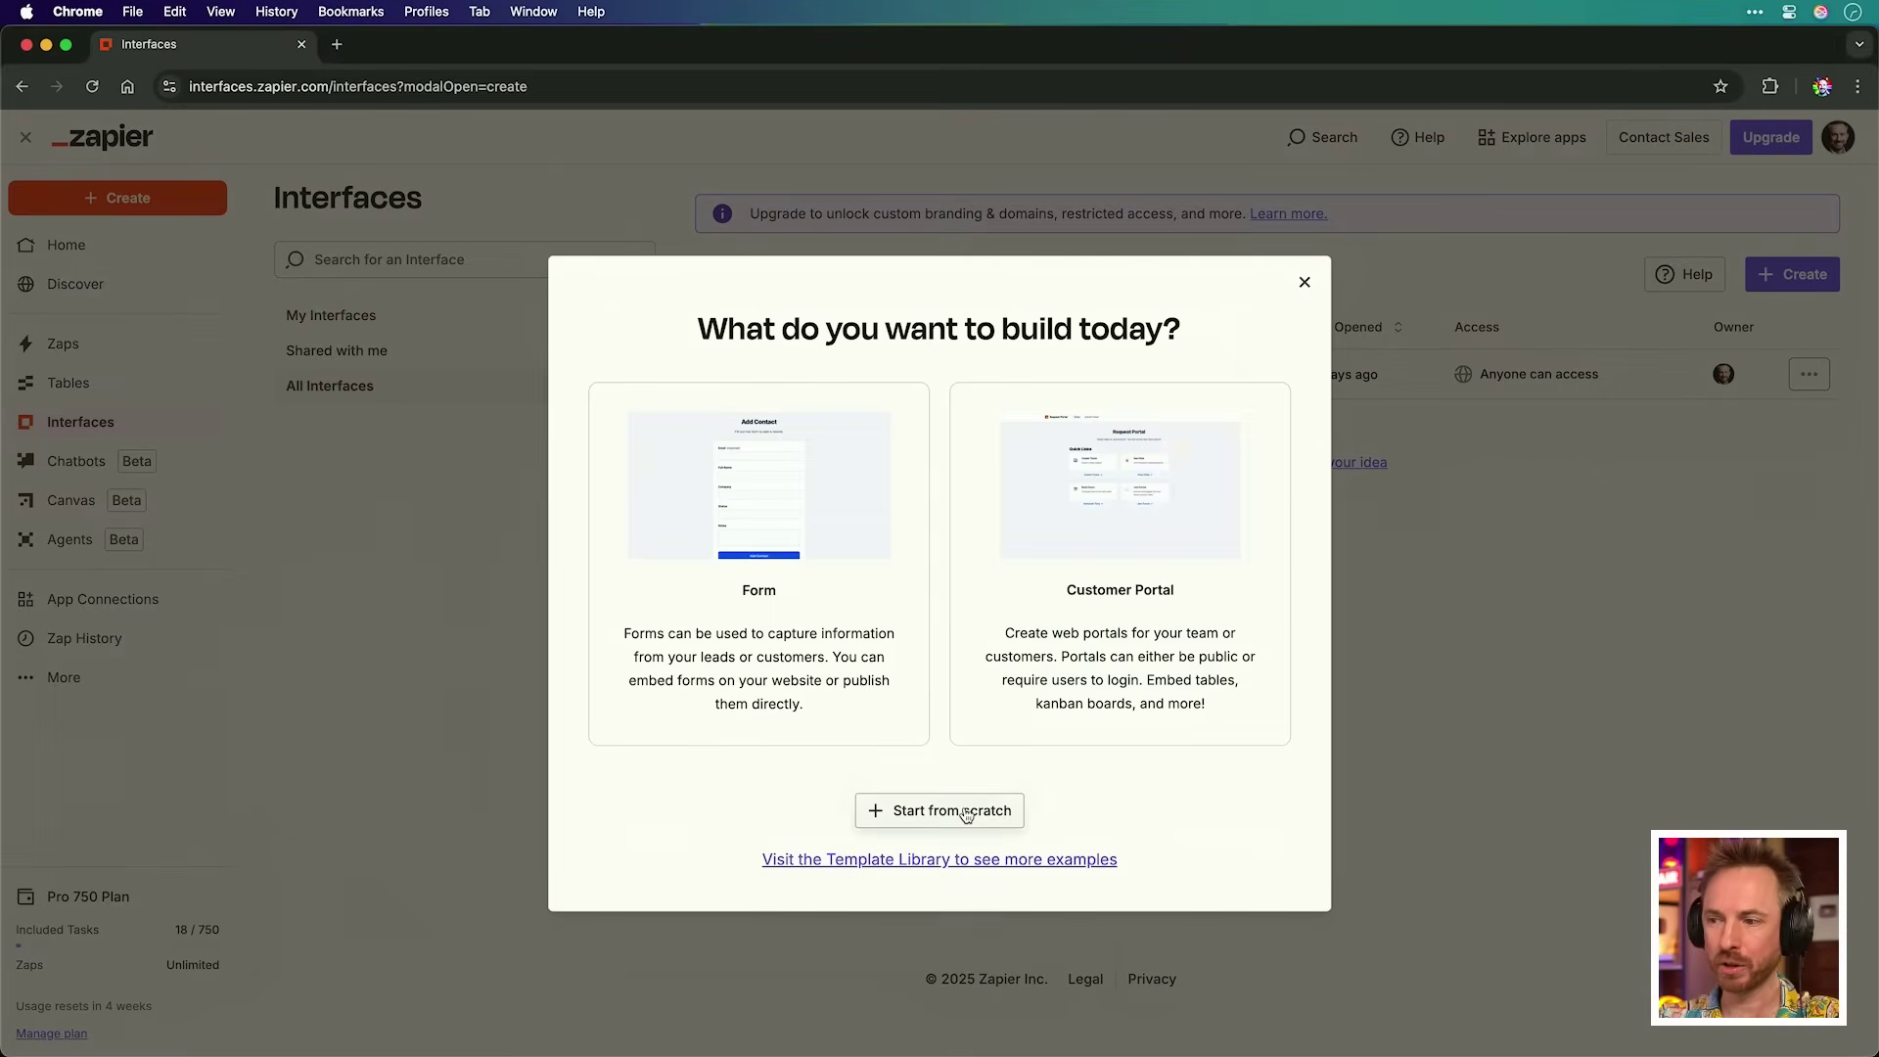
Step: Create a blank interface page with a Form component and add the Full Name field
click(963, 811)
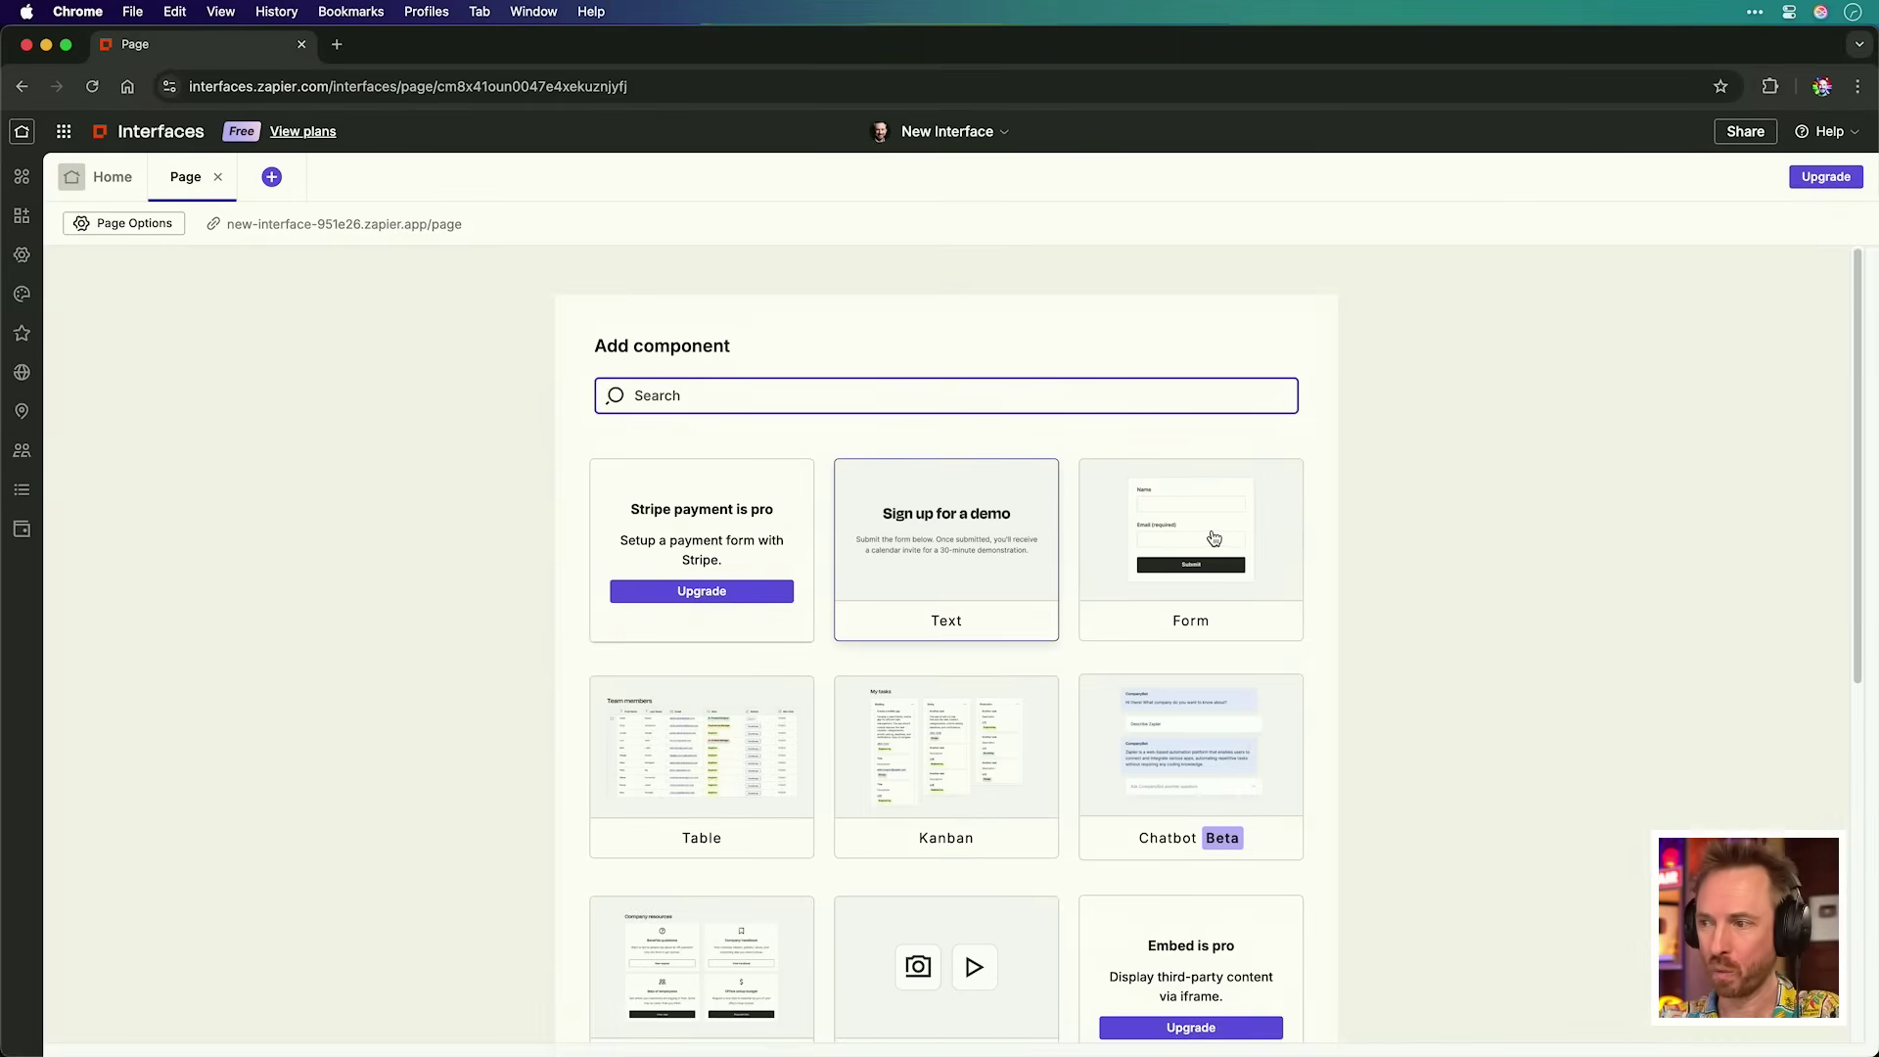
click(1221, 535)
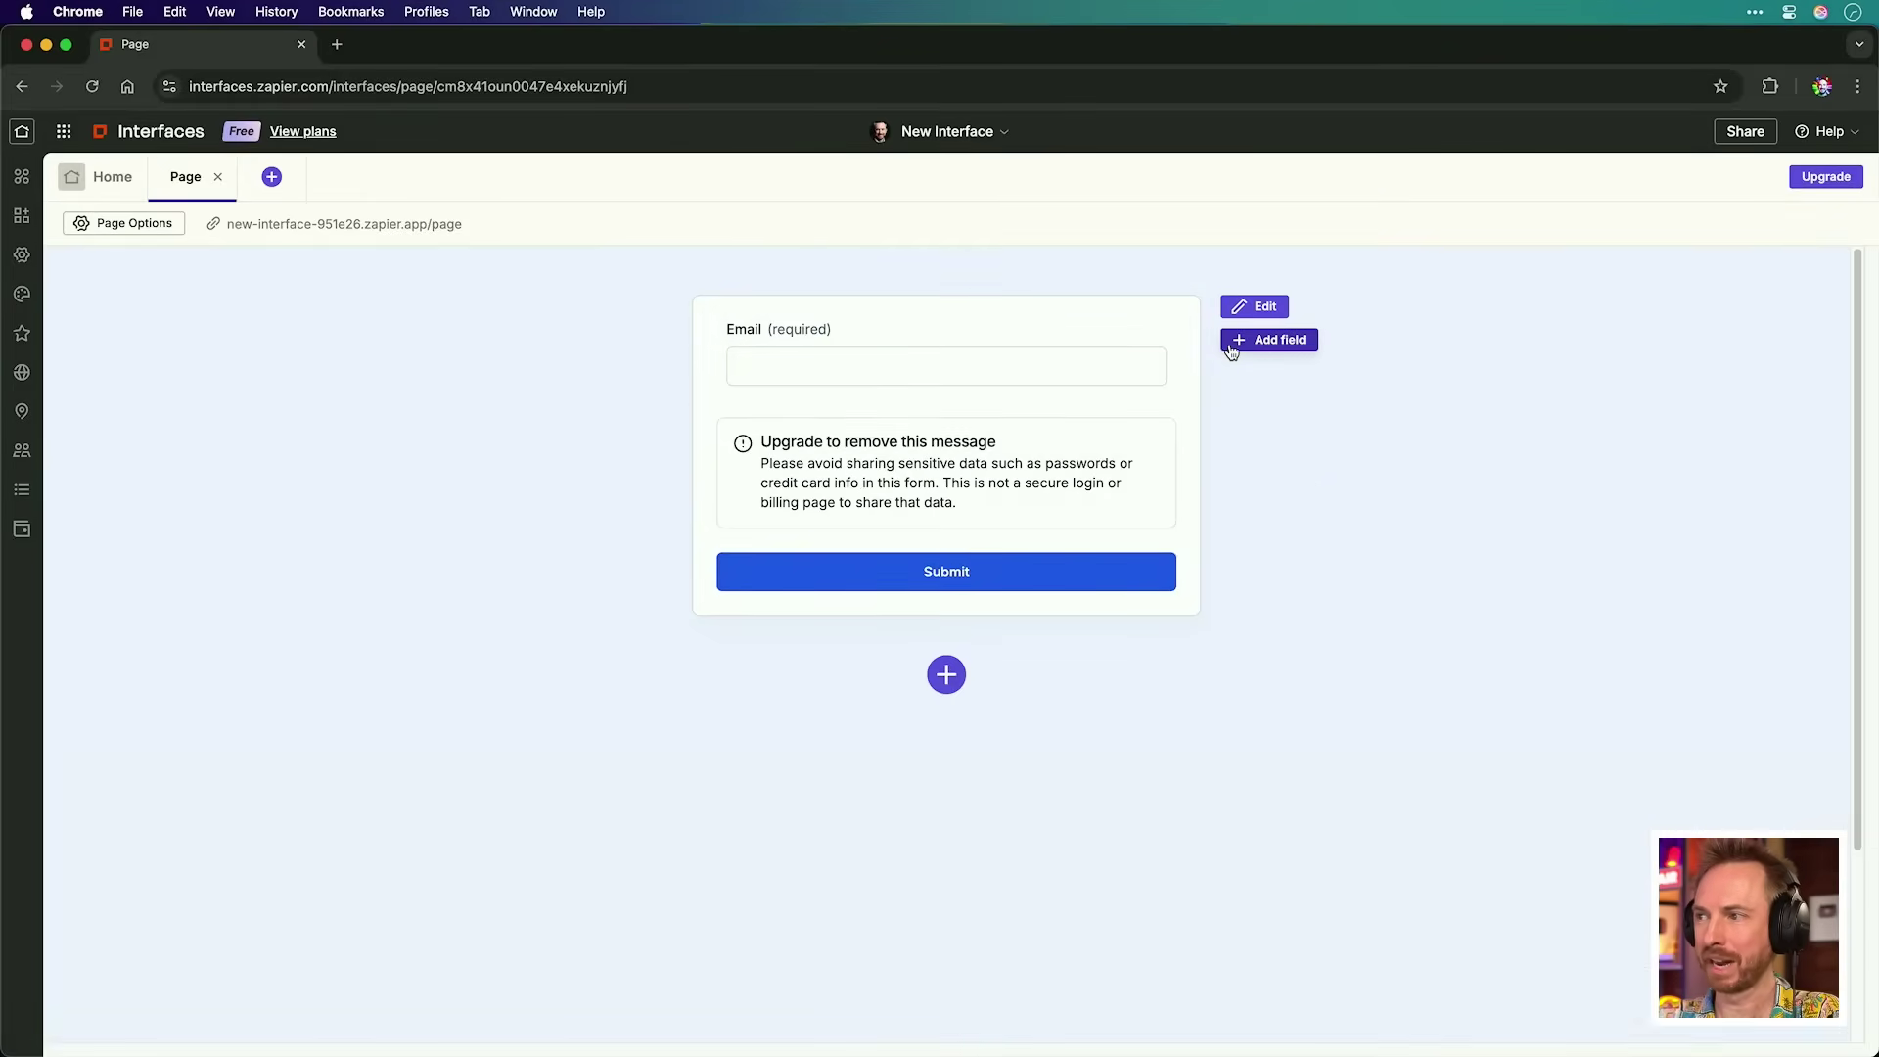
click(1231, 345)
click(1509, 590)
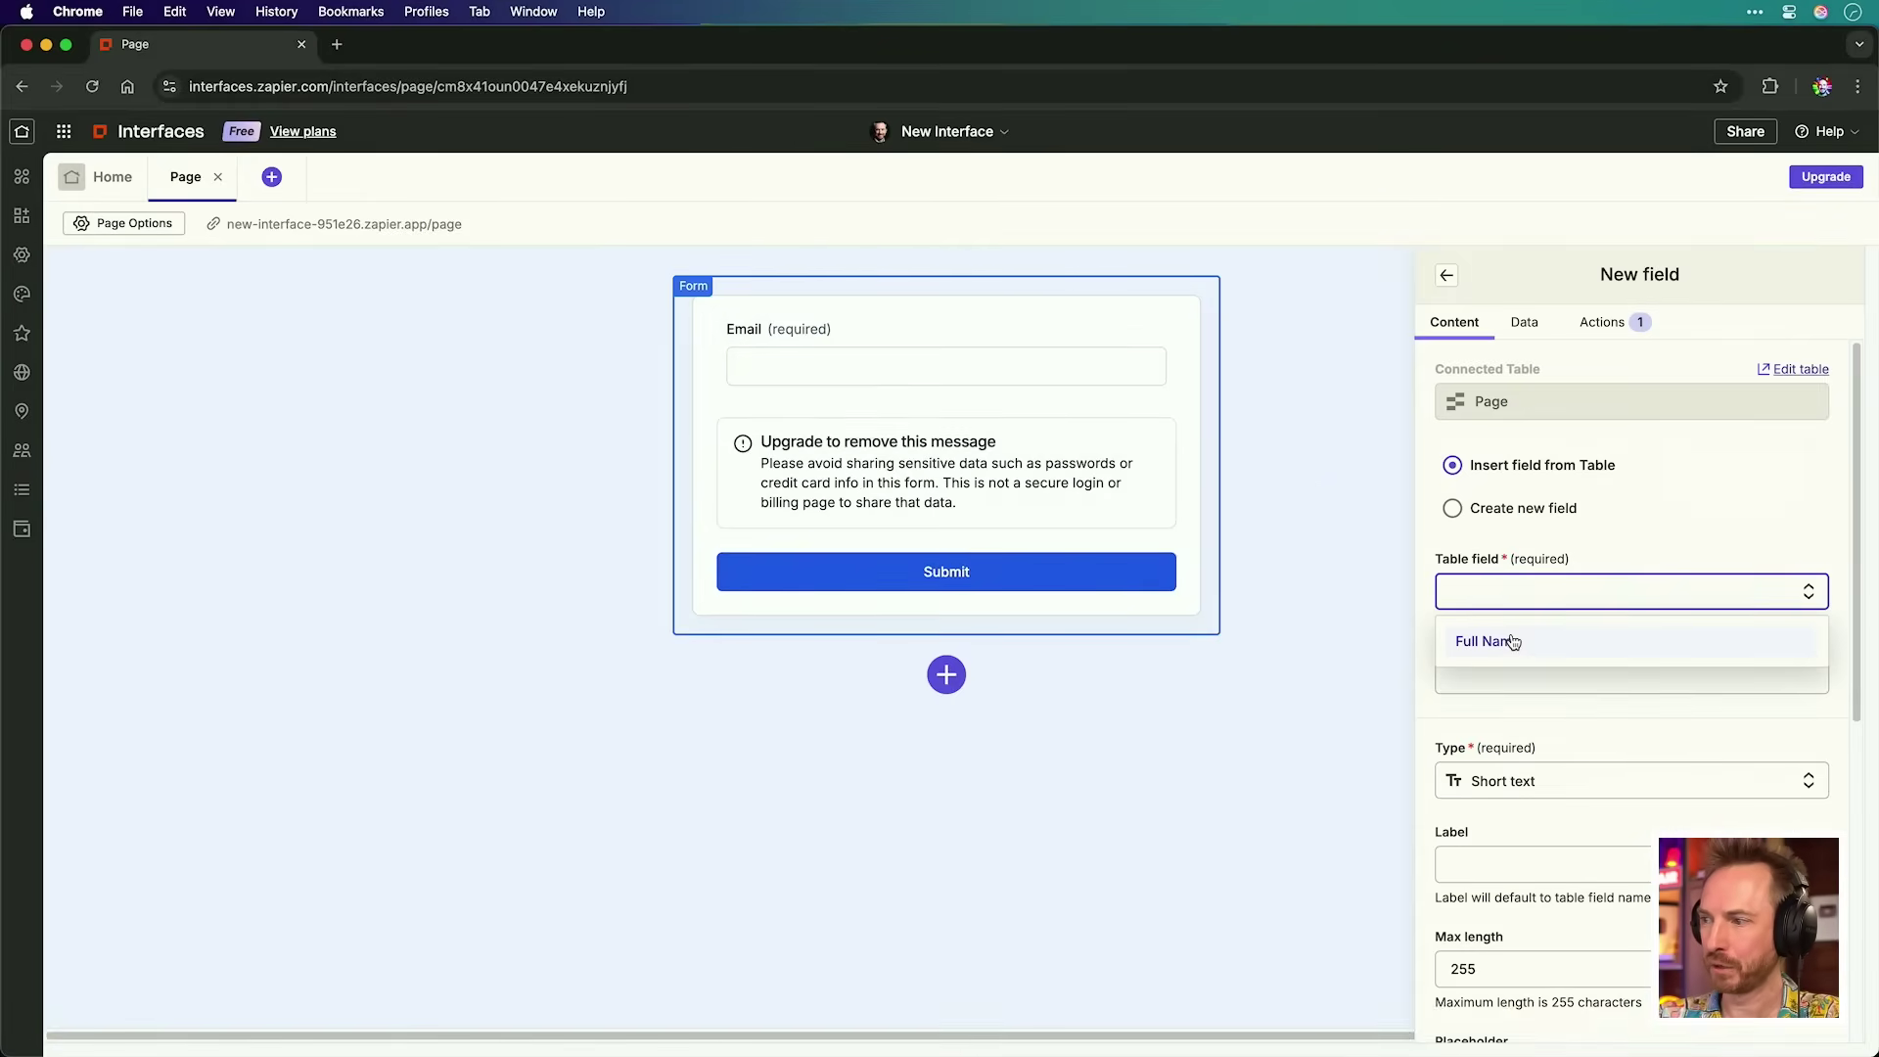
click(1498, 641)
Step: Create a new Company table field and add it to the form
click(1321, 441)
click(1276, 339)
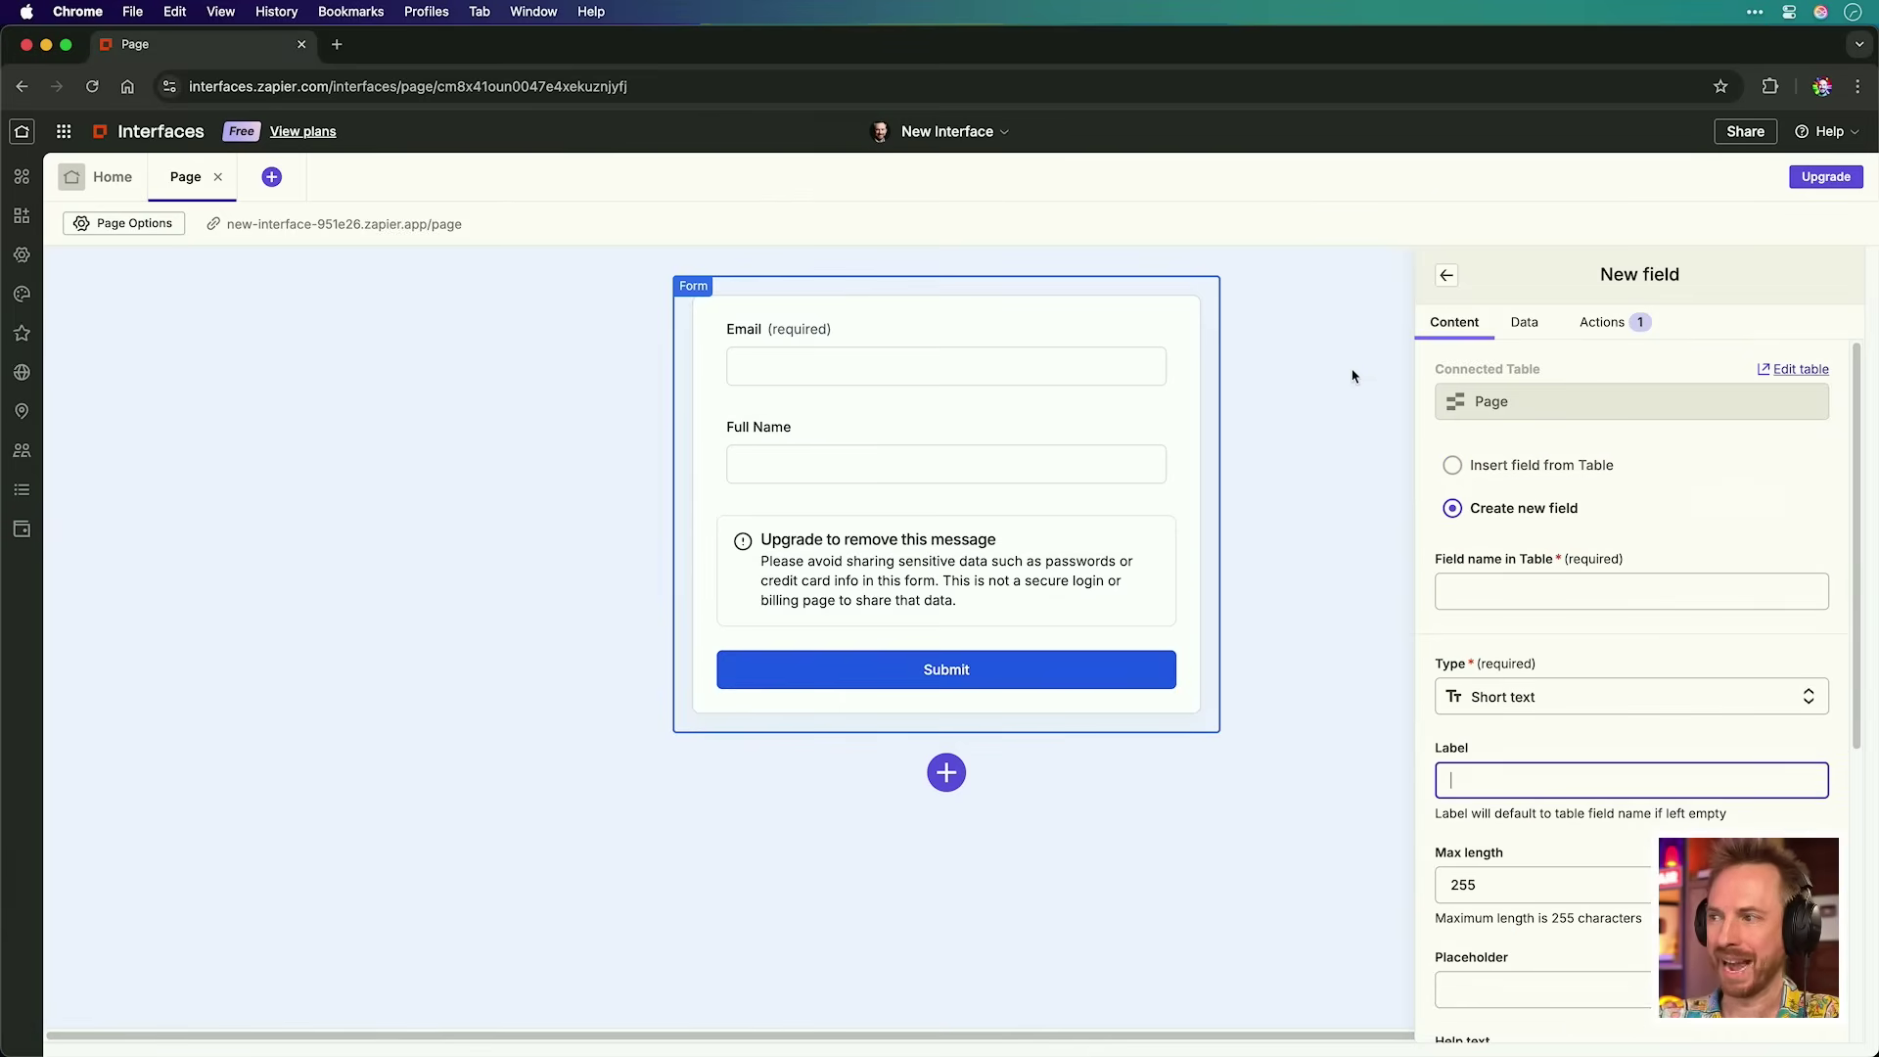
click(1549, 589)
text(Company)
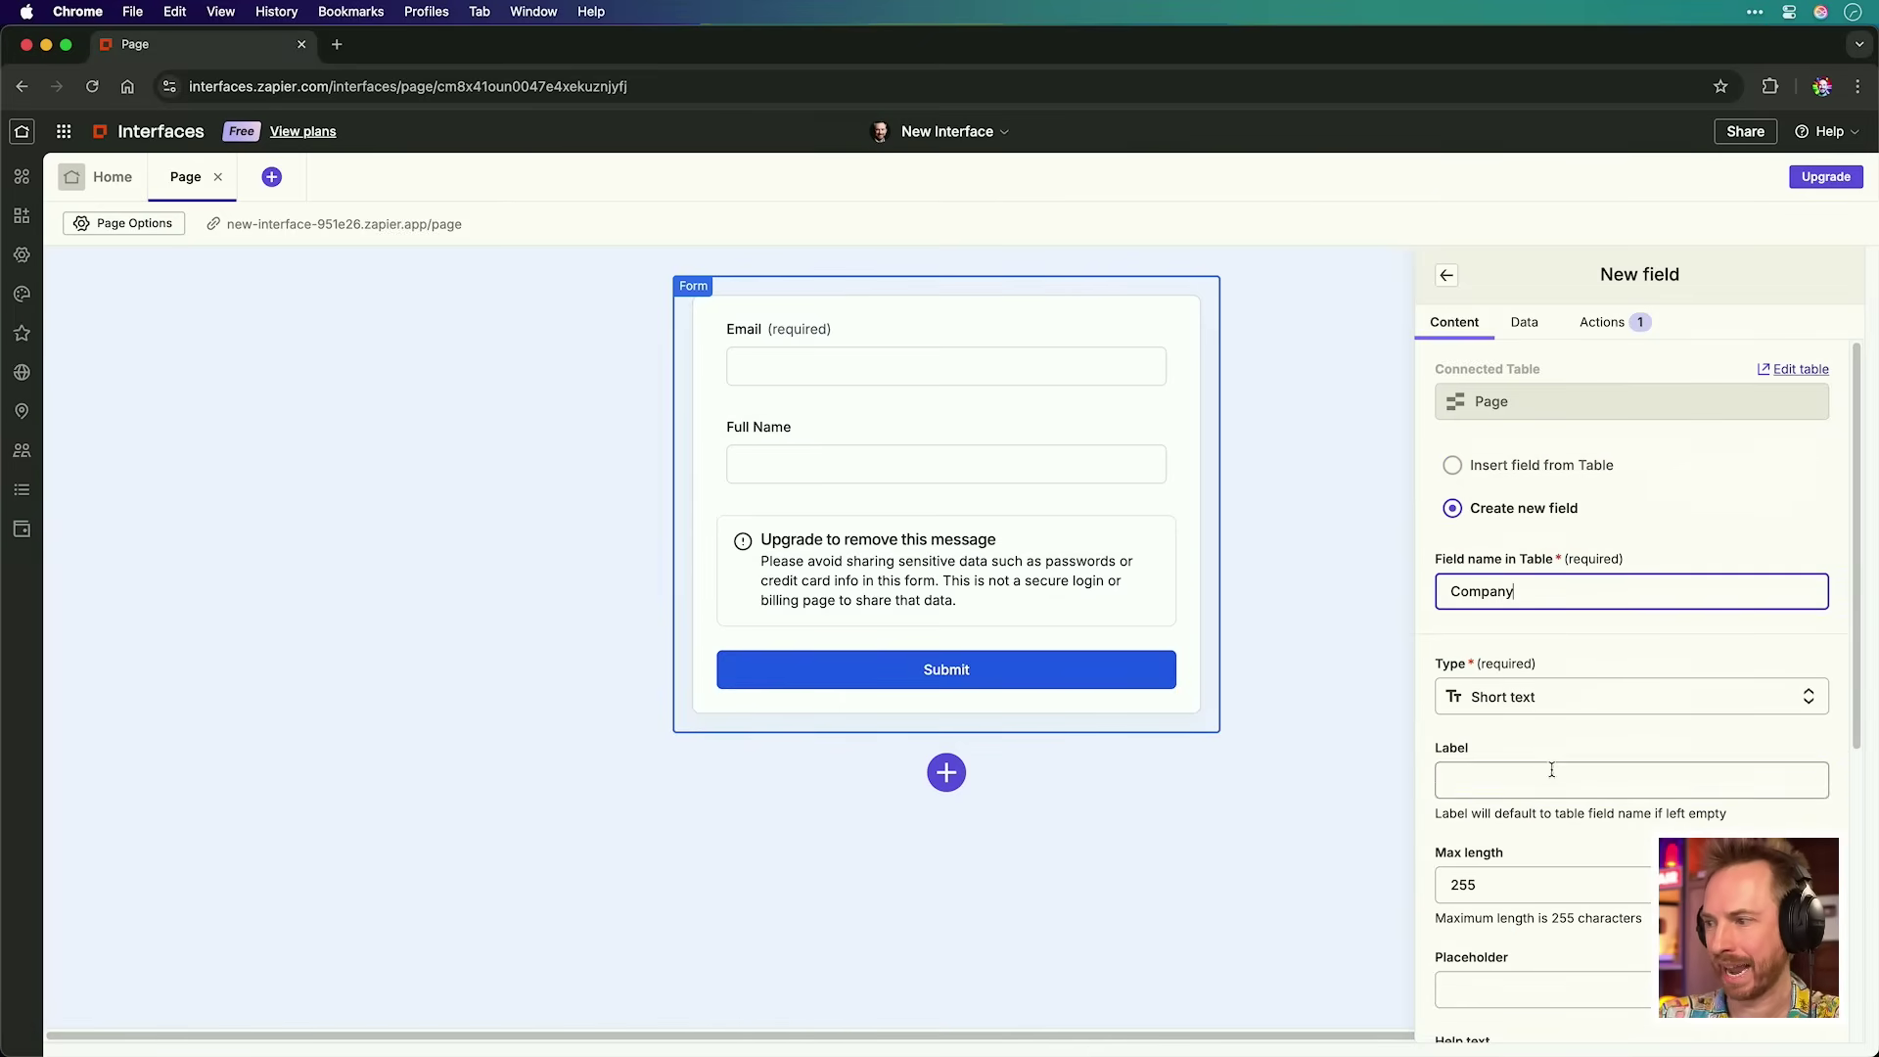
click(1550, 764)
scroll(1544, 818, down, 5)
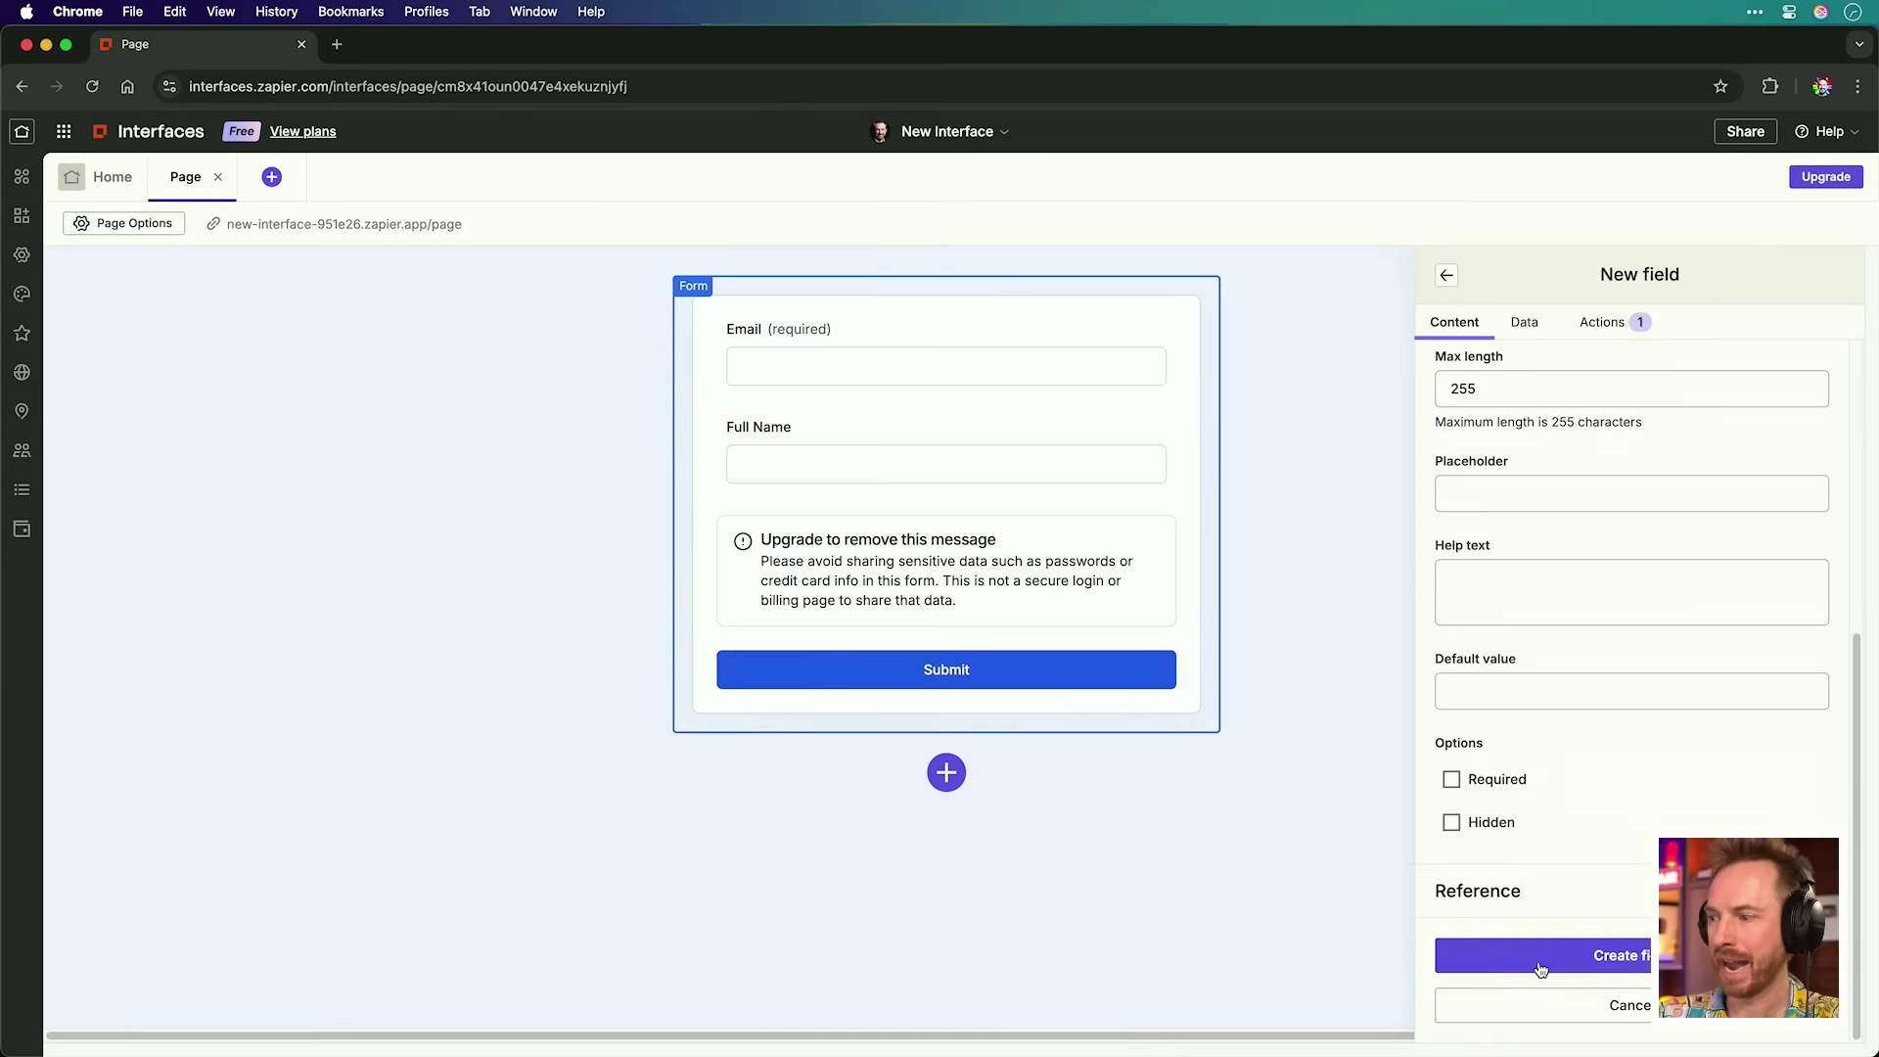
click(1542, 956)
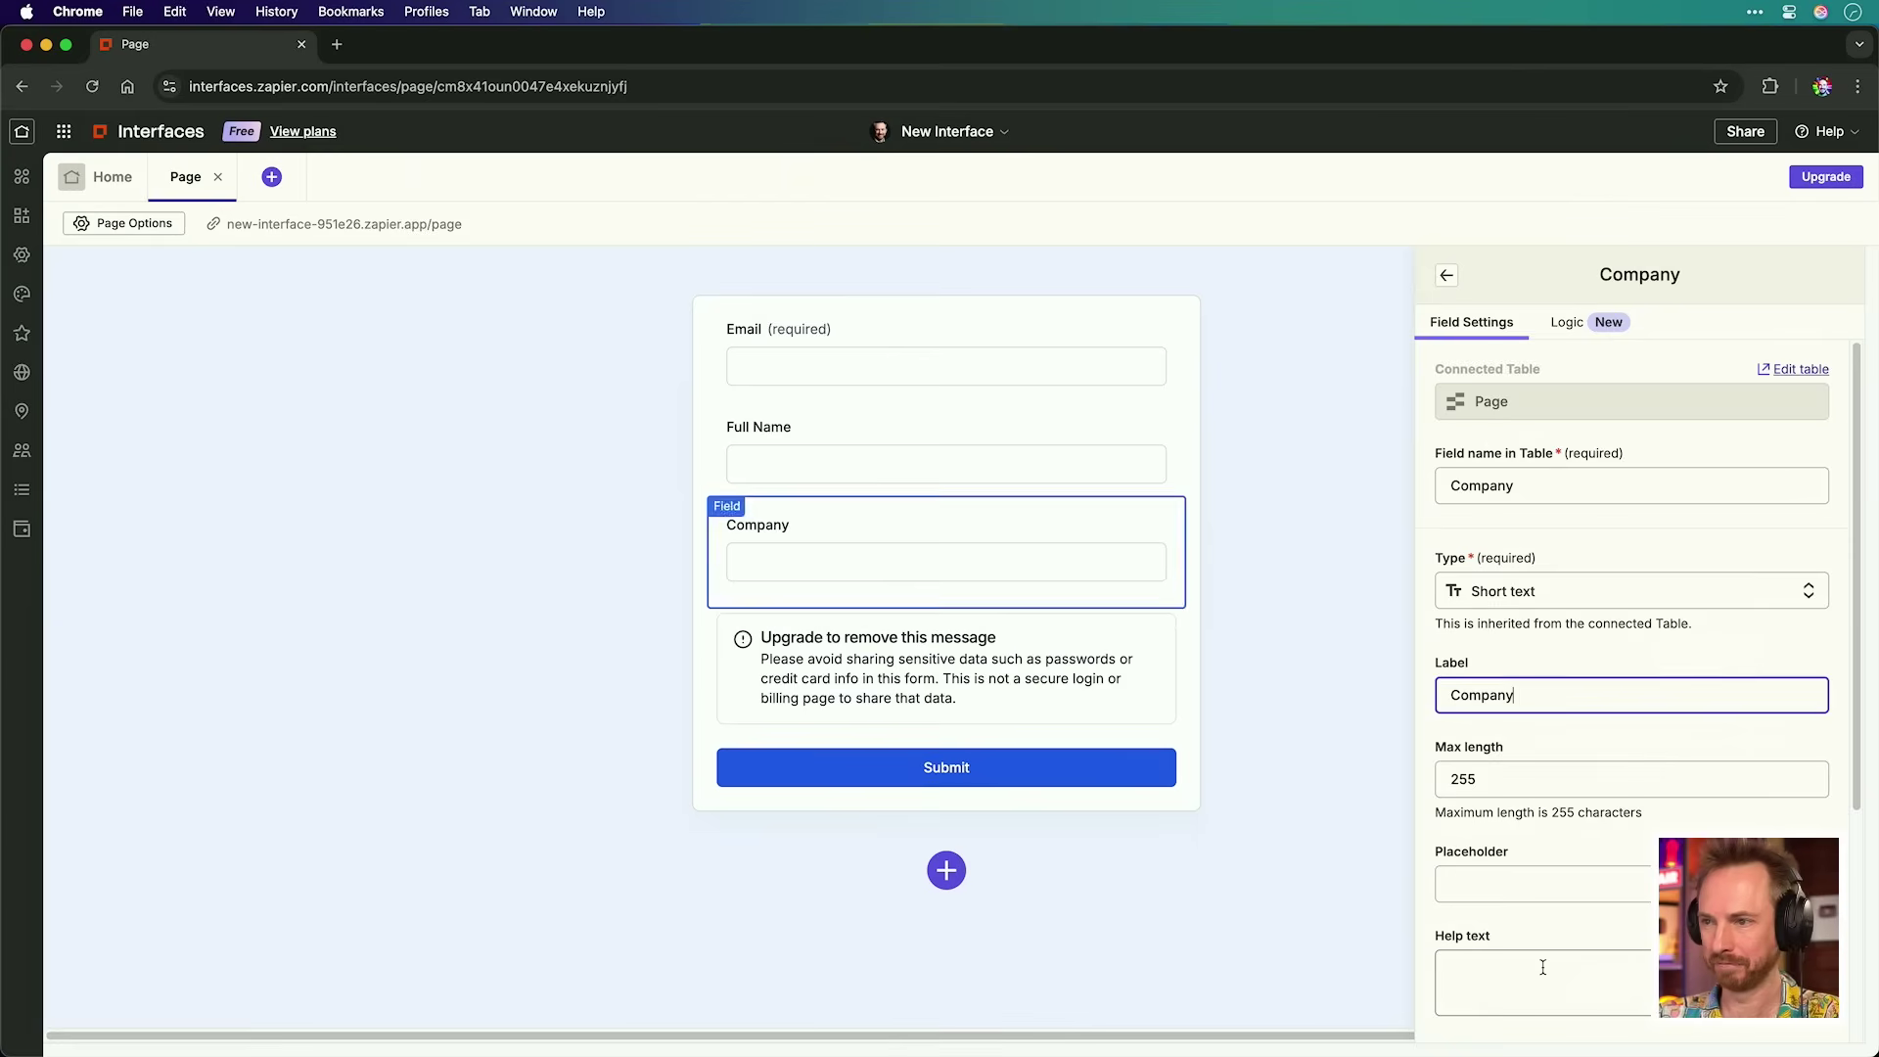
Step: Mark the Full Name field as required
click(1086, 441)
scroll(1757, 730, down, 3)
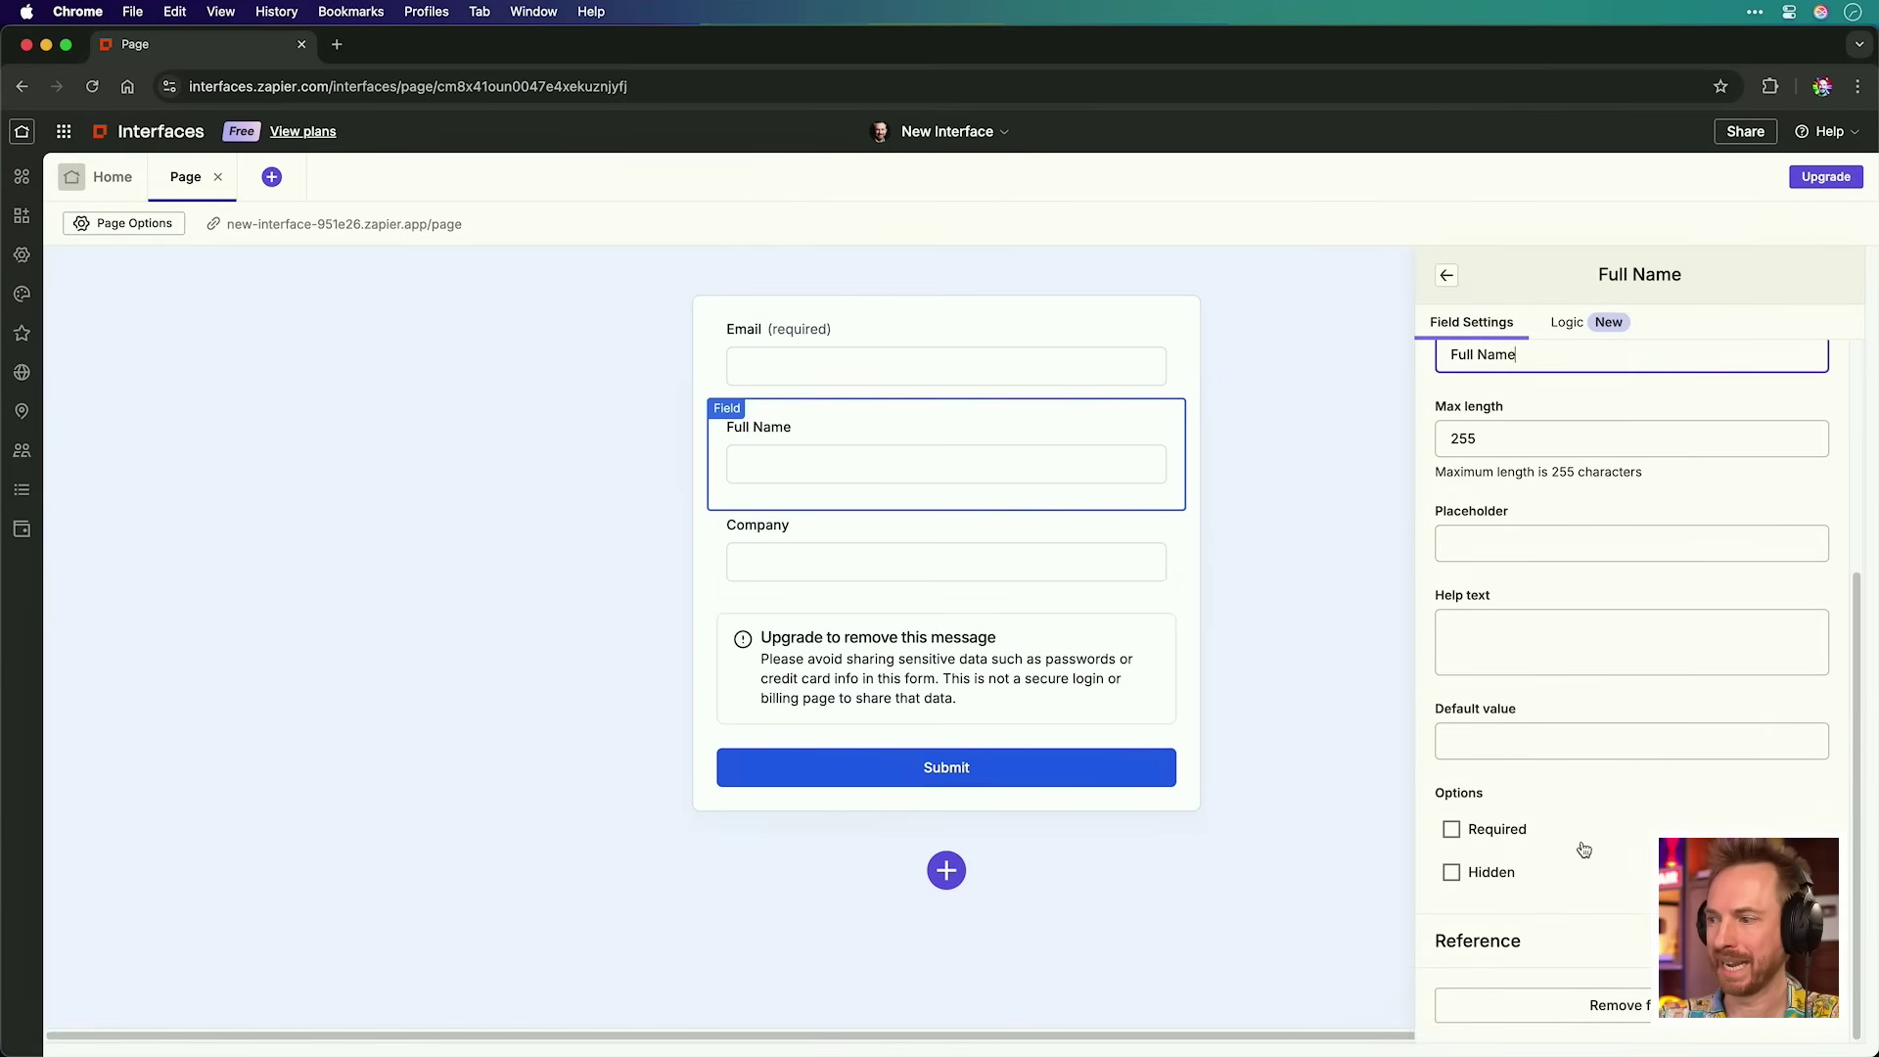
click(1499, 829)
key(Escape)
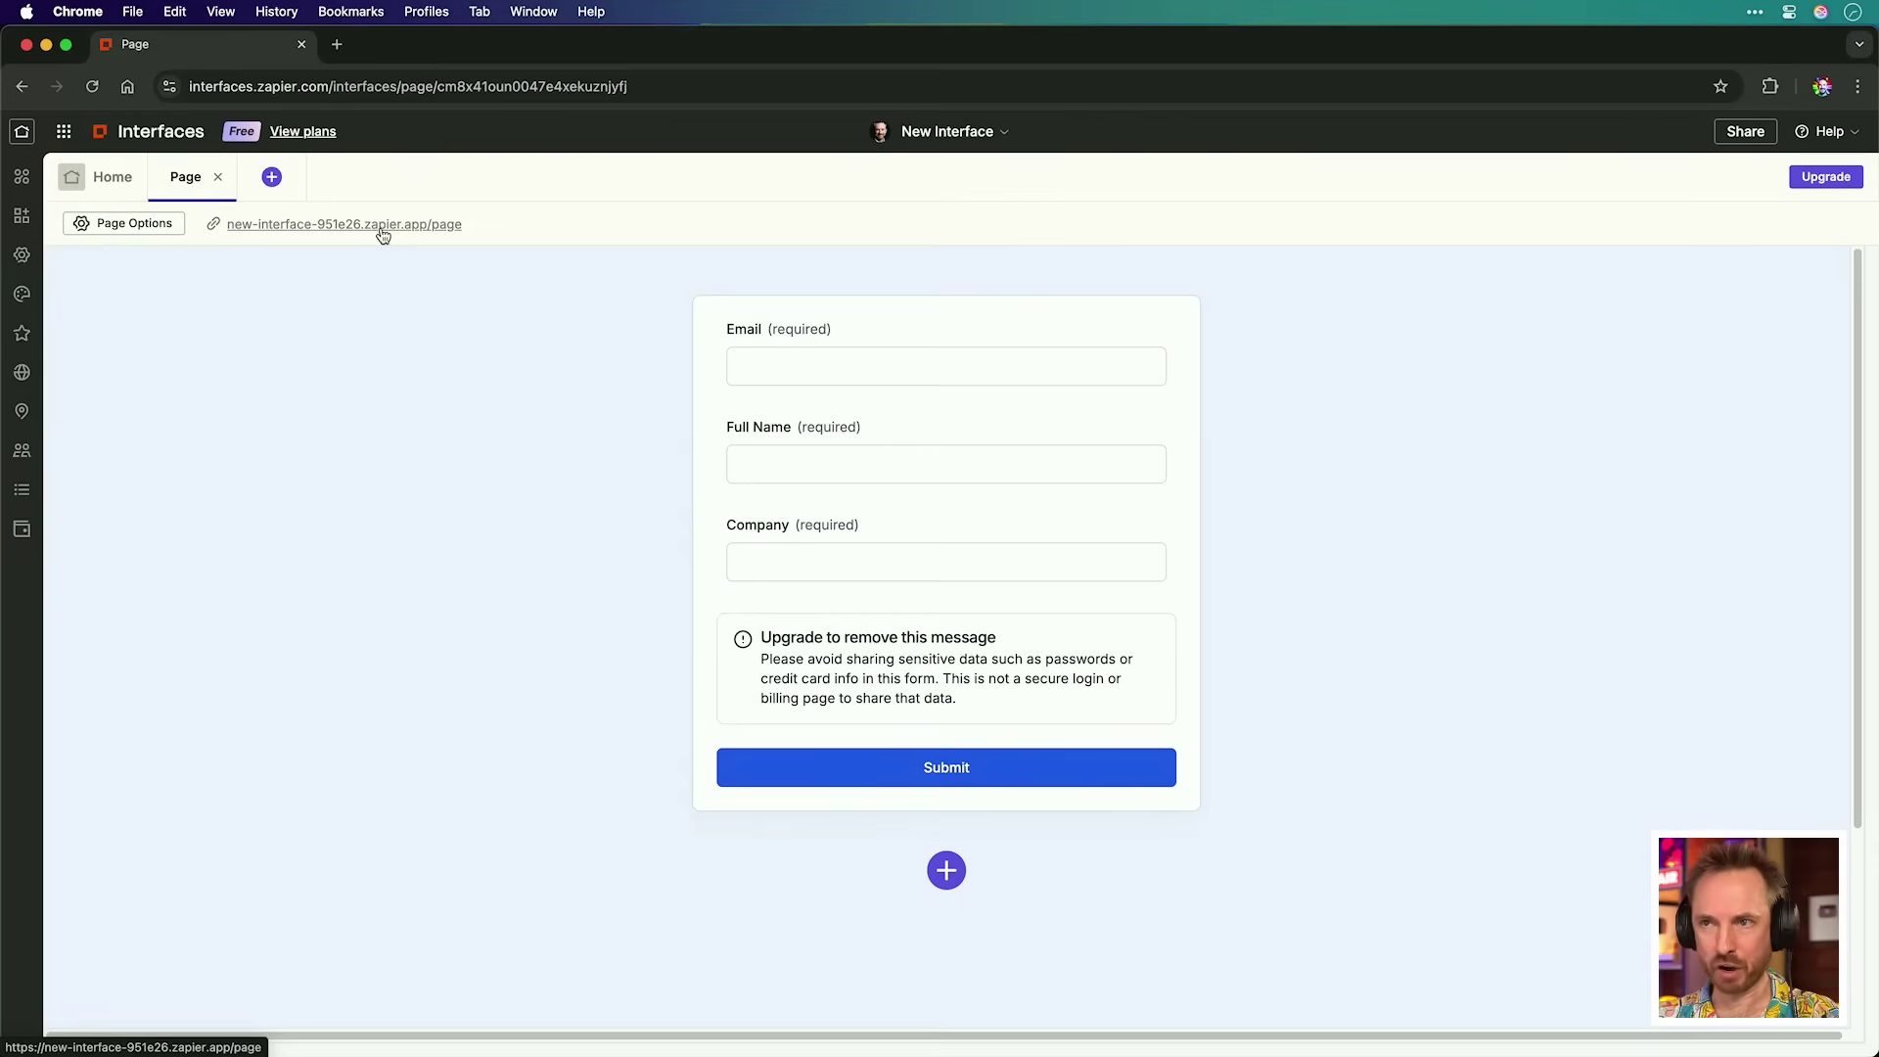
Step: Submit a test lead with email, full name and company on the live form page
click(381, 225)
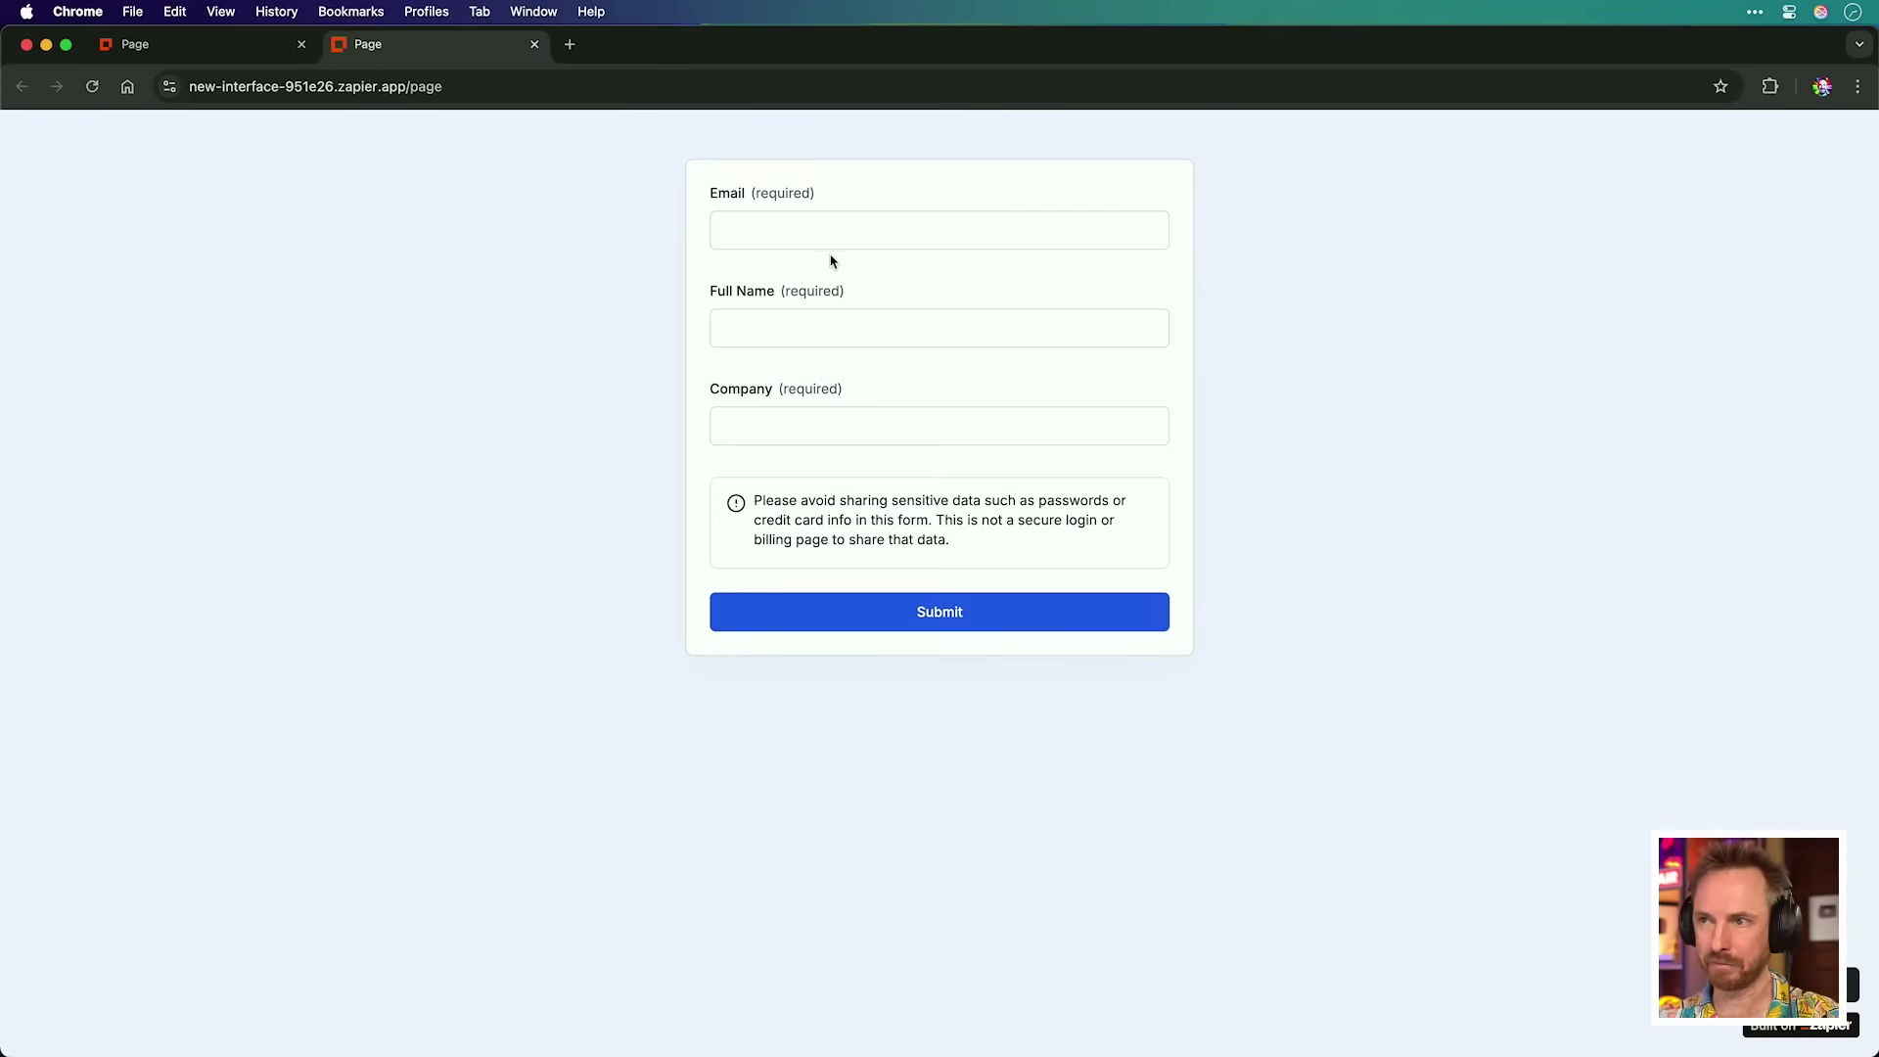
click(861, 220)
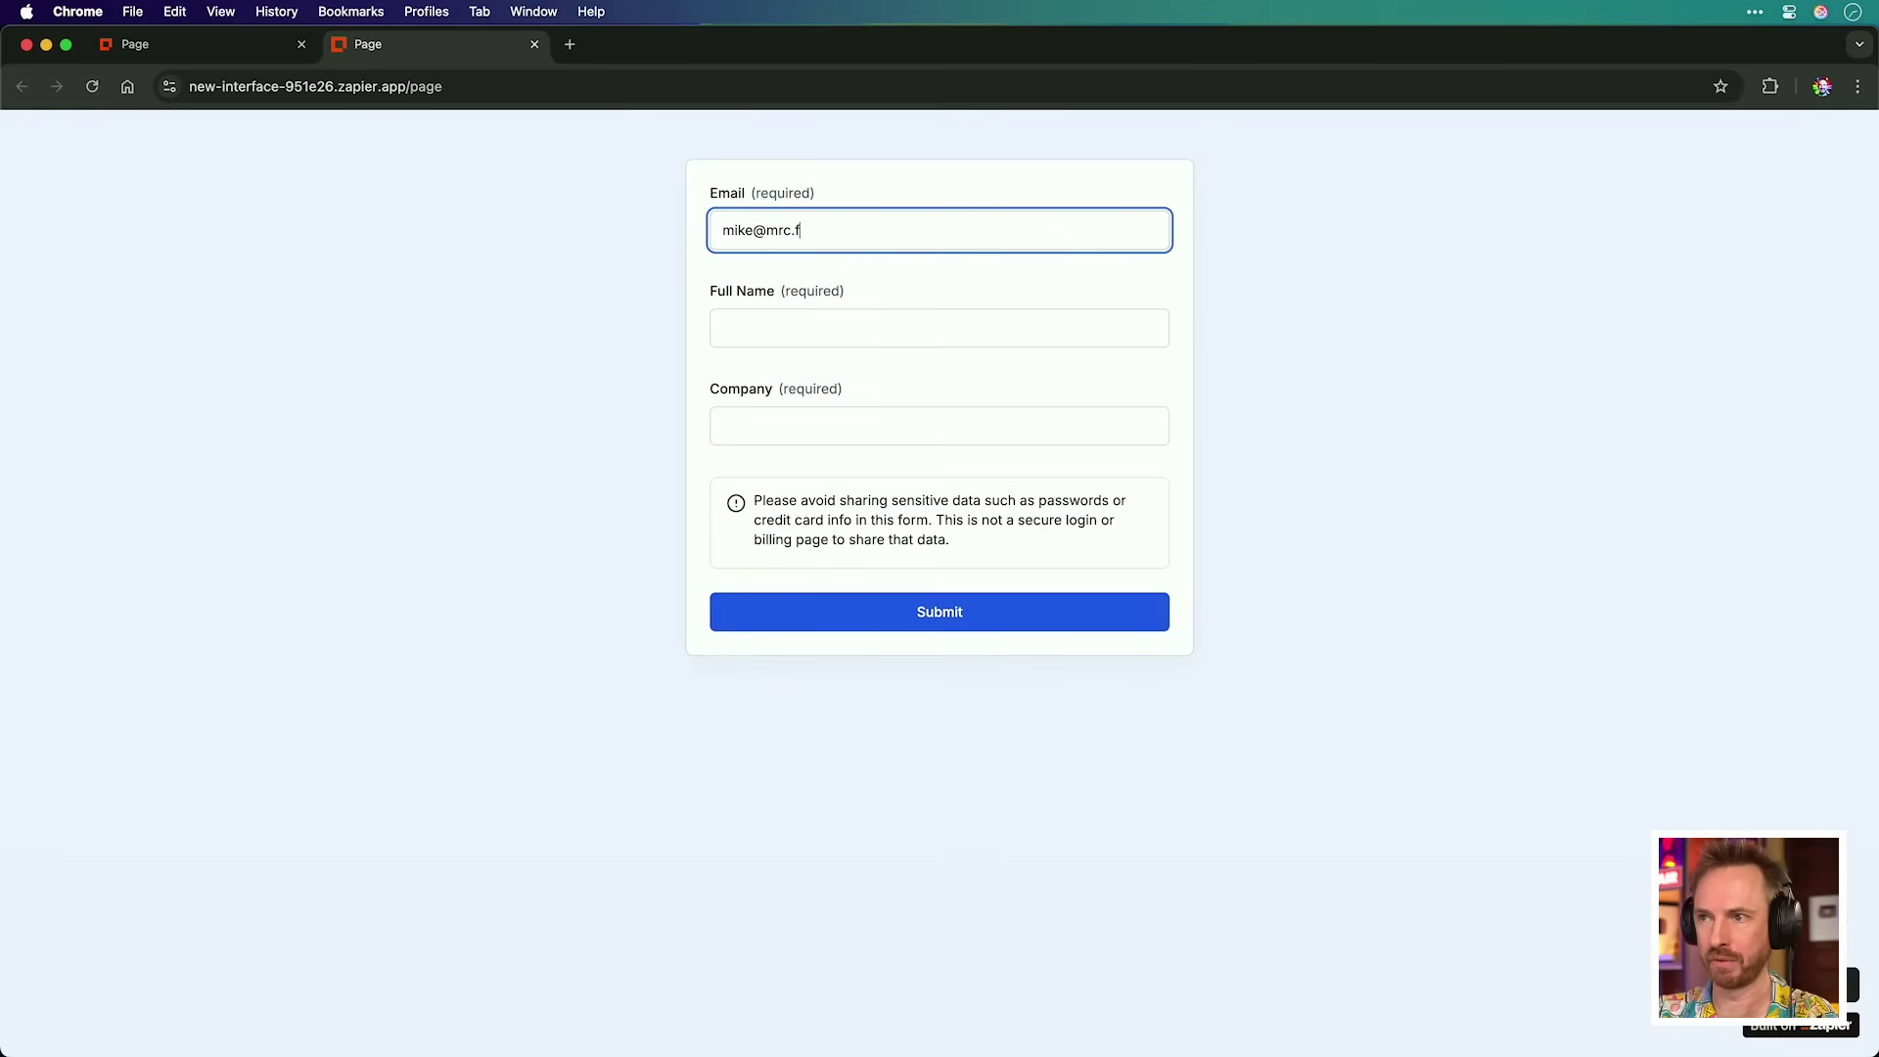
key(Tab)
key(Tab)
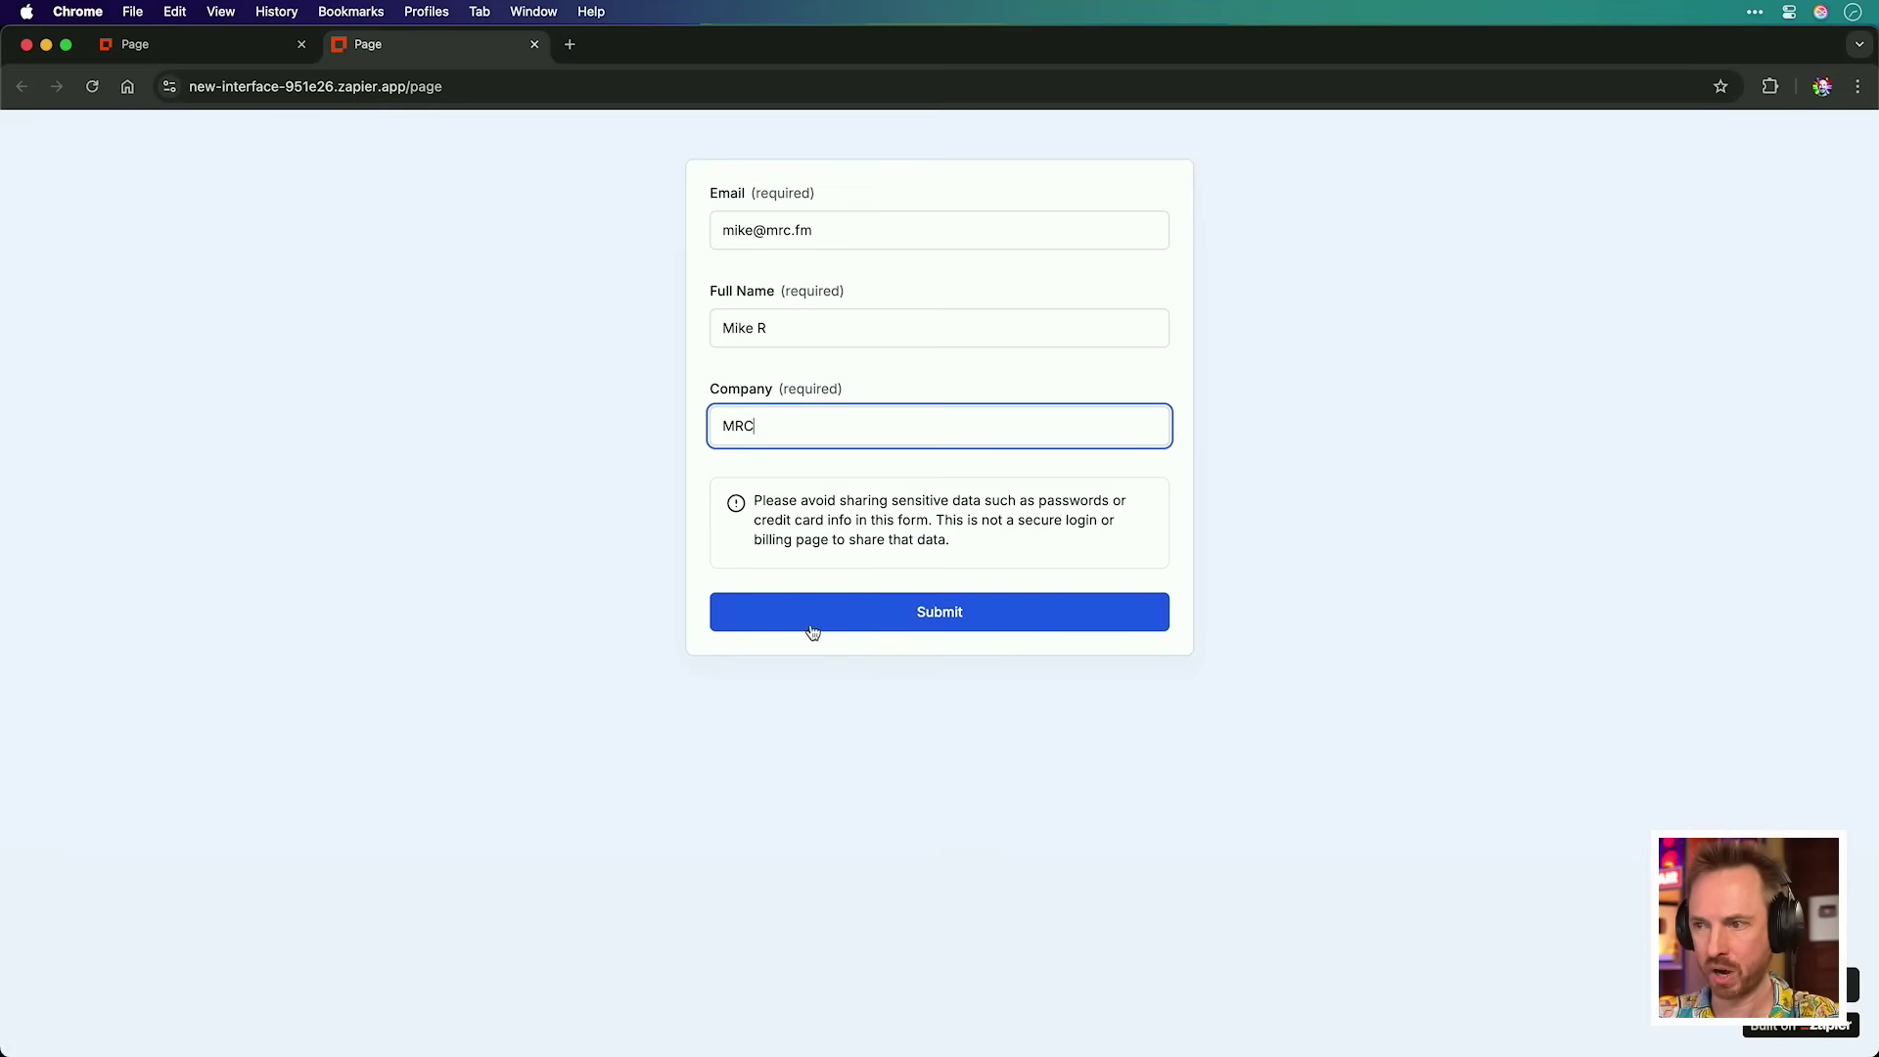
click(809, 627)
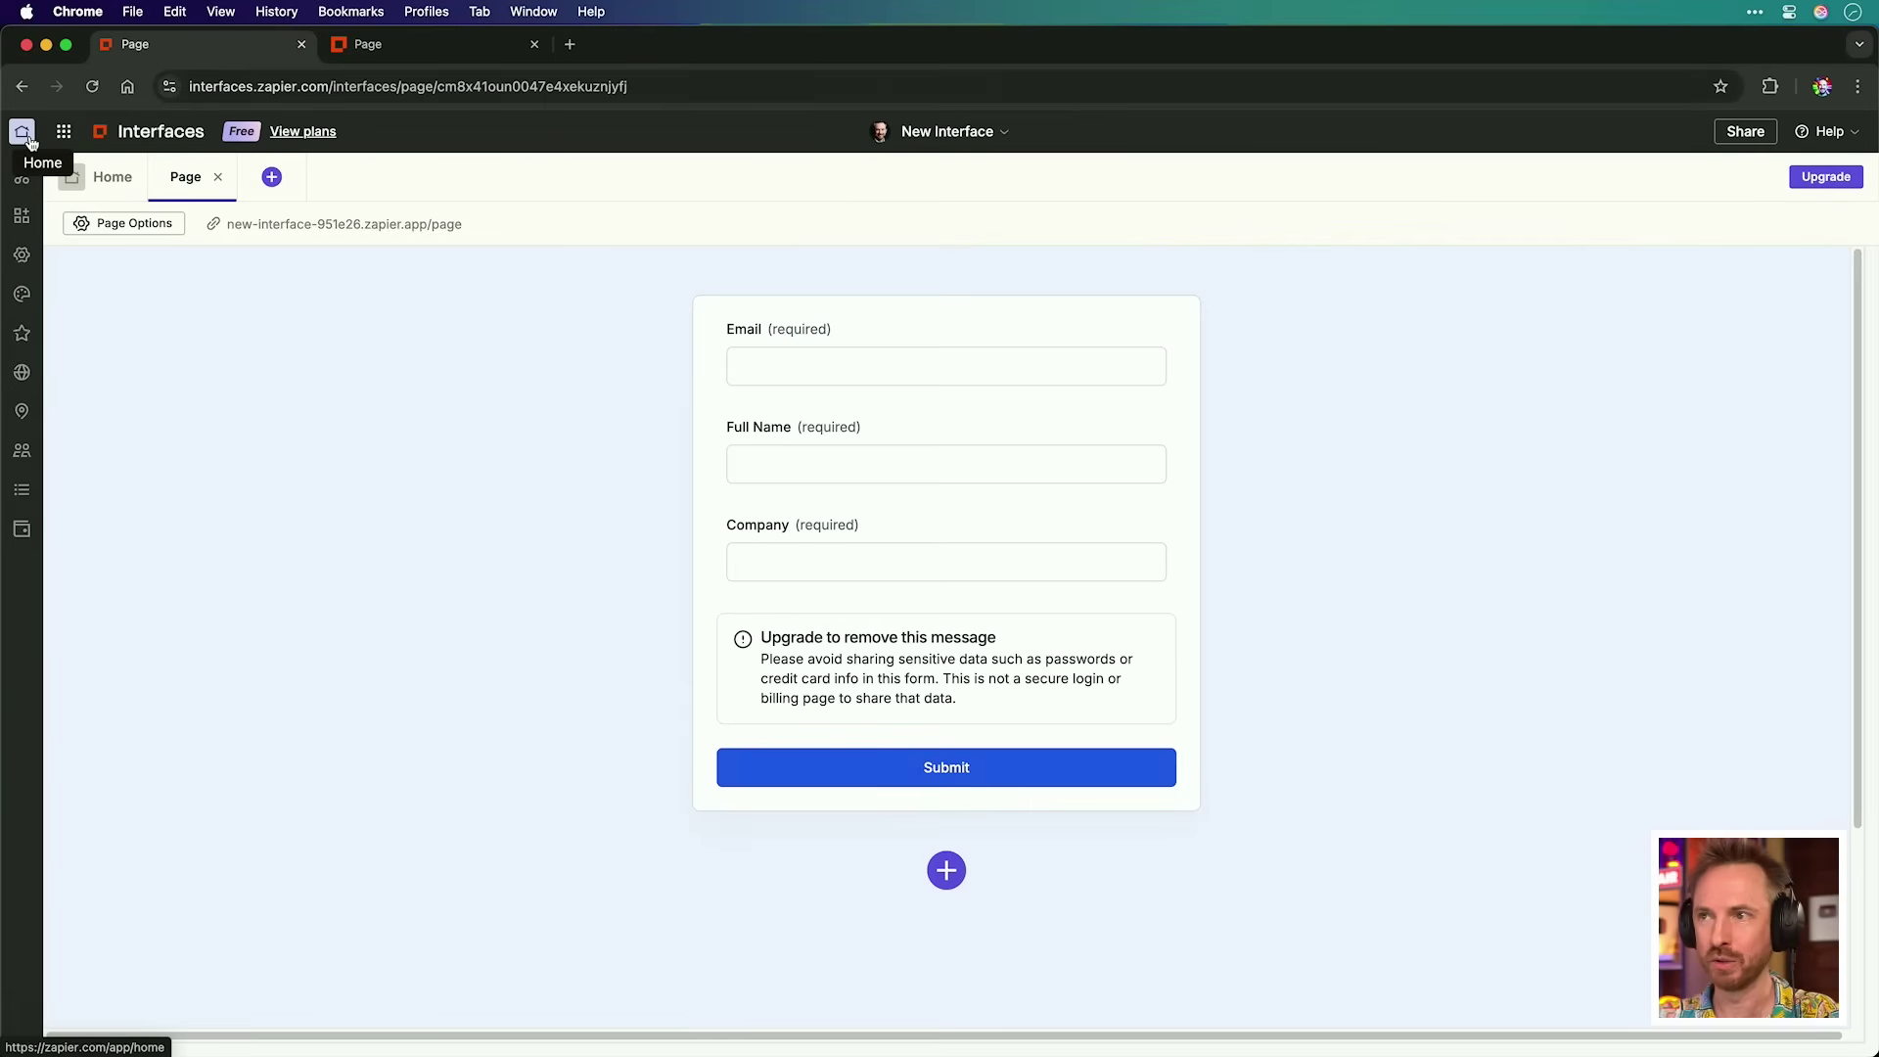
Step: Rename the Page table in Zapier Tables and open Lead Gen Demo to check the record
click(25, 136)
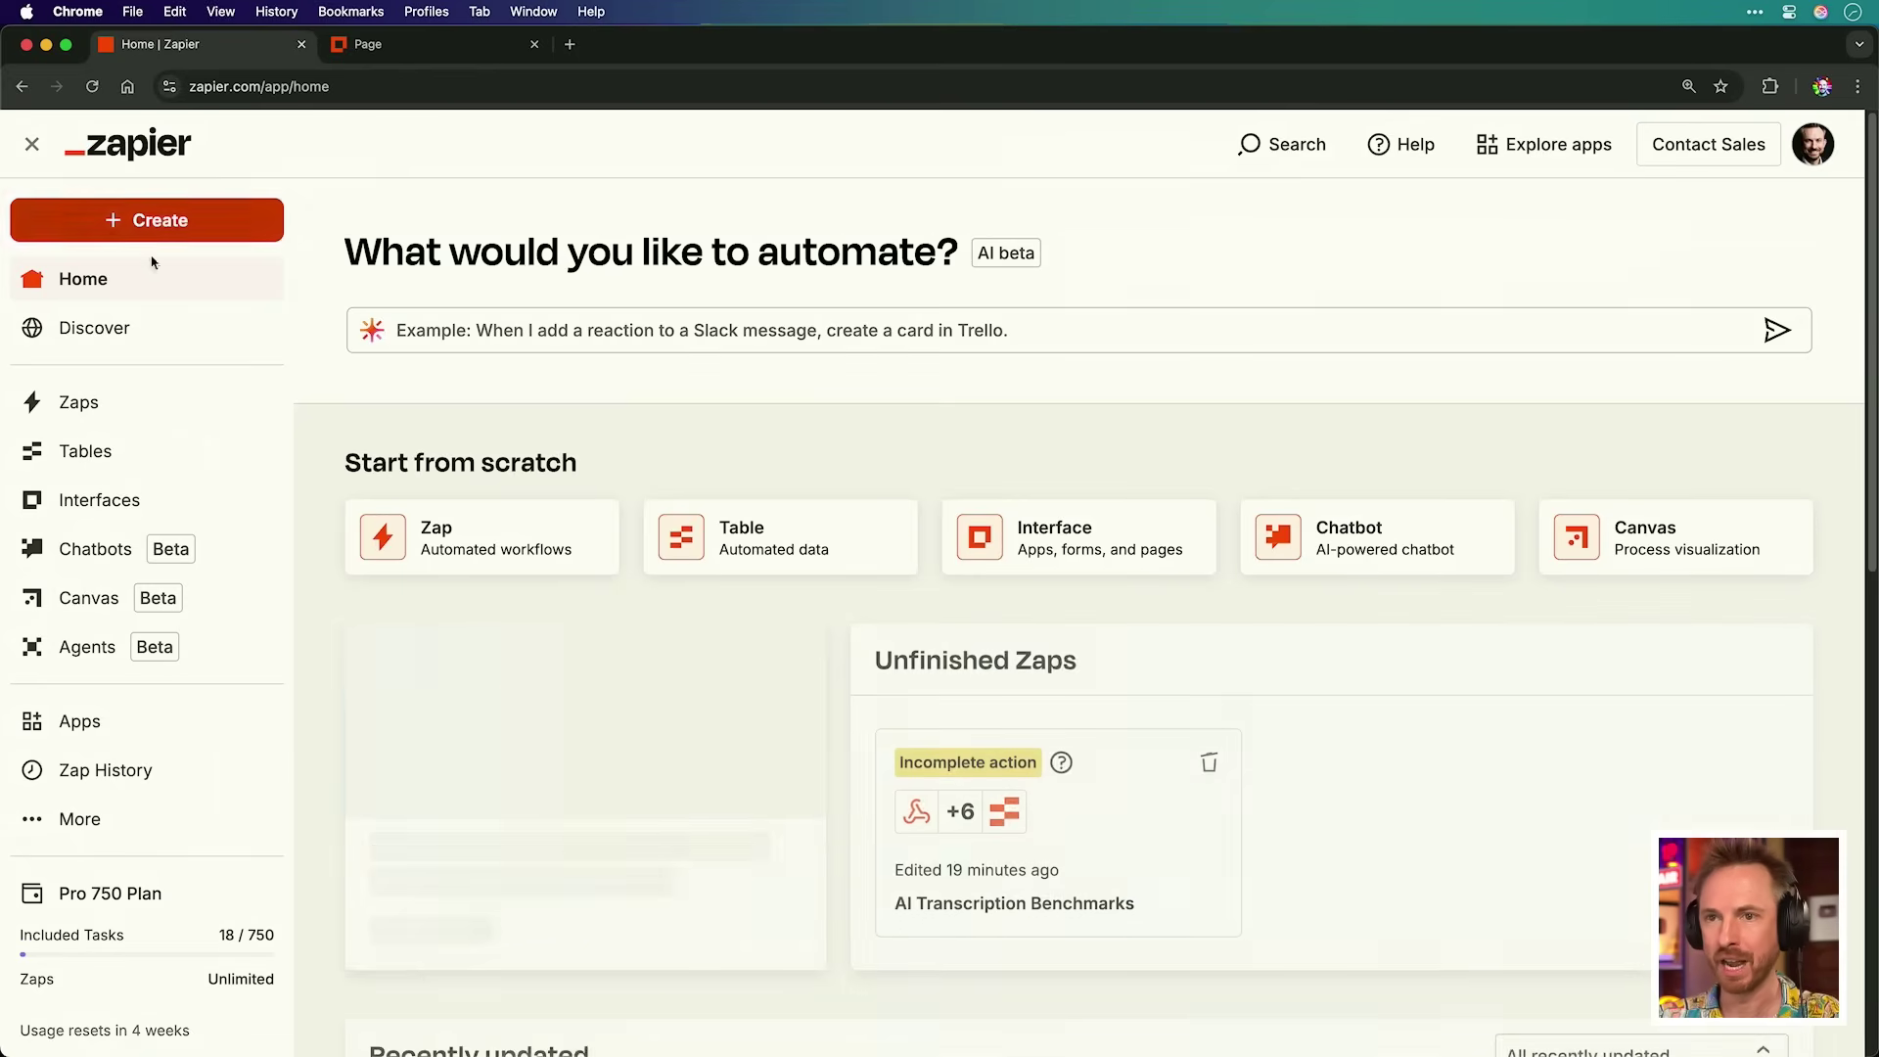
click(126, 448)
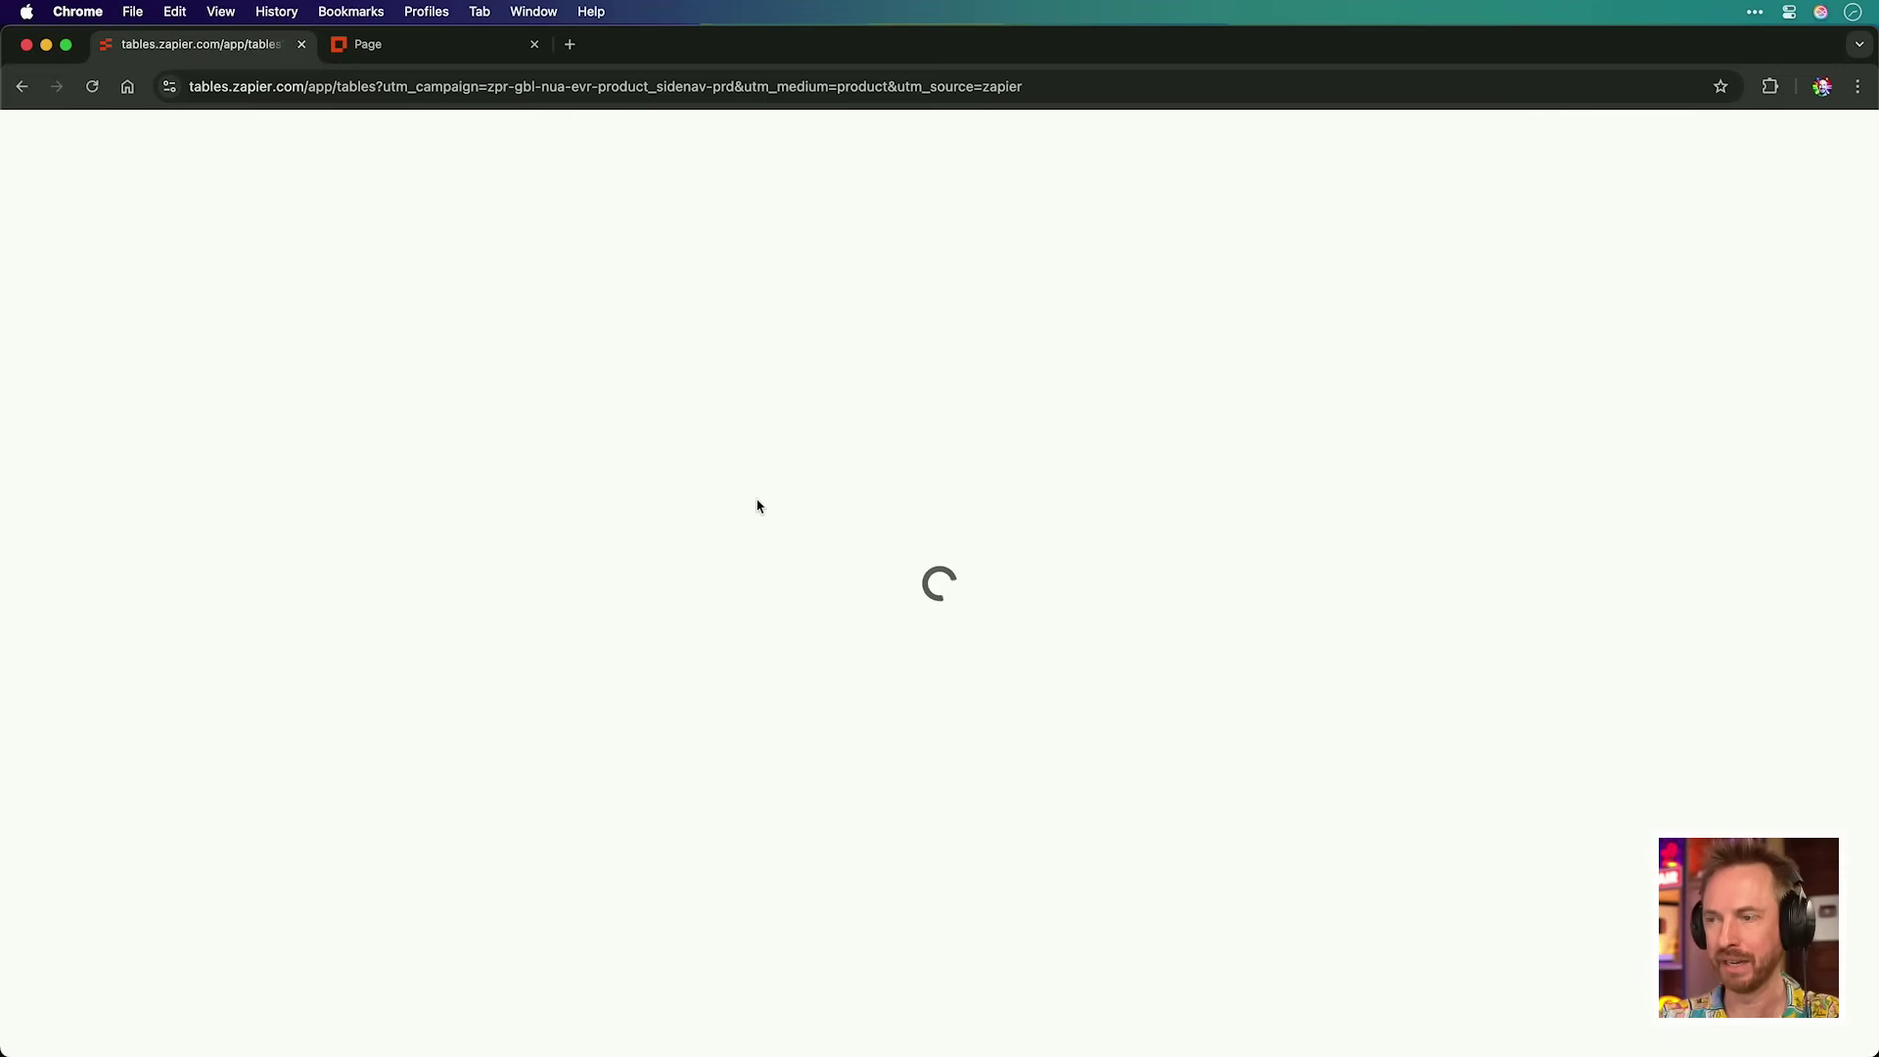
click(1817, 304)
click(1773, 342)
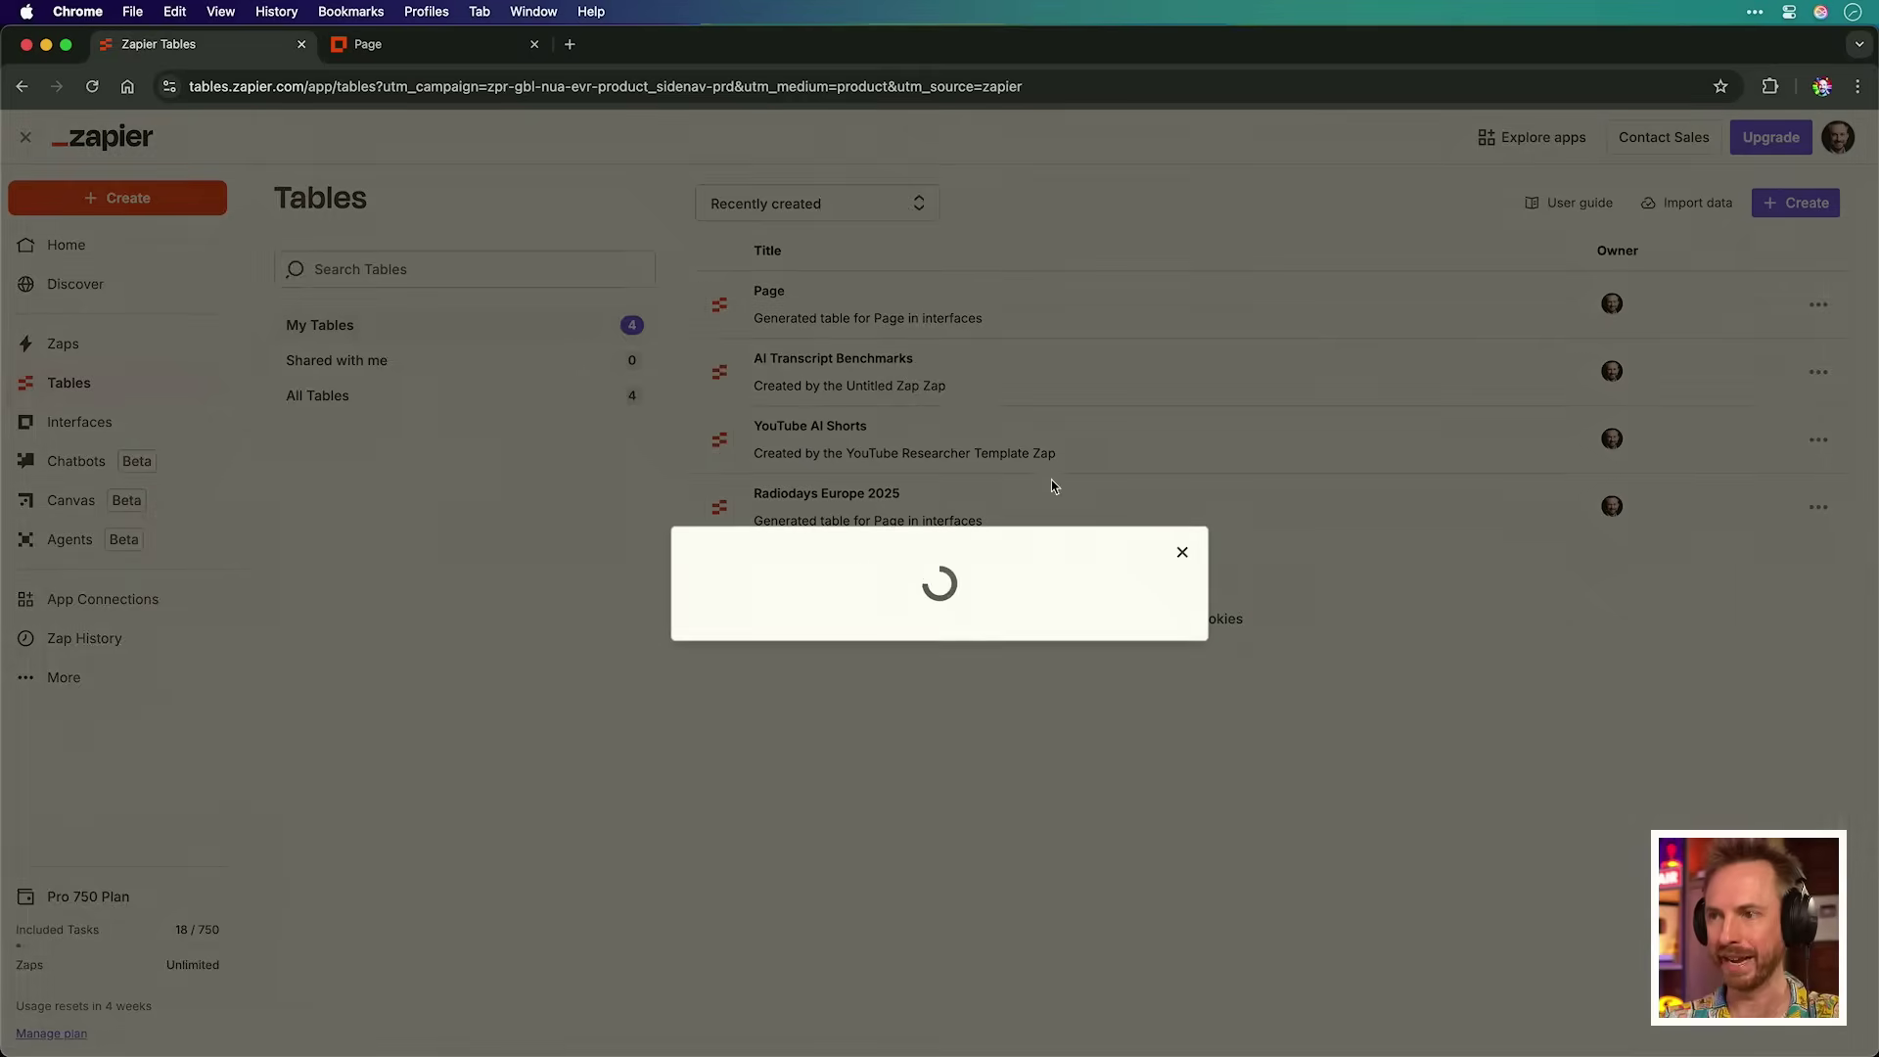
text(Local Dev Demo)
click(781, 751)
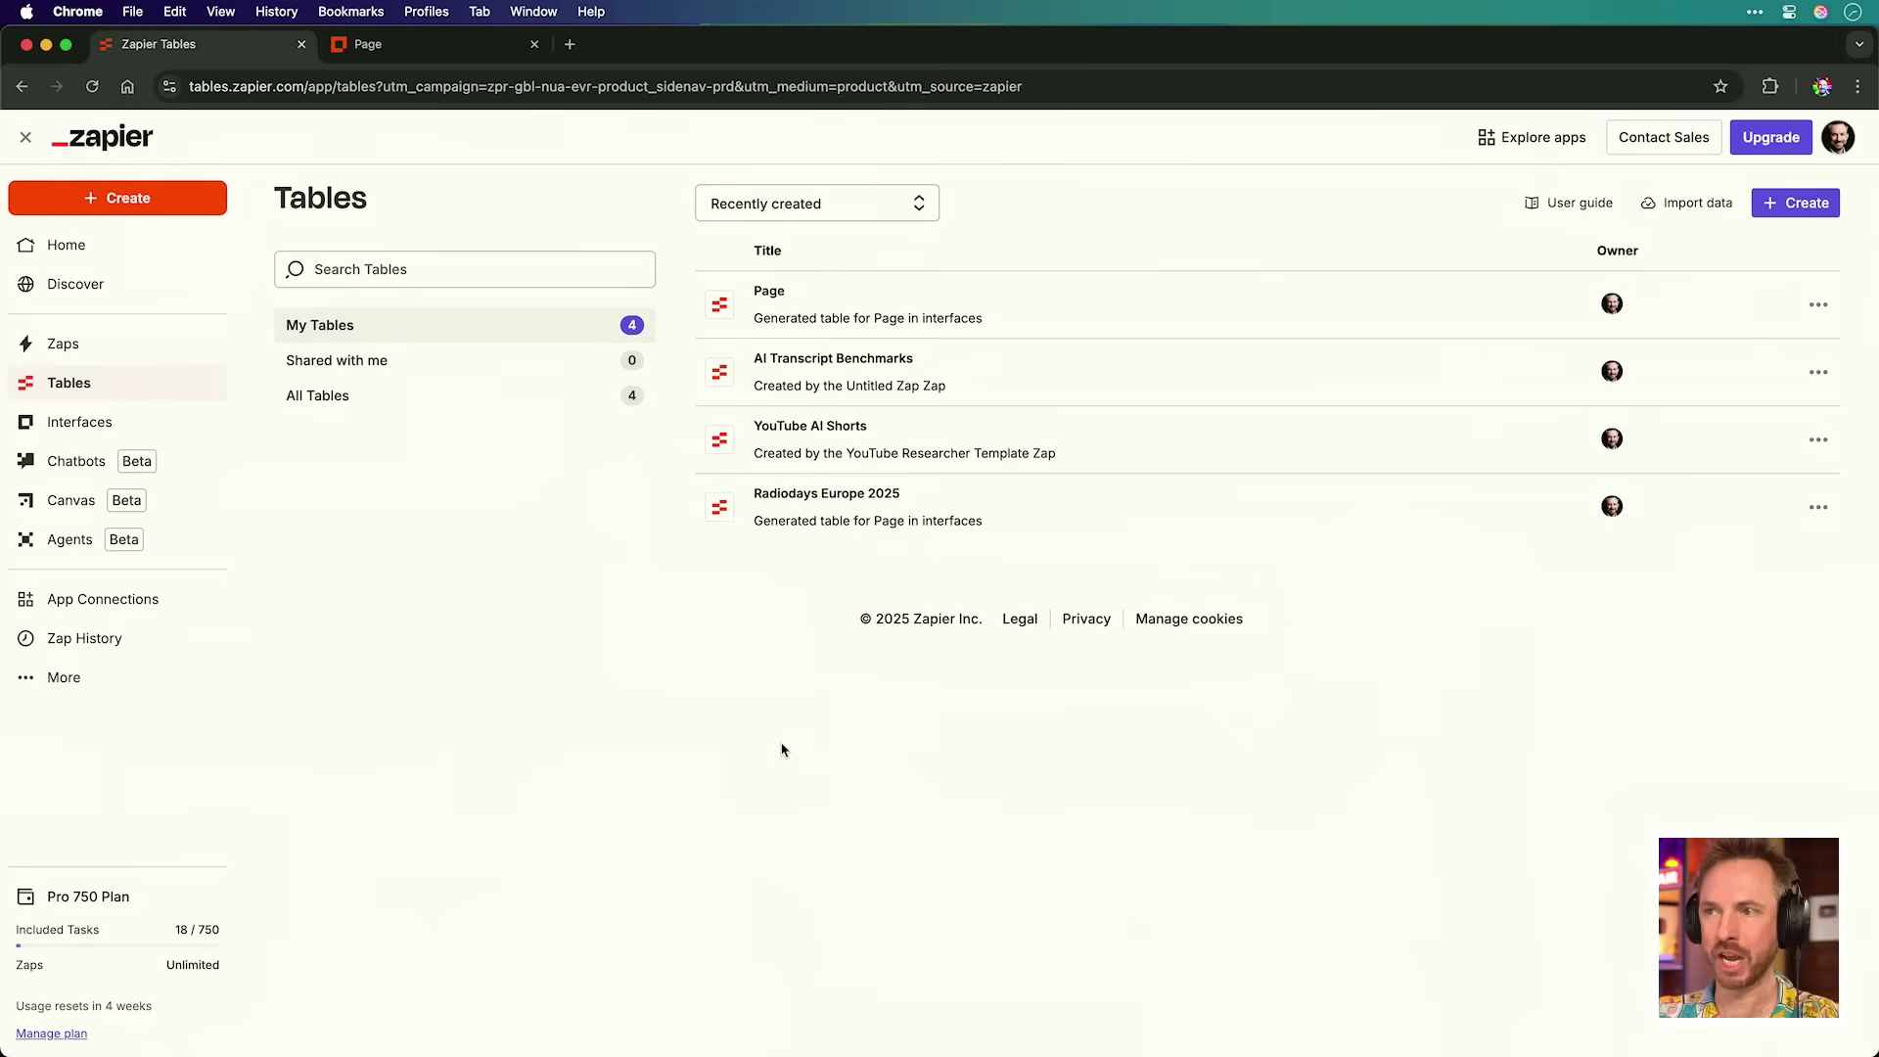
click(893, 315)
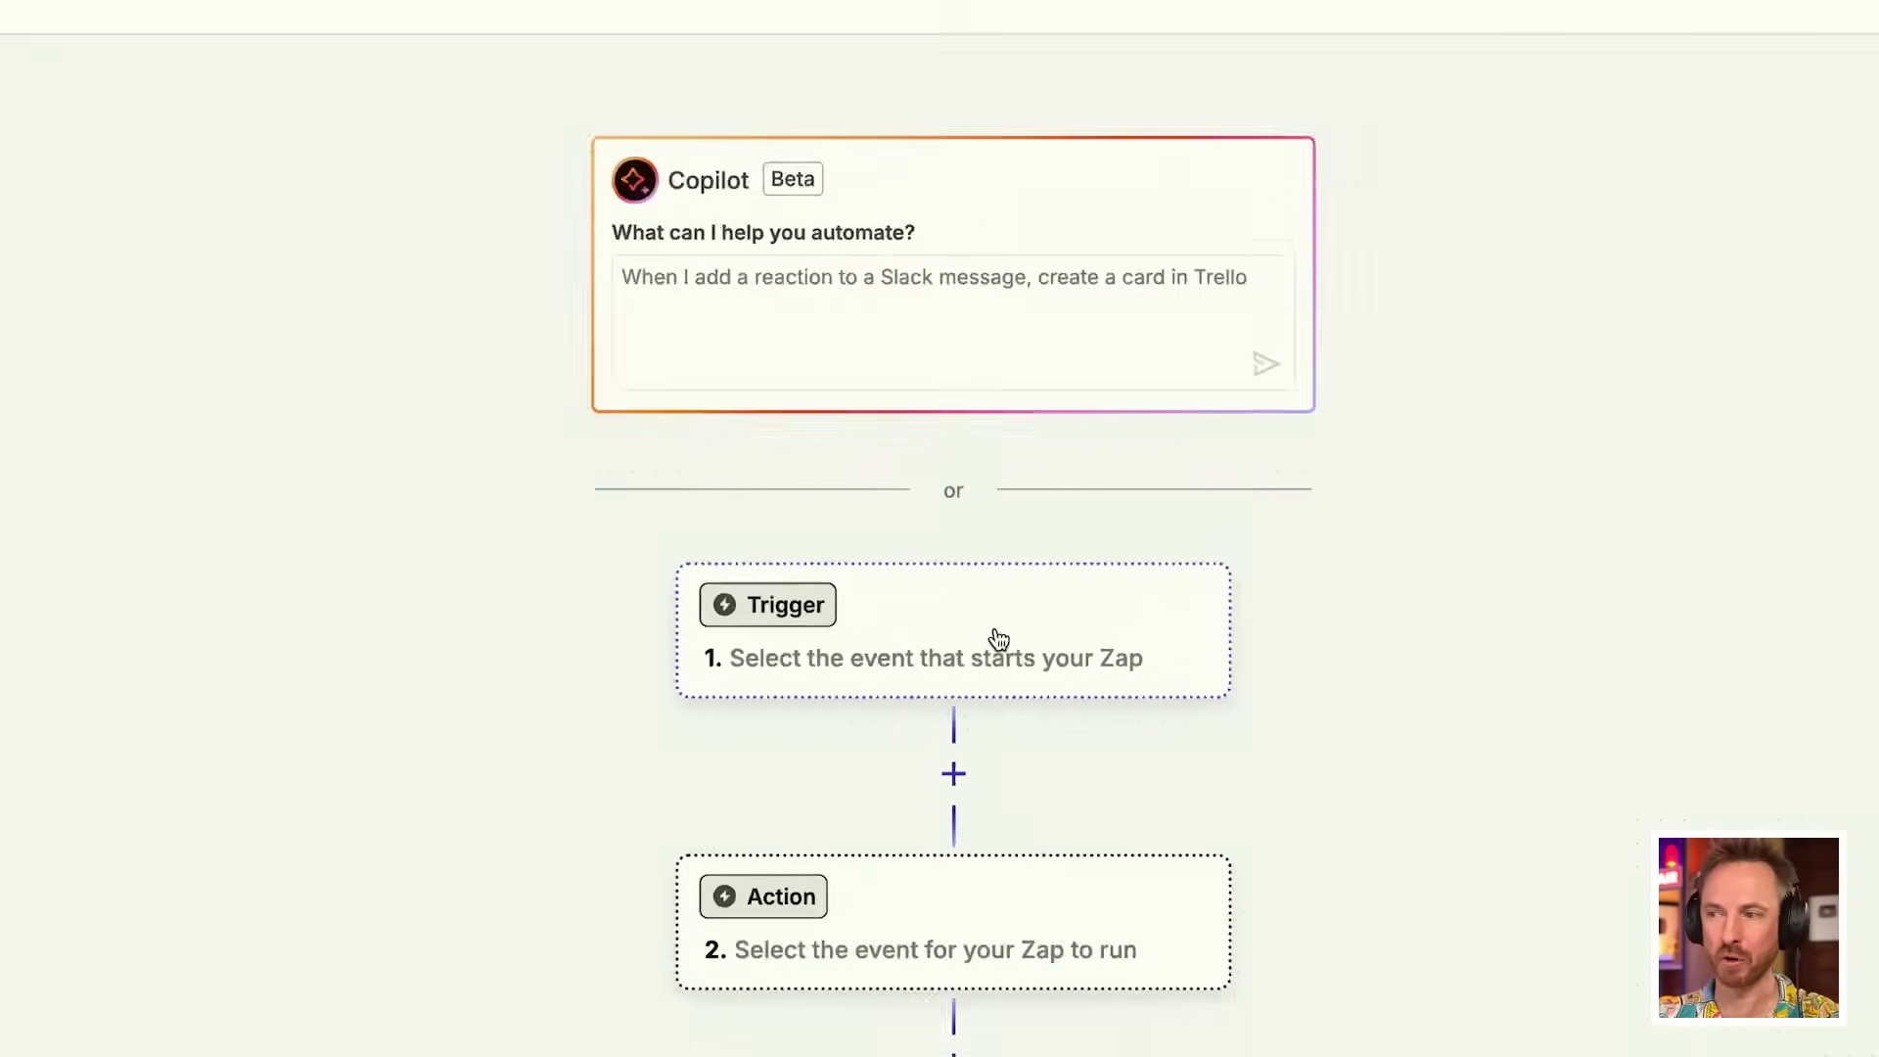
Step: Set the trigger to Zapier Interfaces' Form Submission Created event
click(996, 636)
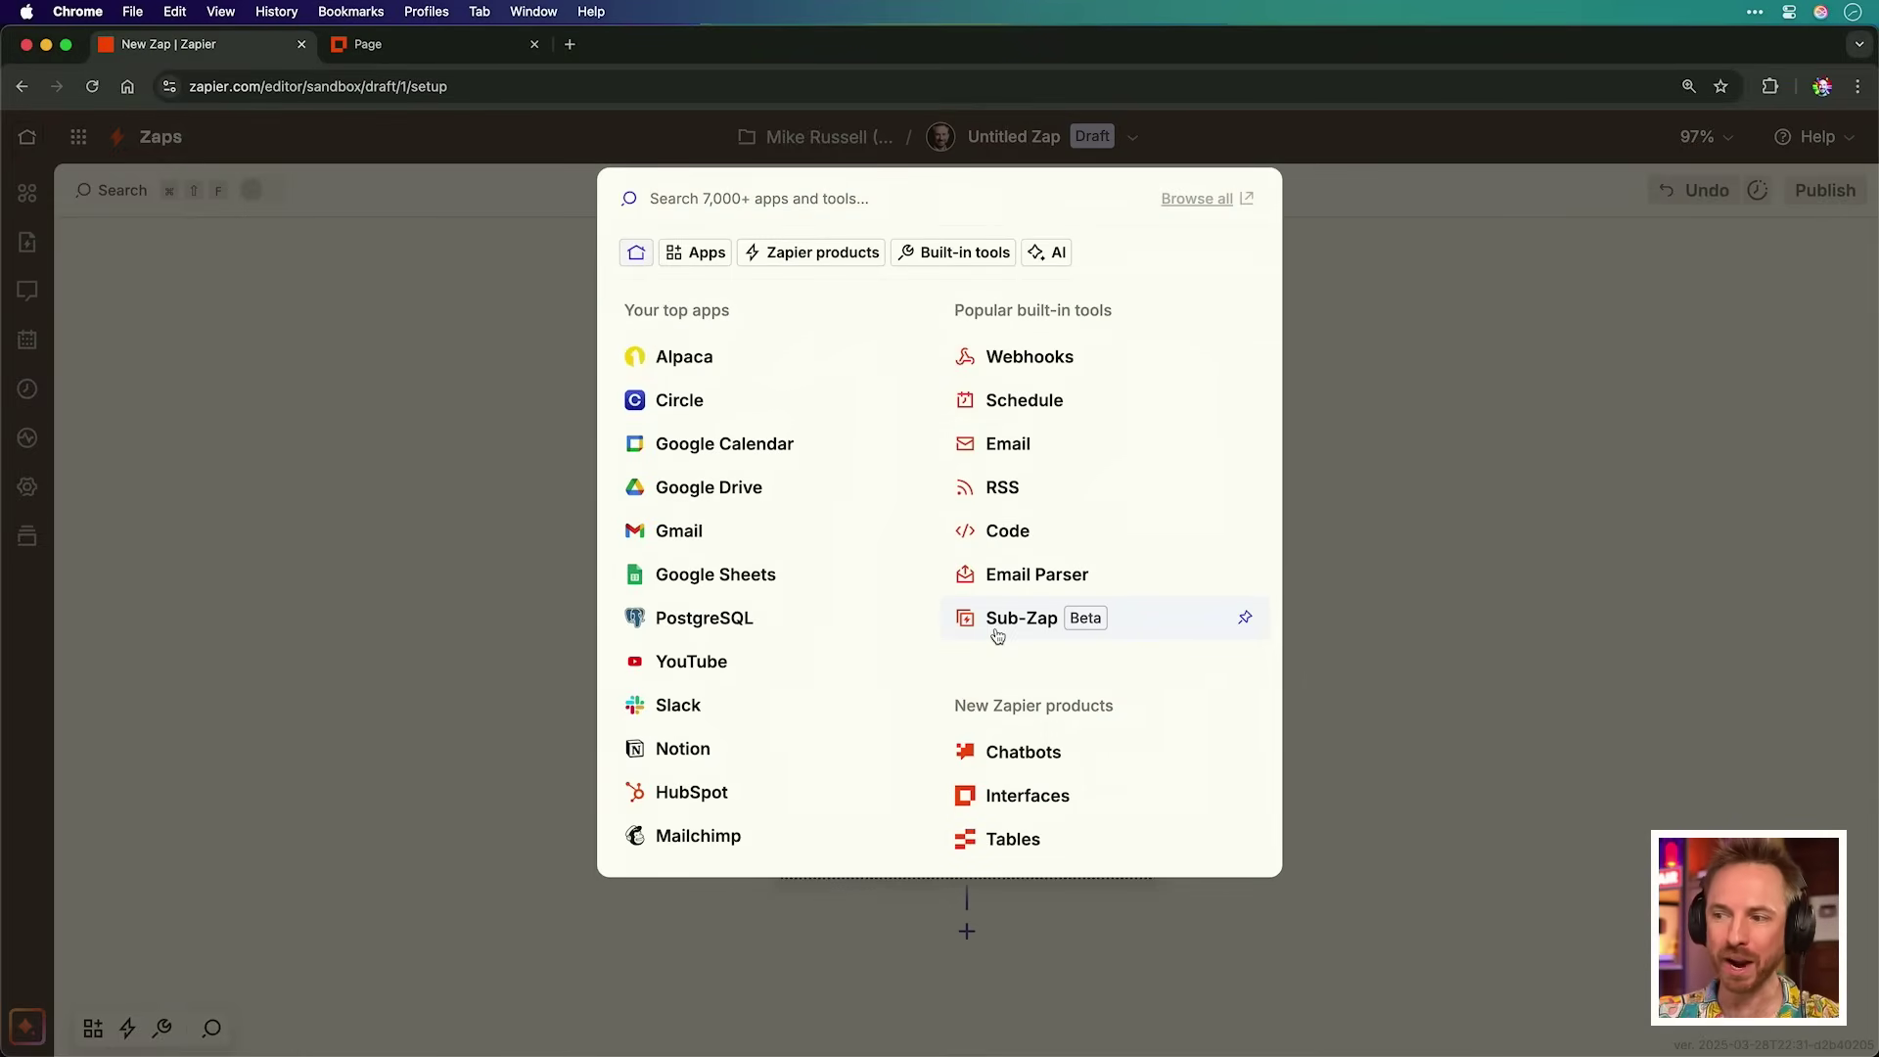
click(1083, 801)
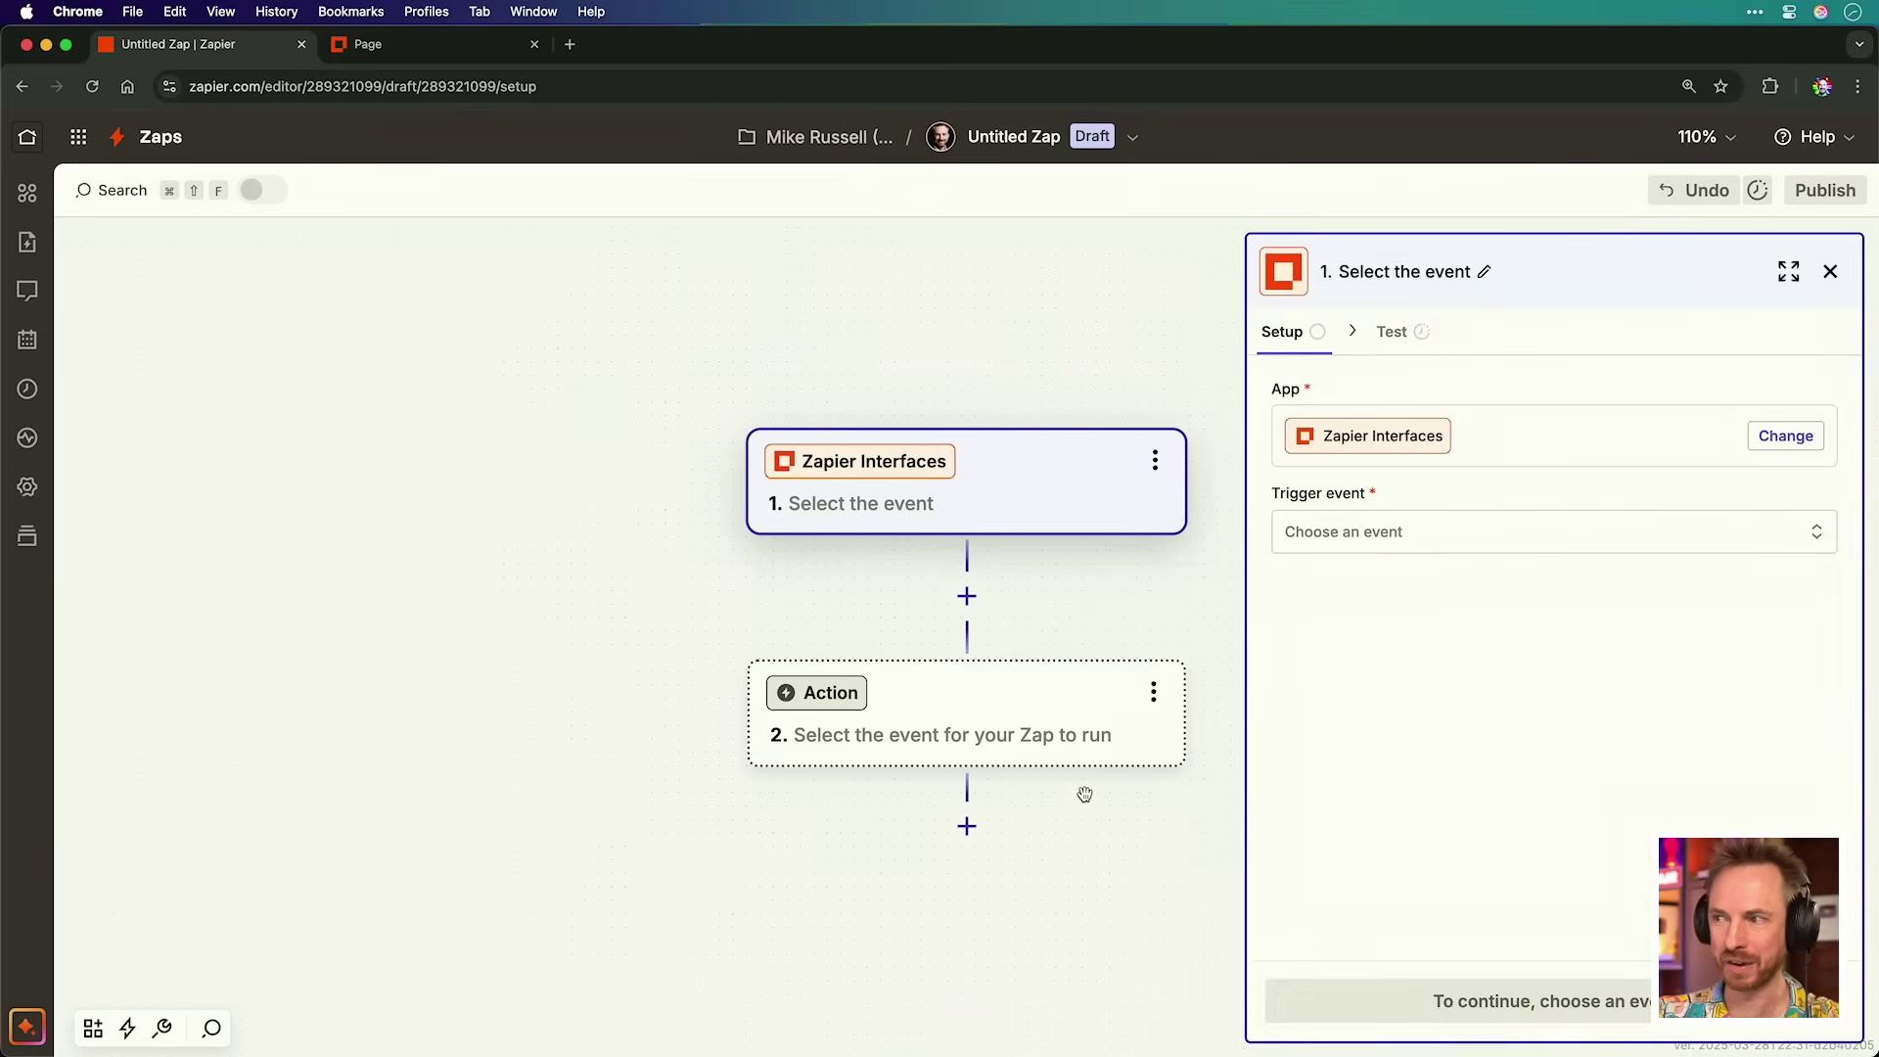
click(1397, 529)
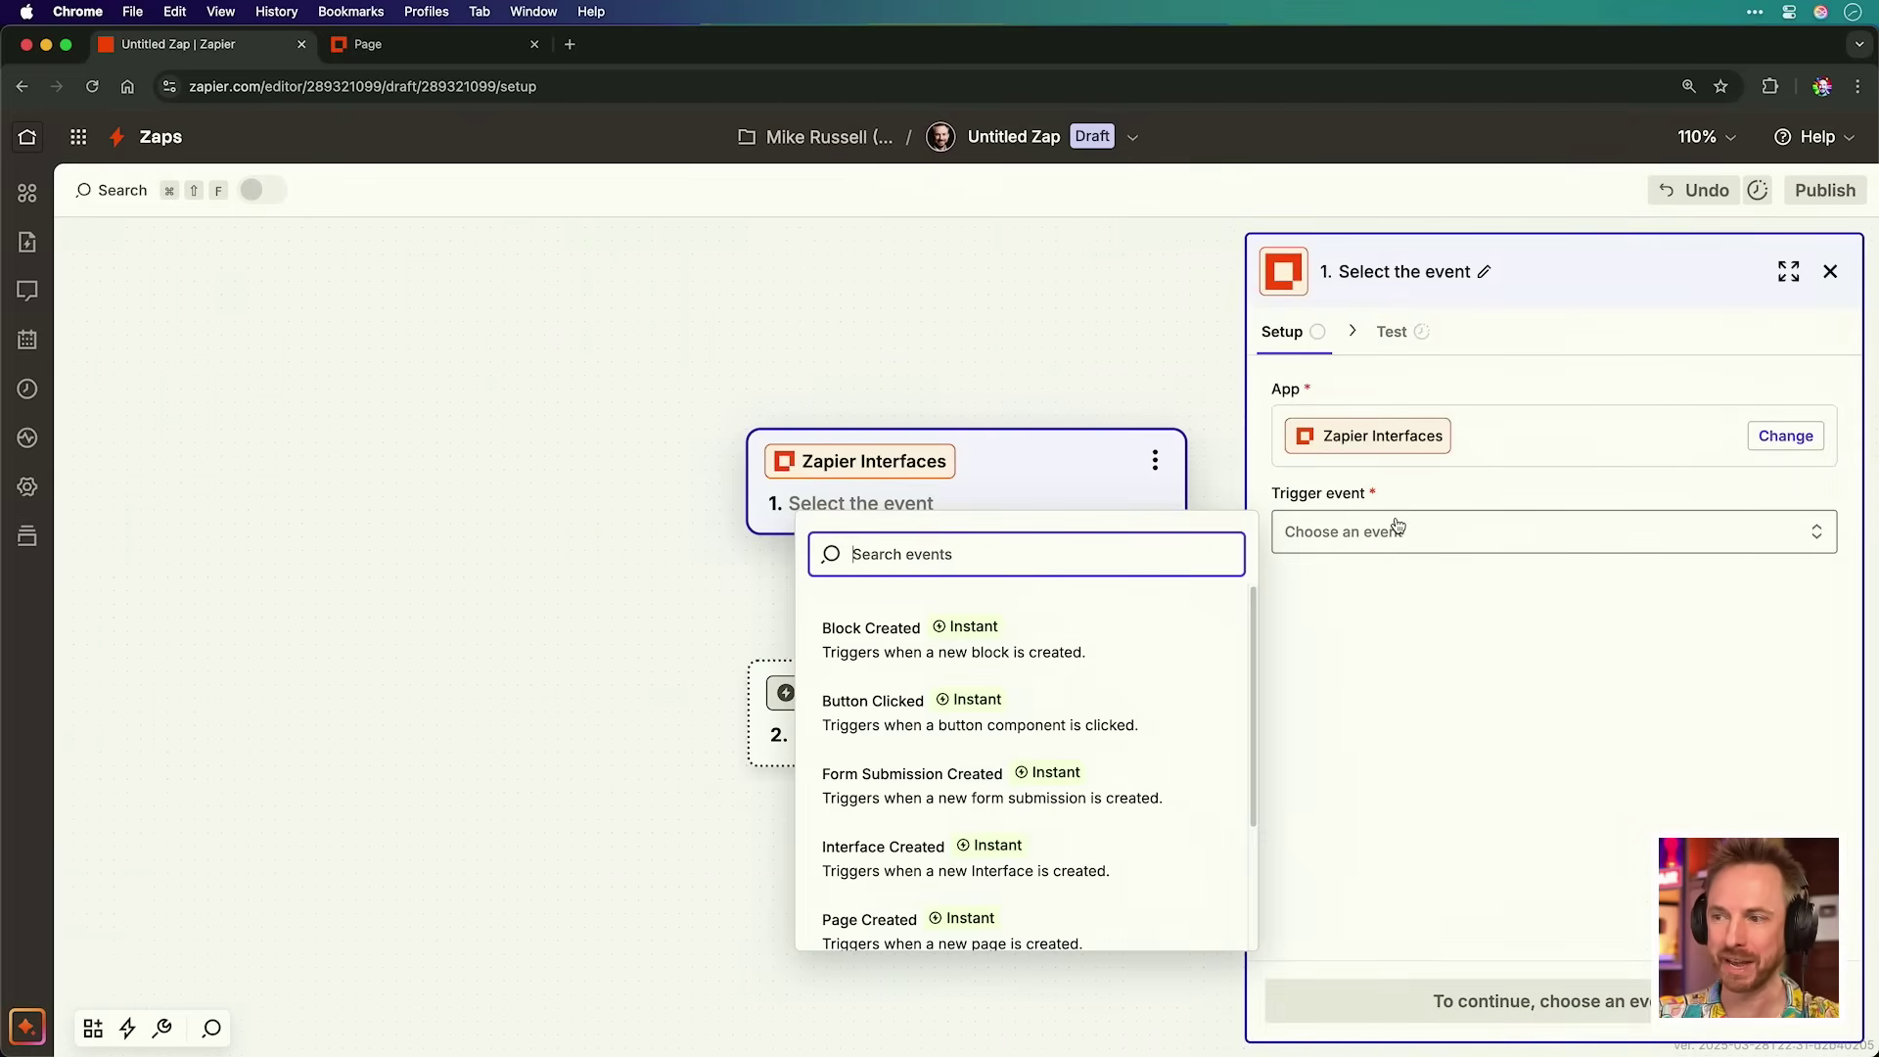
mouse_move(1000, 778)
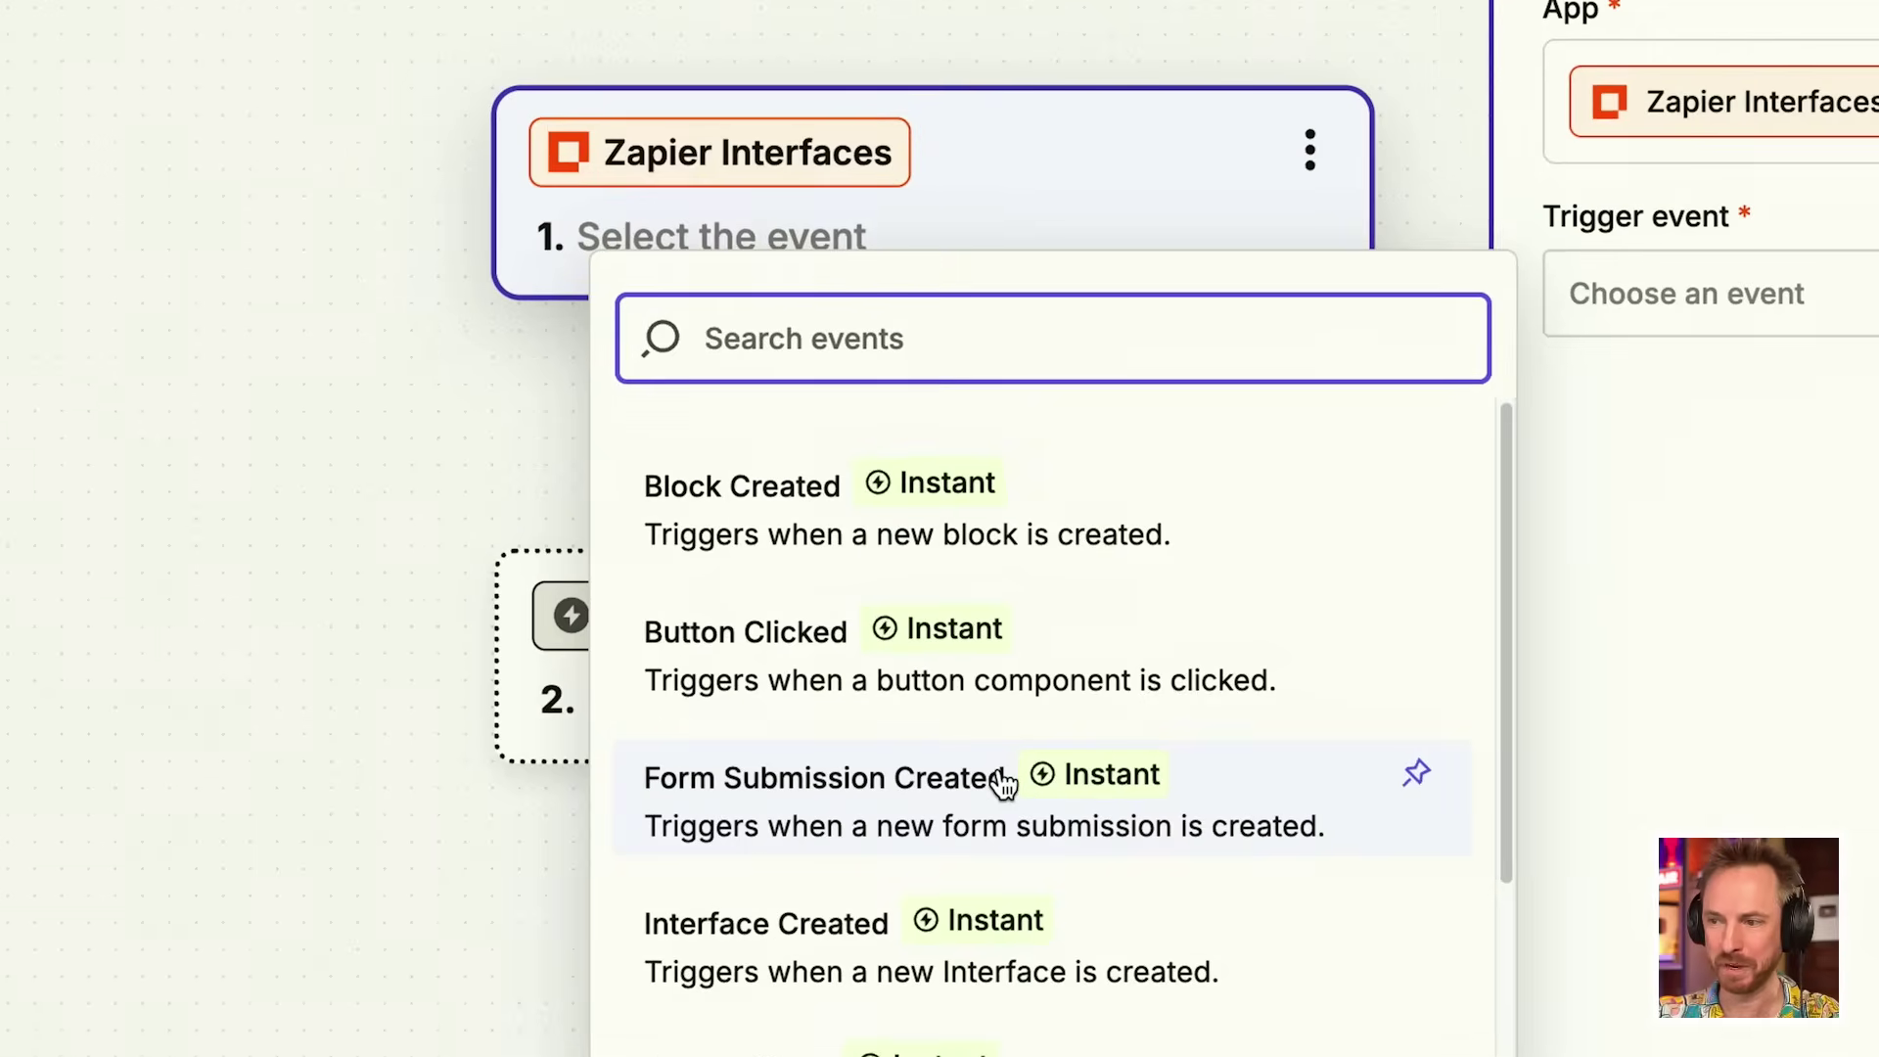
click(1003, 782)
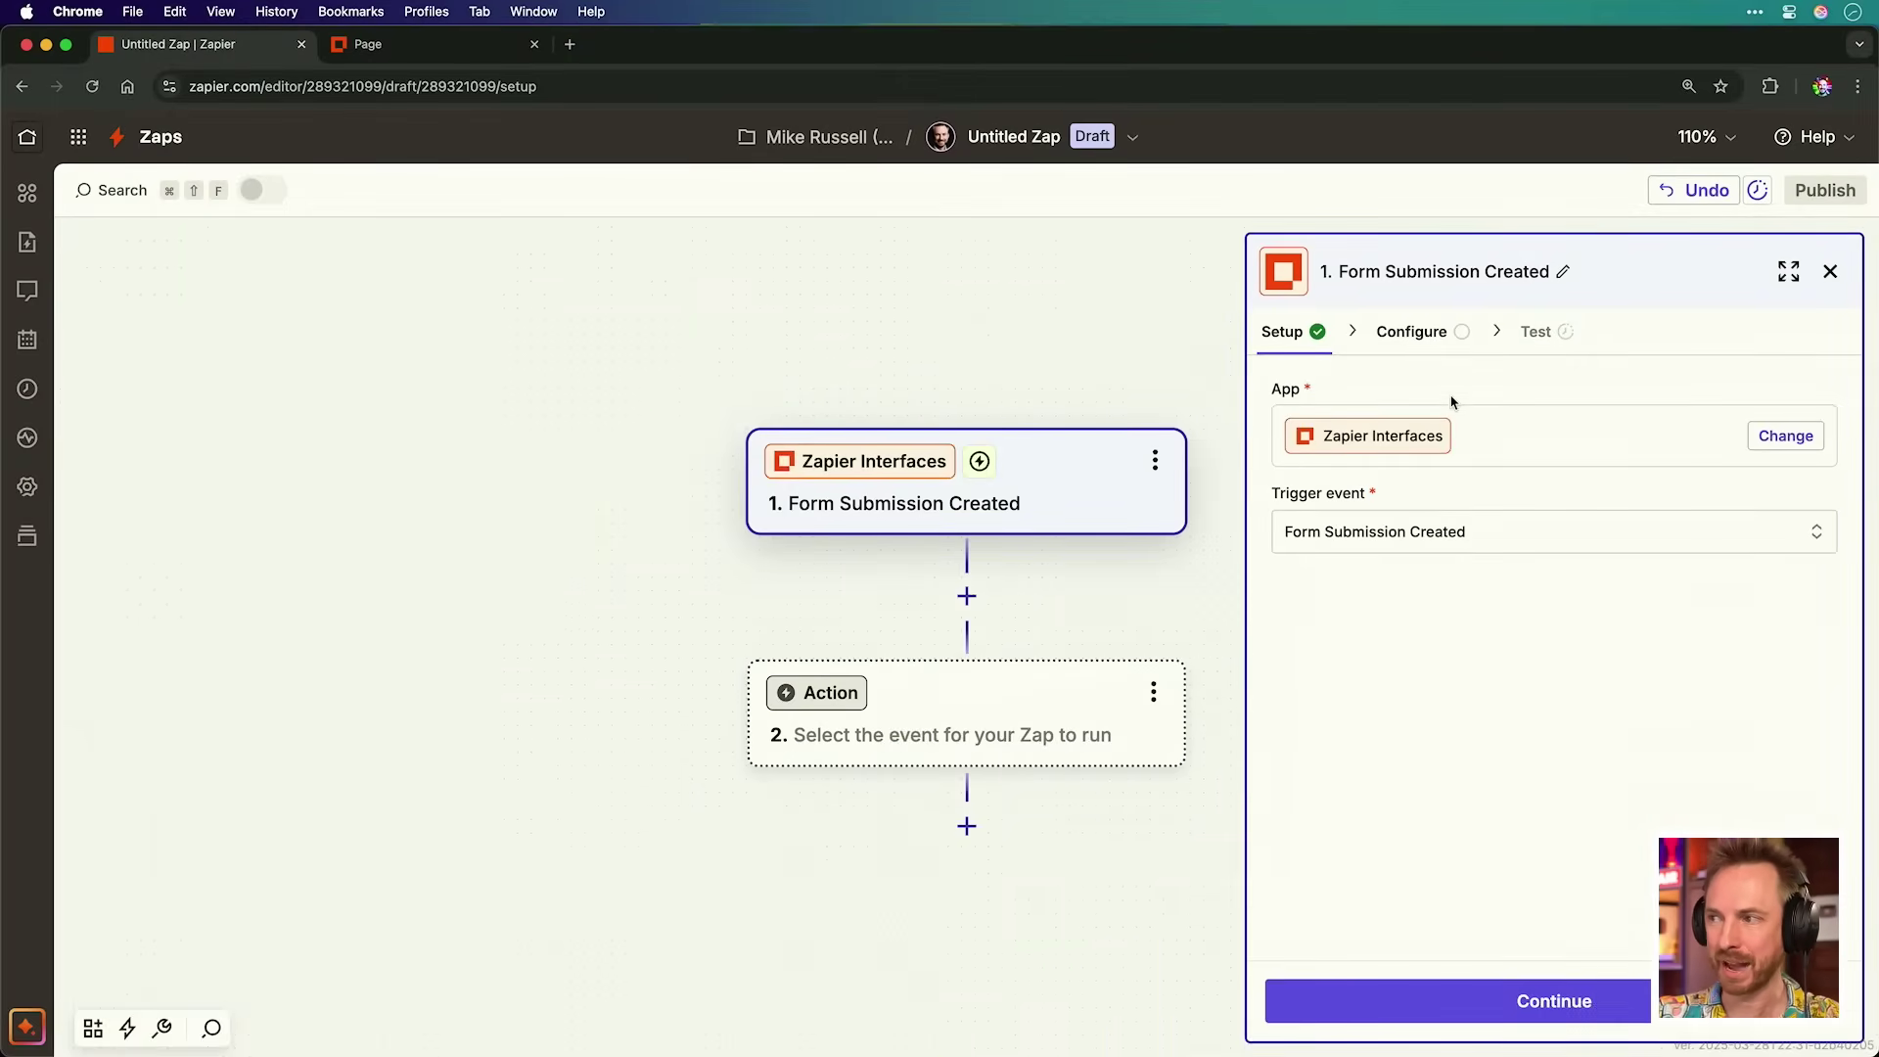
click(1431, 335)
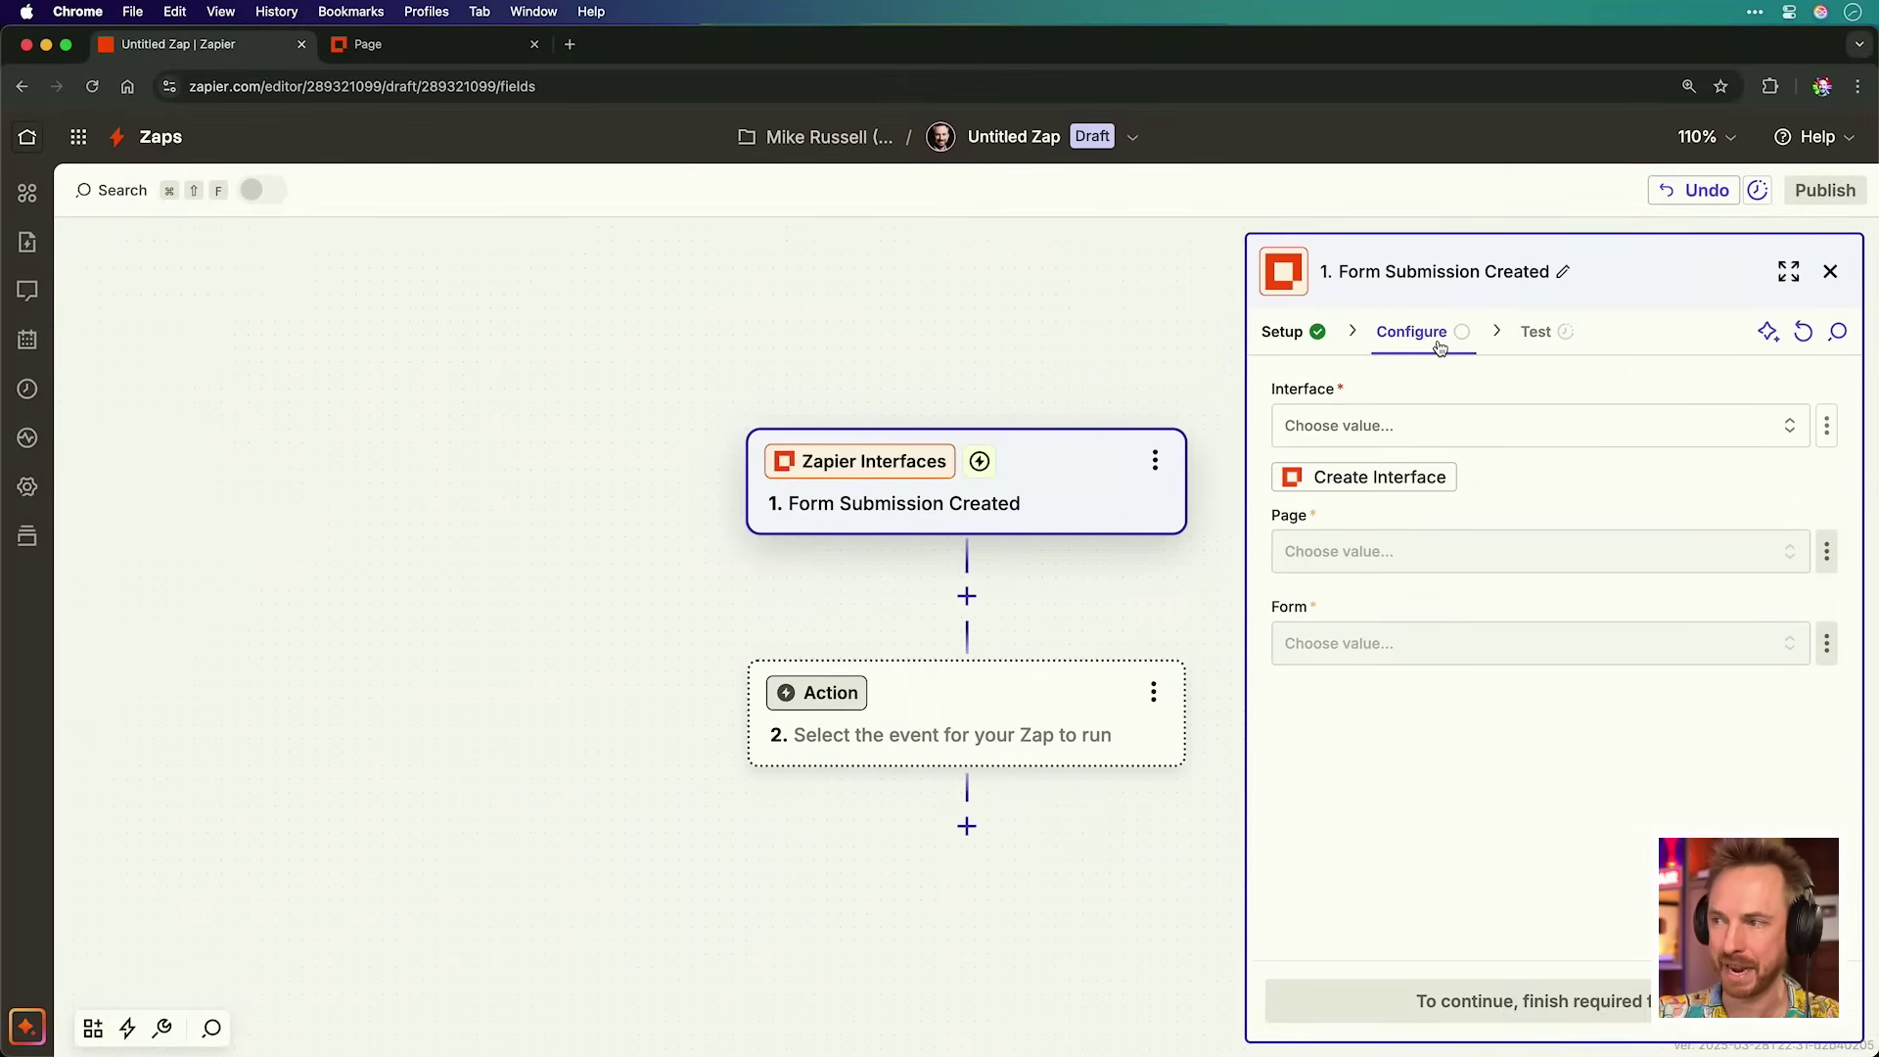
Step: Rename the interface to Lead Gen, refresh the list and select it
click(1437, 440)
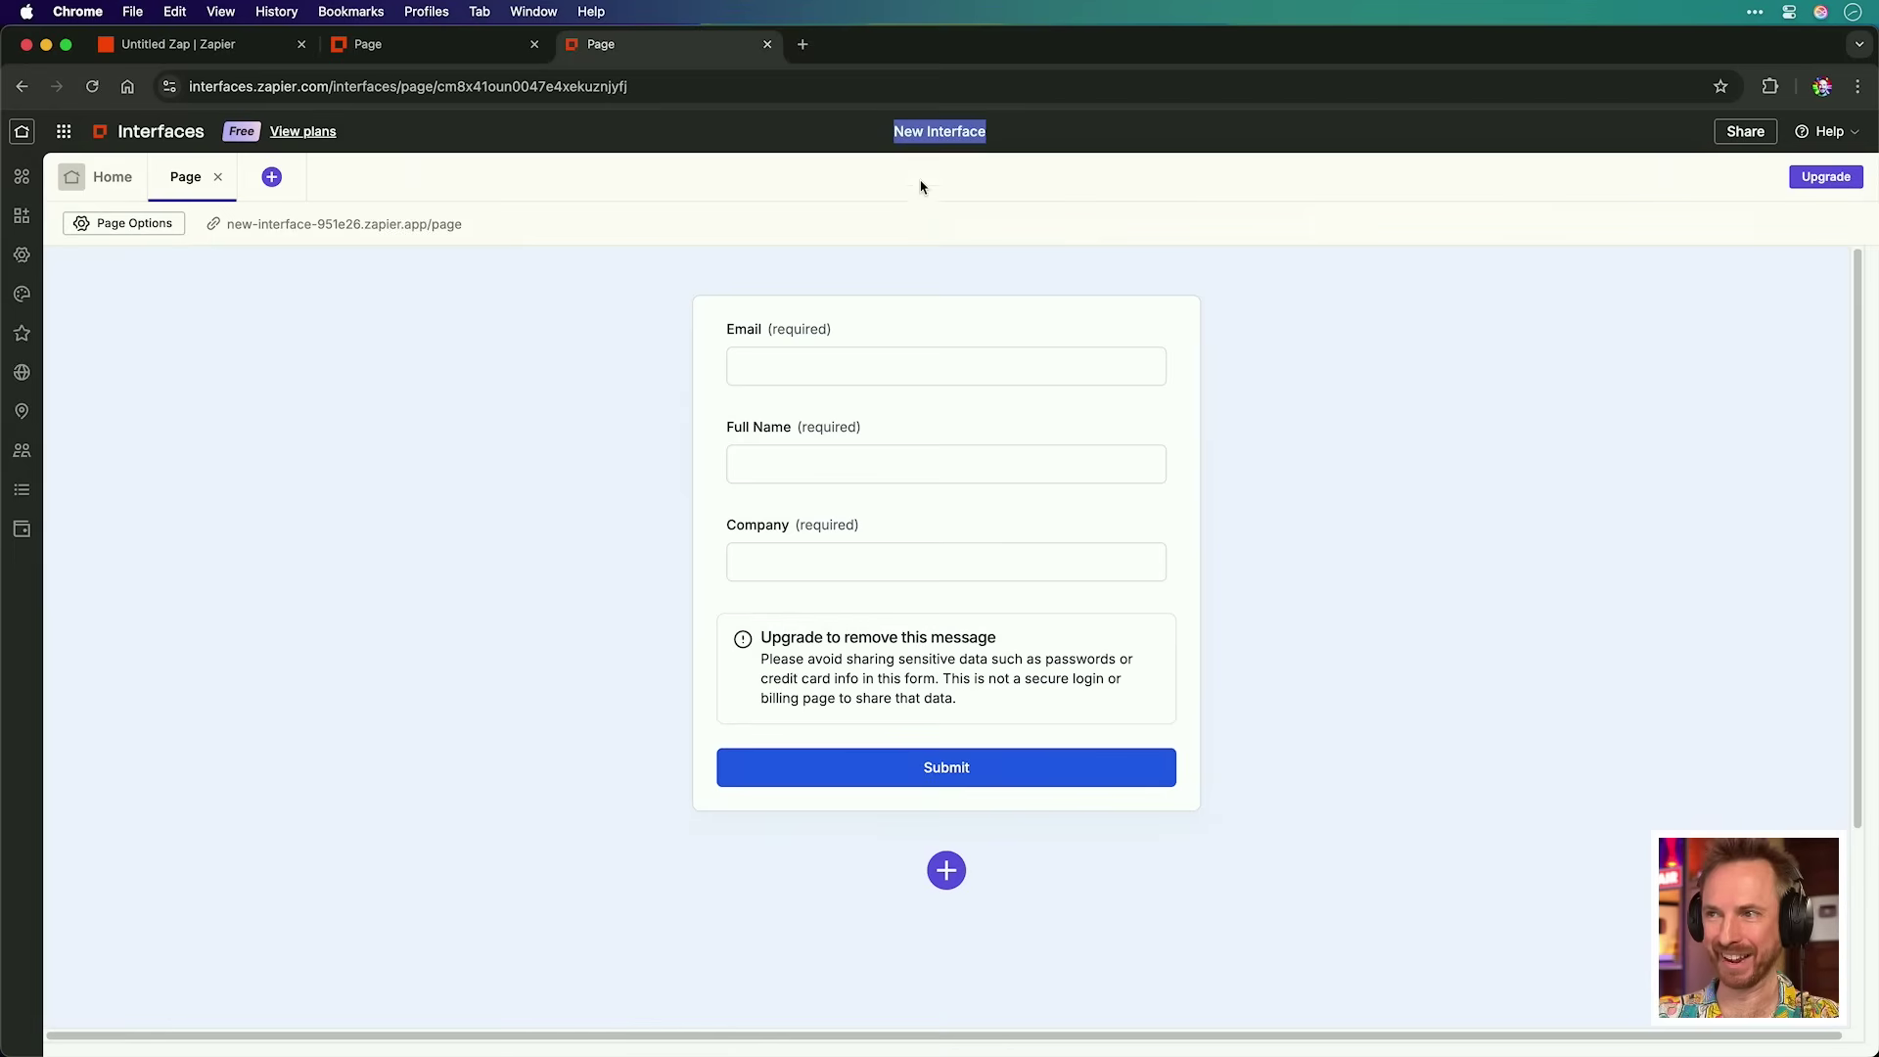
text(Lead)
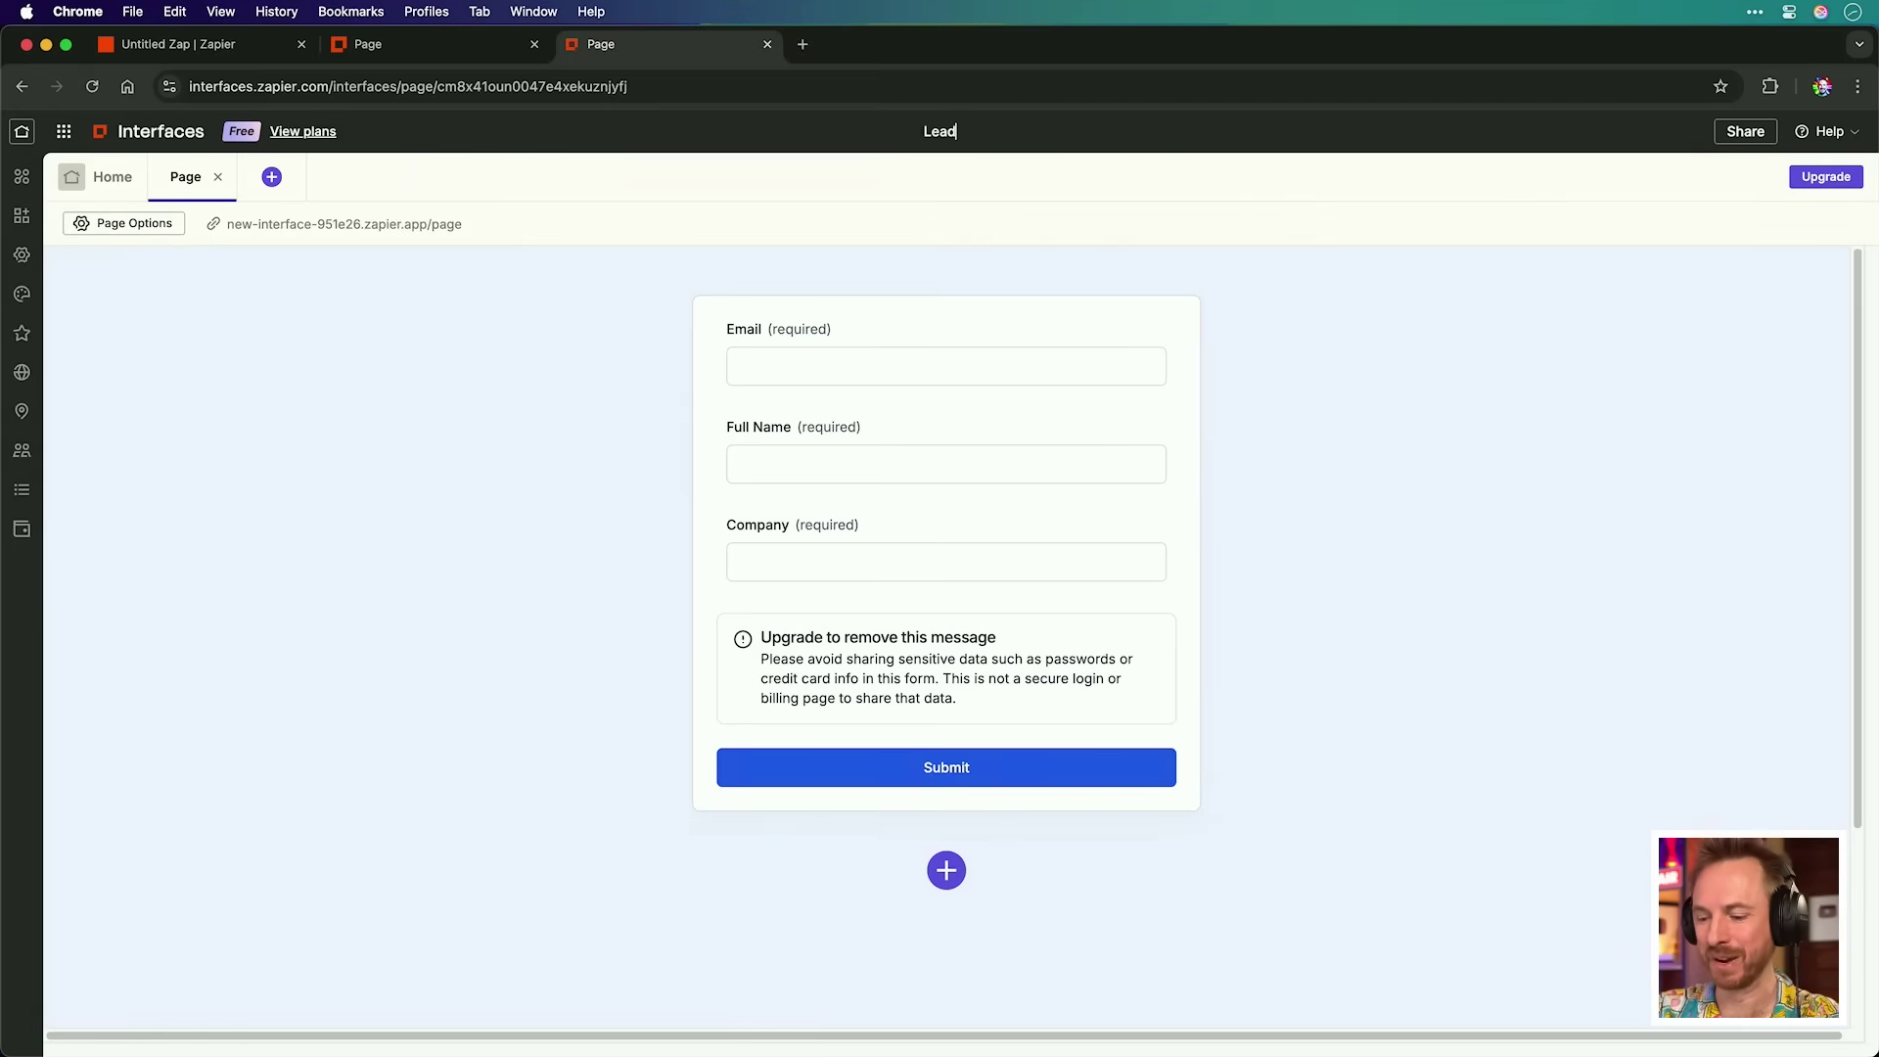
text( Gen)
key(Return)
key(super+1)
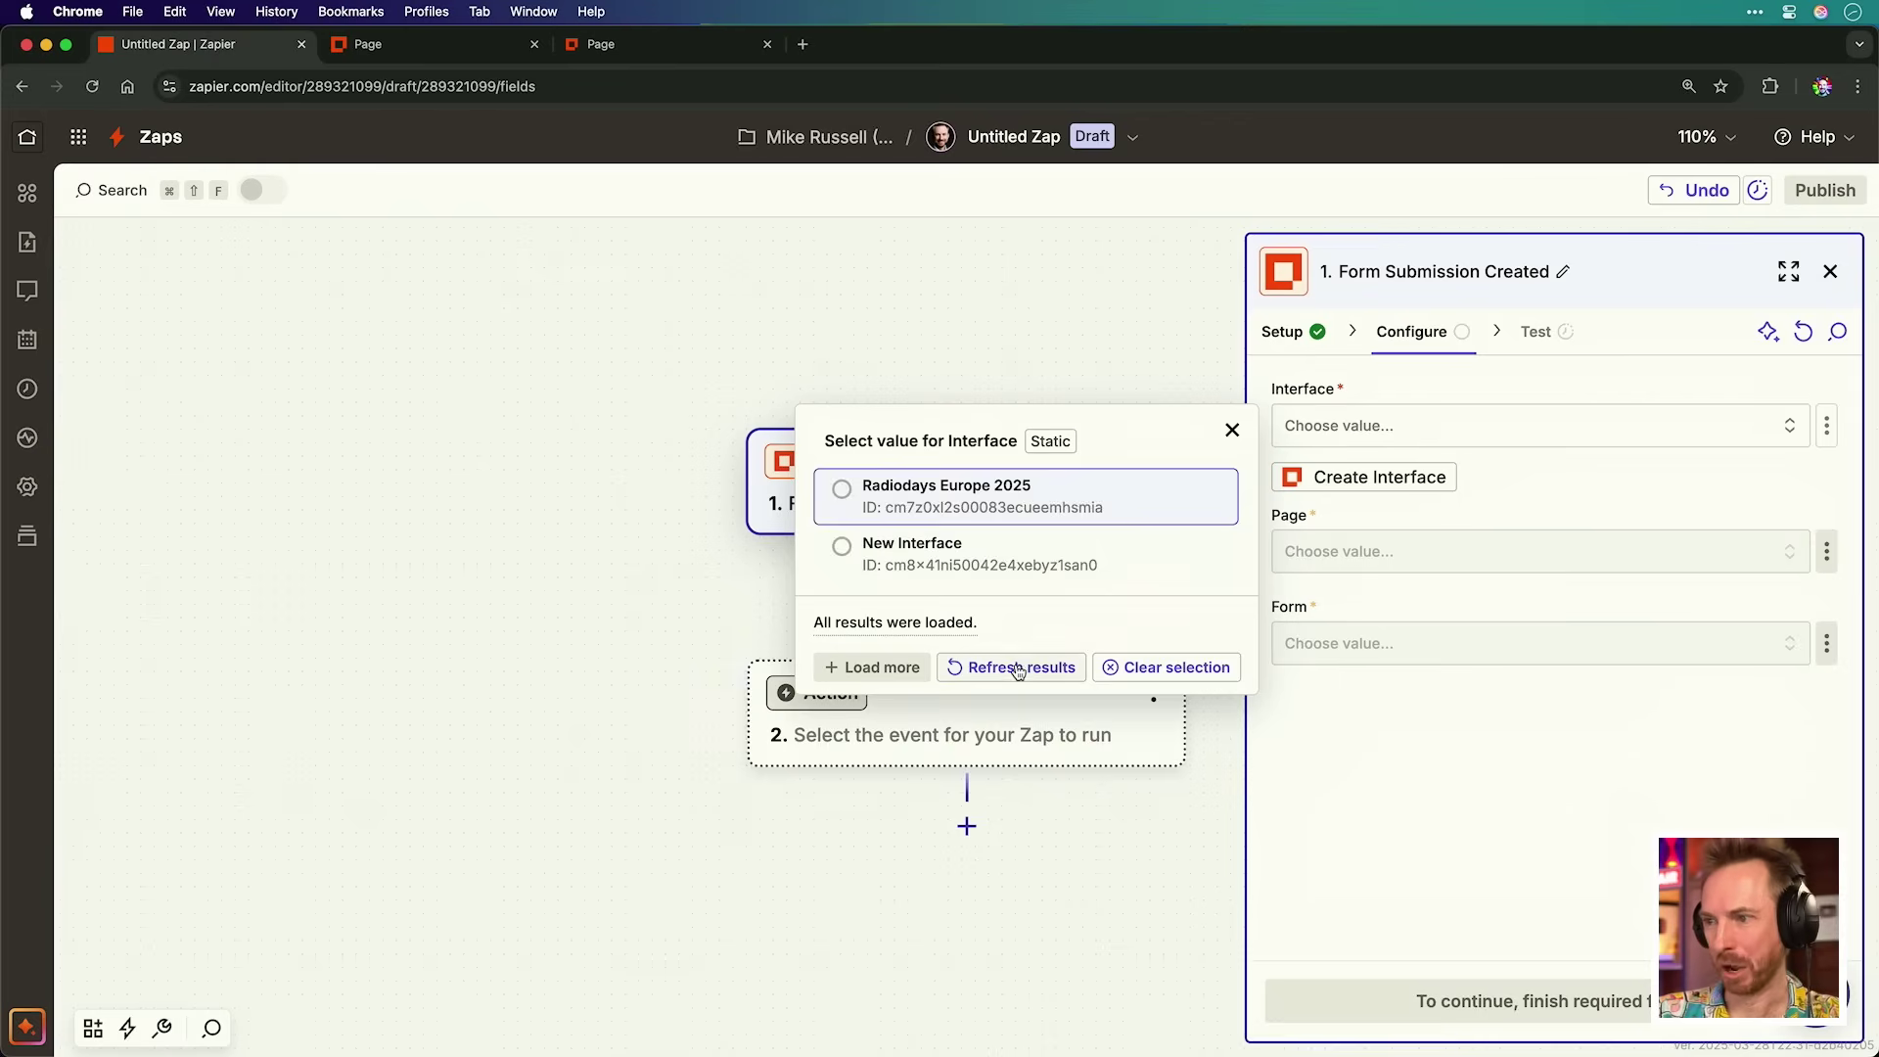
click(1018, 666)
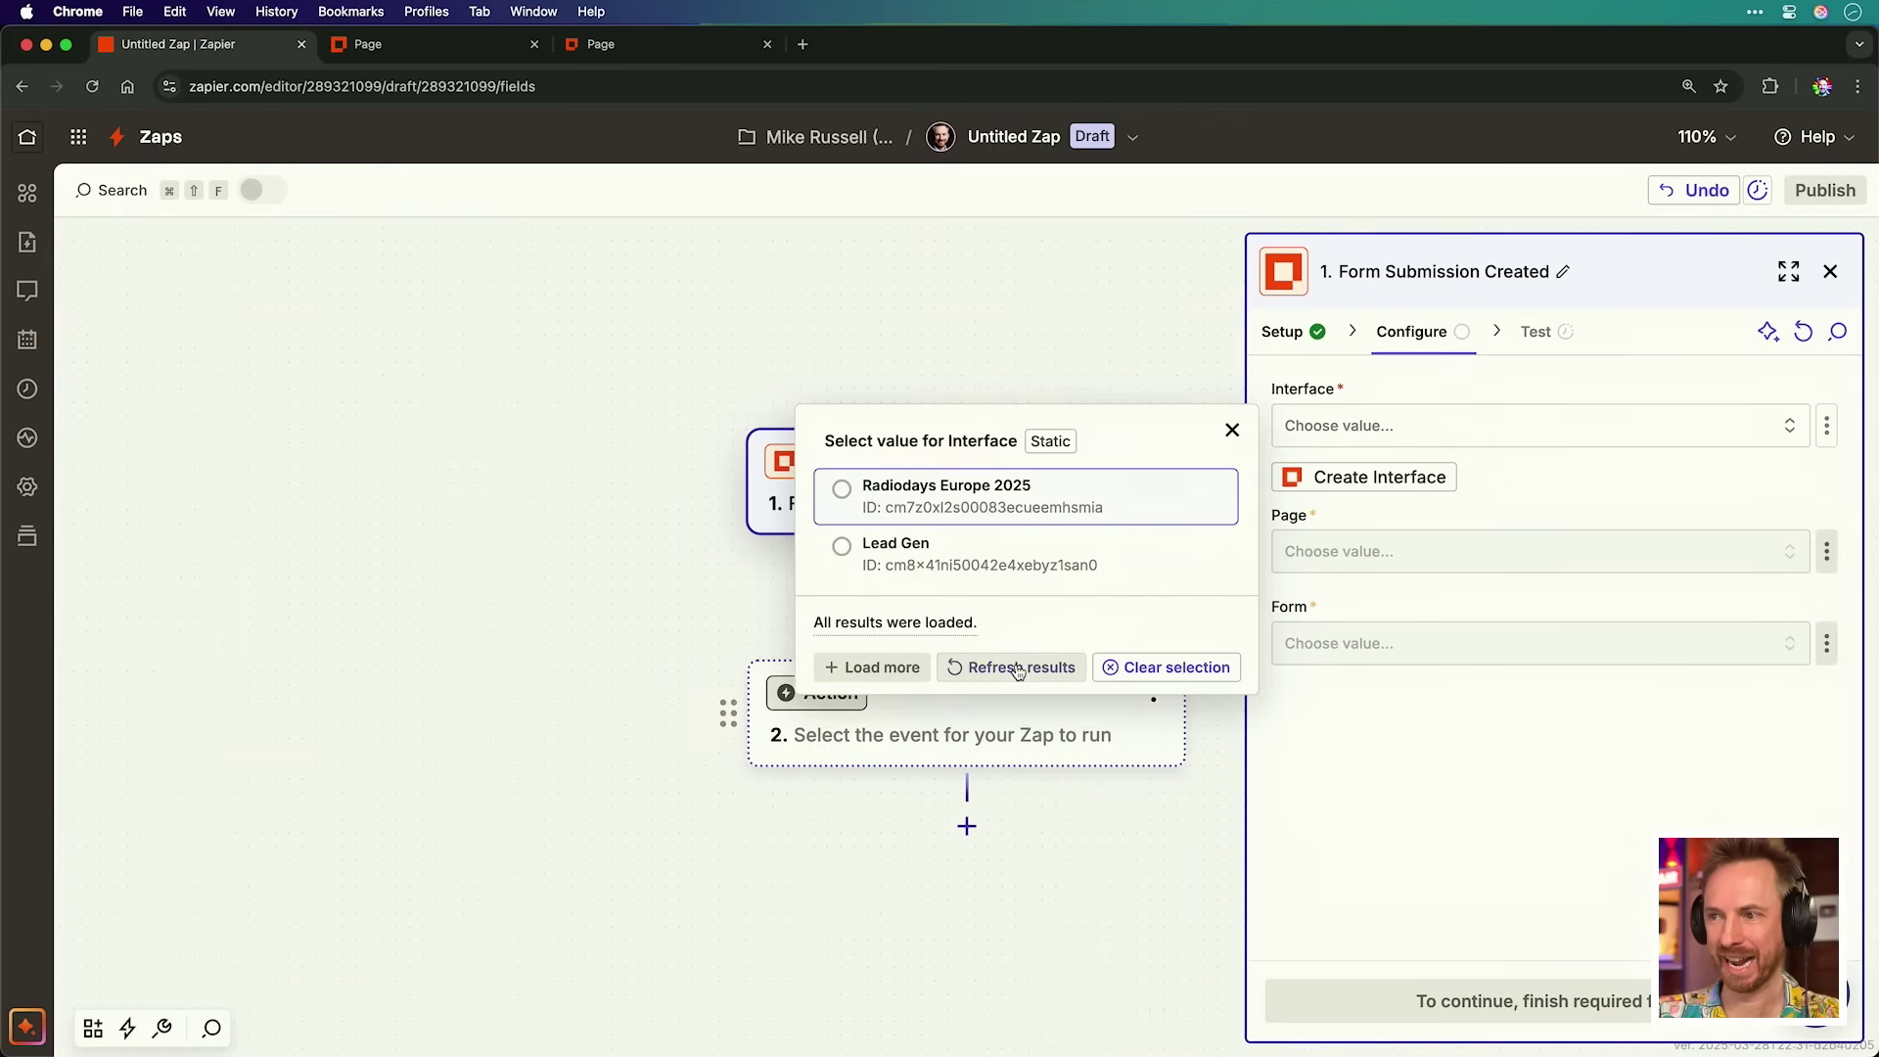
click(899, 571)
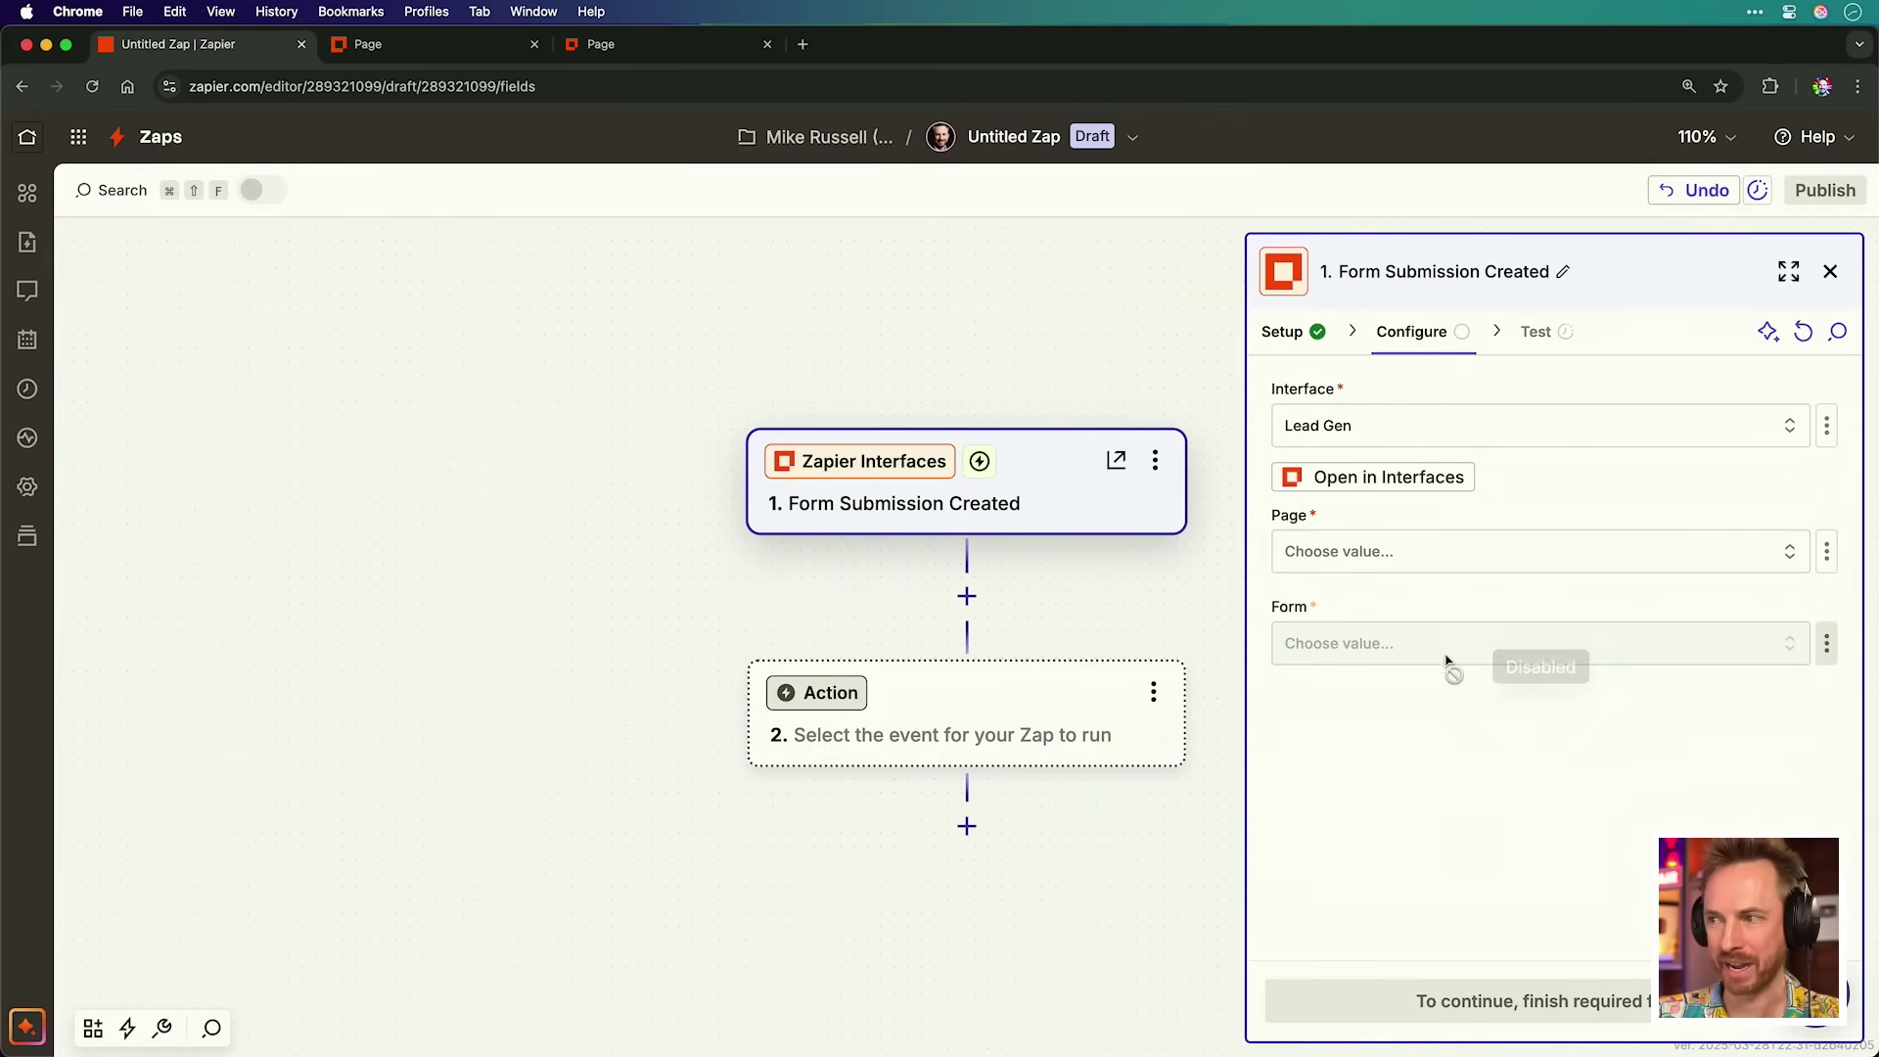
Step: Choose the page named Page and its form for the trigger
click(1388, 559)
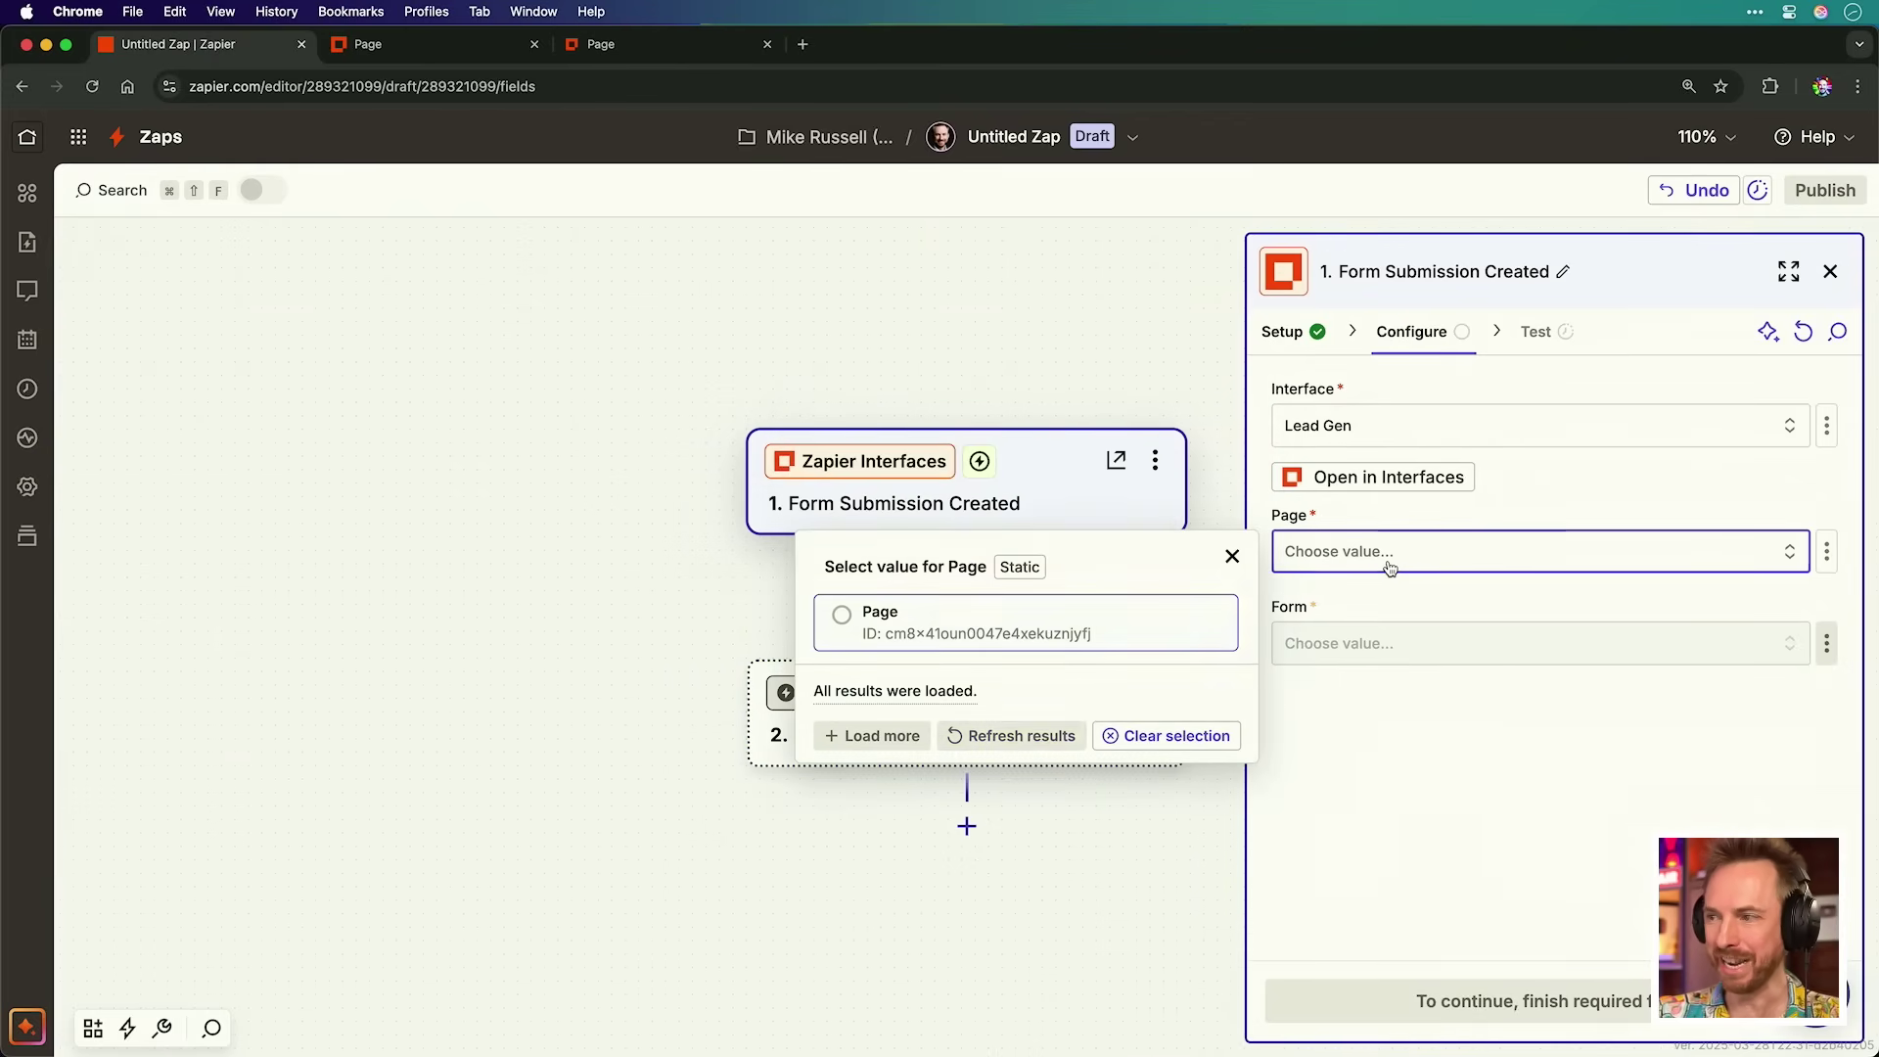
click(996, 607)
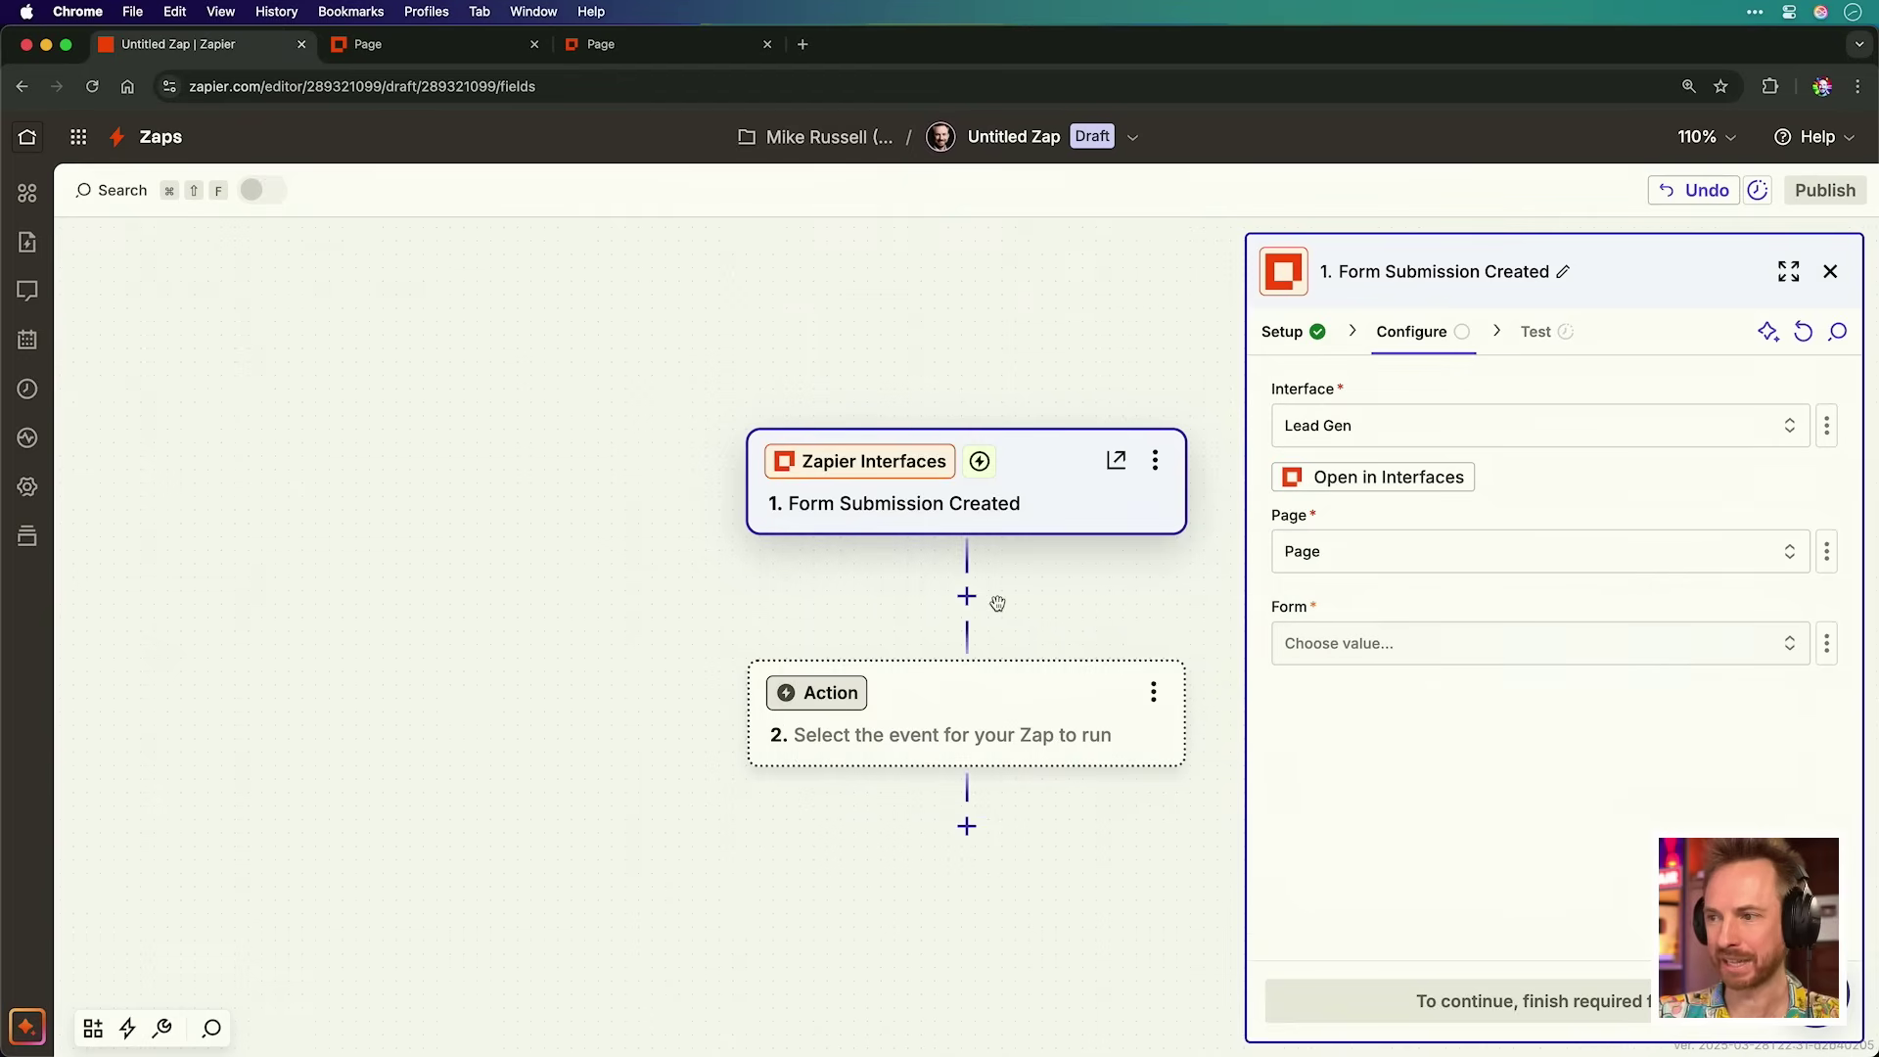
click(1360, 661)
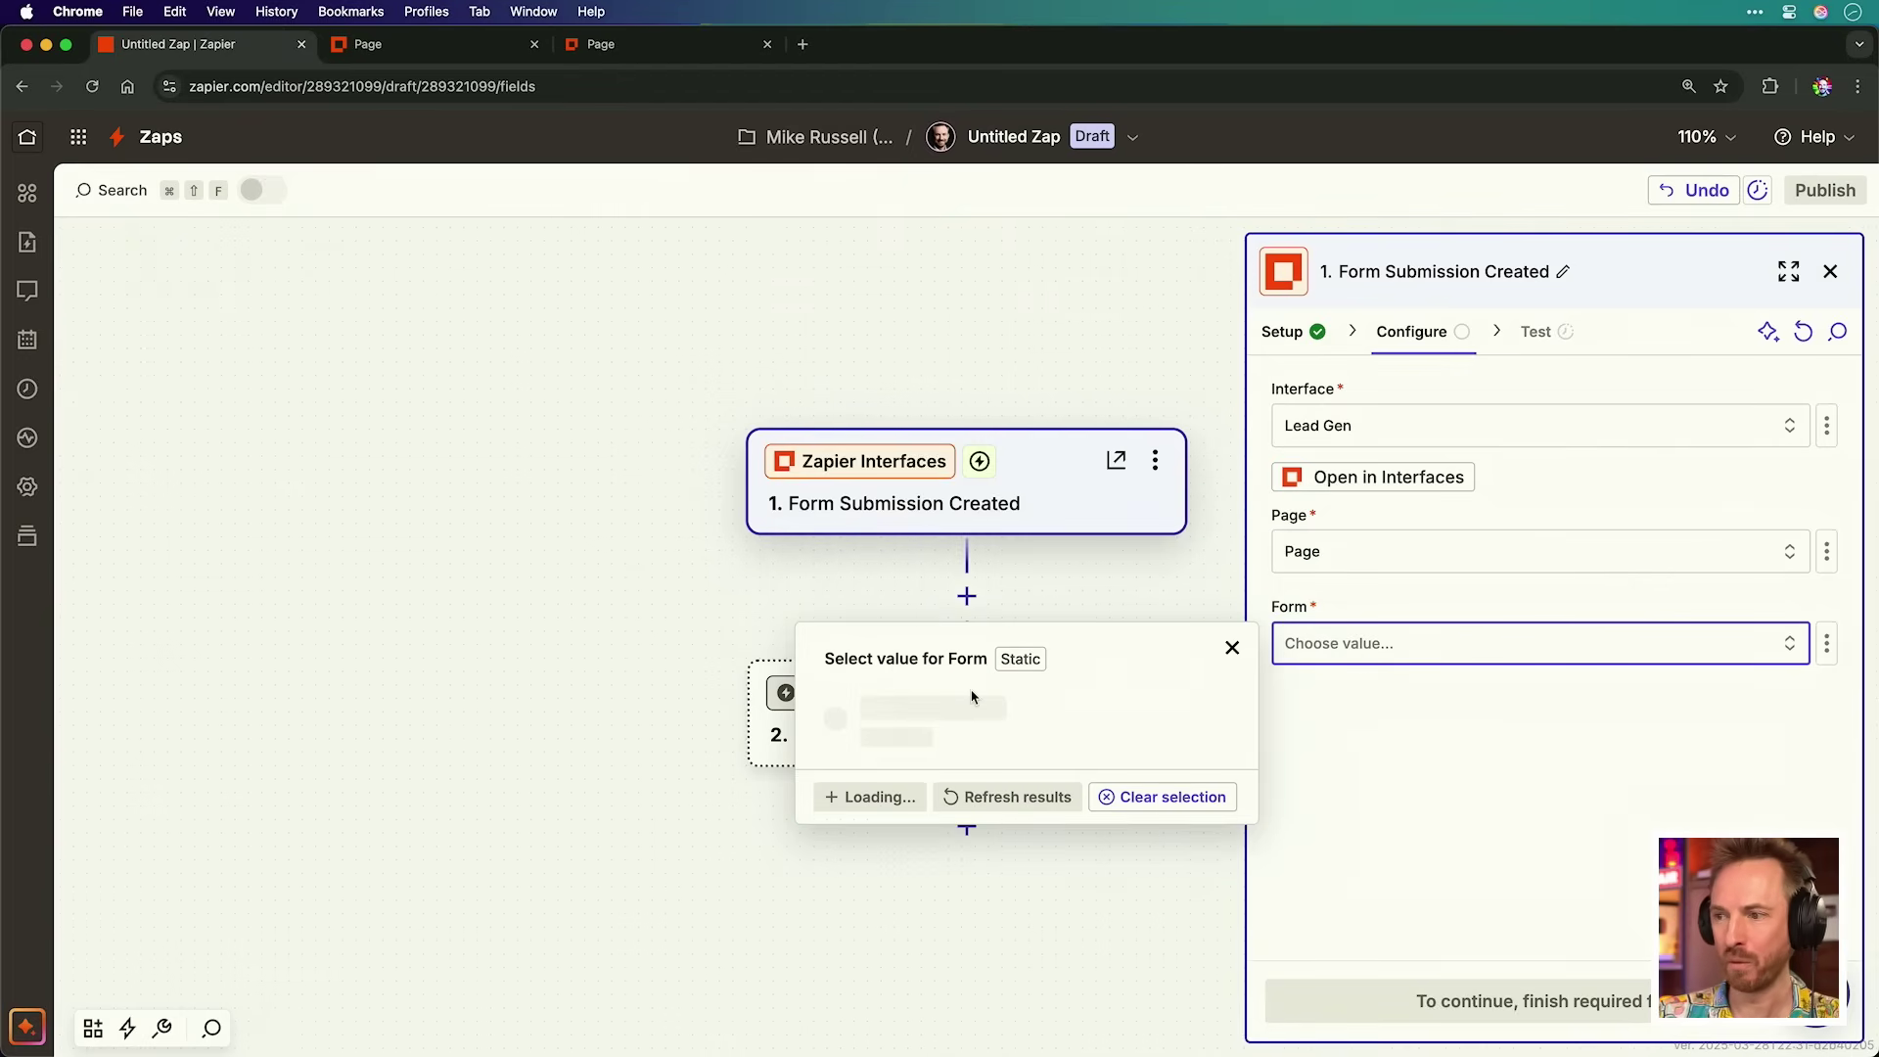
click(879, 730)
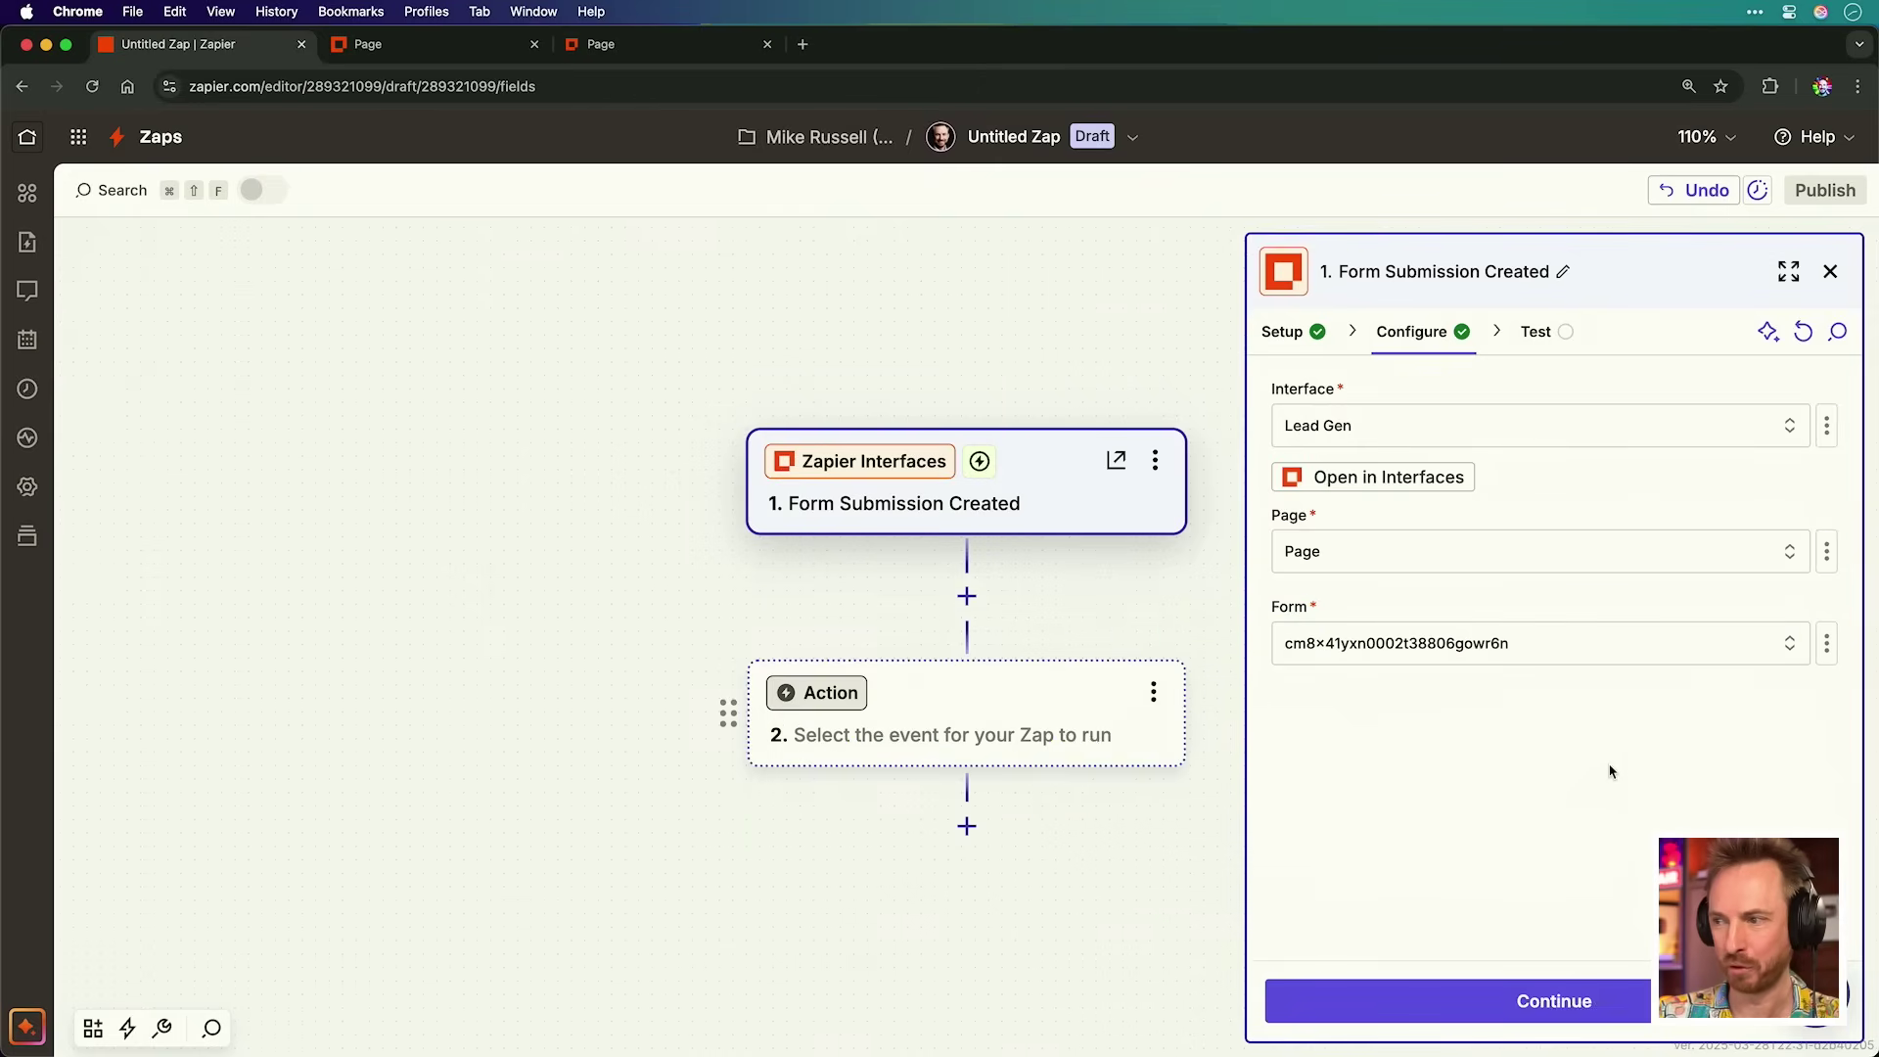
Step: Test the trigger after submitting another lead and checking the Lead Gen Demo table
click(1454, 998)
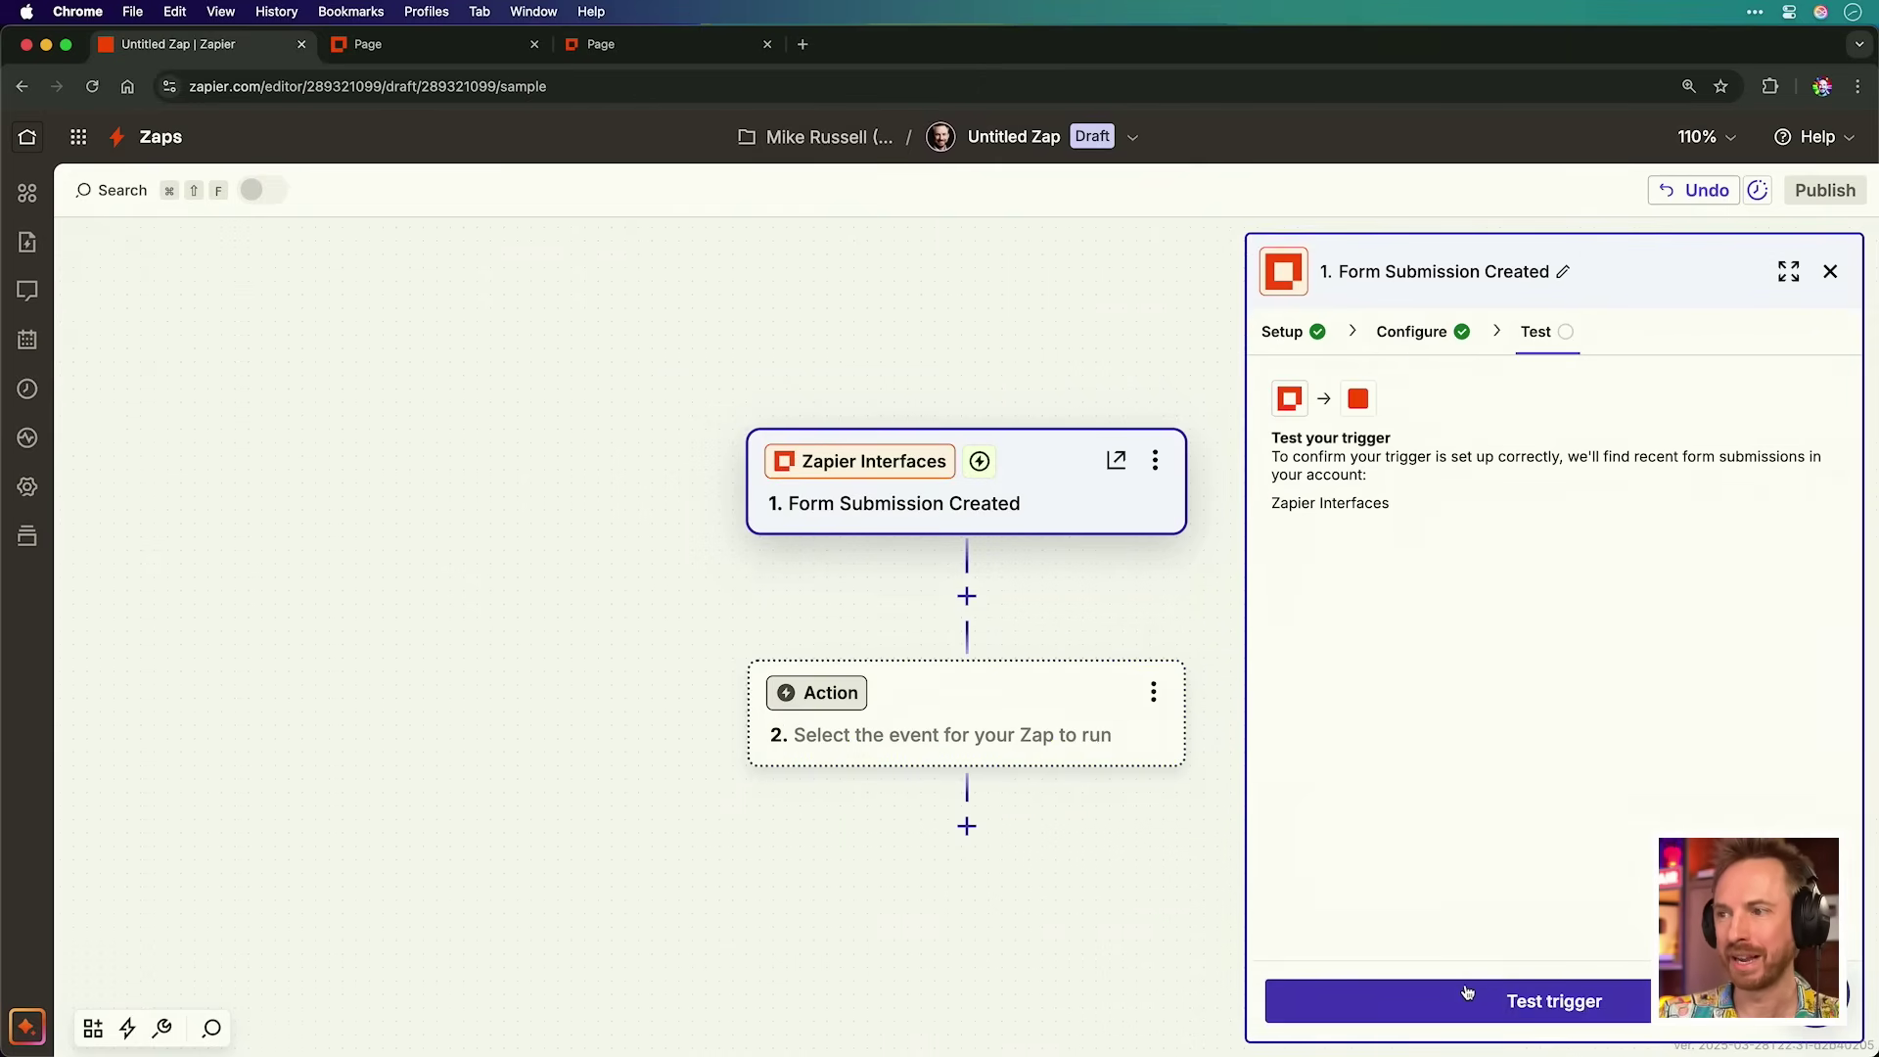
click(1465, 994)
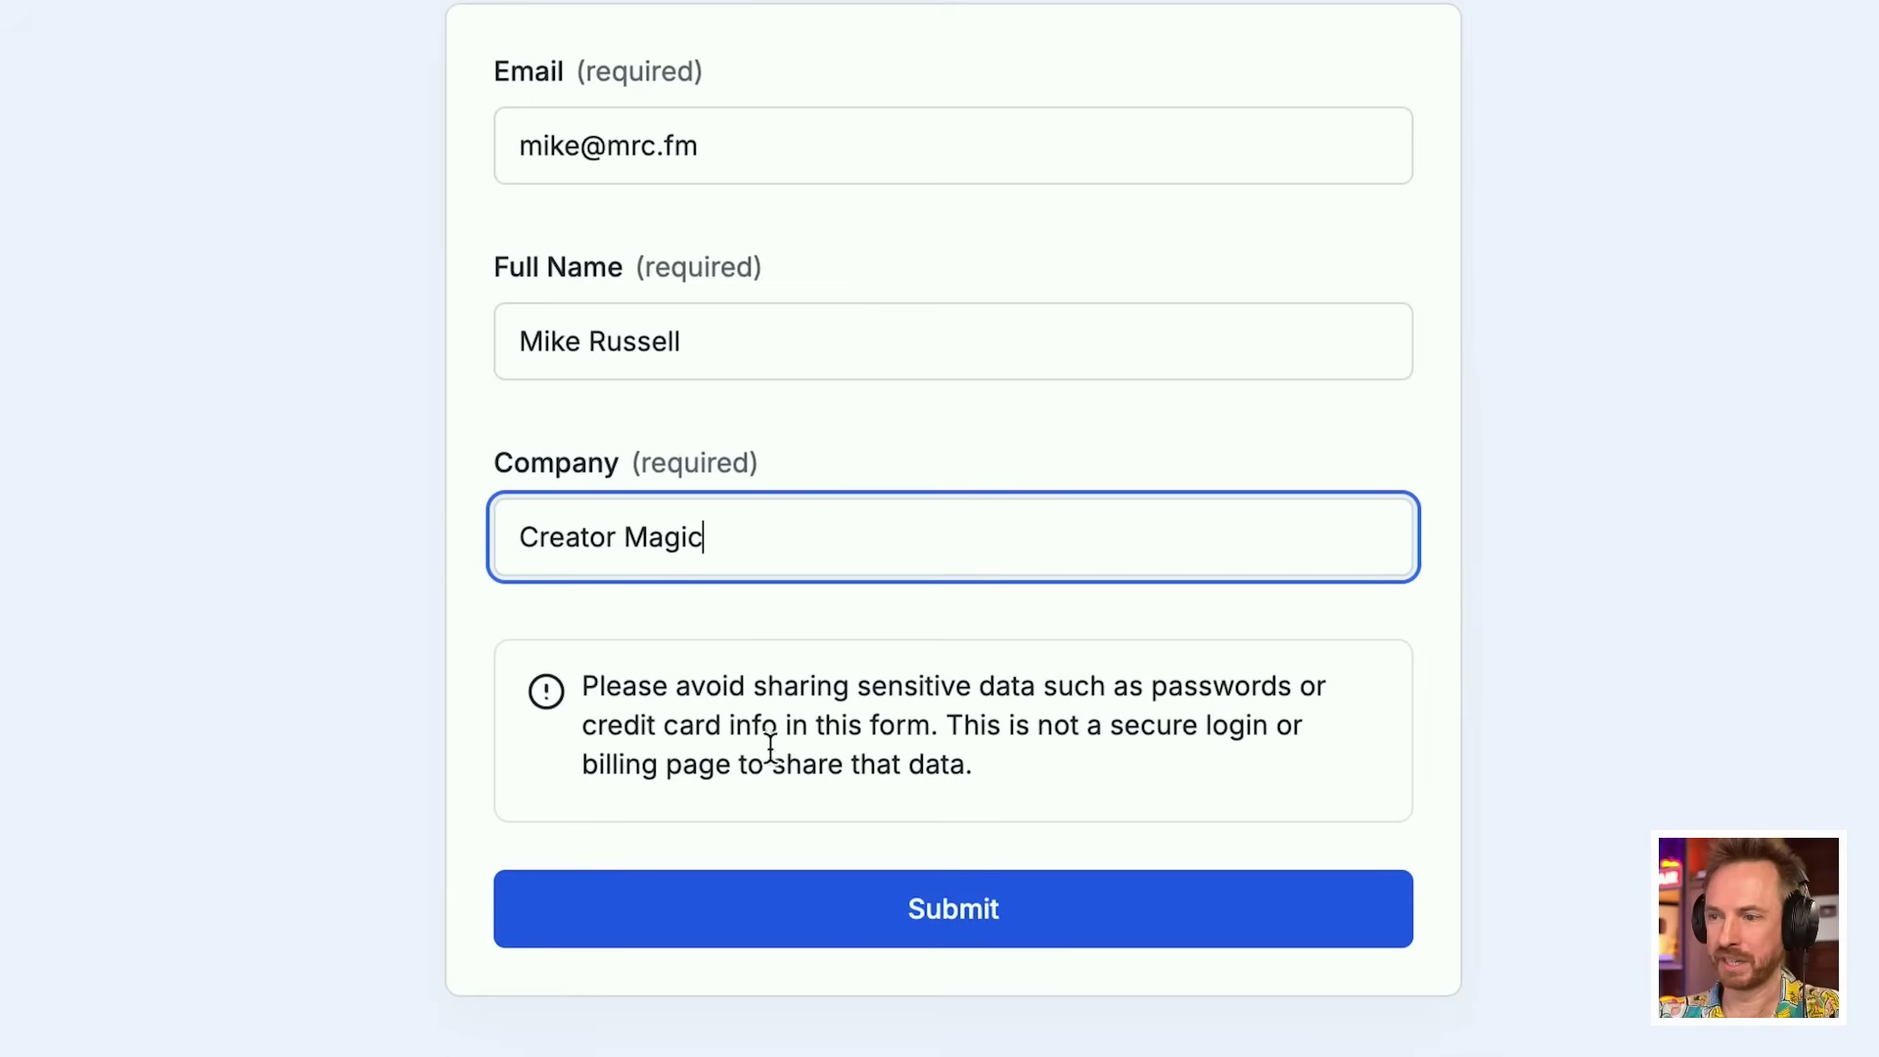
click(843, 889)
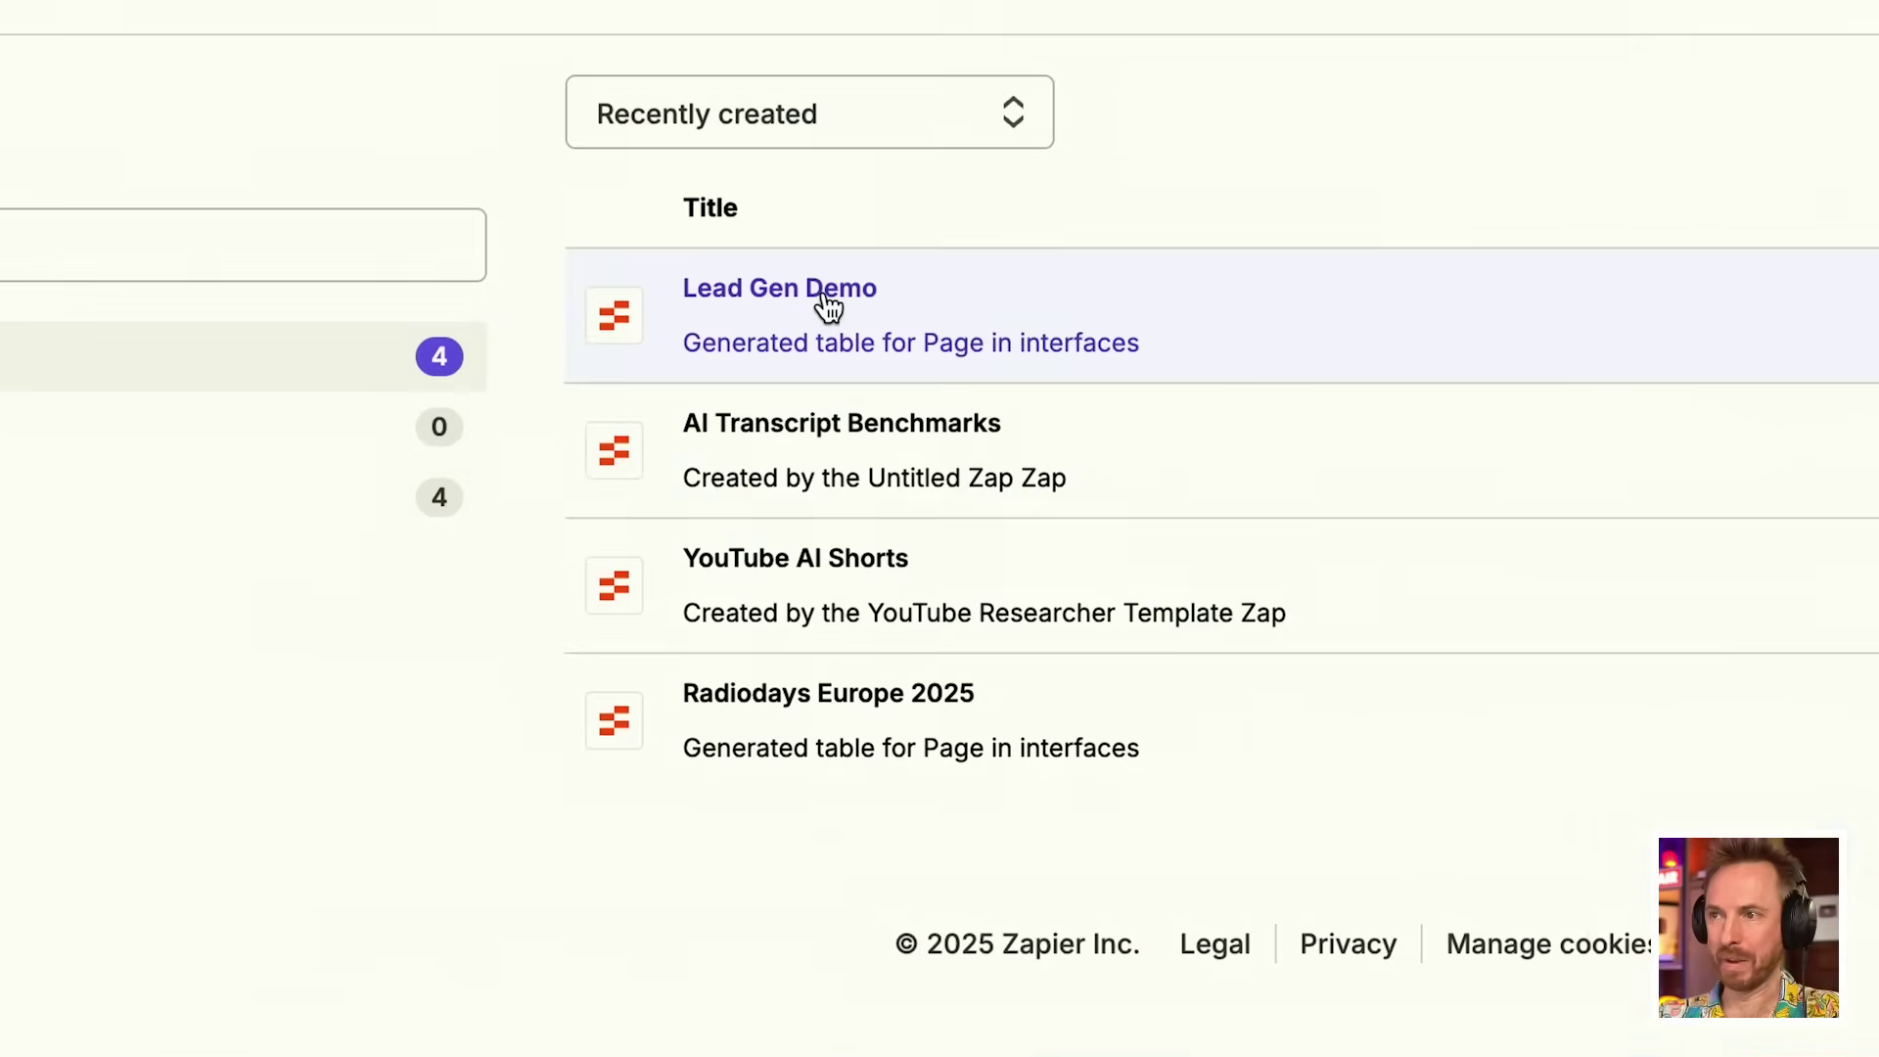
click(825, 300)
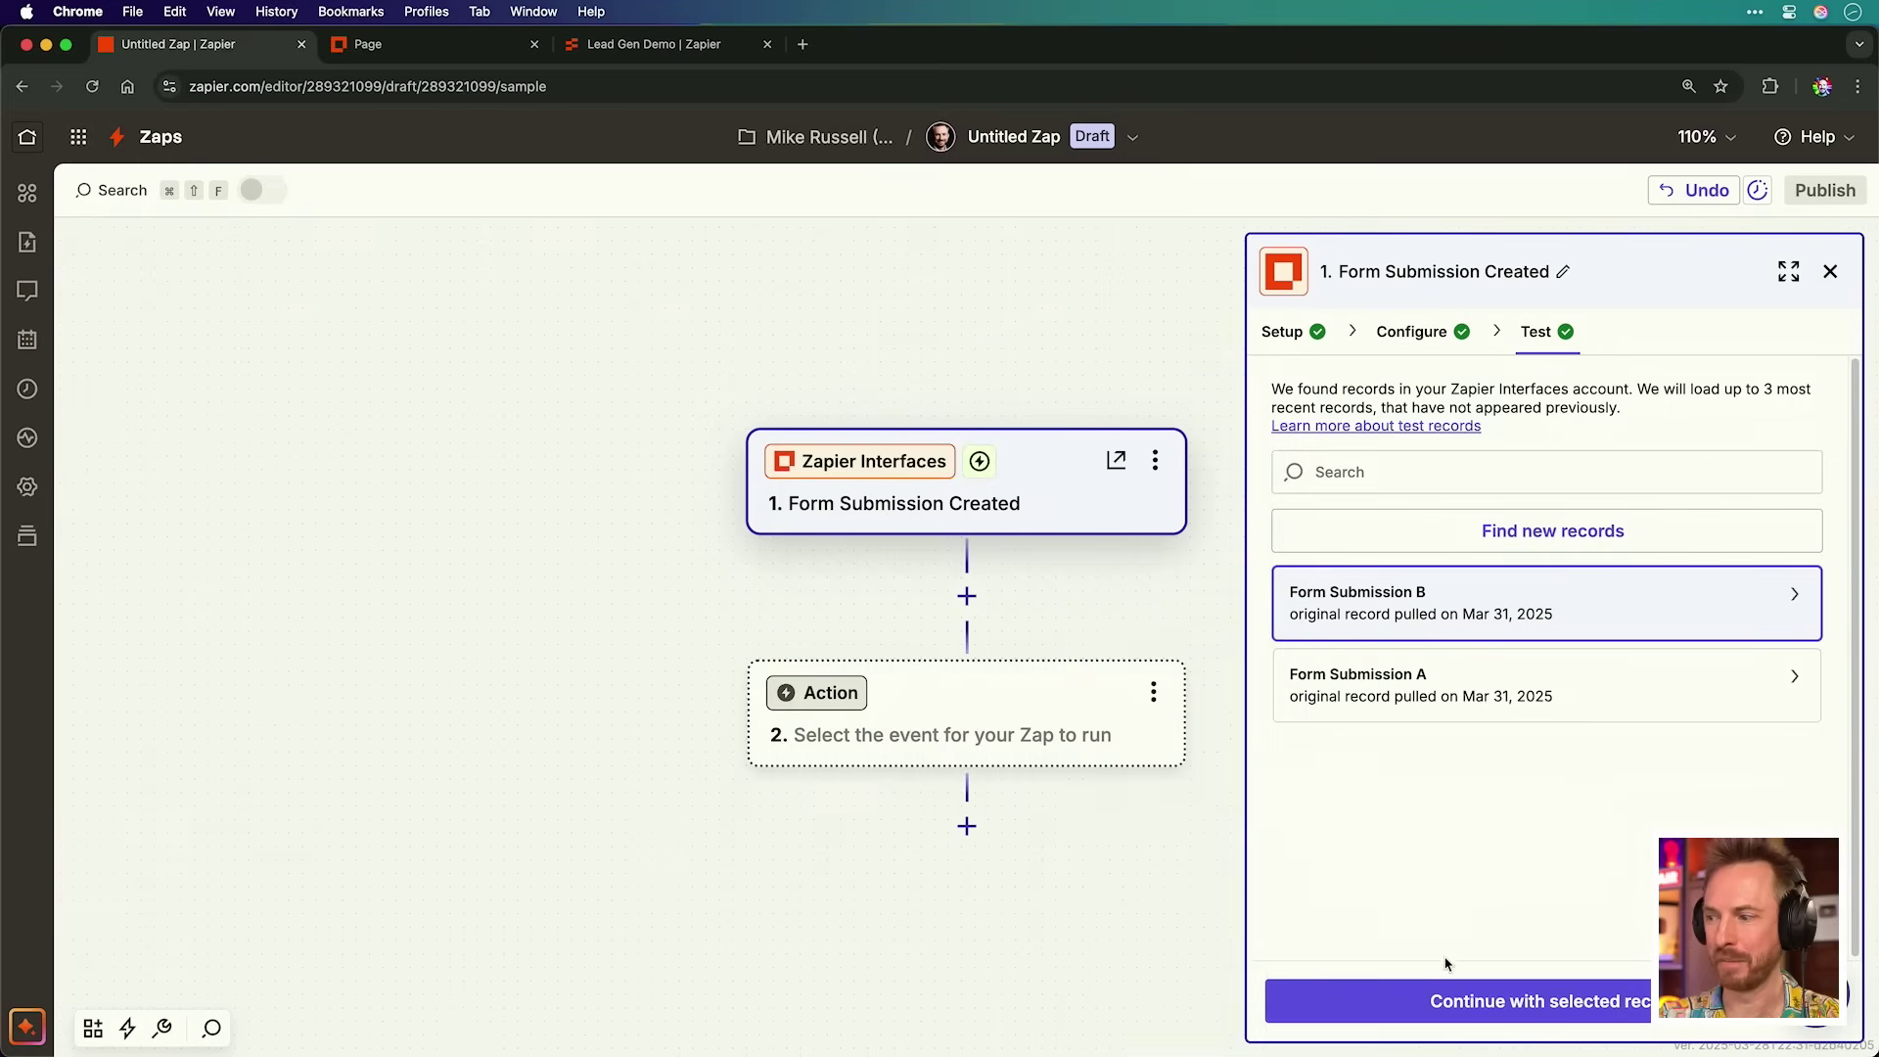
Step: Continue with the selected record and make step 2 Kit's Add Subscriber to Form
click(1441, 1002)
text(kit)
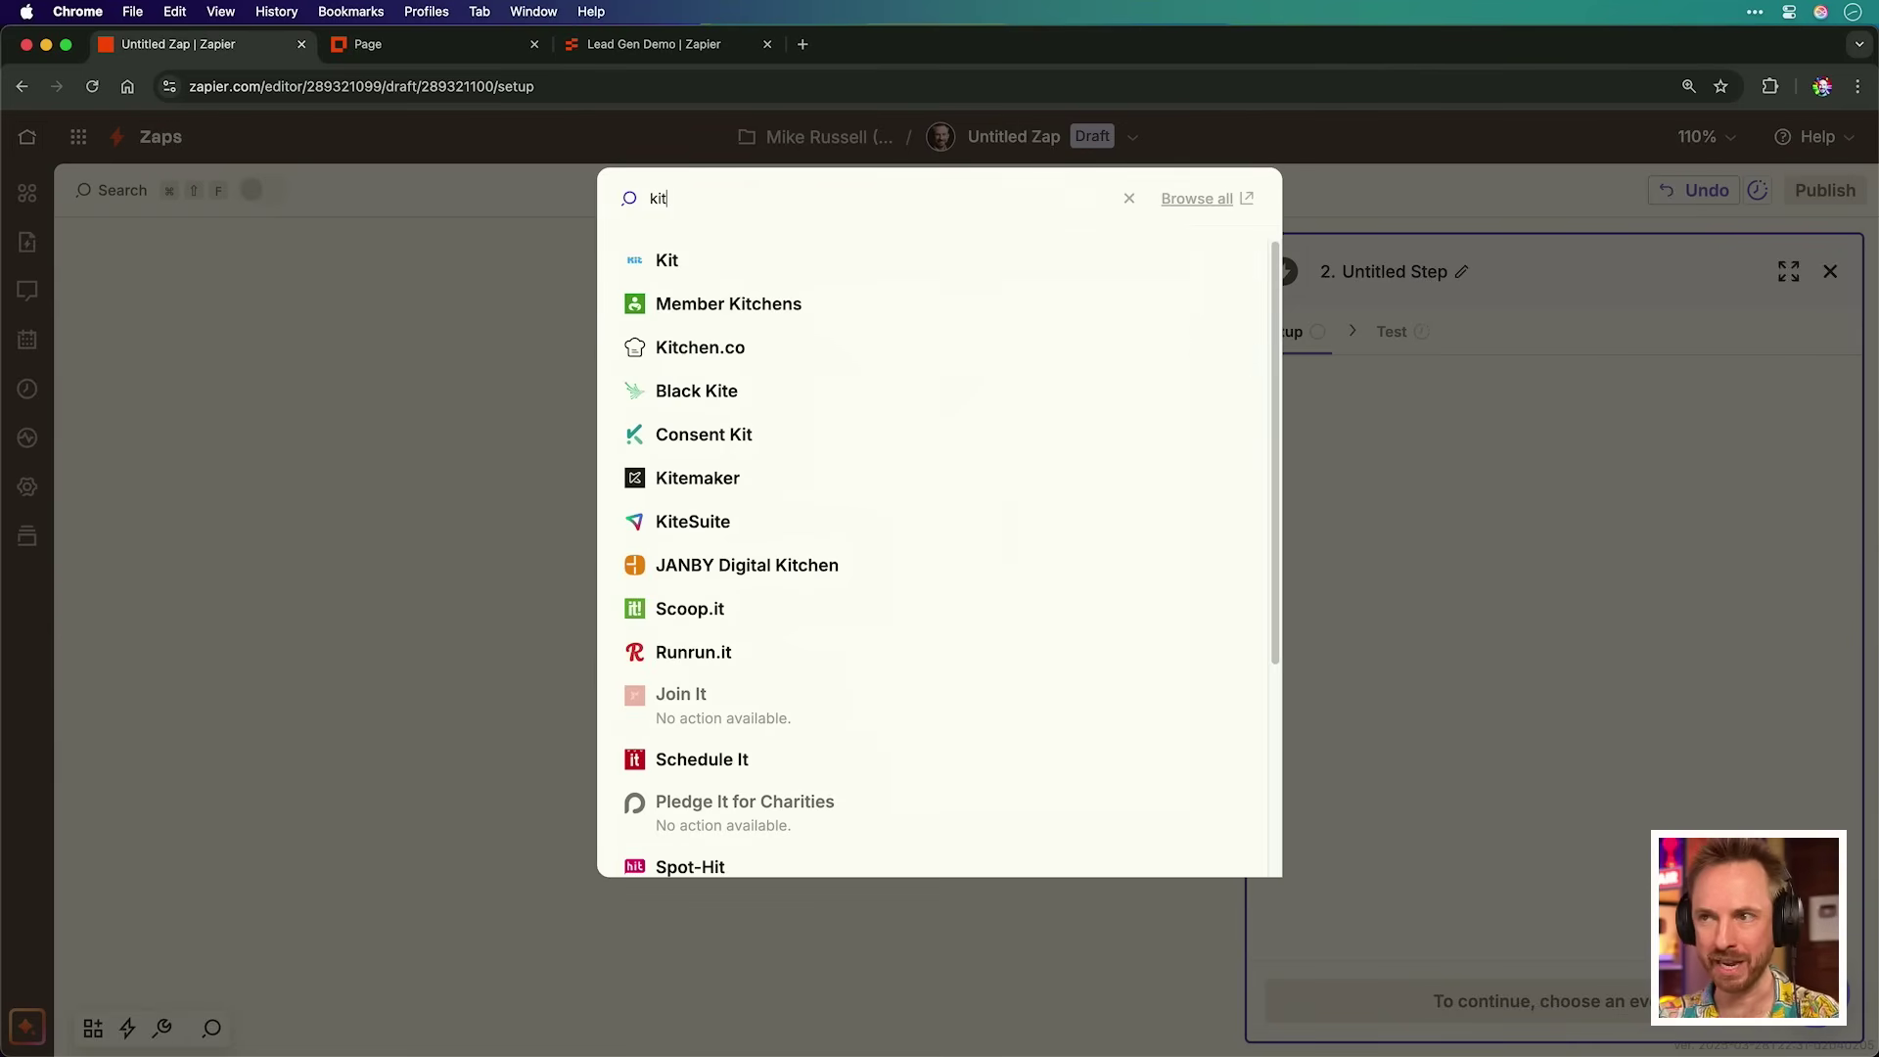
click(698, 258)
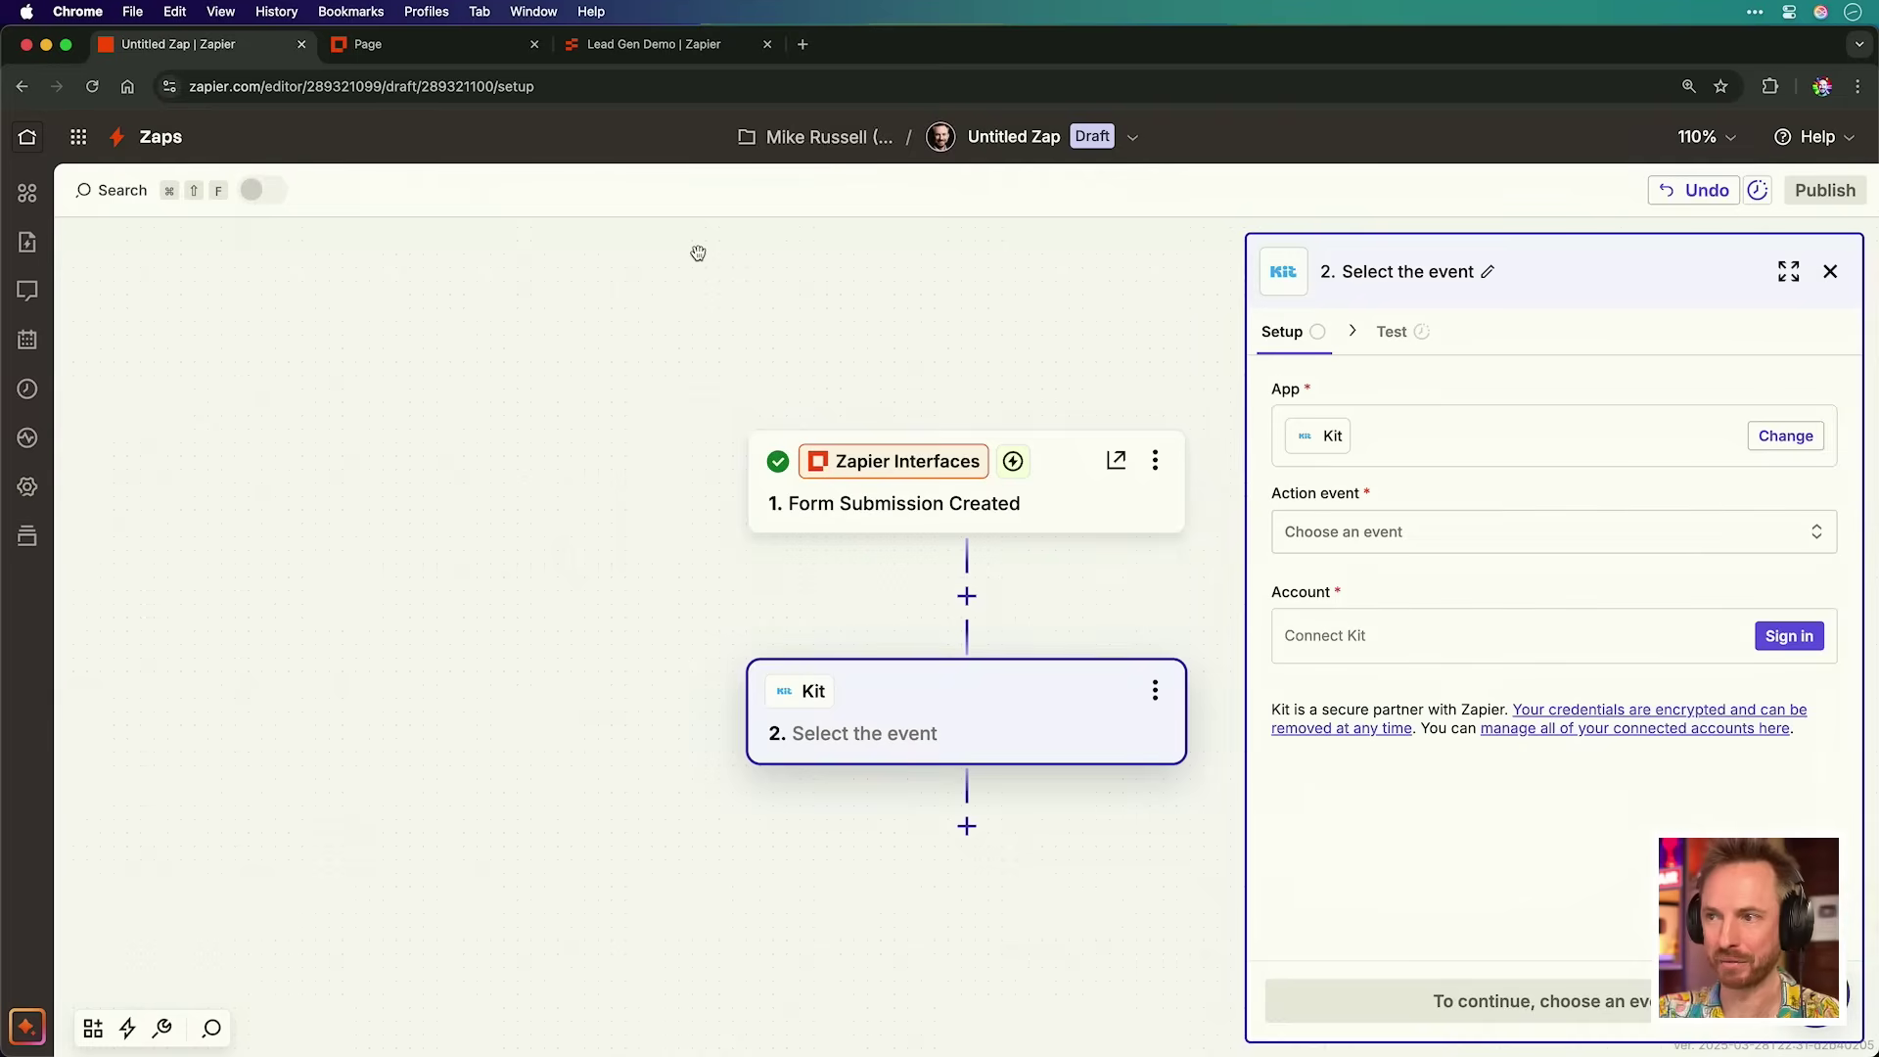
click(1376, 541)
mouse_move(1013, 715)
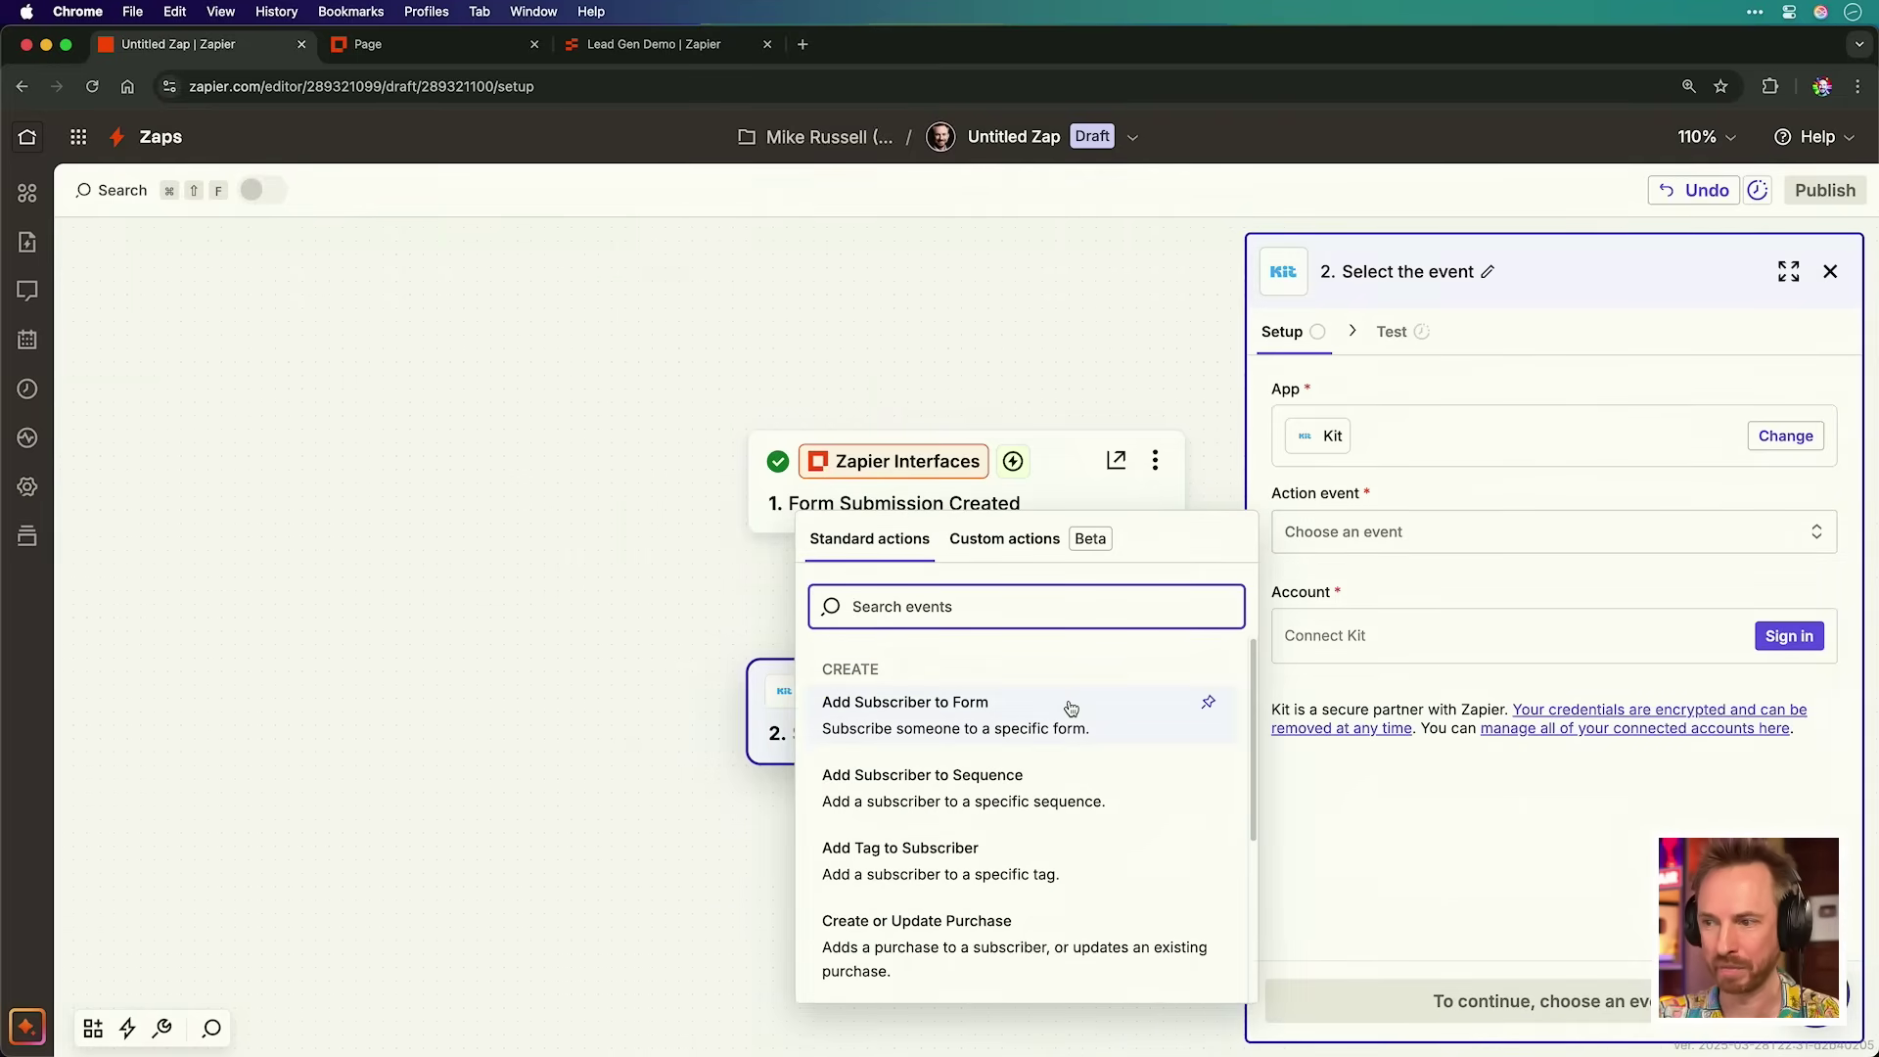
click(1069, 710)
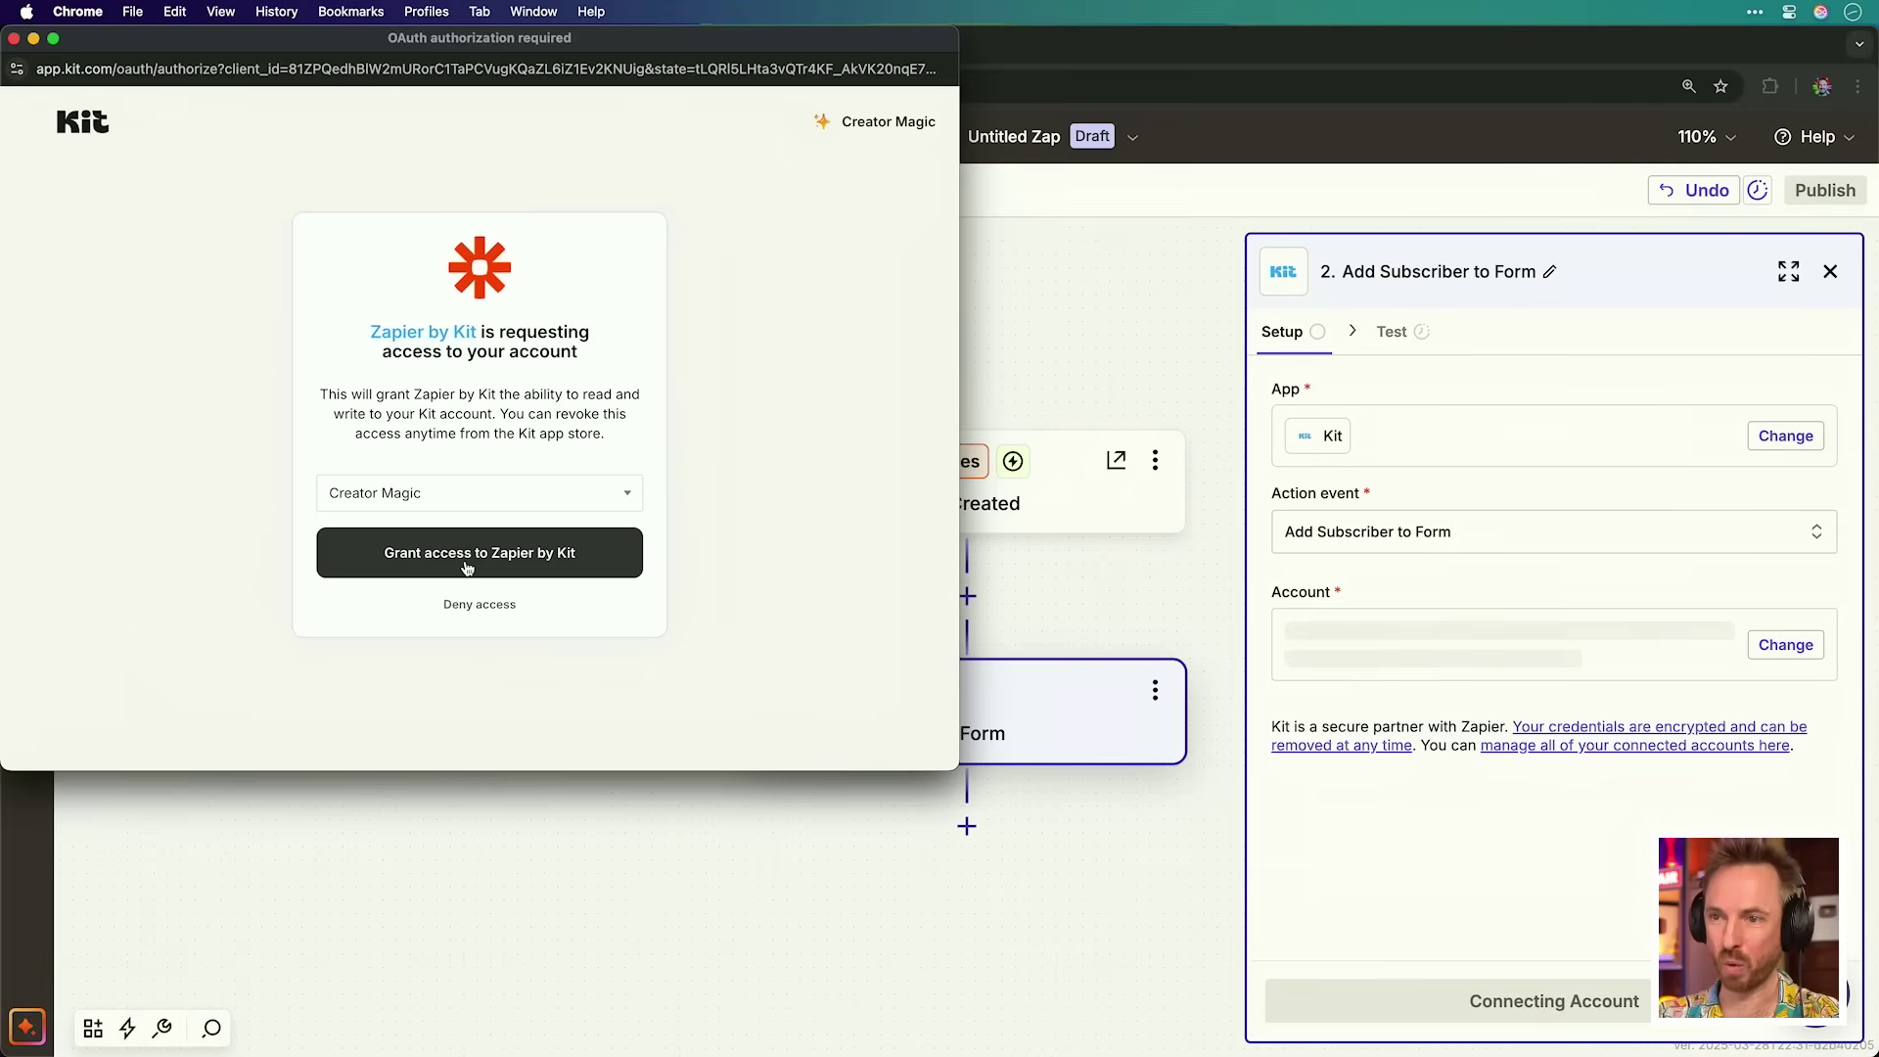
Step: Grant Zapier access to Kit and select the Main Landing Page form
click(468, 567)
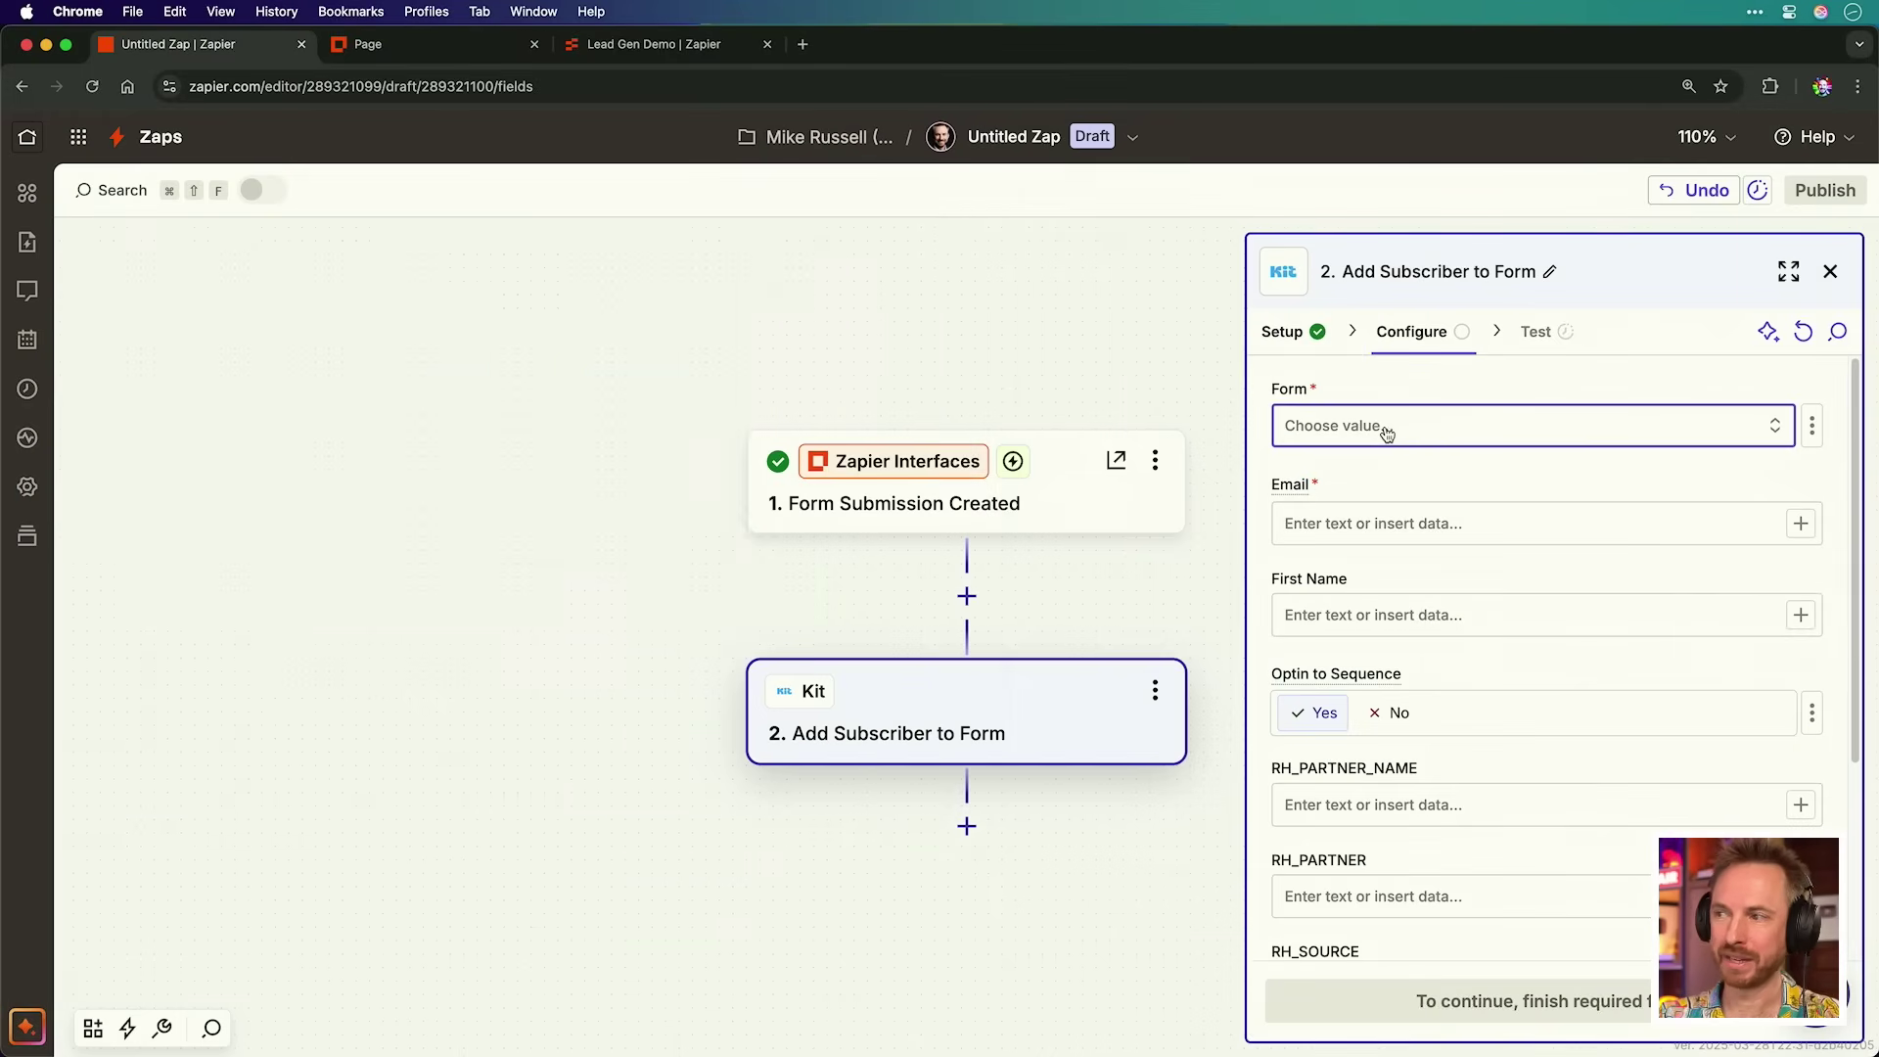
click(1414, 426)
scroll(965, 588, down, 1)
scroll(935, 674, down, 1)
click(922, 734)
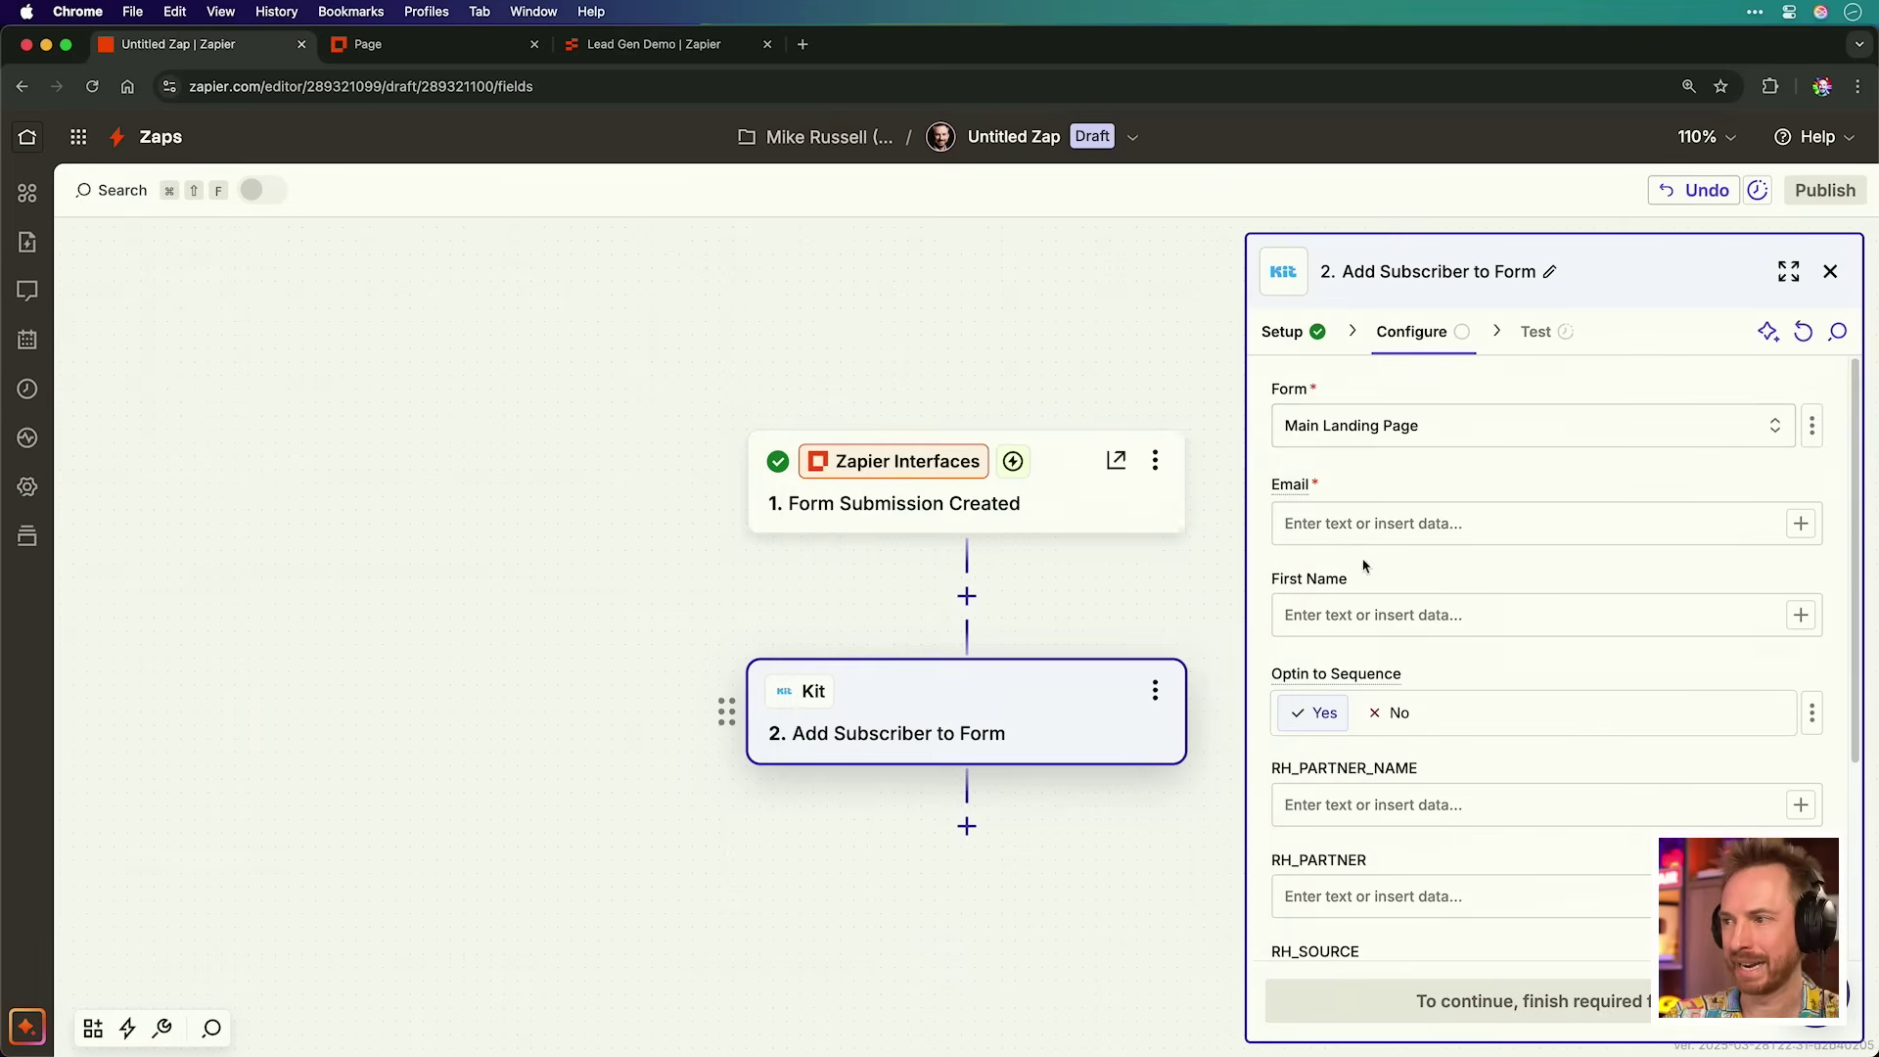
Step: Map the submitted email into Email and the submitted name into First Name
click(1355, 529)
text(/)
click(1100, 851)
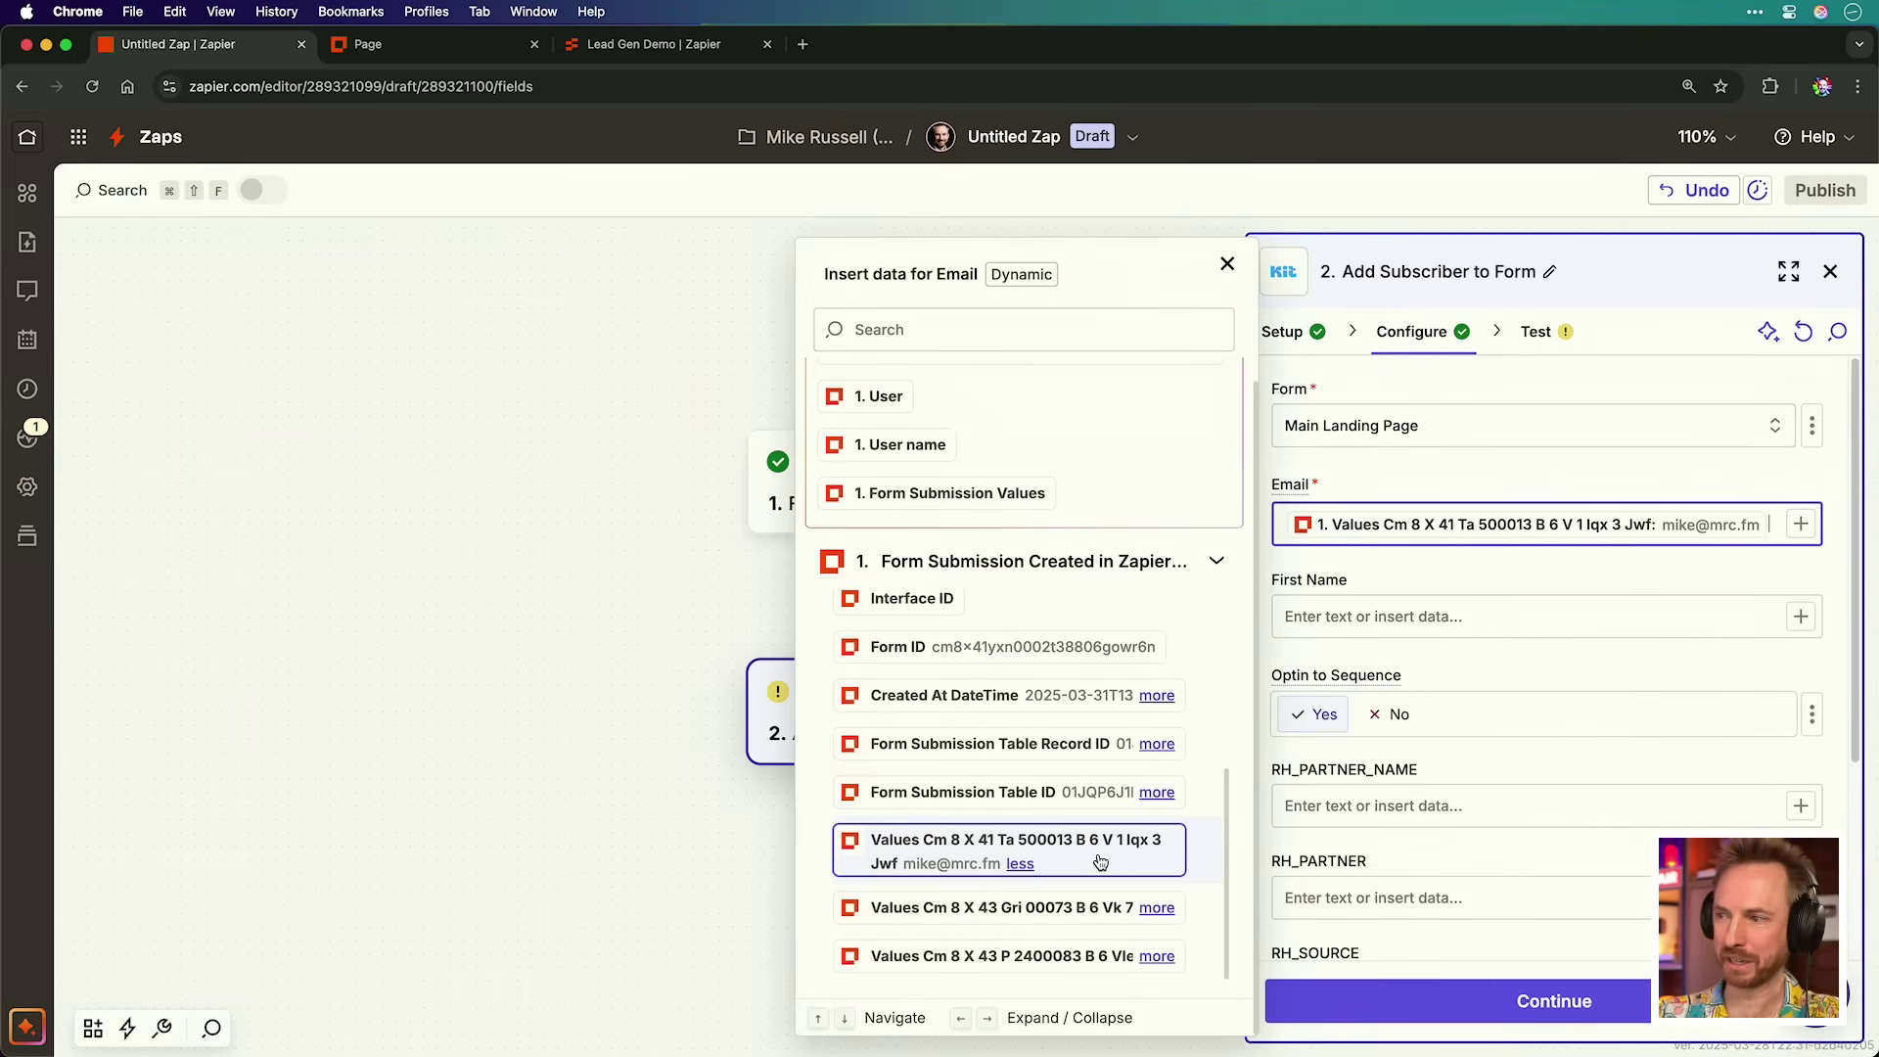
click(1531, 617)
text(/)
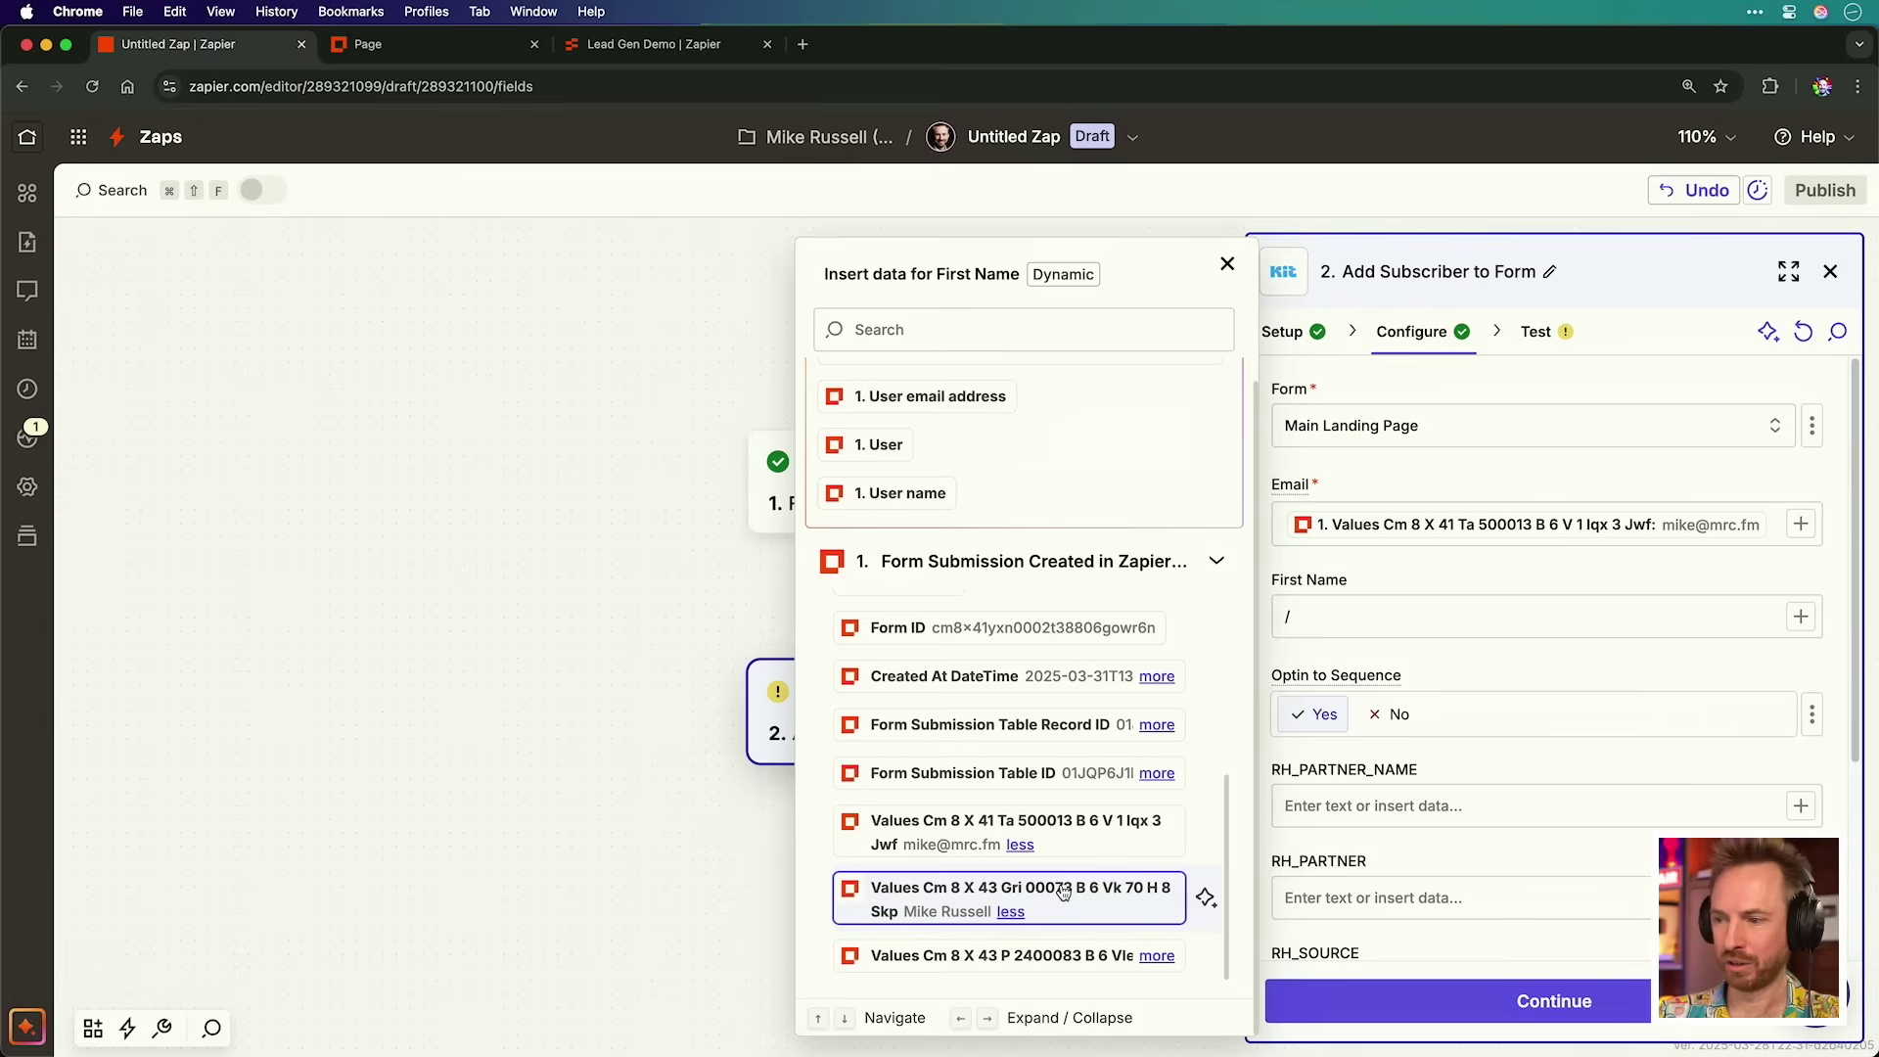
click(1087, 890)
click(1573, 674)
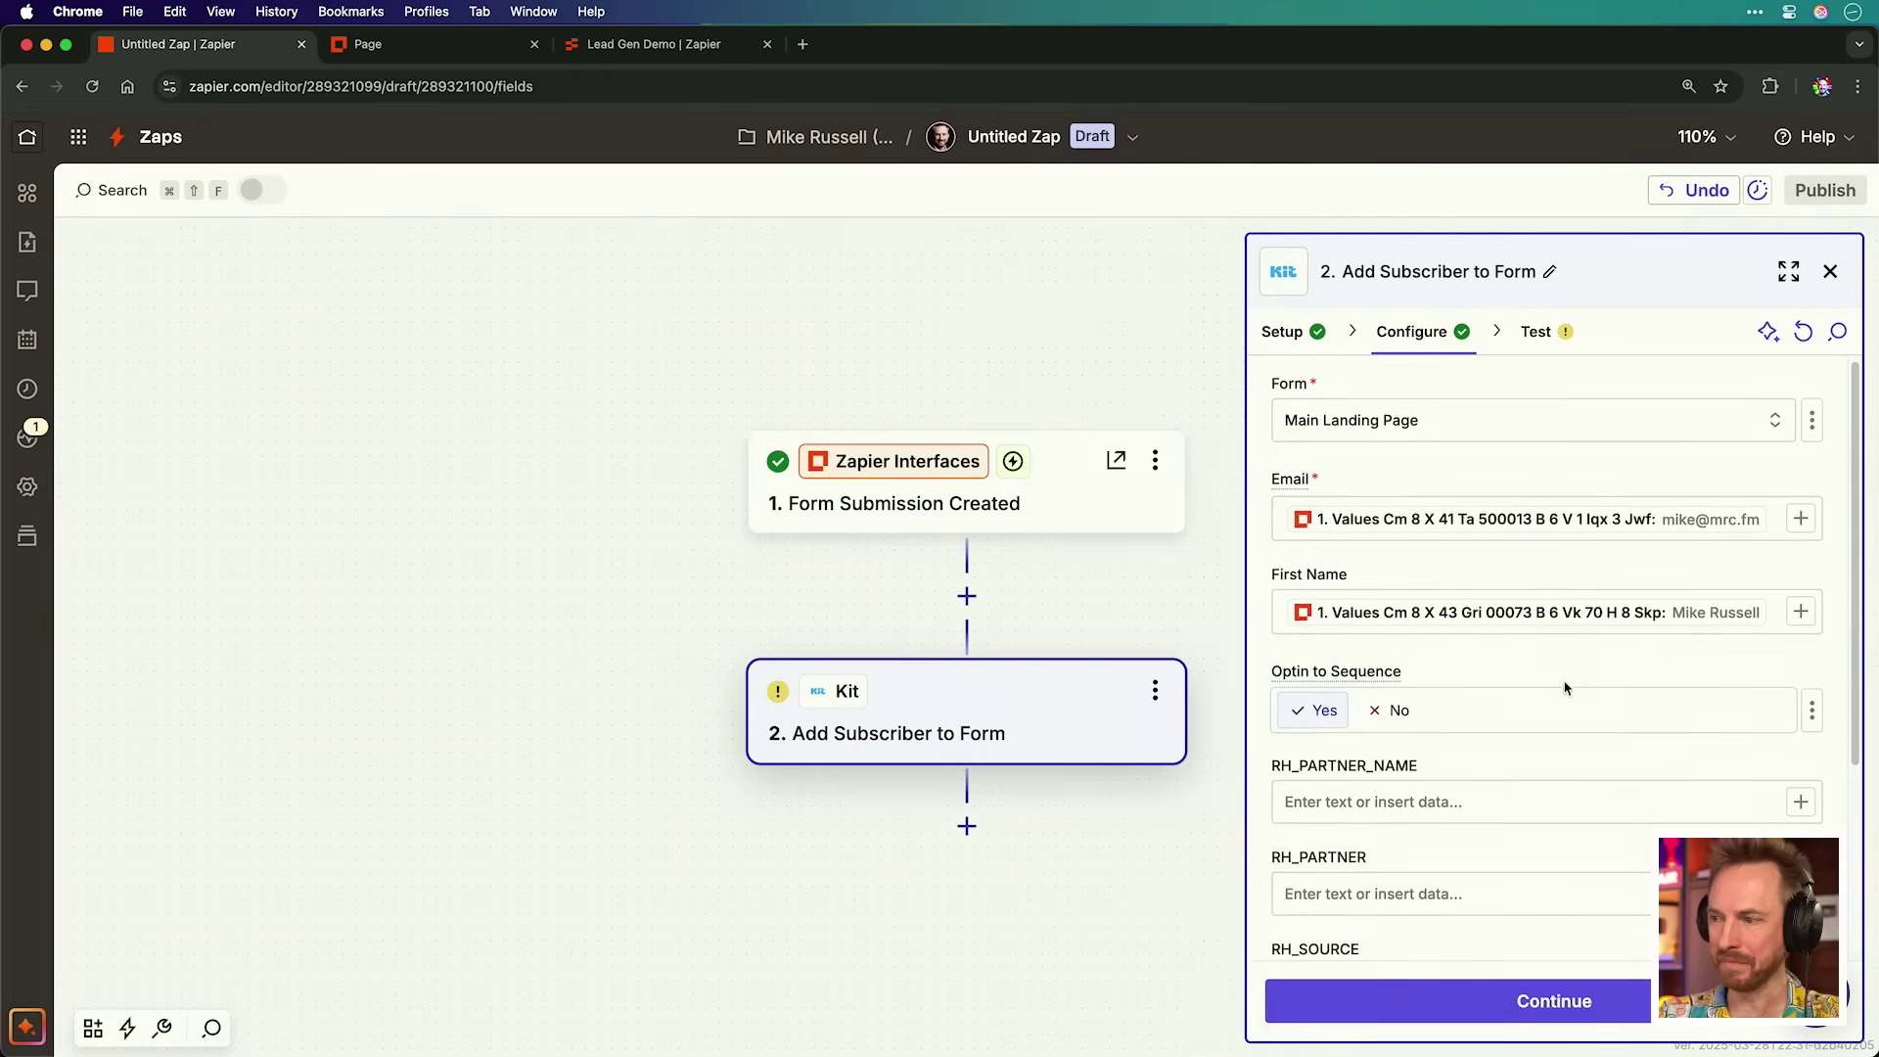
scroll(1345, 440, down, 3)
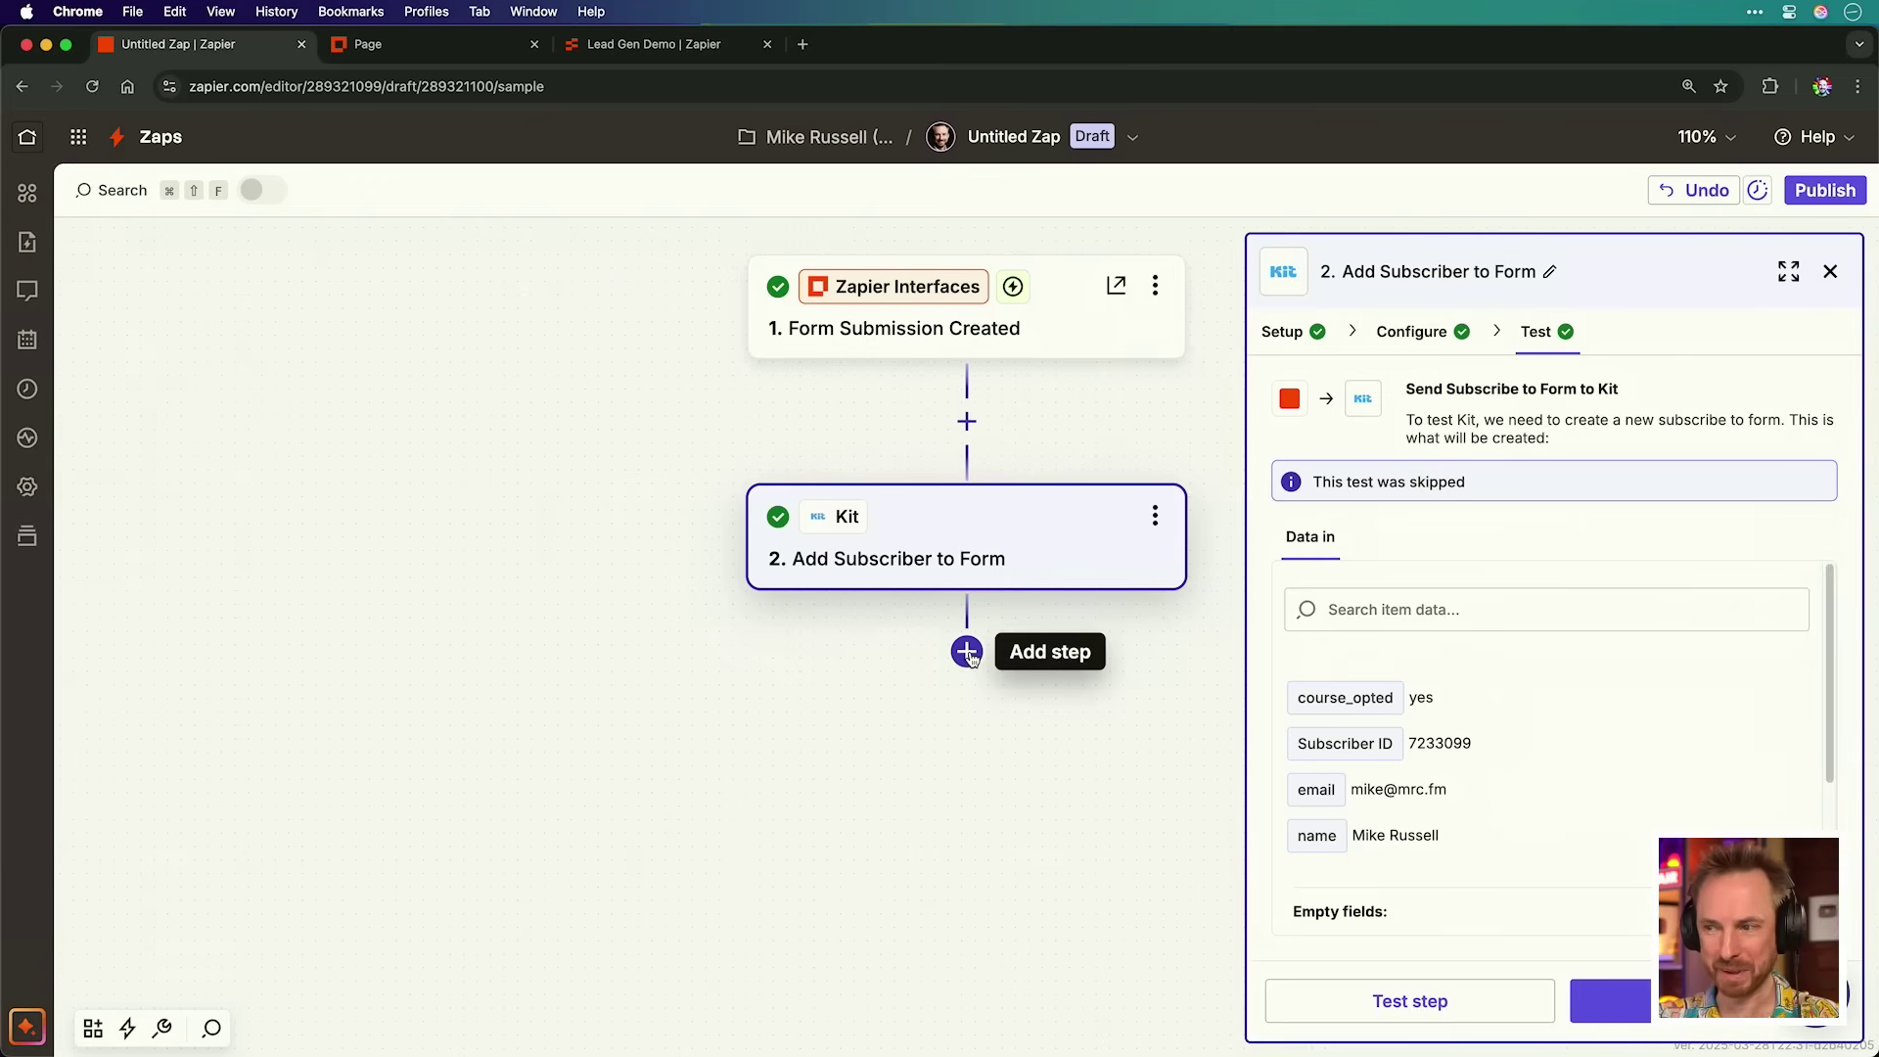
Step: Add step 3 as a Webhooks by Zapier Custom Request action
click(967, 653)
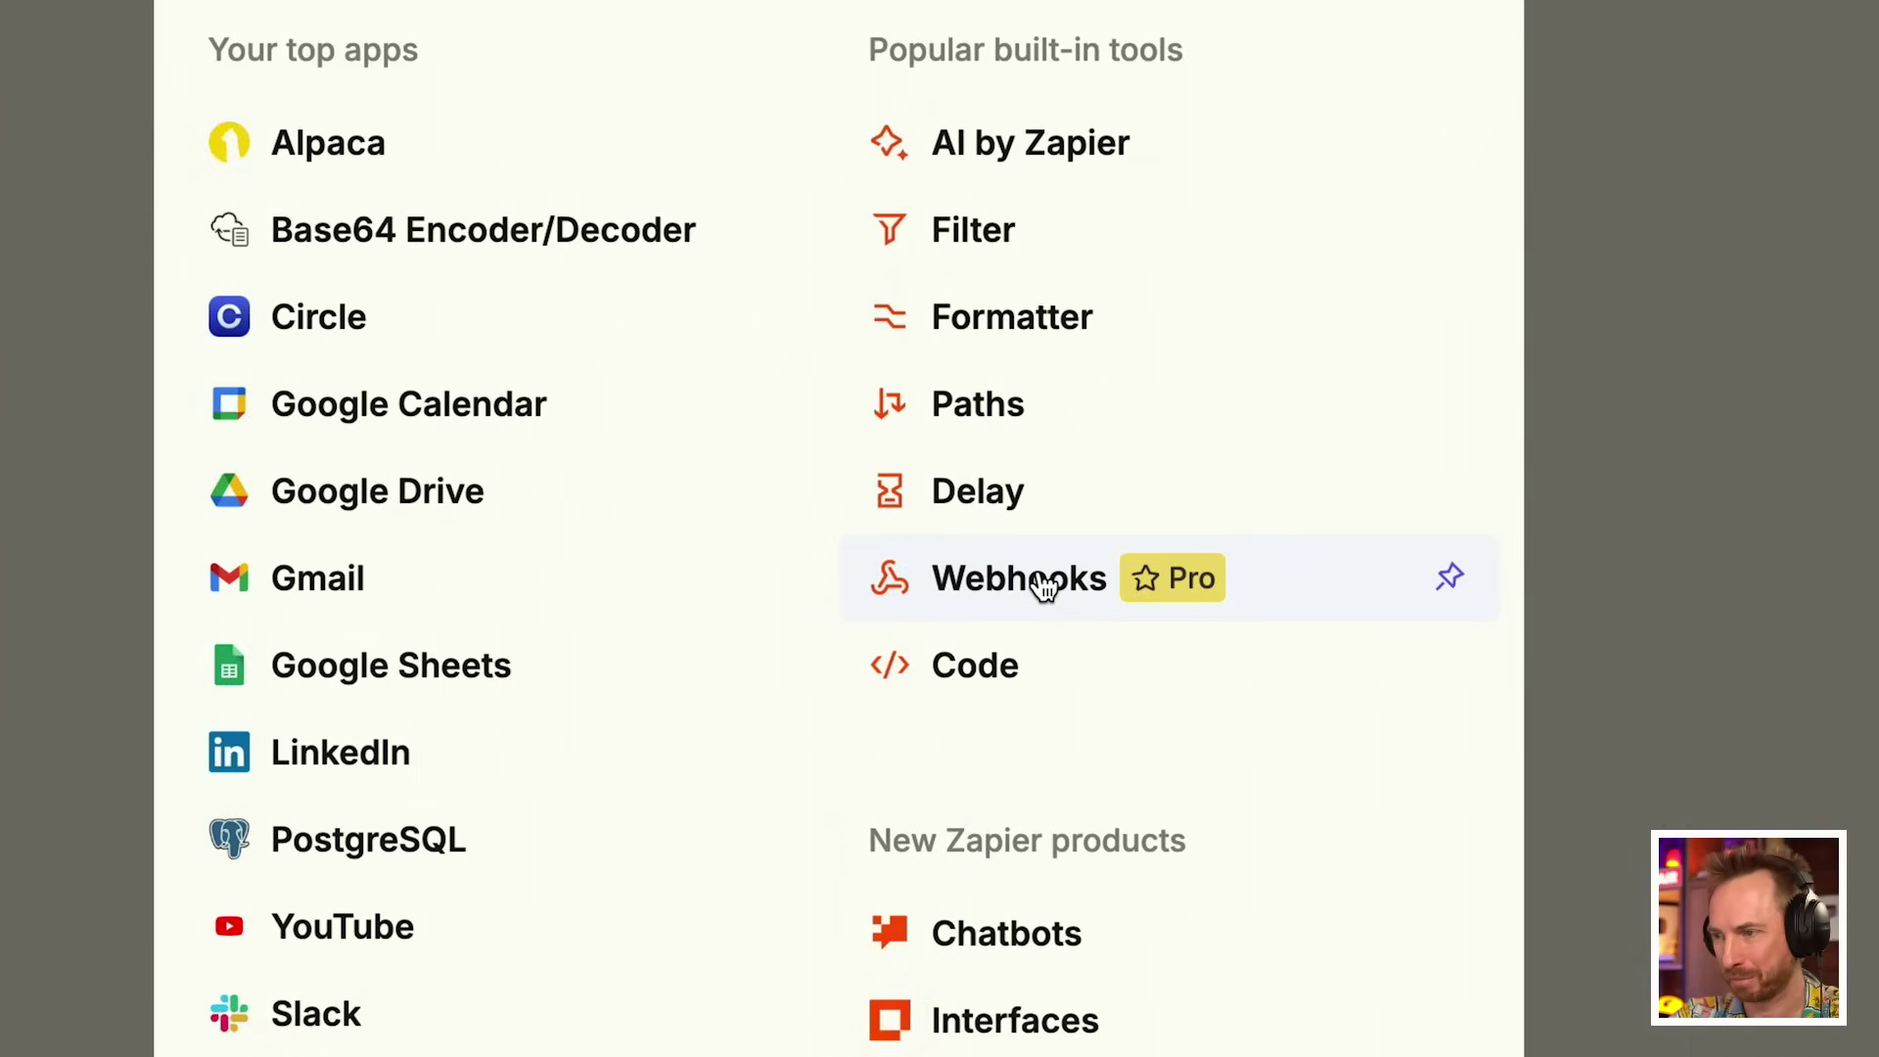
click(1028, 581)
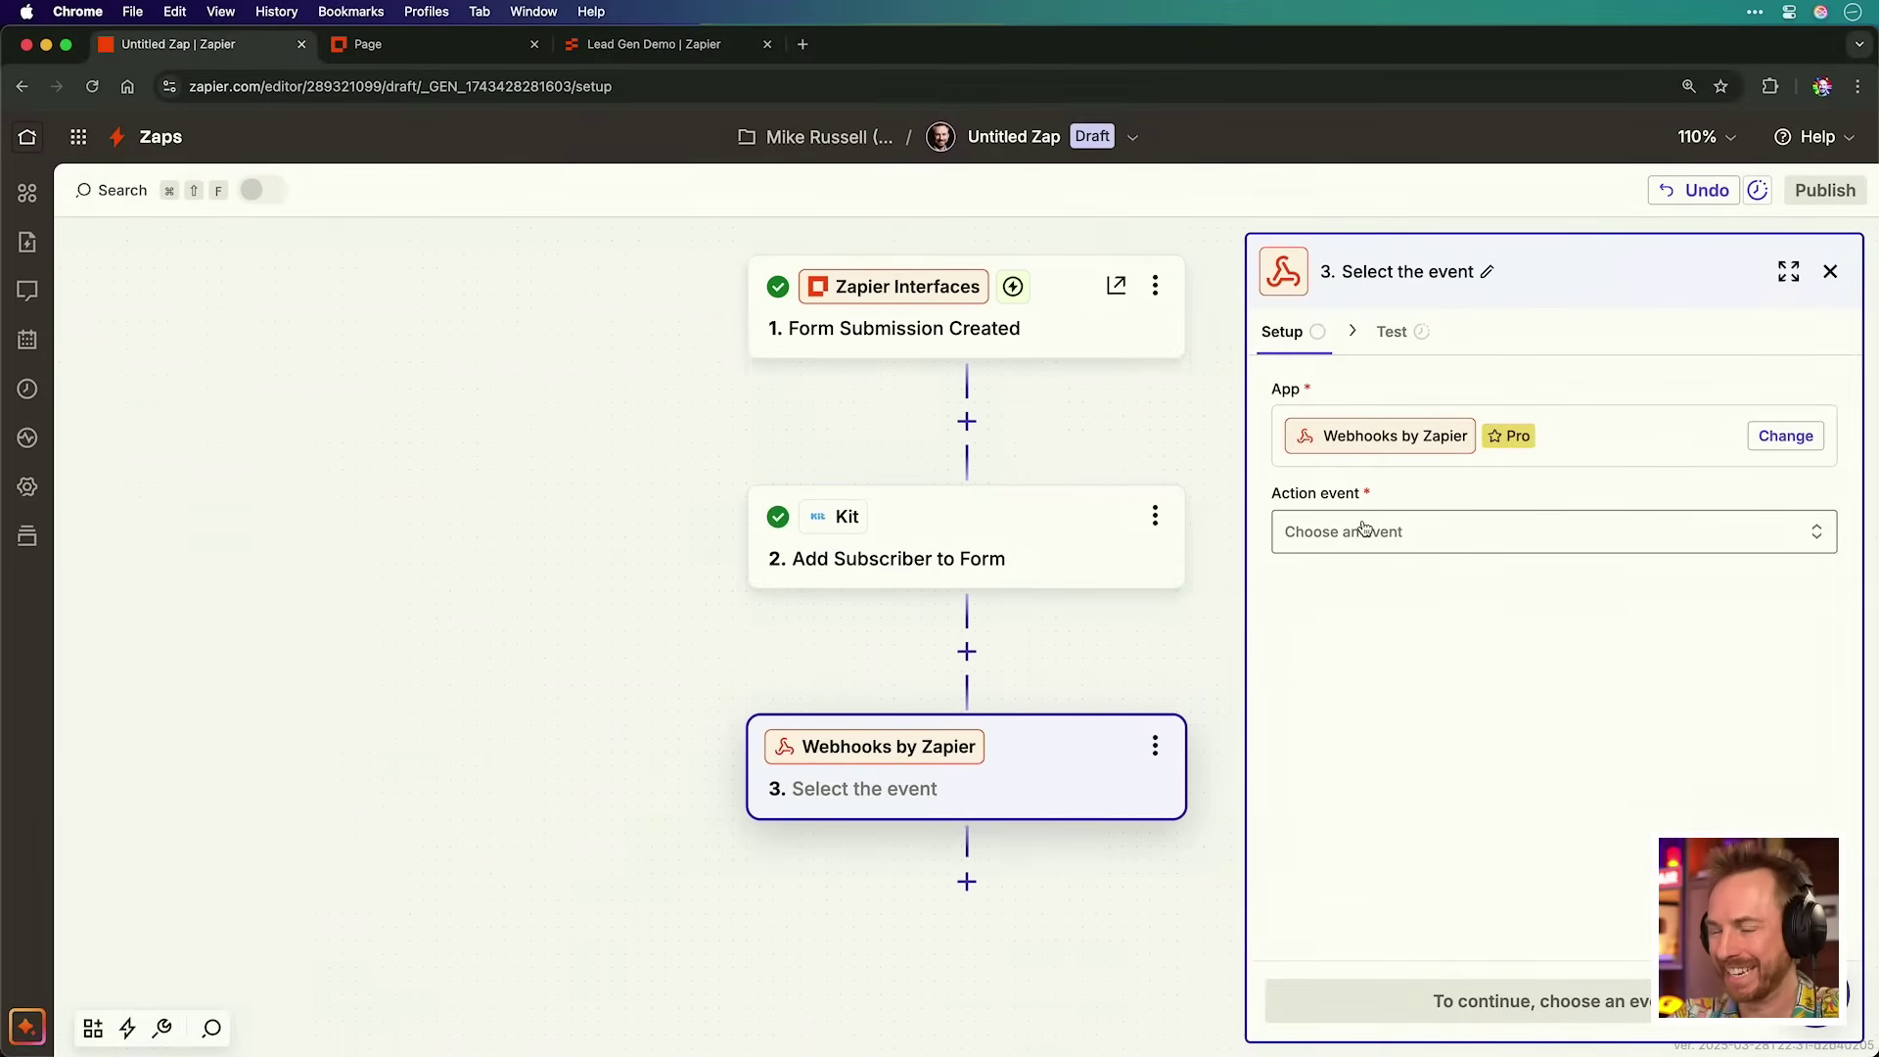
click(1363, 530)
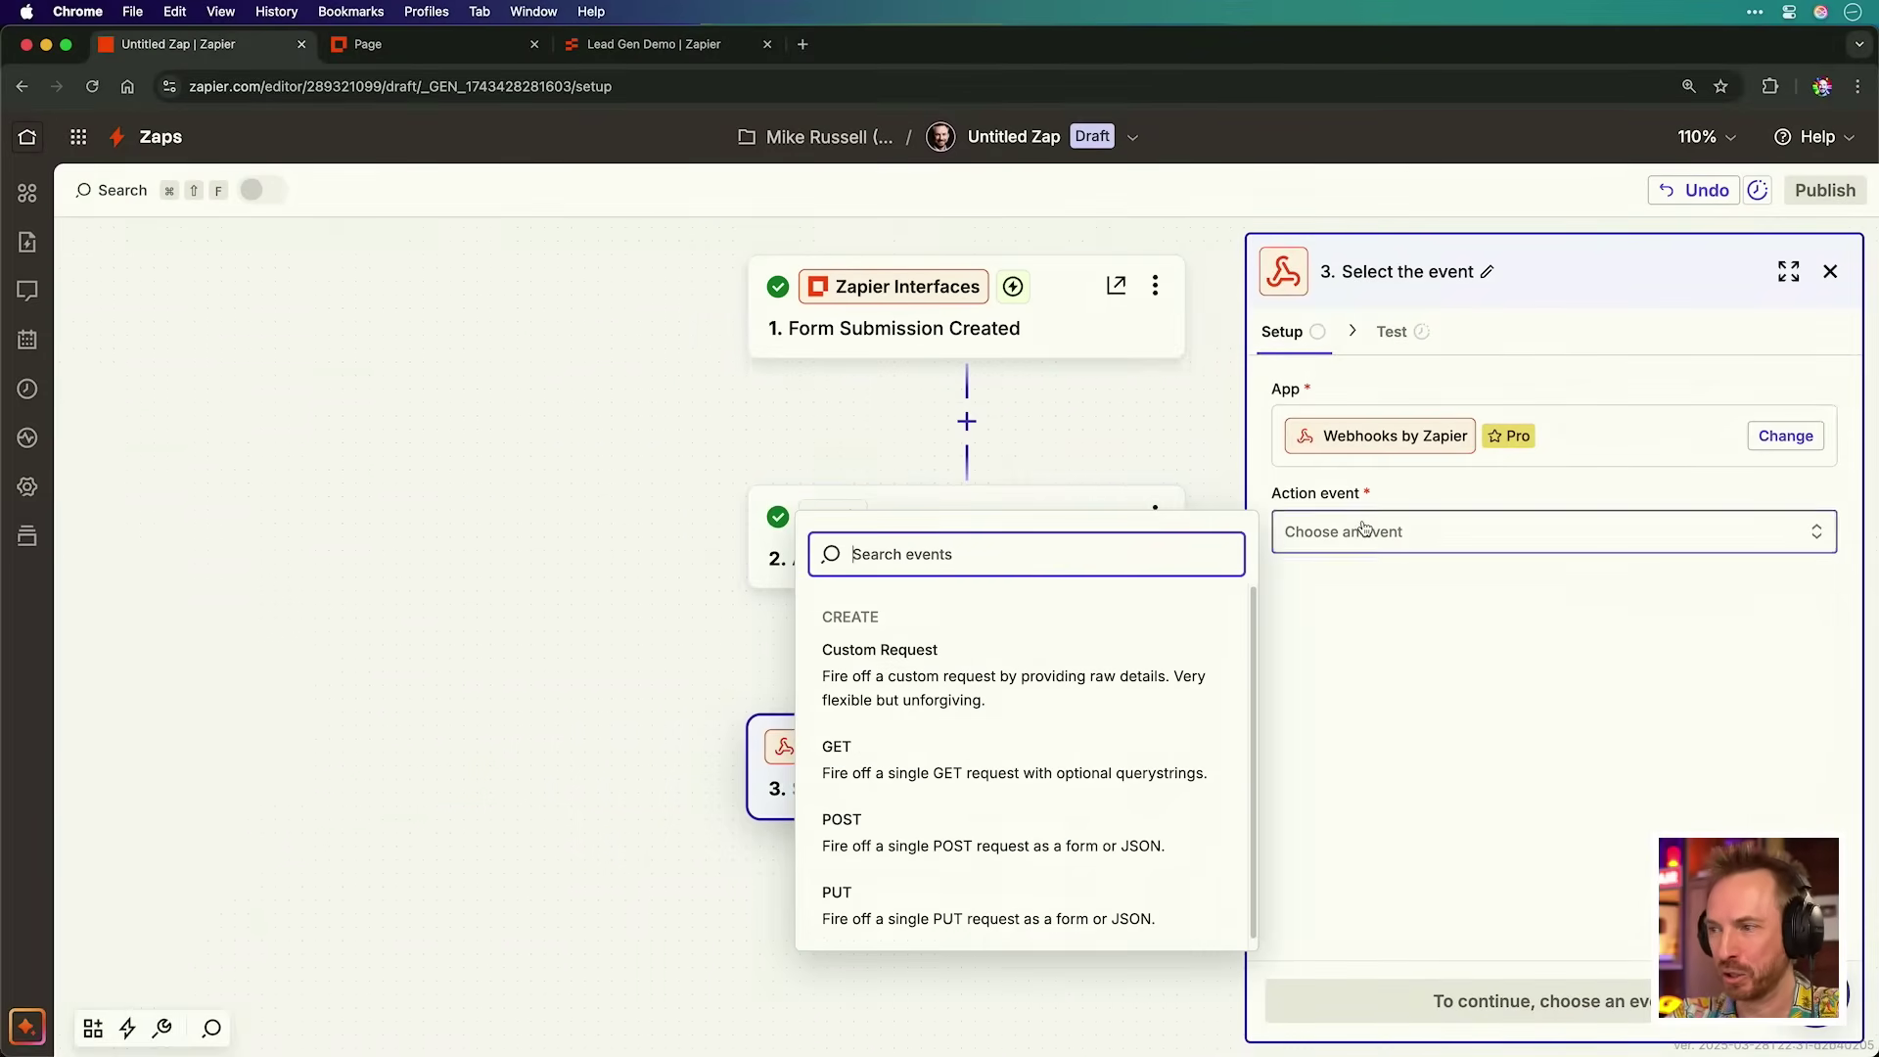
click(1108, 655)
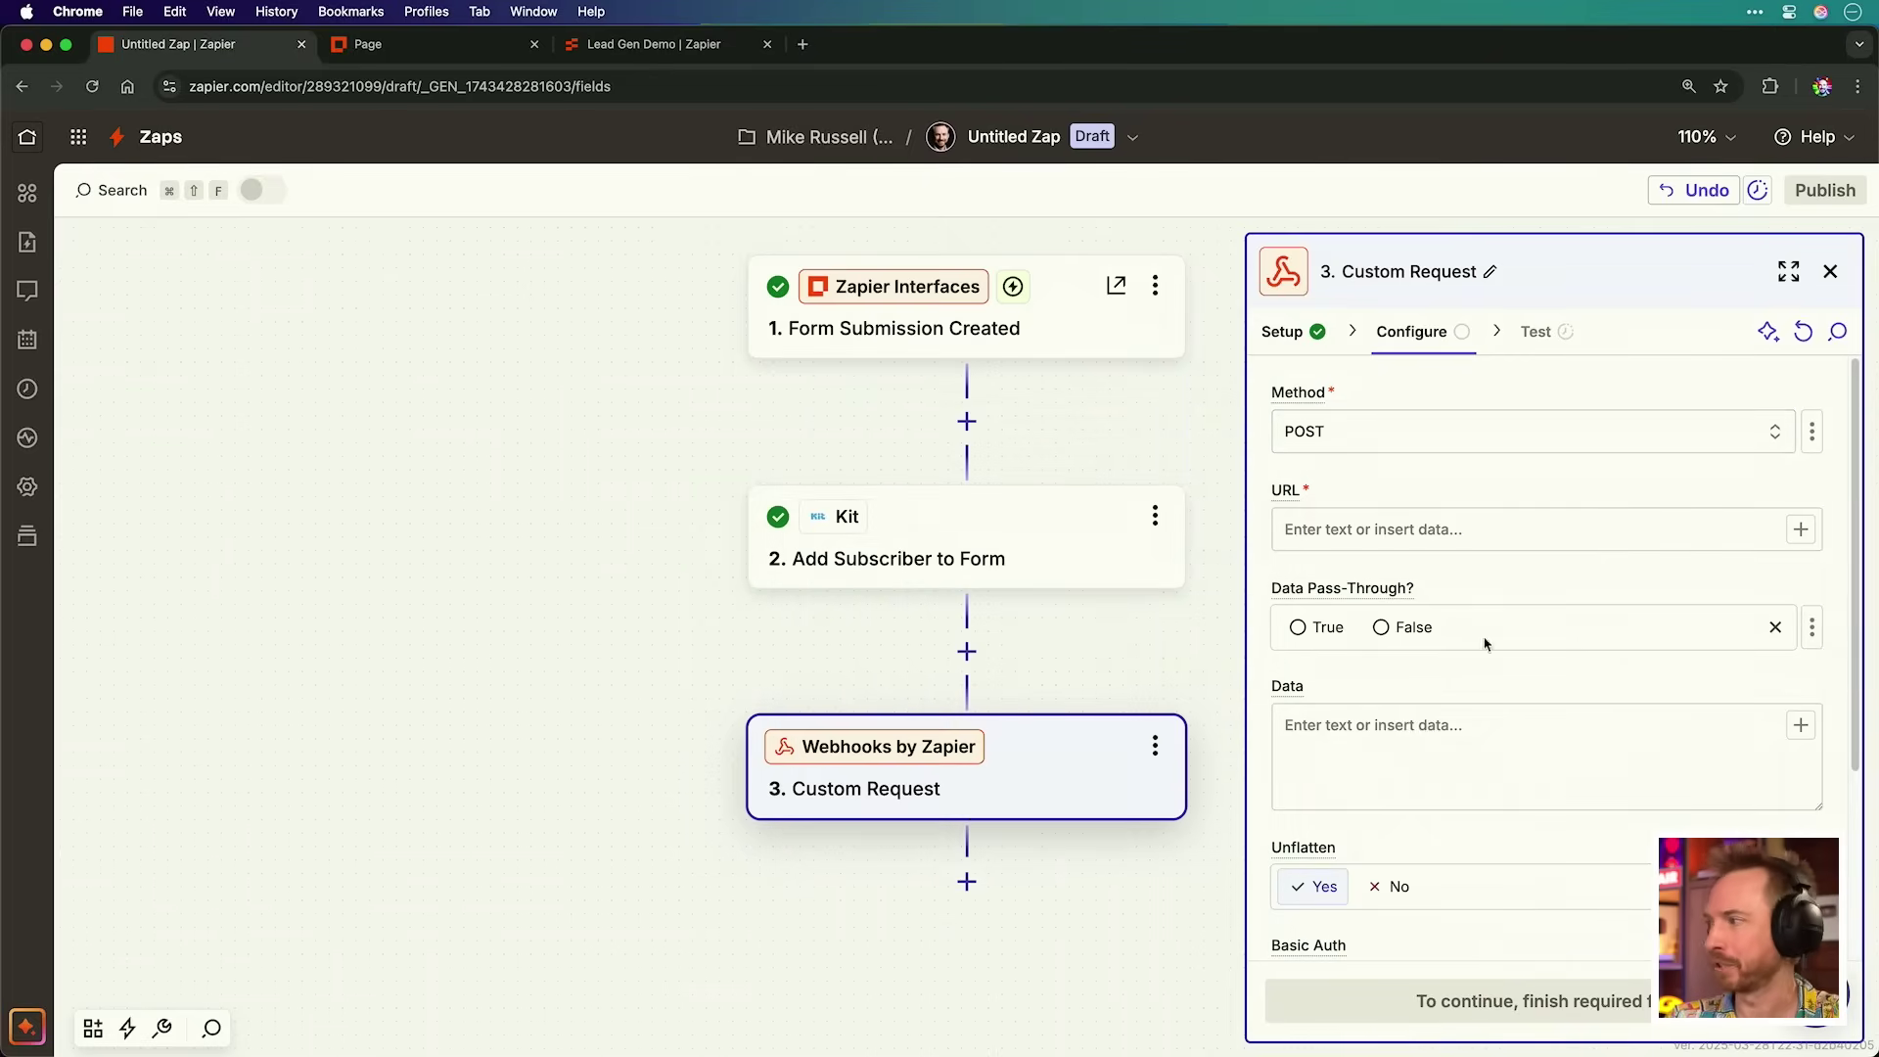
Step: Enter the request URL, set Data Pass-Through to False, and paste the Perplexity JSON body
click(1416, 543)
text(https://api.perplexity.ai/chat/completions)
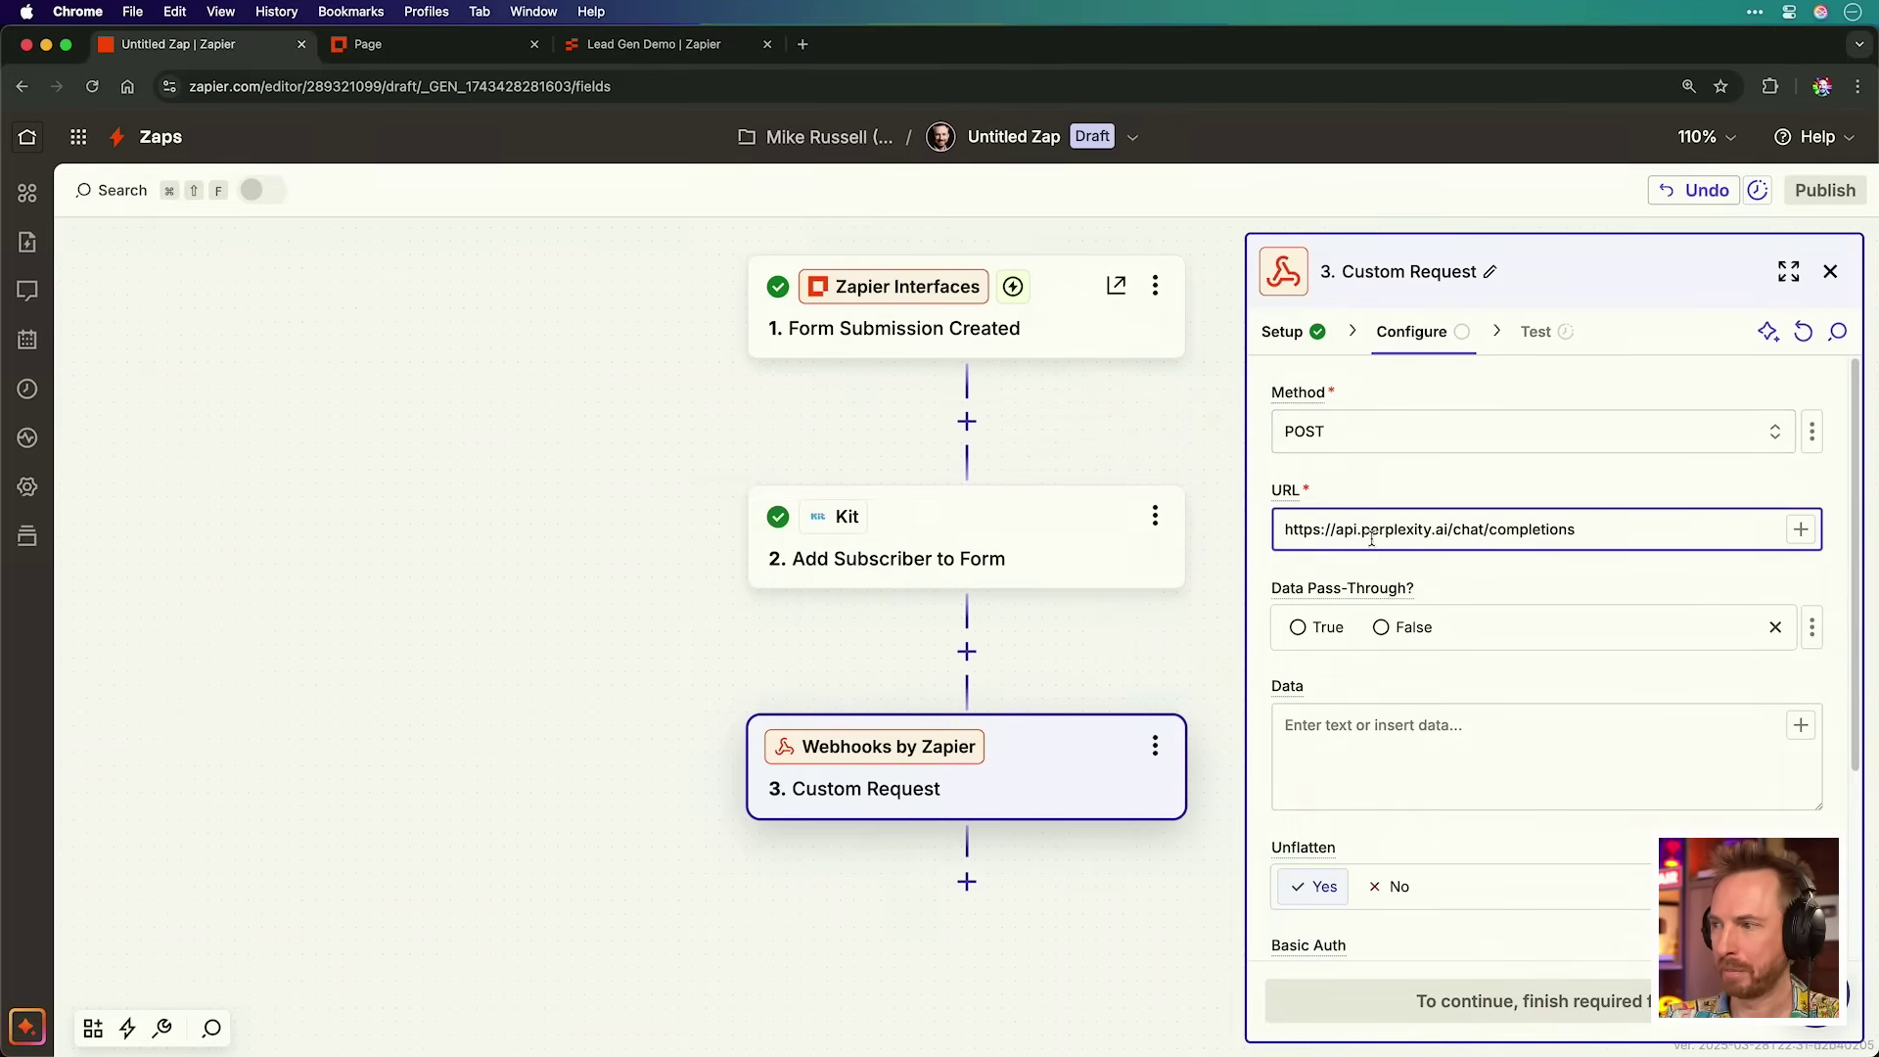
click(1406, 626)
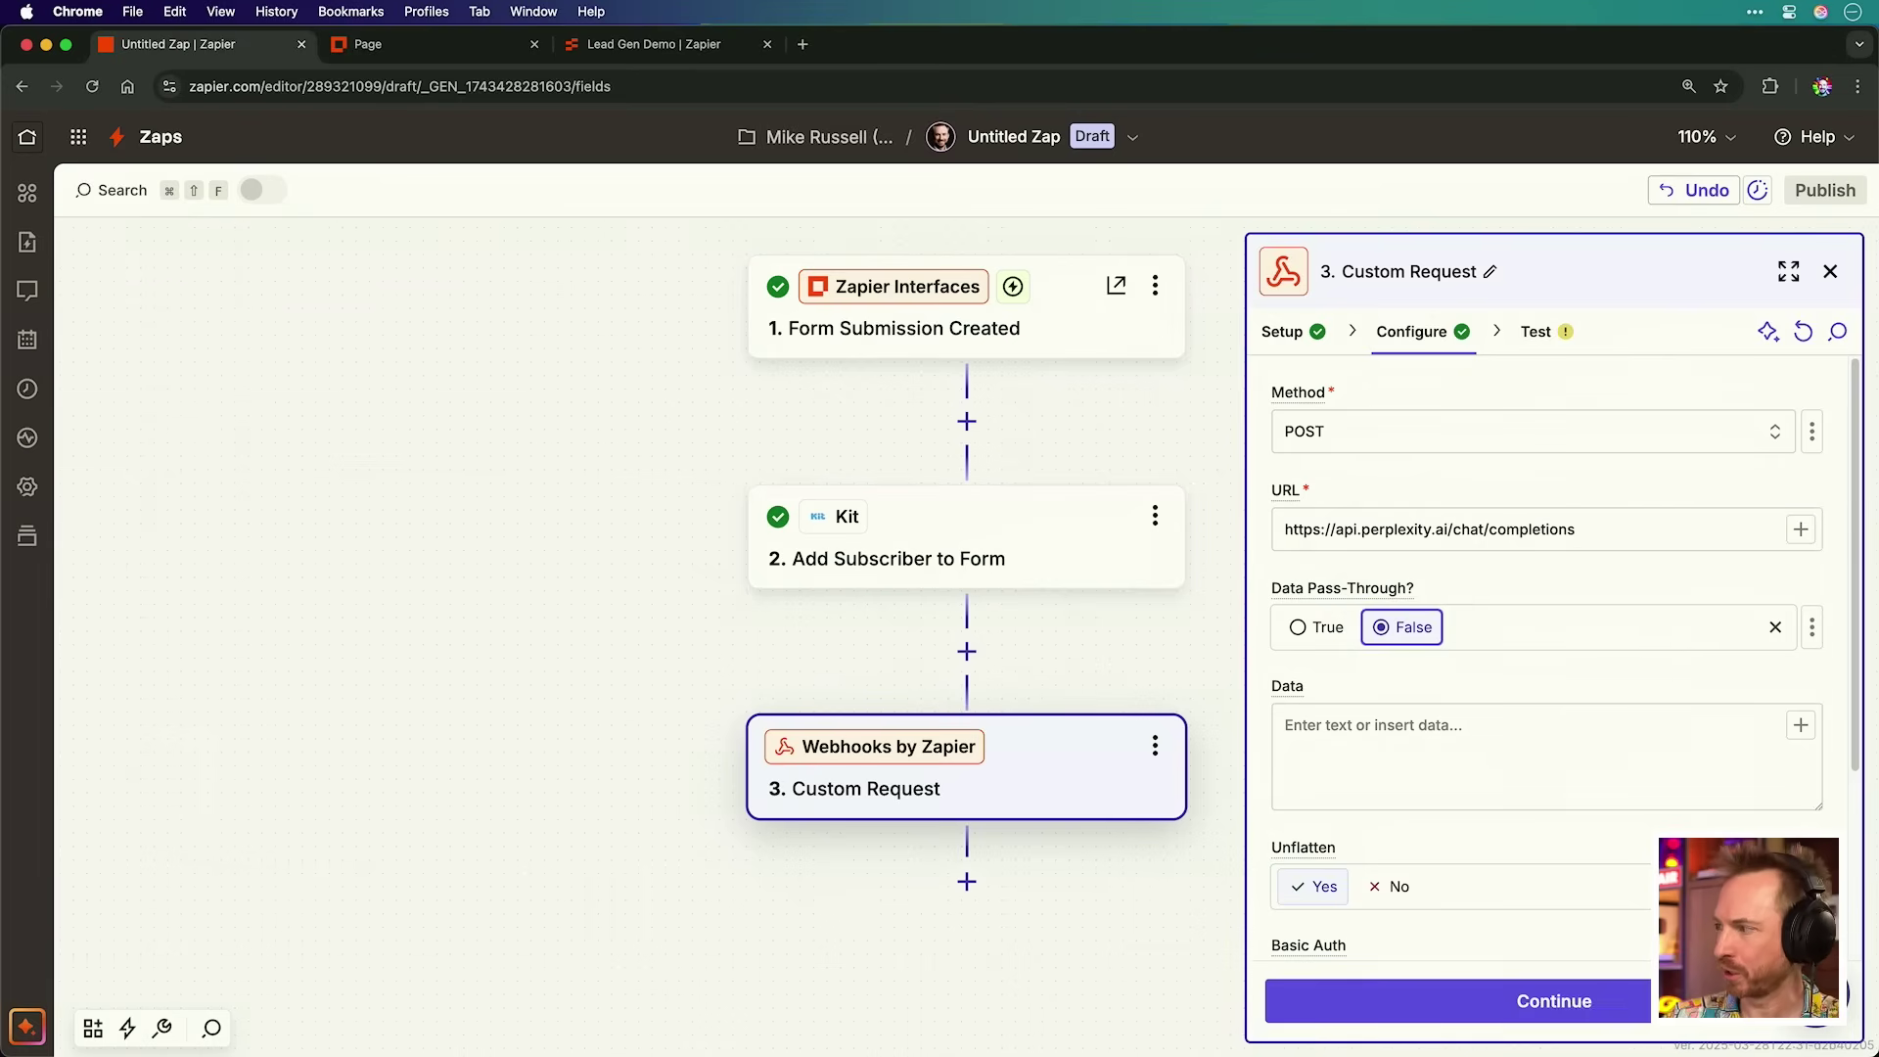
click(1483, 734)
key(super+v)
scroll(1483, 597, down, 2)
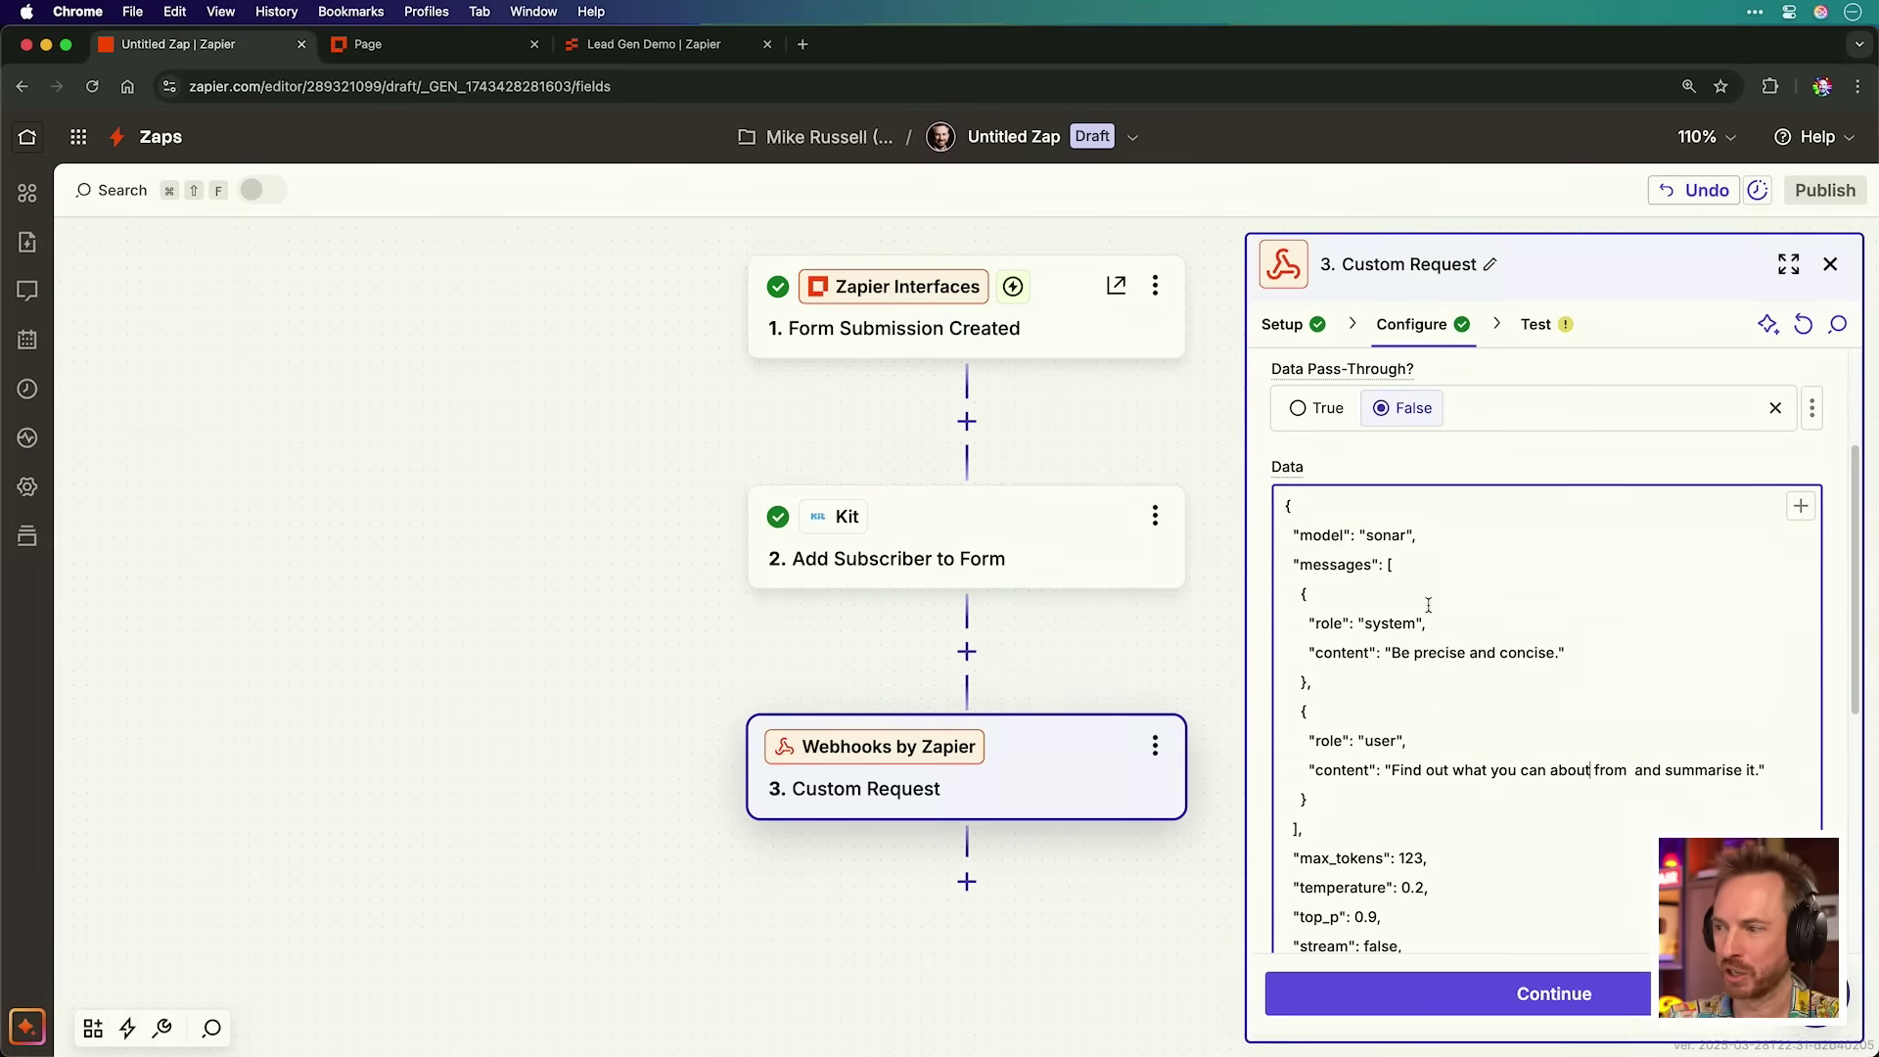
scroll(1428, 603, down, 1)
scroll(1512, 661, down, 1)
Step: Insert the submitted name after 'about' and the company after 'from' in the prompt
click(1587, 749)
text(/)
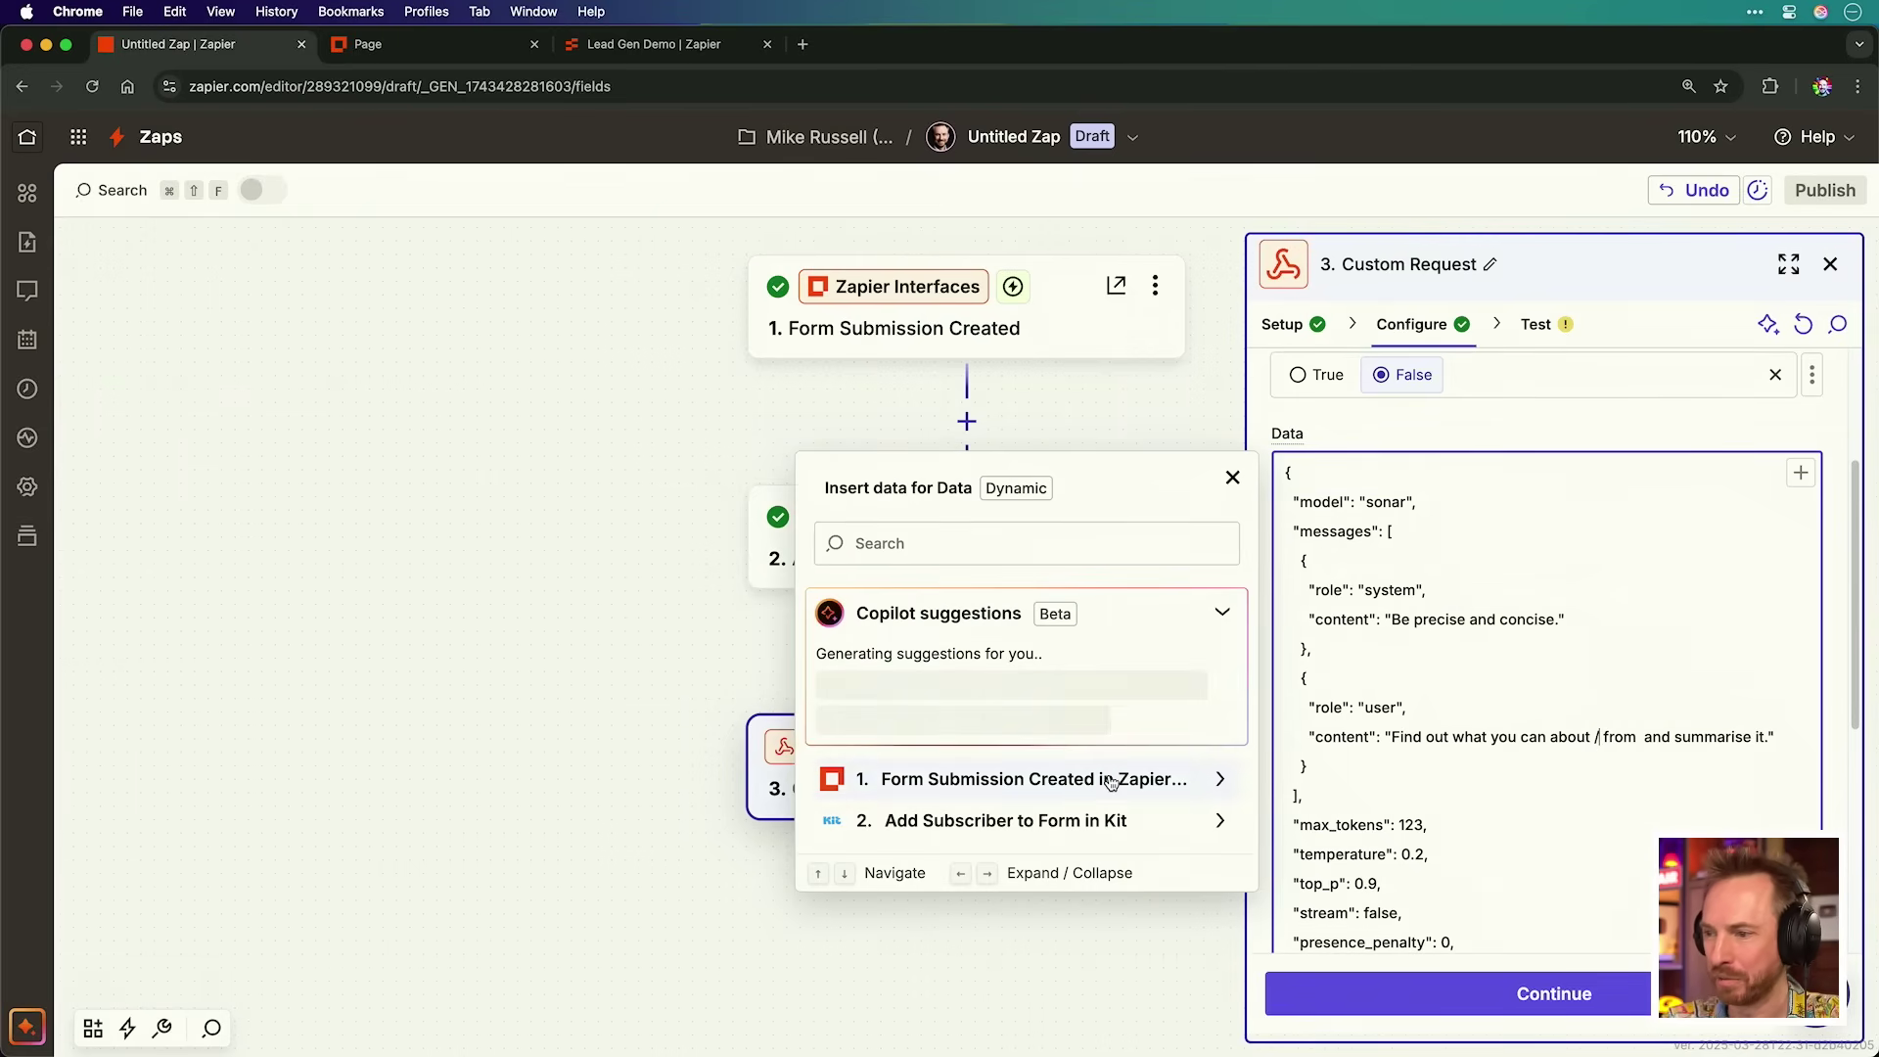
click(1110, 783)
scroll(1115, 778, down, 5)
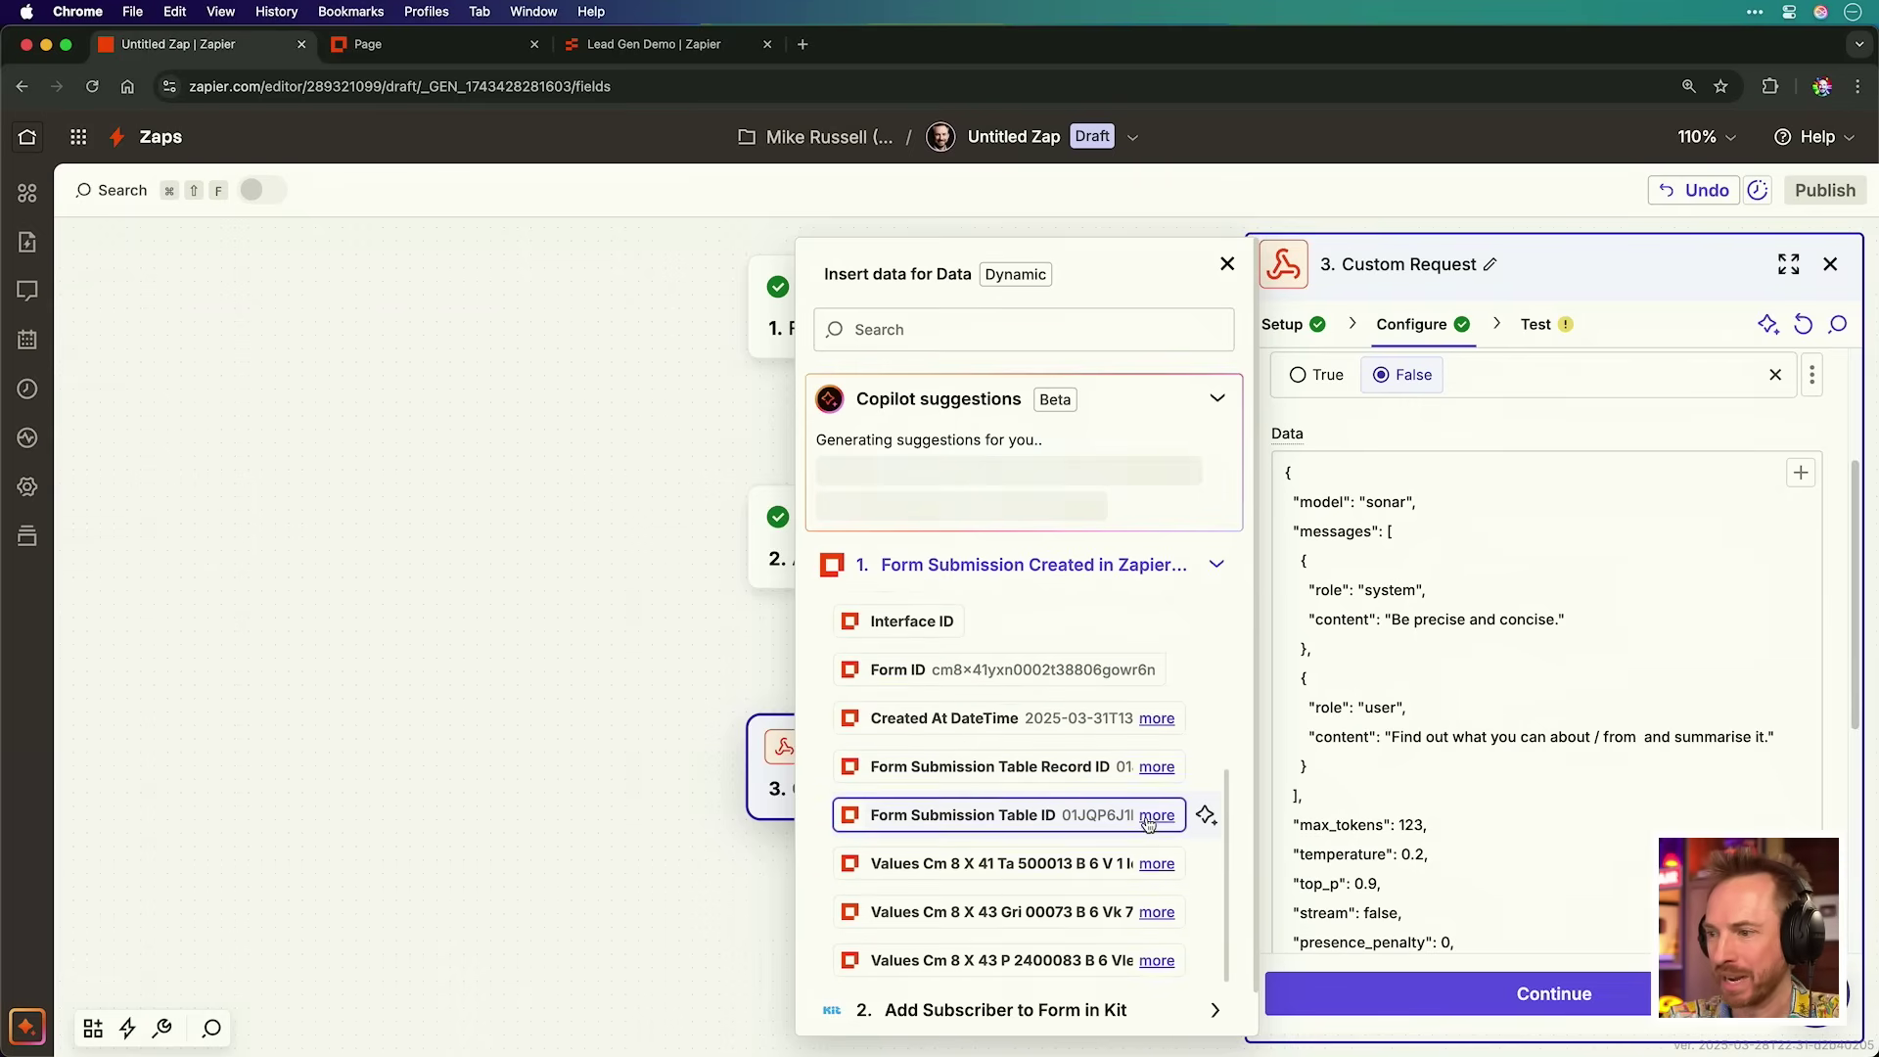
scroll(1153, 867, down, 3)
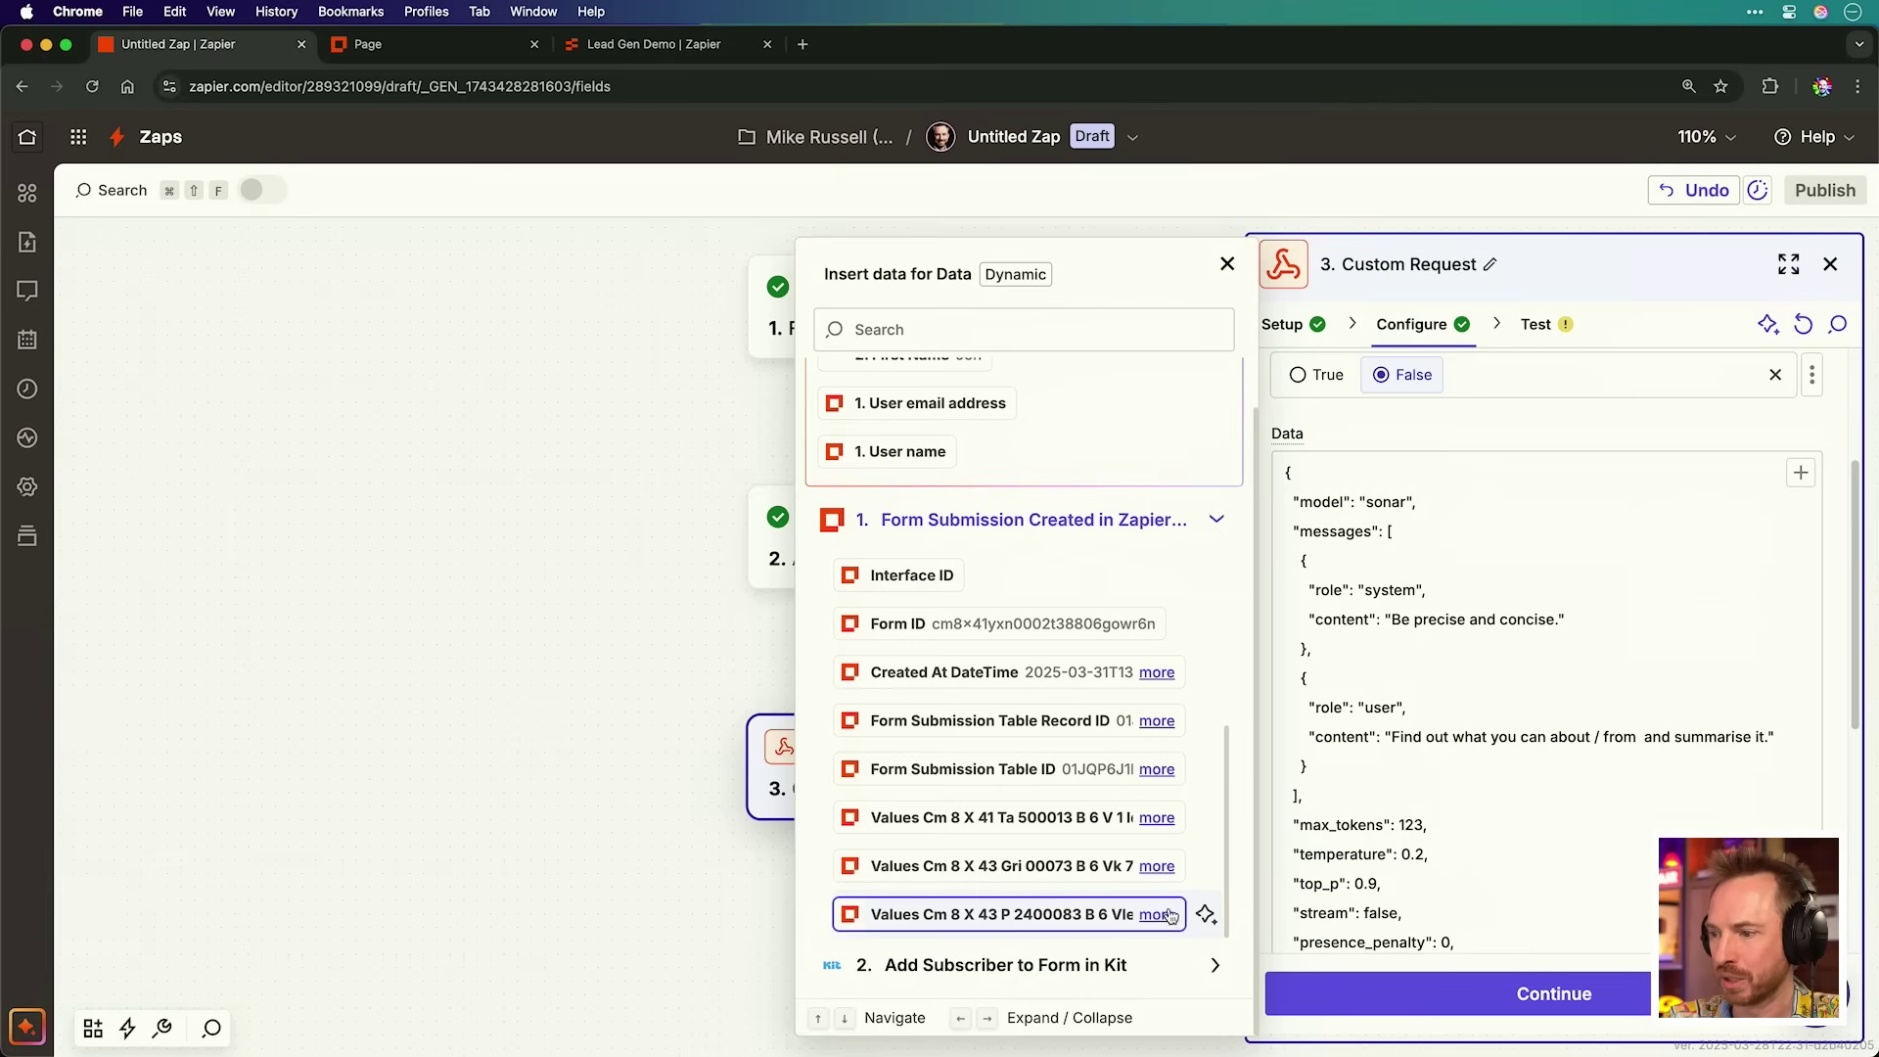
click(1161, 867)
click(948, 877)
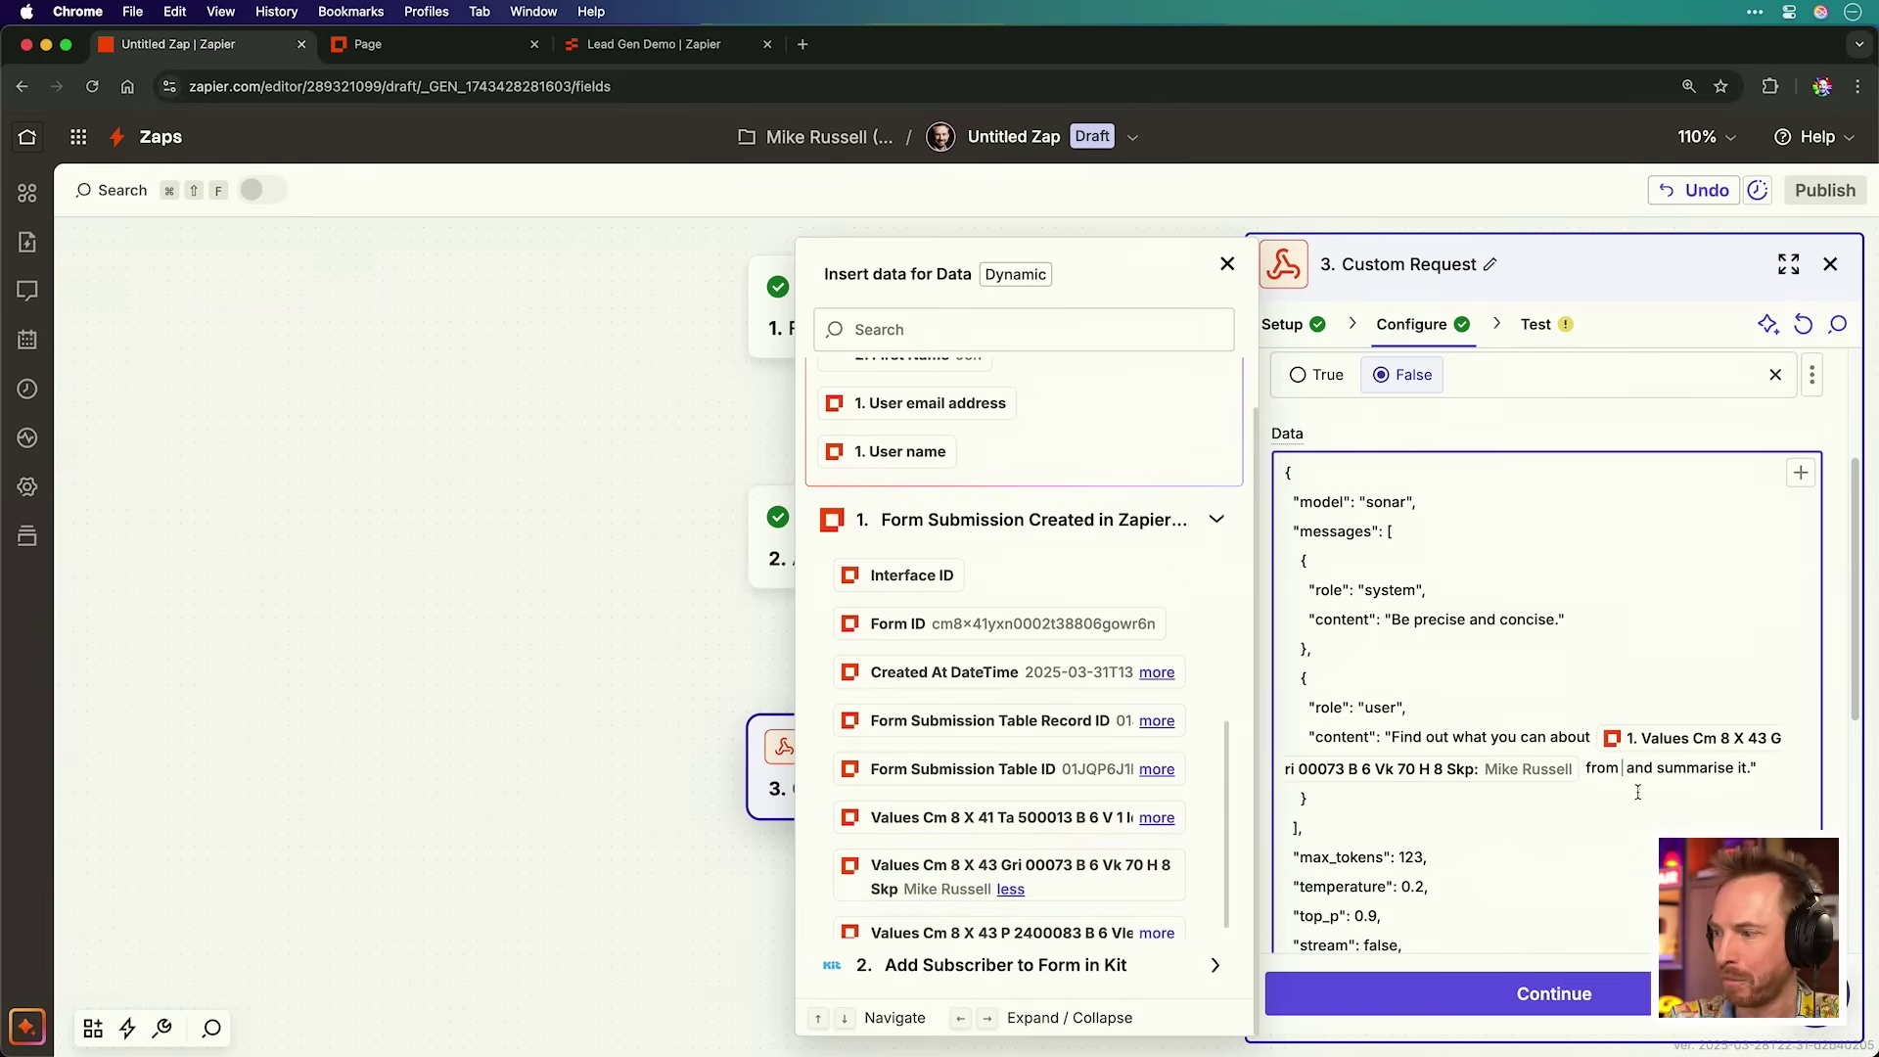
text(/)
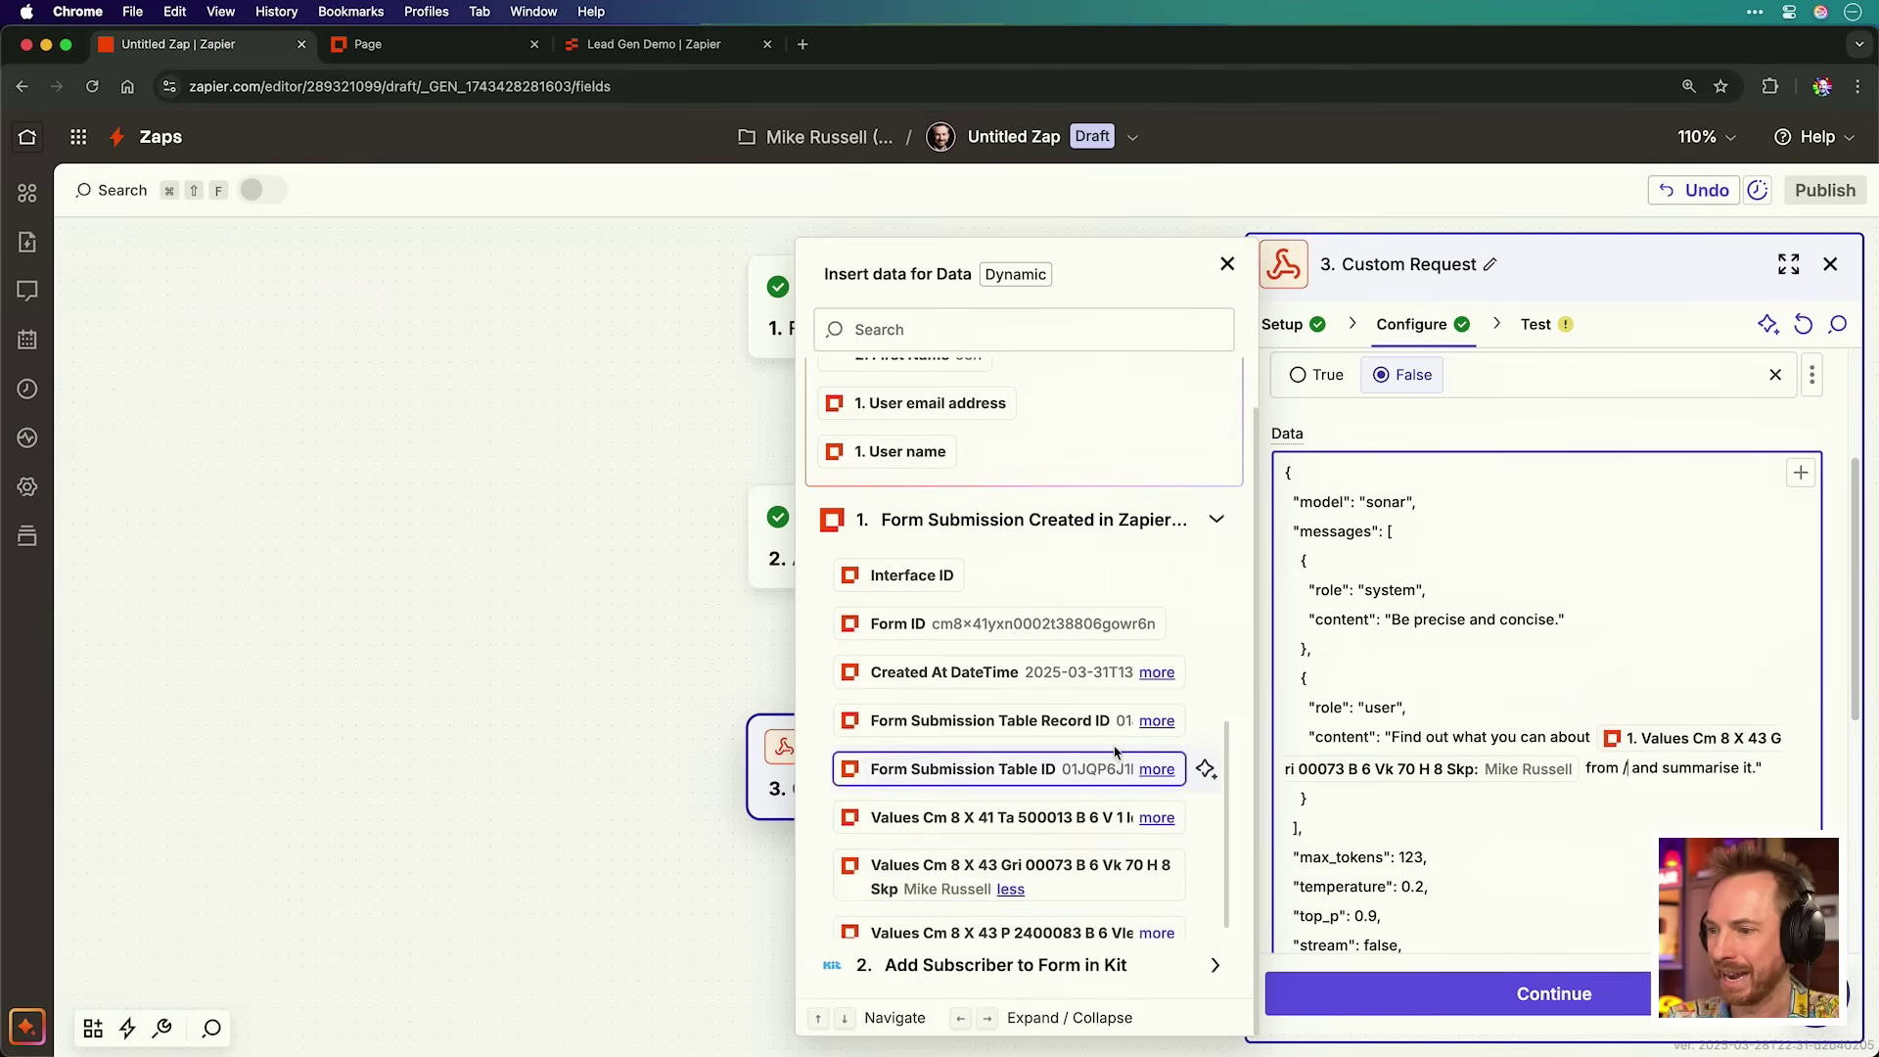
scroll(1195, 760, down, 1)
click(1157, 915)
click(966, 910)
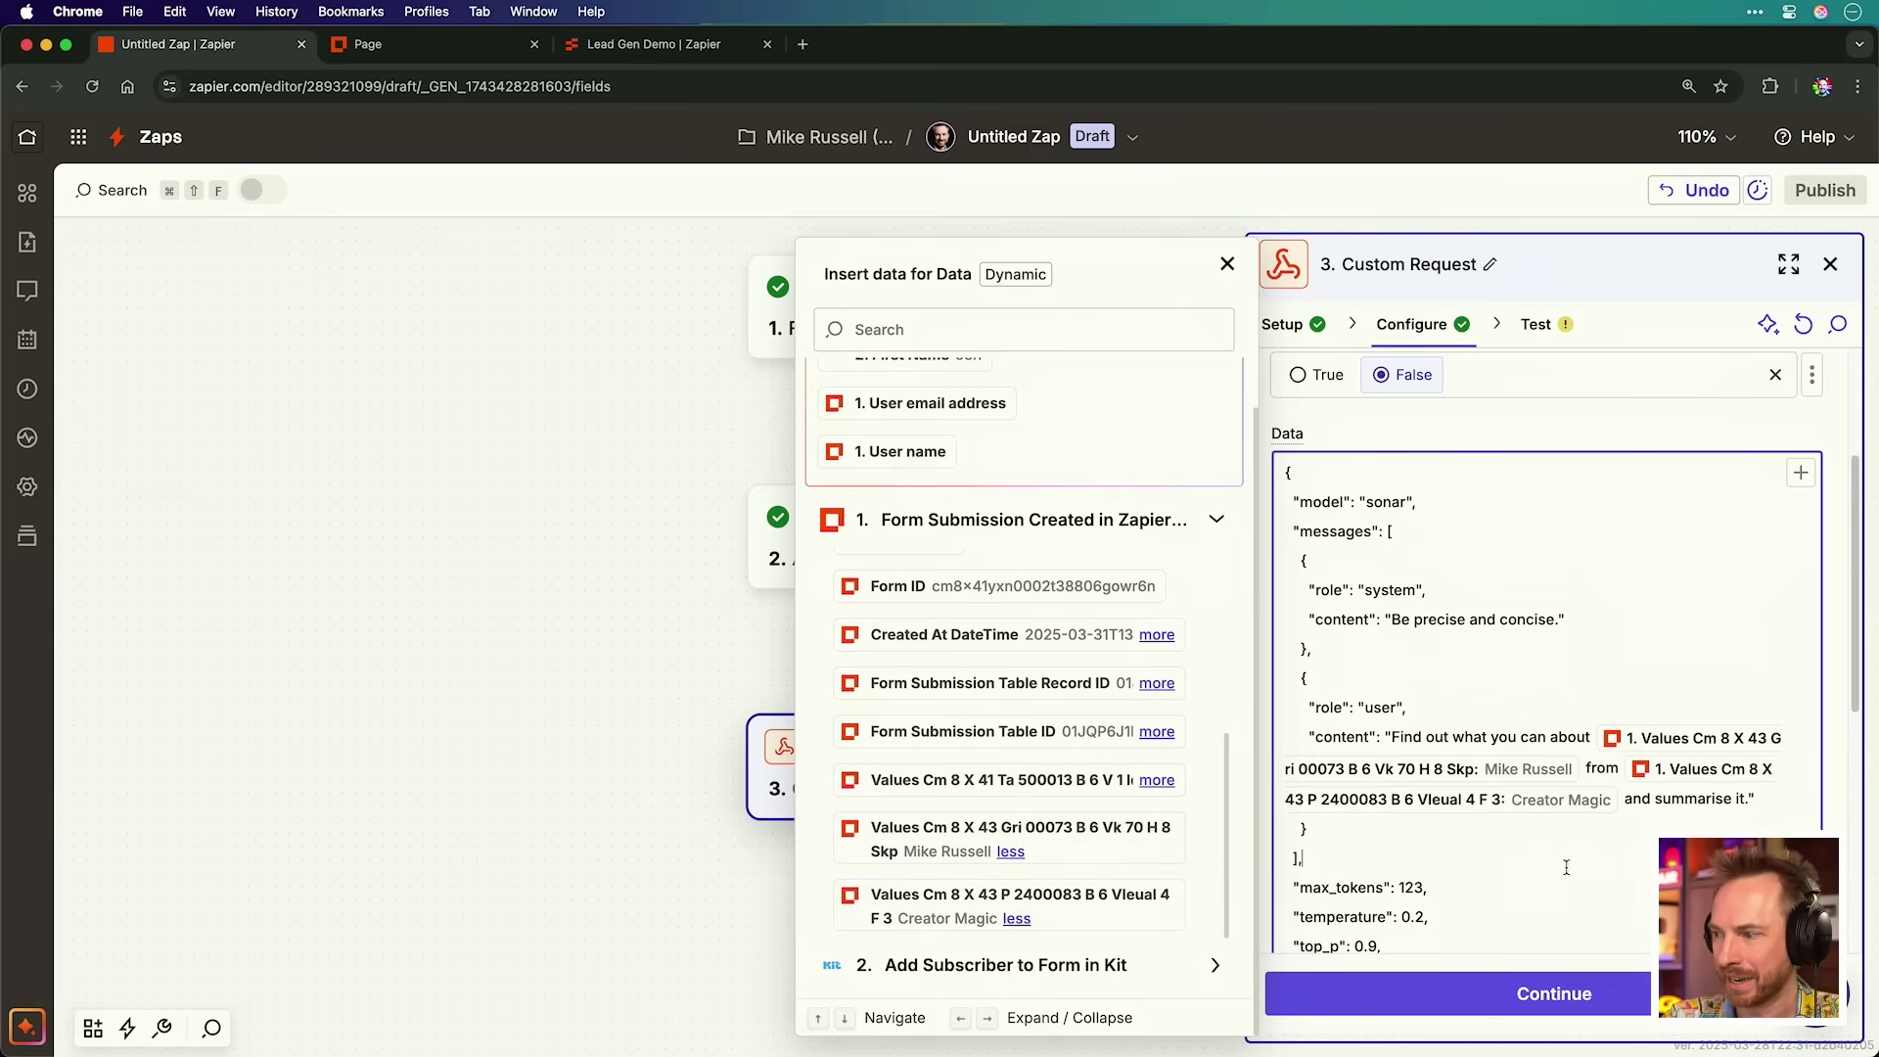
scroll(1692, 805, down, 5)
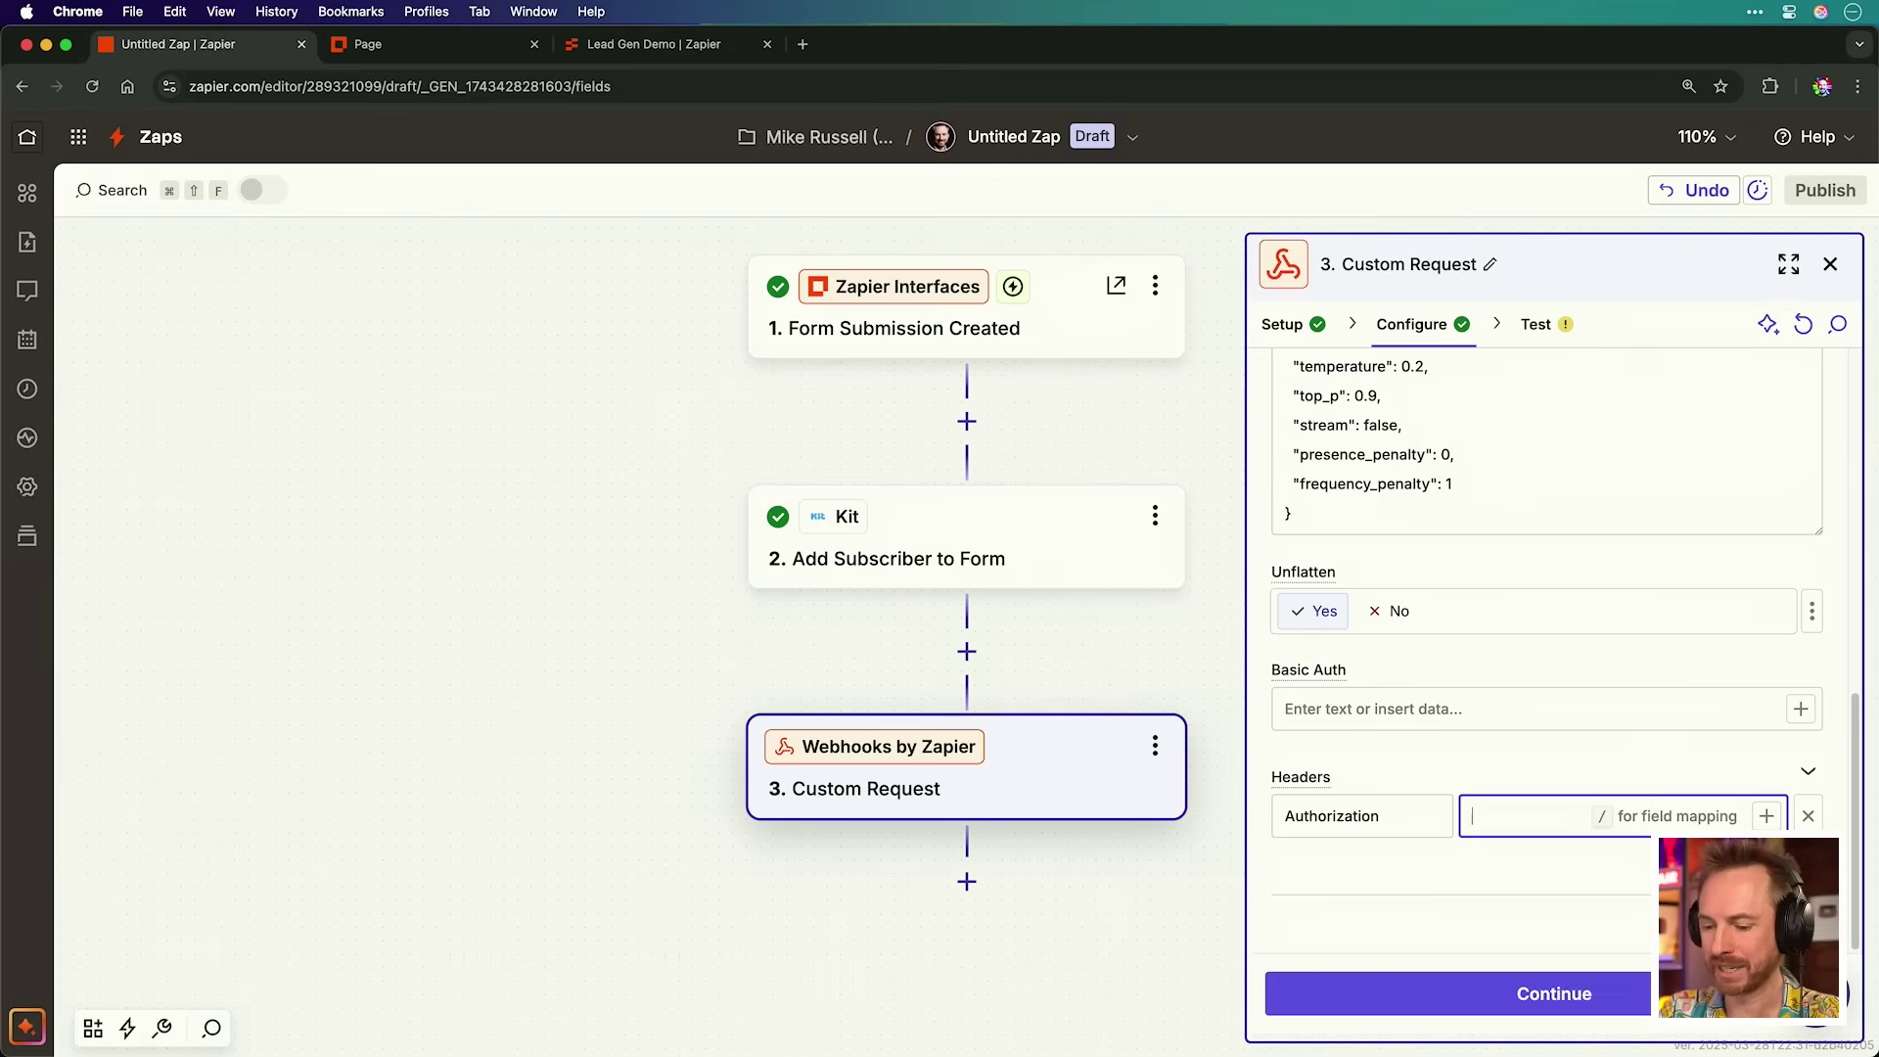
text(Bearer pplx-)
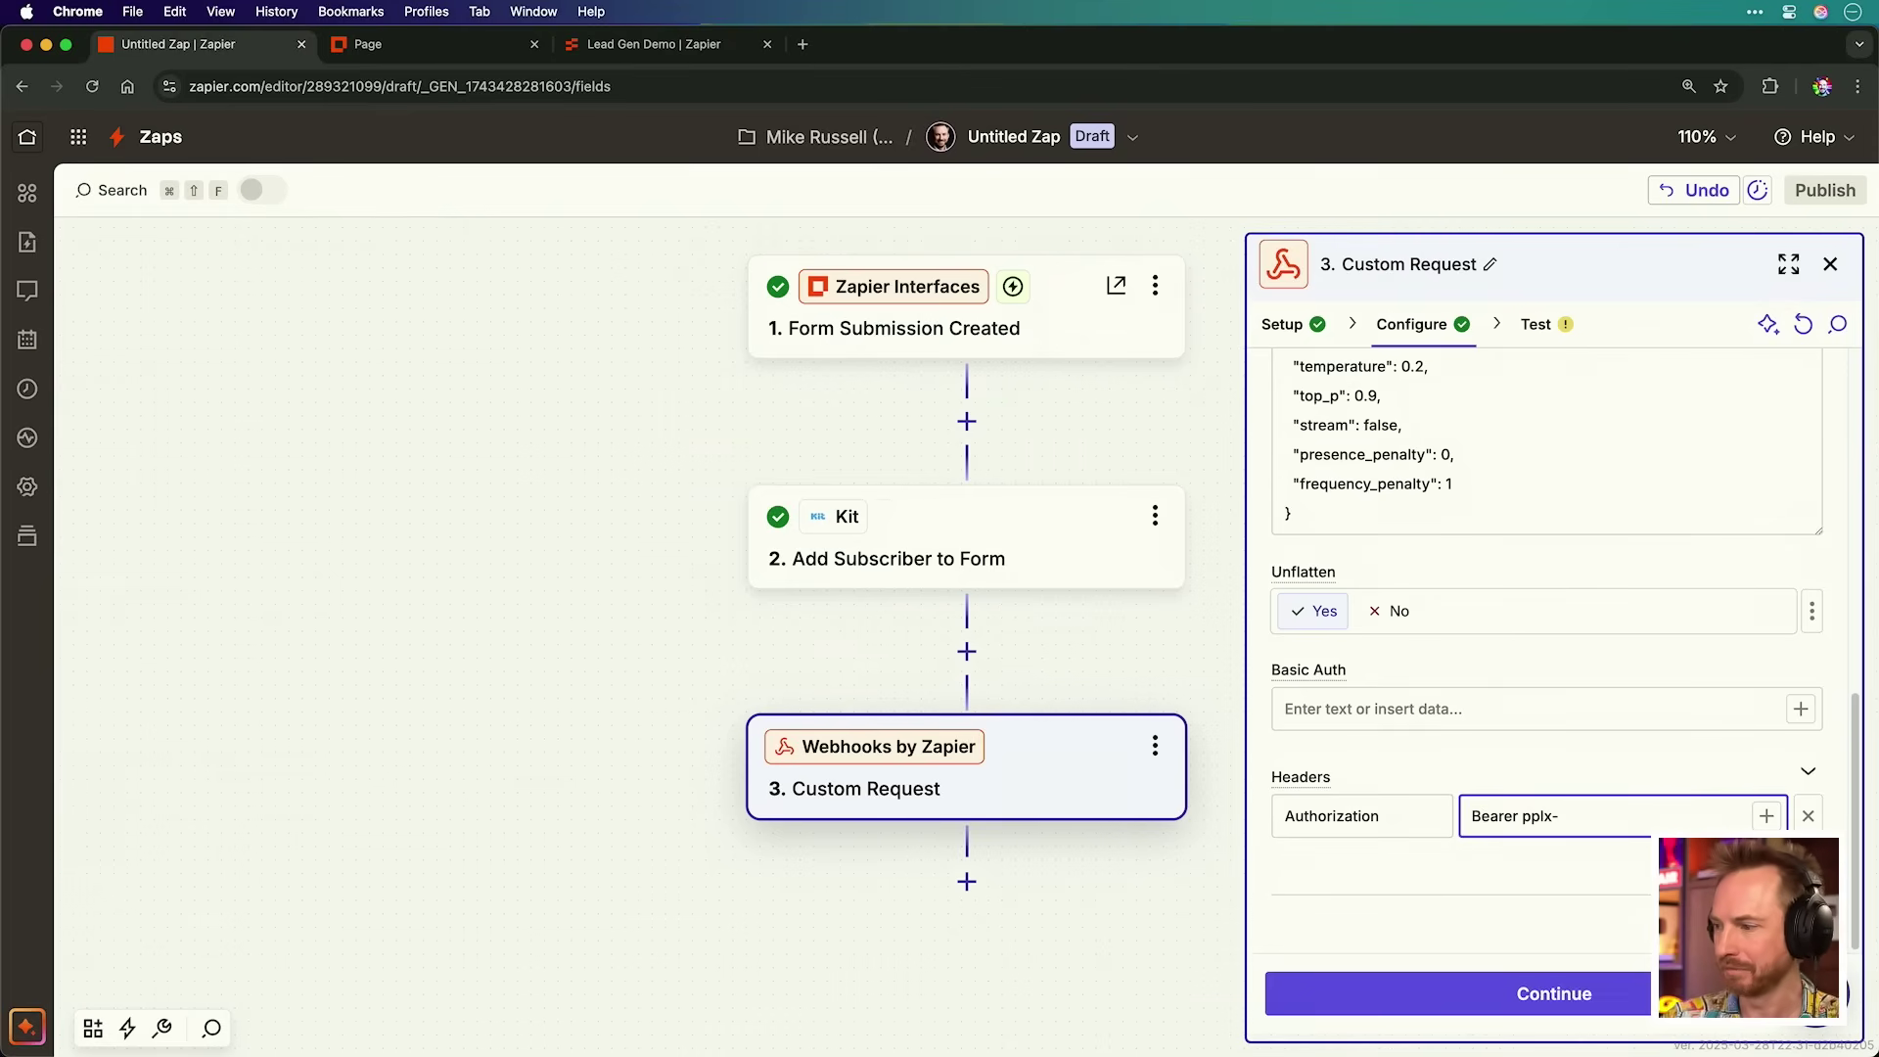
Step: Add a second header for Content-Type: application/json
click(1536, 867)
text(application/json)
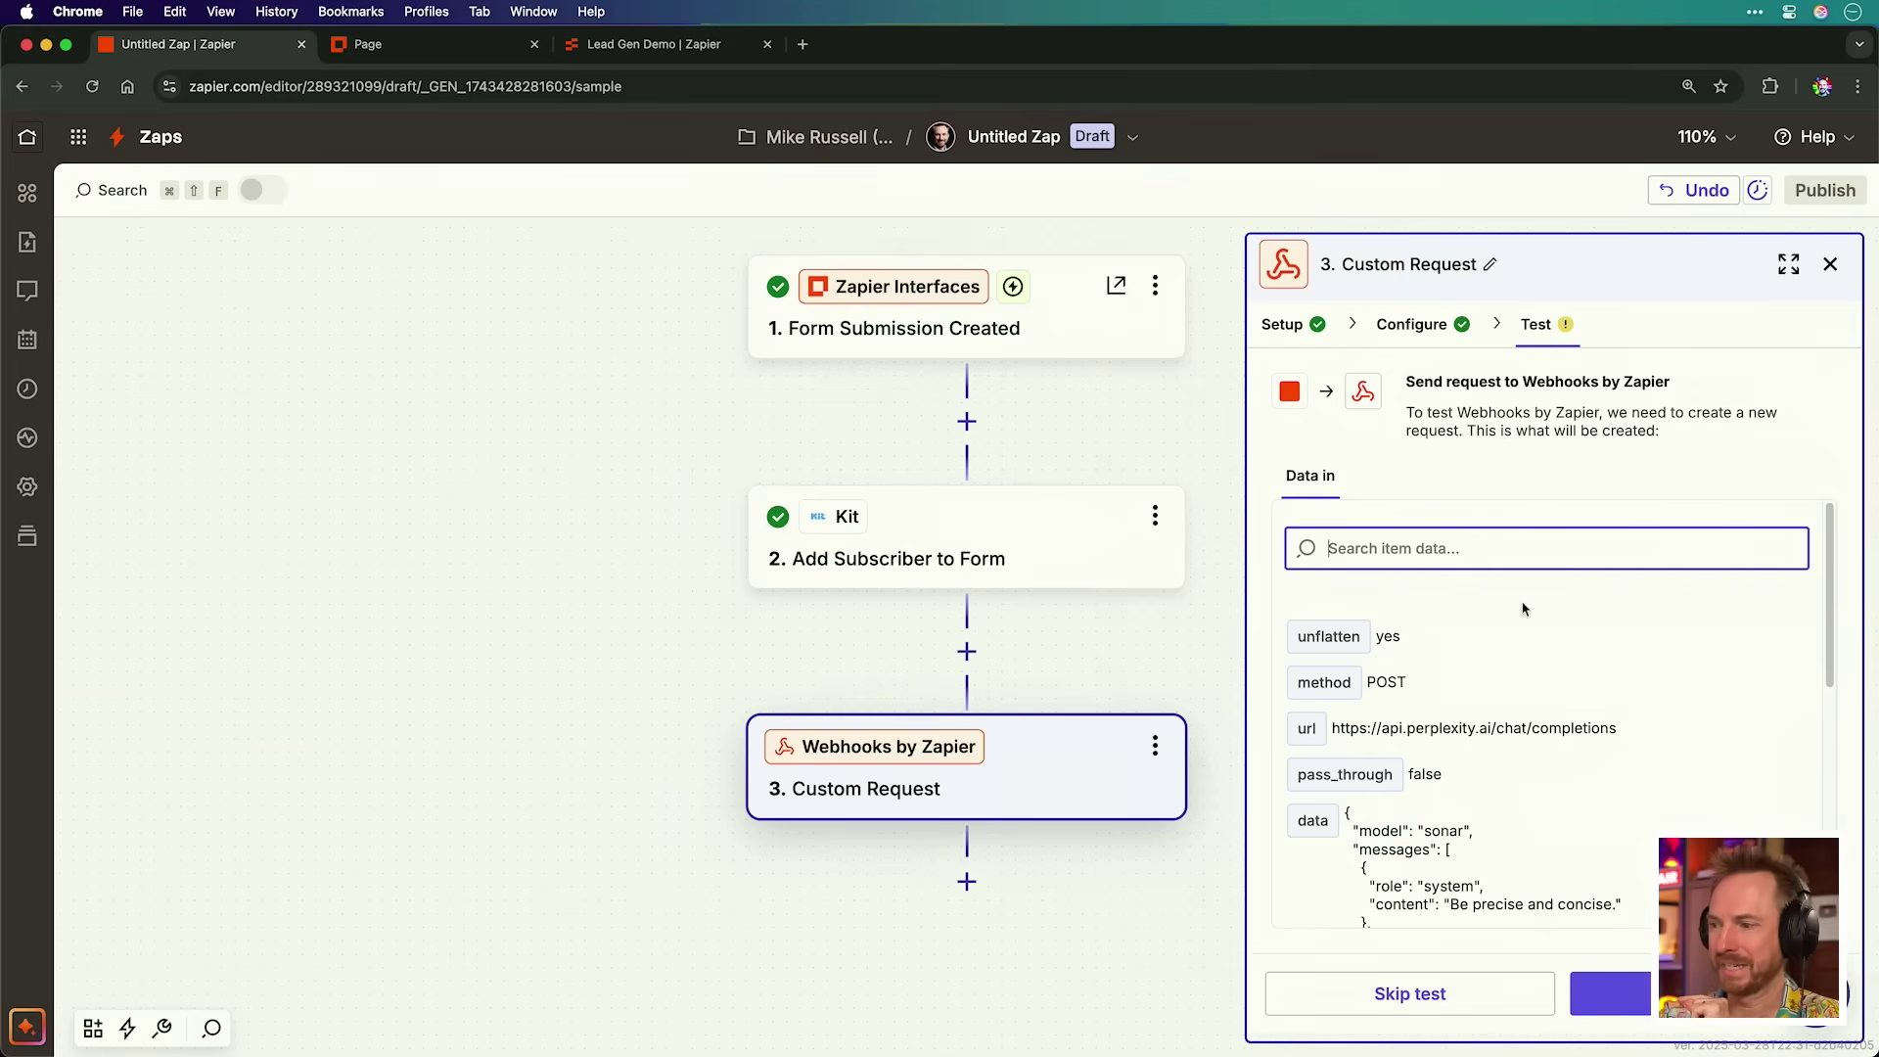
scroll(1527, 662, down, 3)
scroll(1582, 789, down, 2)
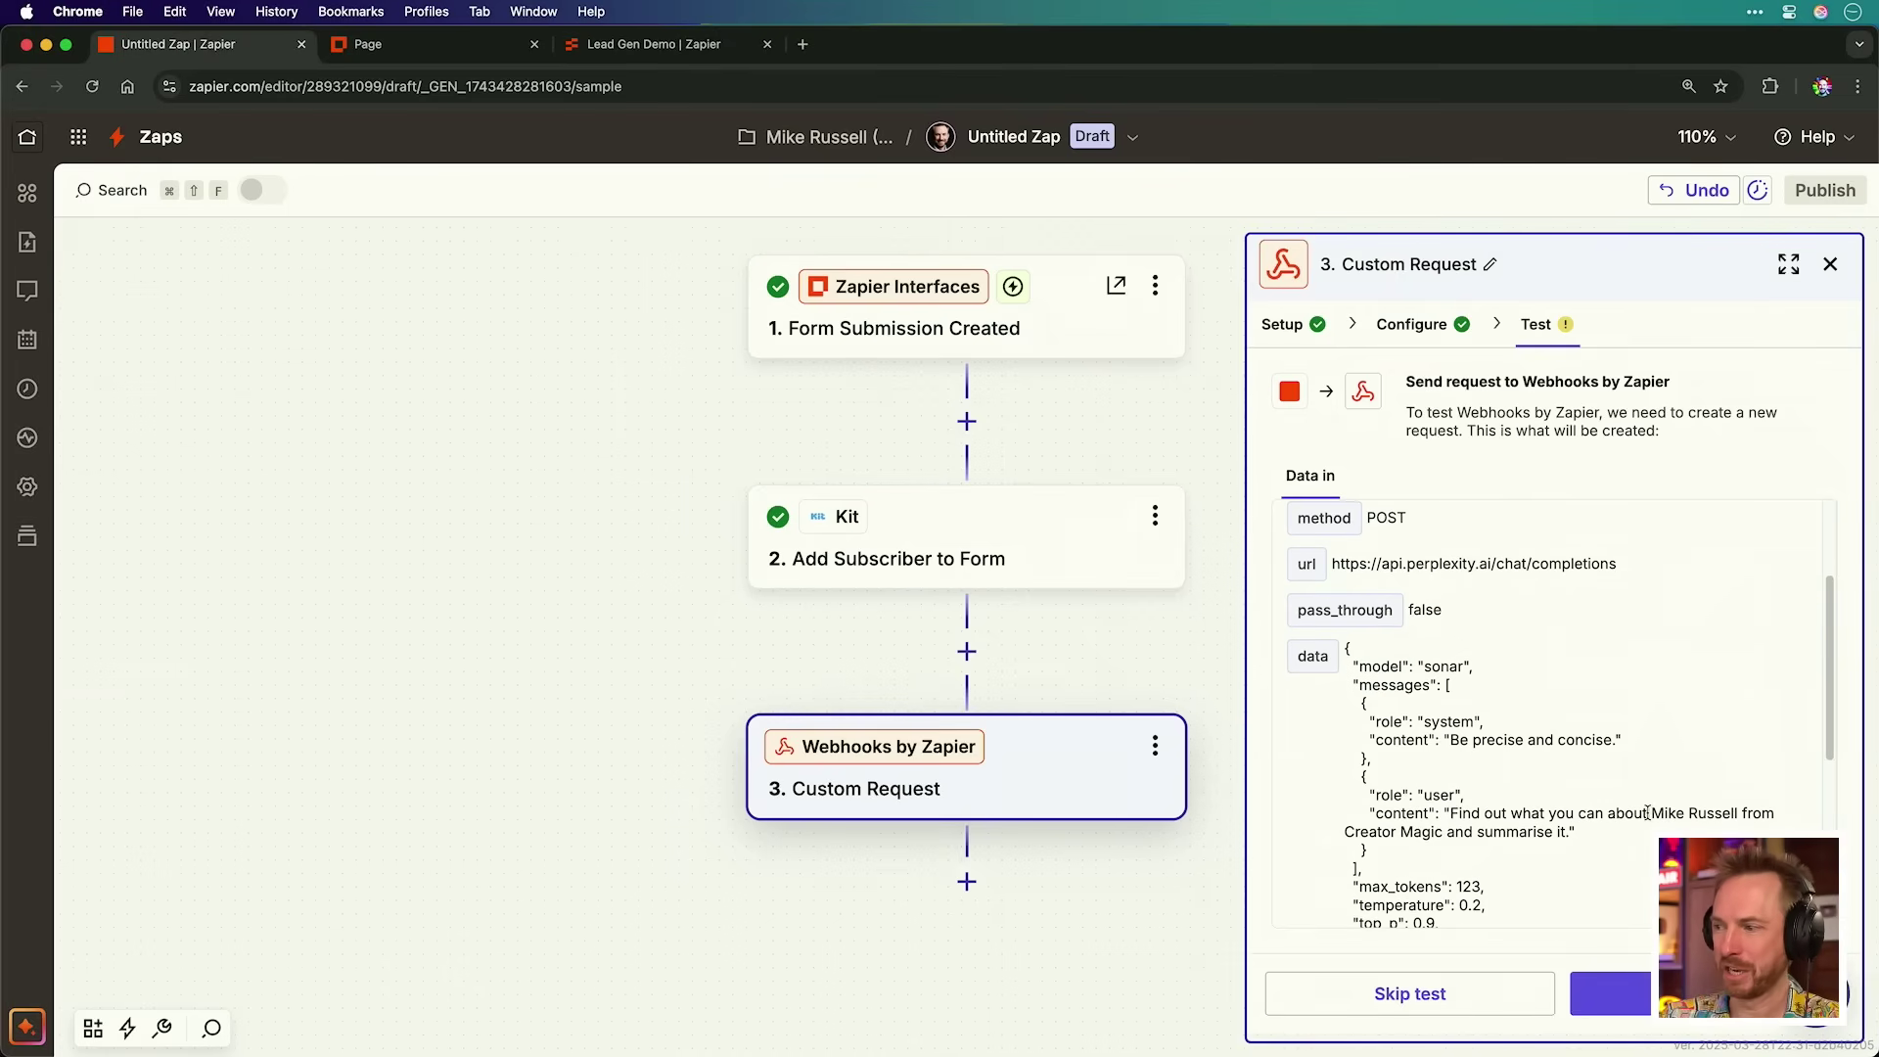
Step: Test the webhook request so Perplexity returns a researched bio of Mike Russell
drag(1671, 812, 1730, 819)
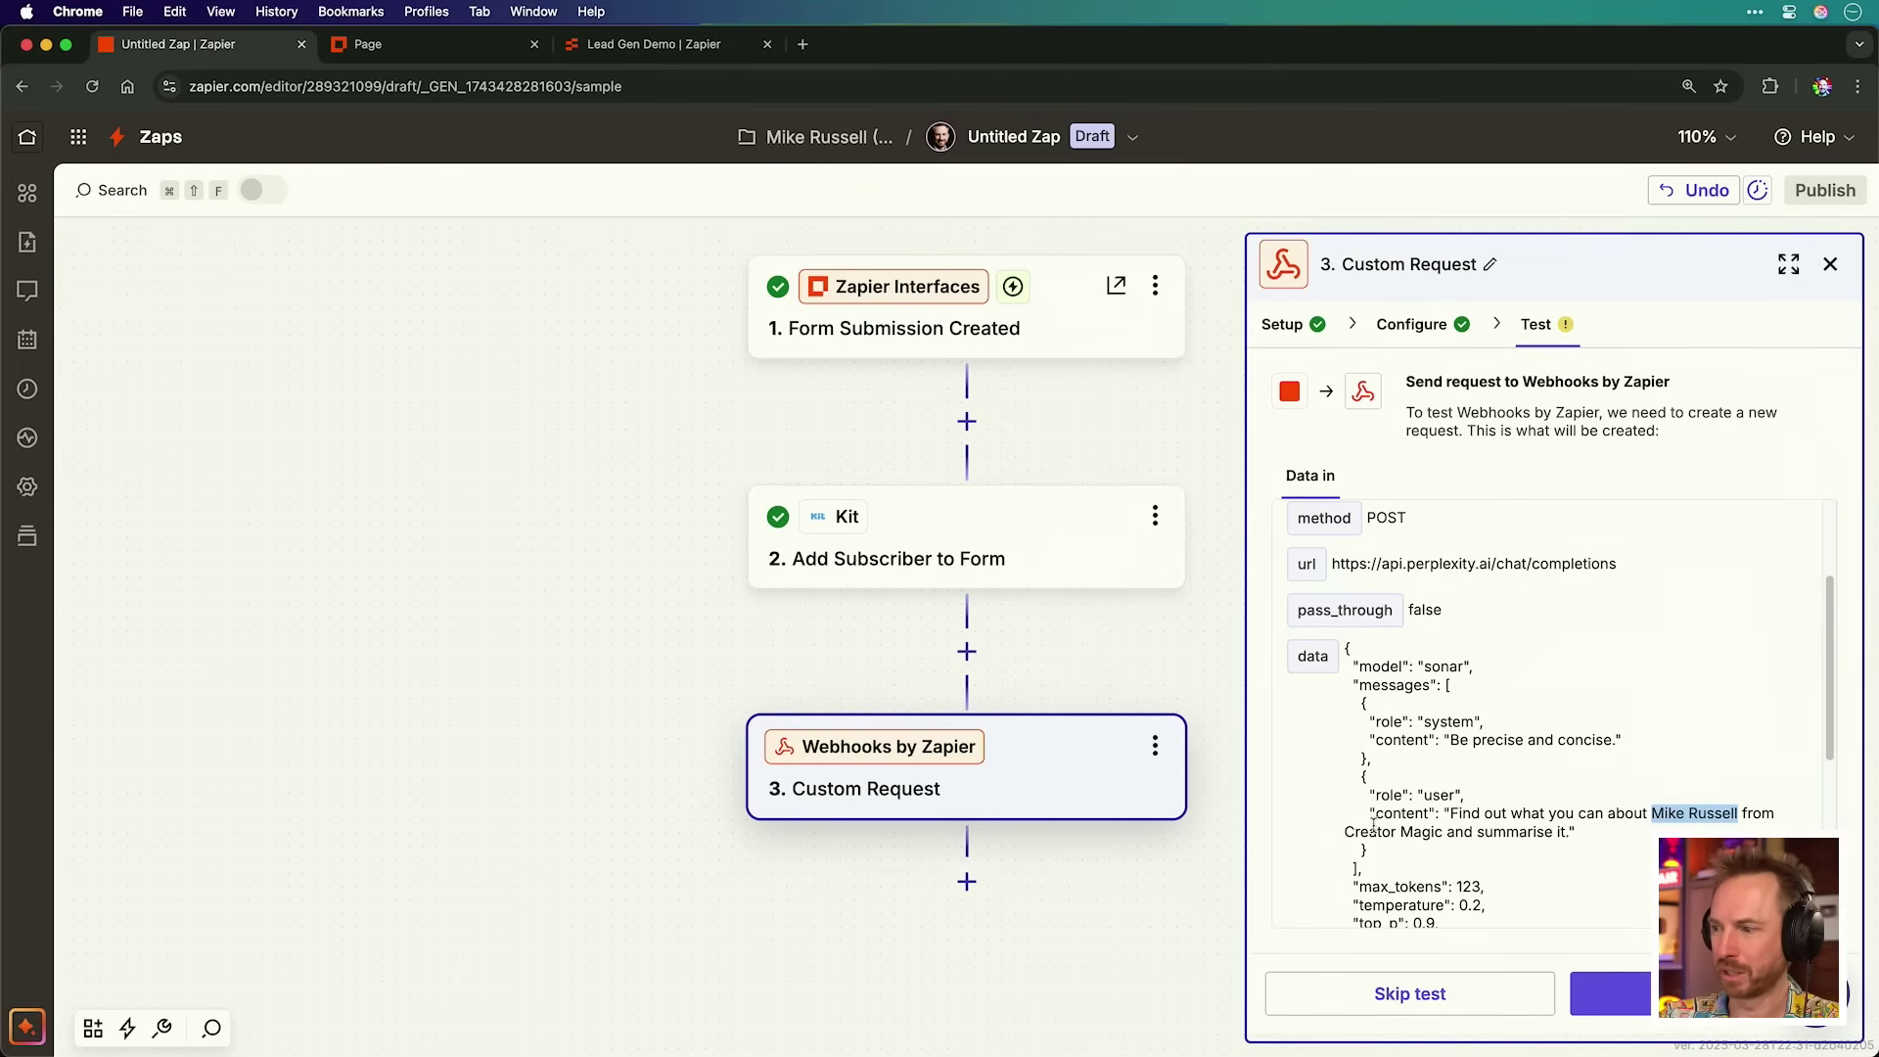
scroll(1357, 826, down, 2)
scroll(1358, 826, down, 2)
scroll(1357, 826, down, 1)
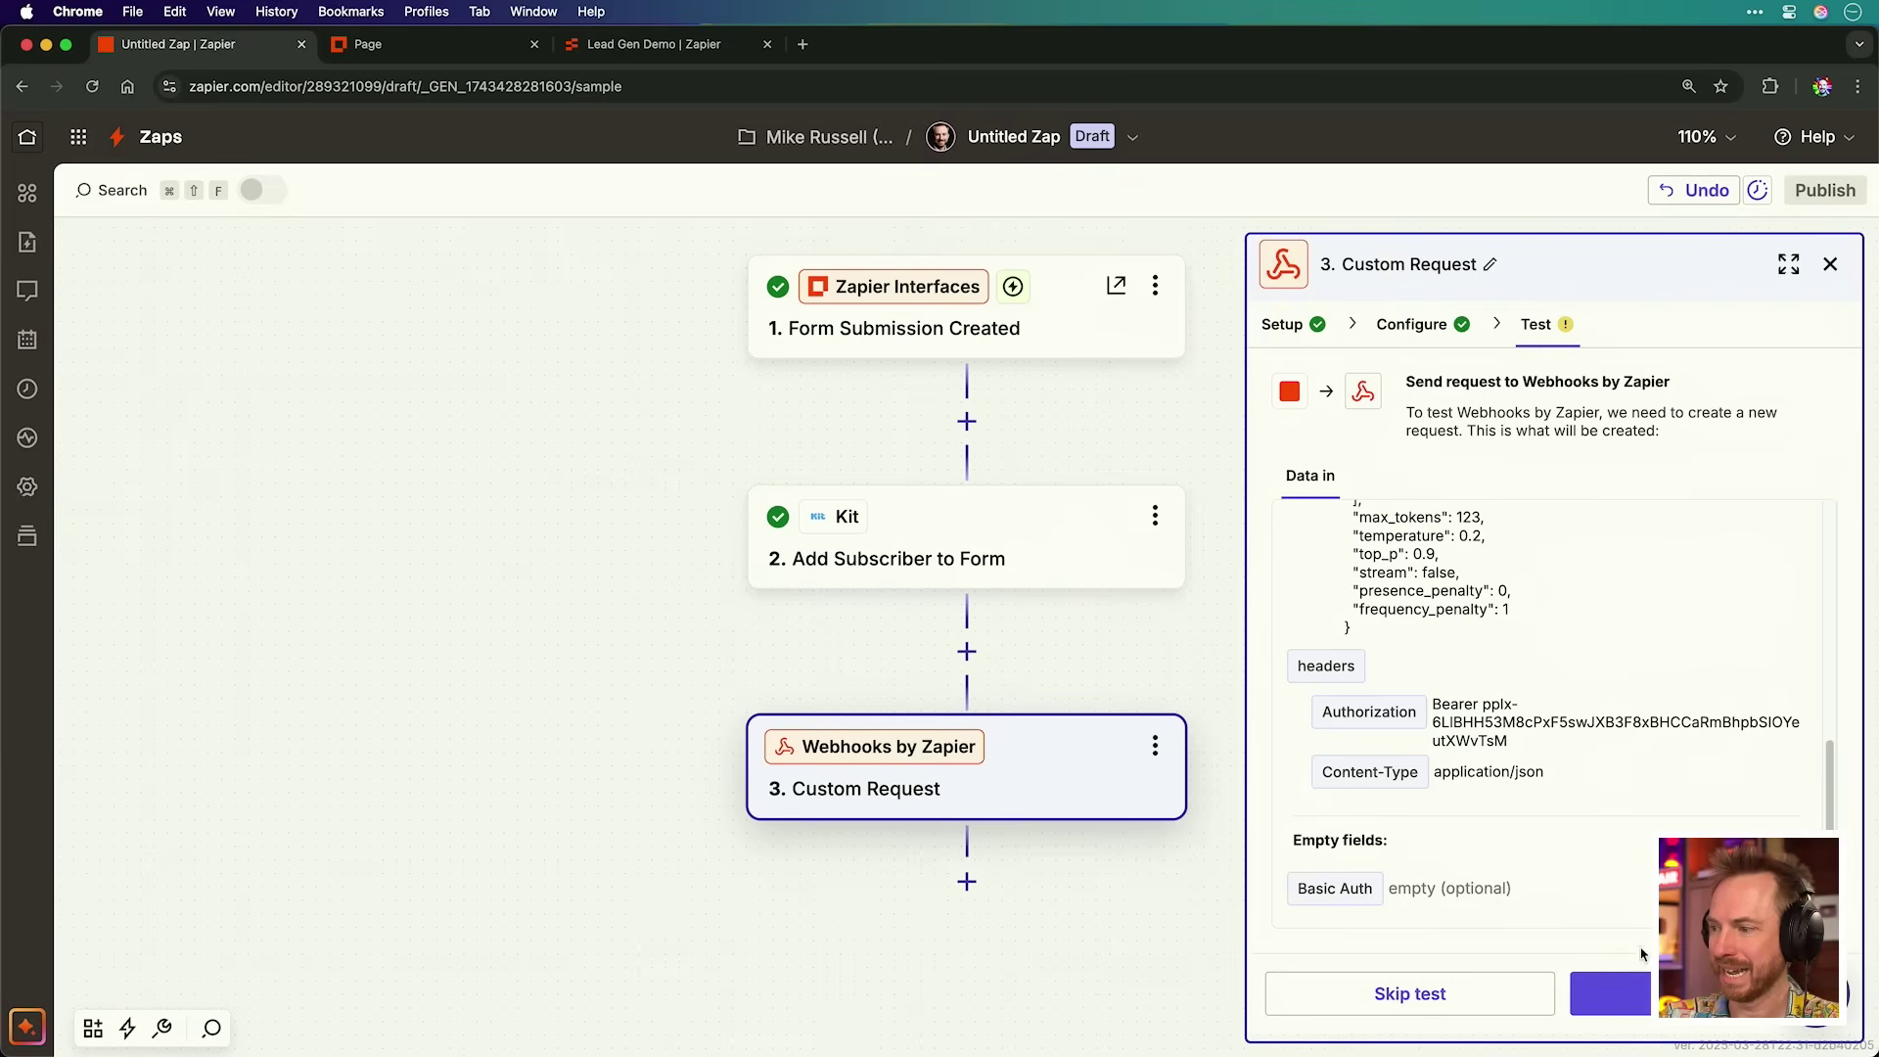
click(1641, 982)
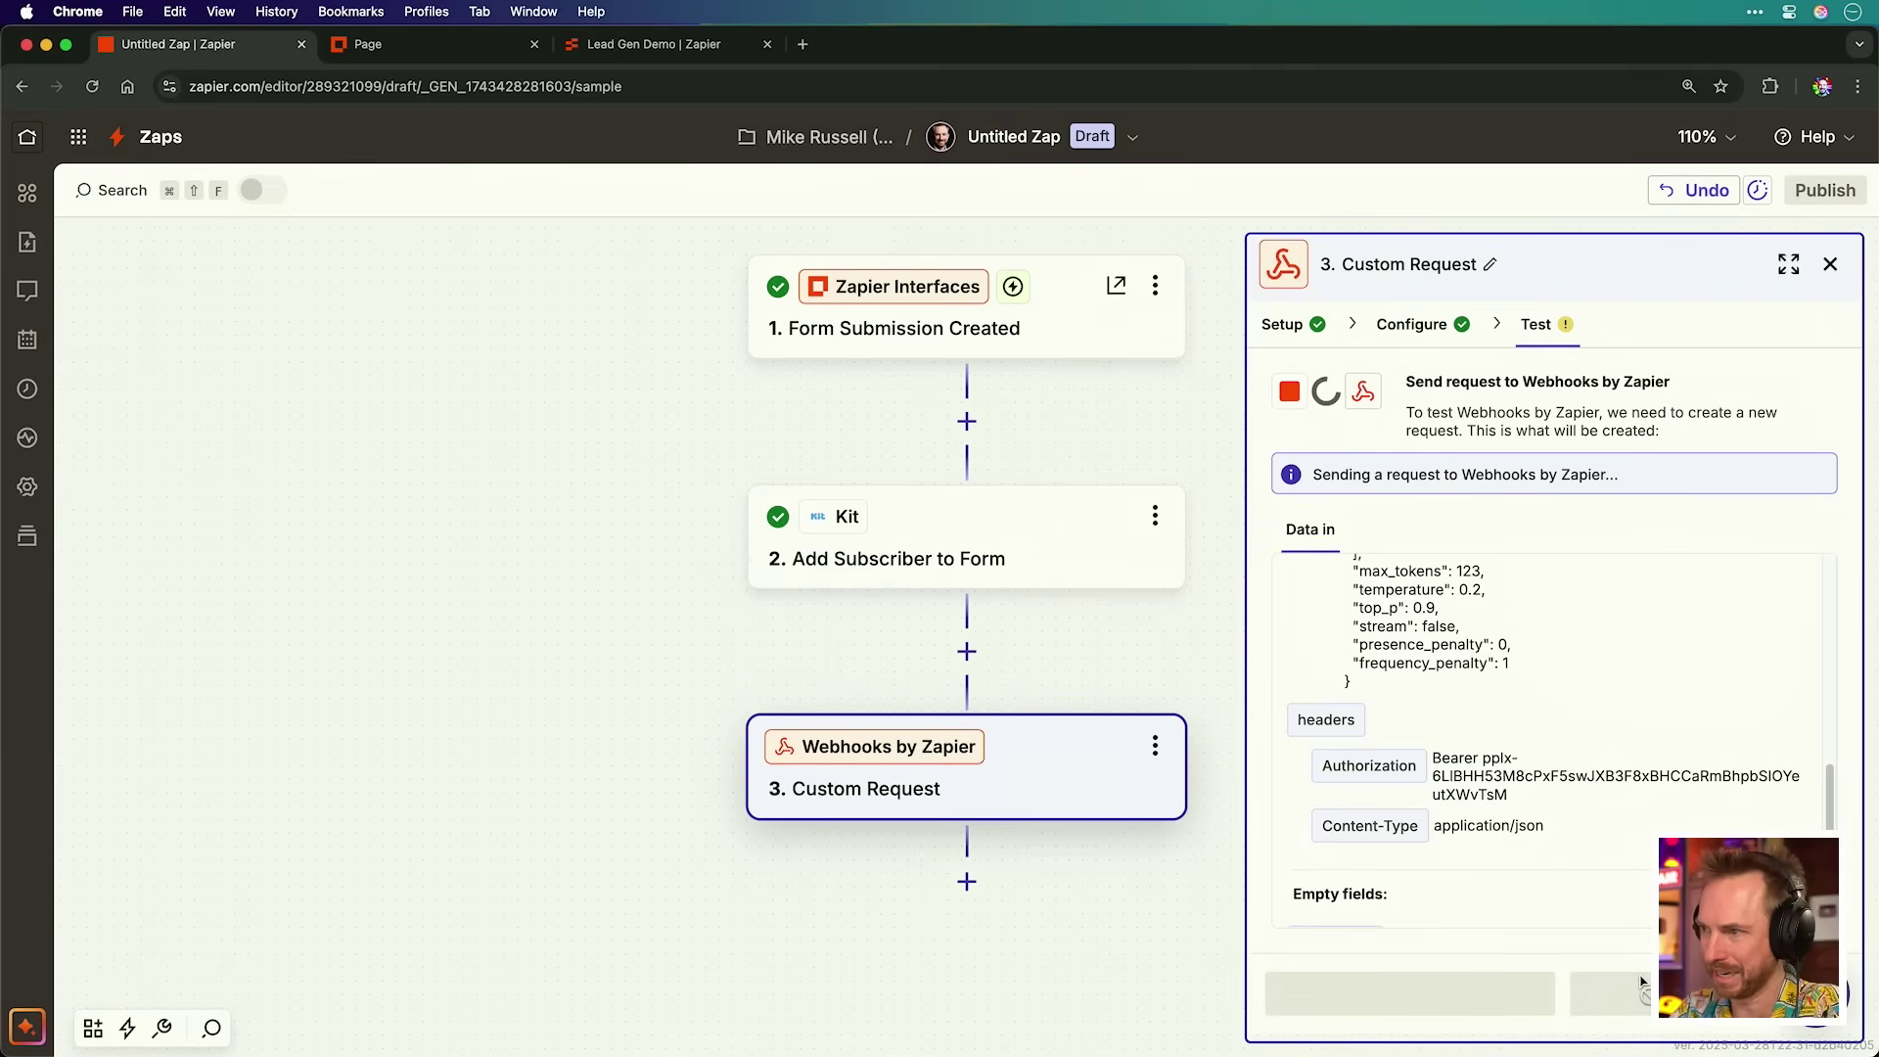
scroll(1578, 705, down, 1)
scroll(1579, 705, down, 5)
scroll(1578, 705, down, 1)
scroll(1579, 704, up, 5)
scroll(1578, 705, down, 1)
scroll(1578, 704, down, 3)
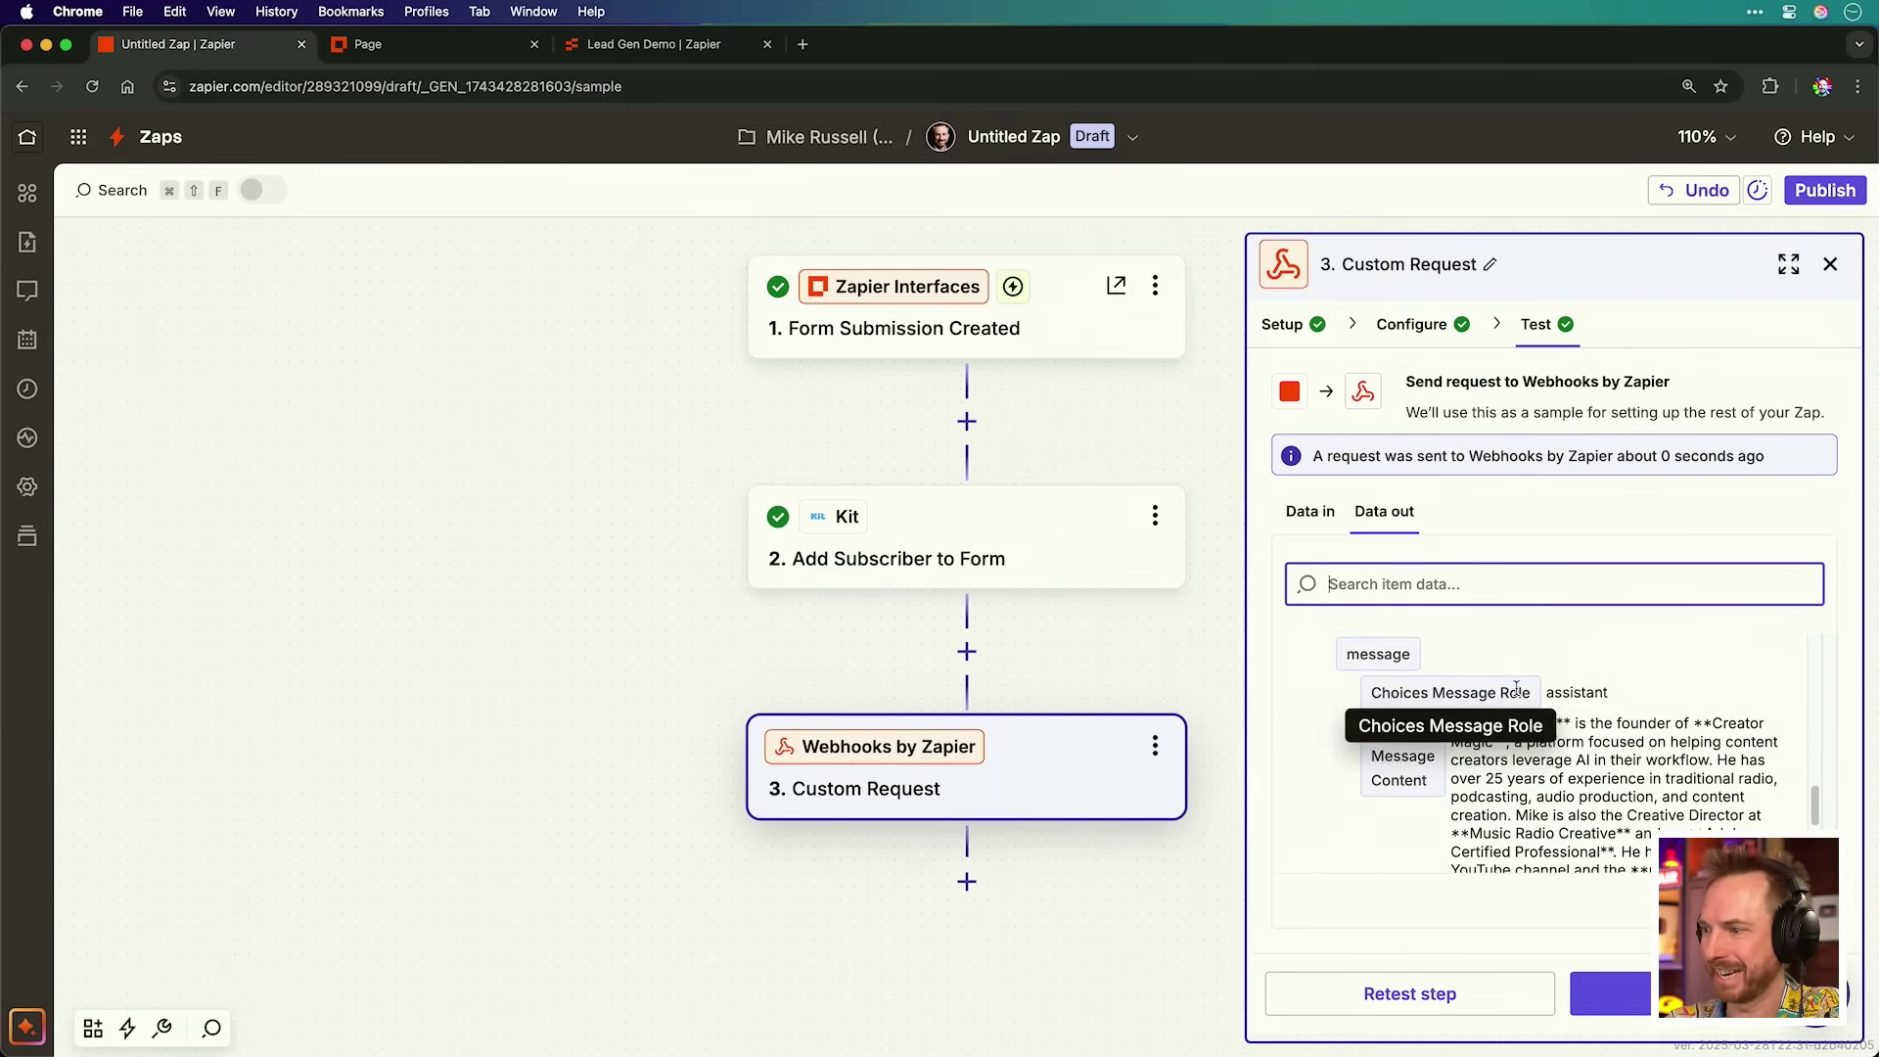
scroll(1664, 756, down, 1)
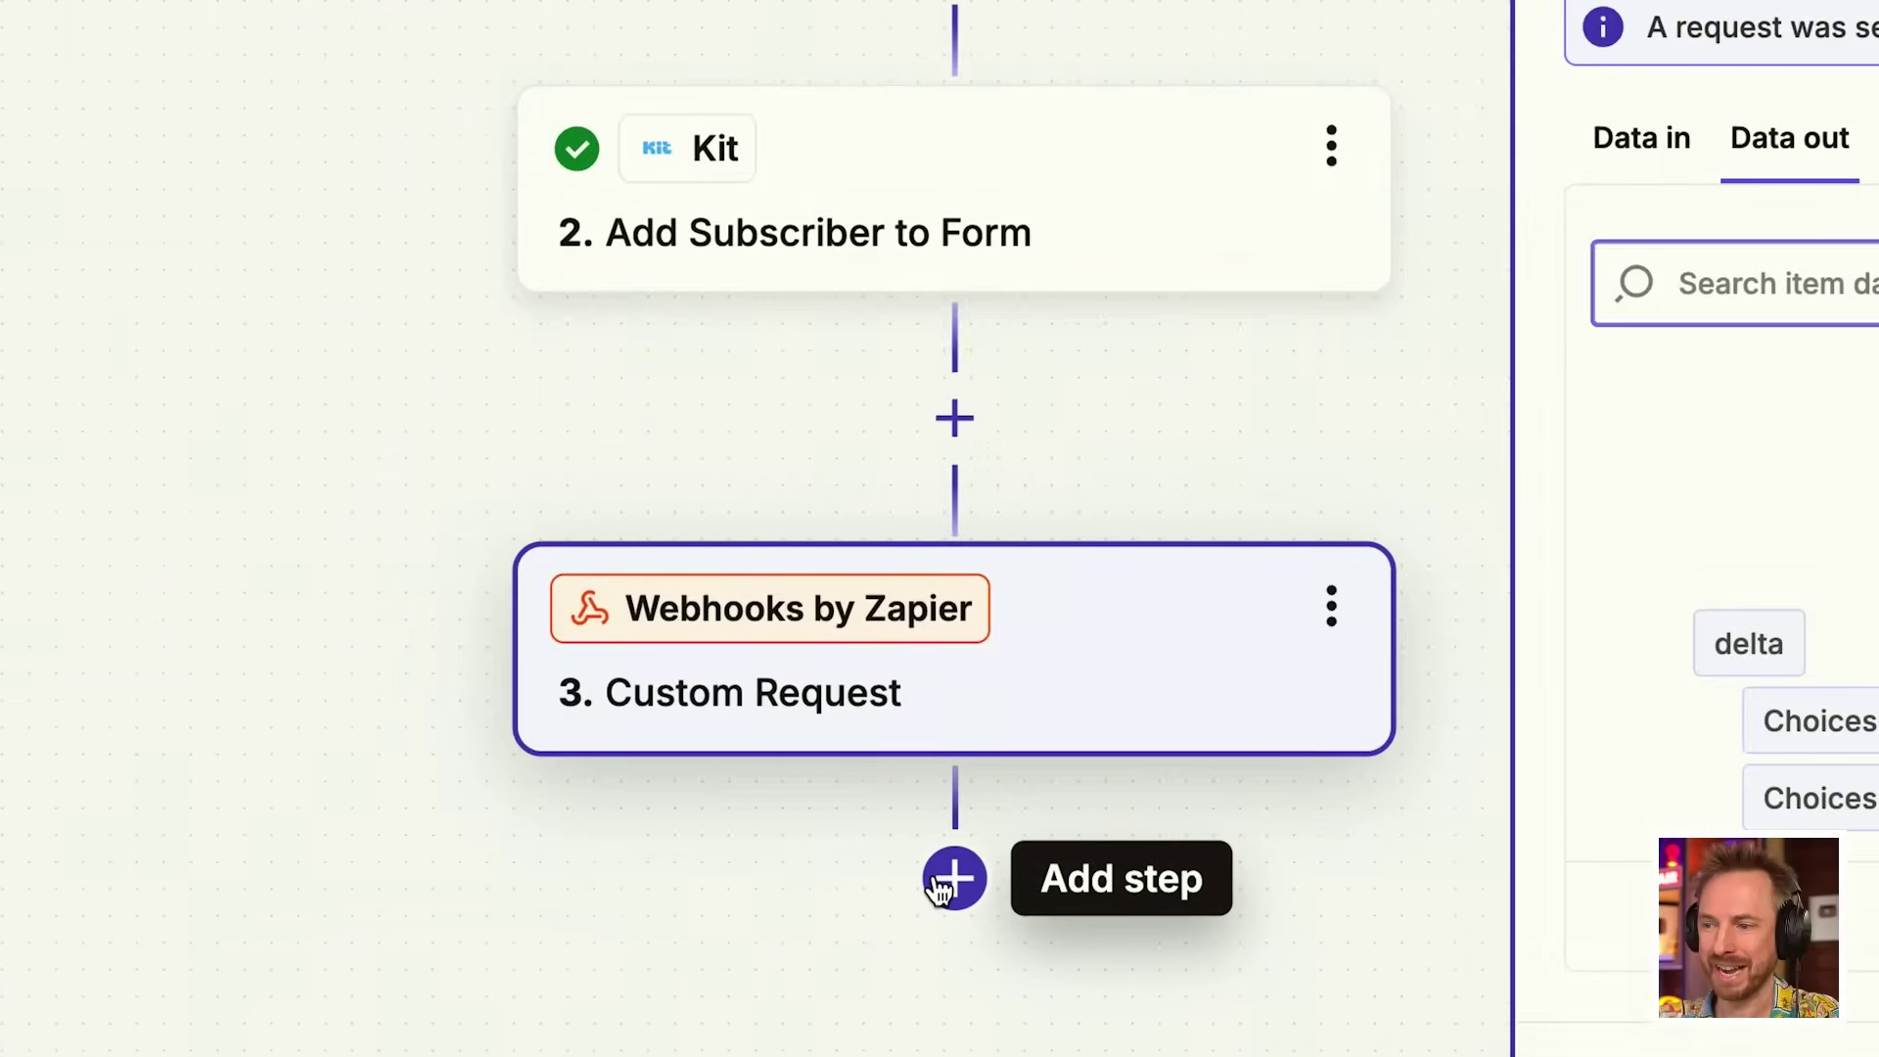
Step: Add step 4 as a ChatGPT (OpenAI) Conversation action and focus its User Message field
click(951, 879)
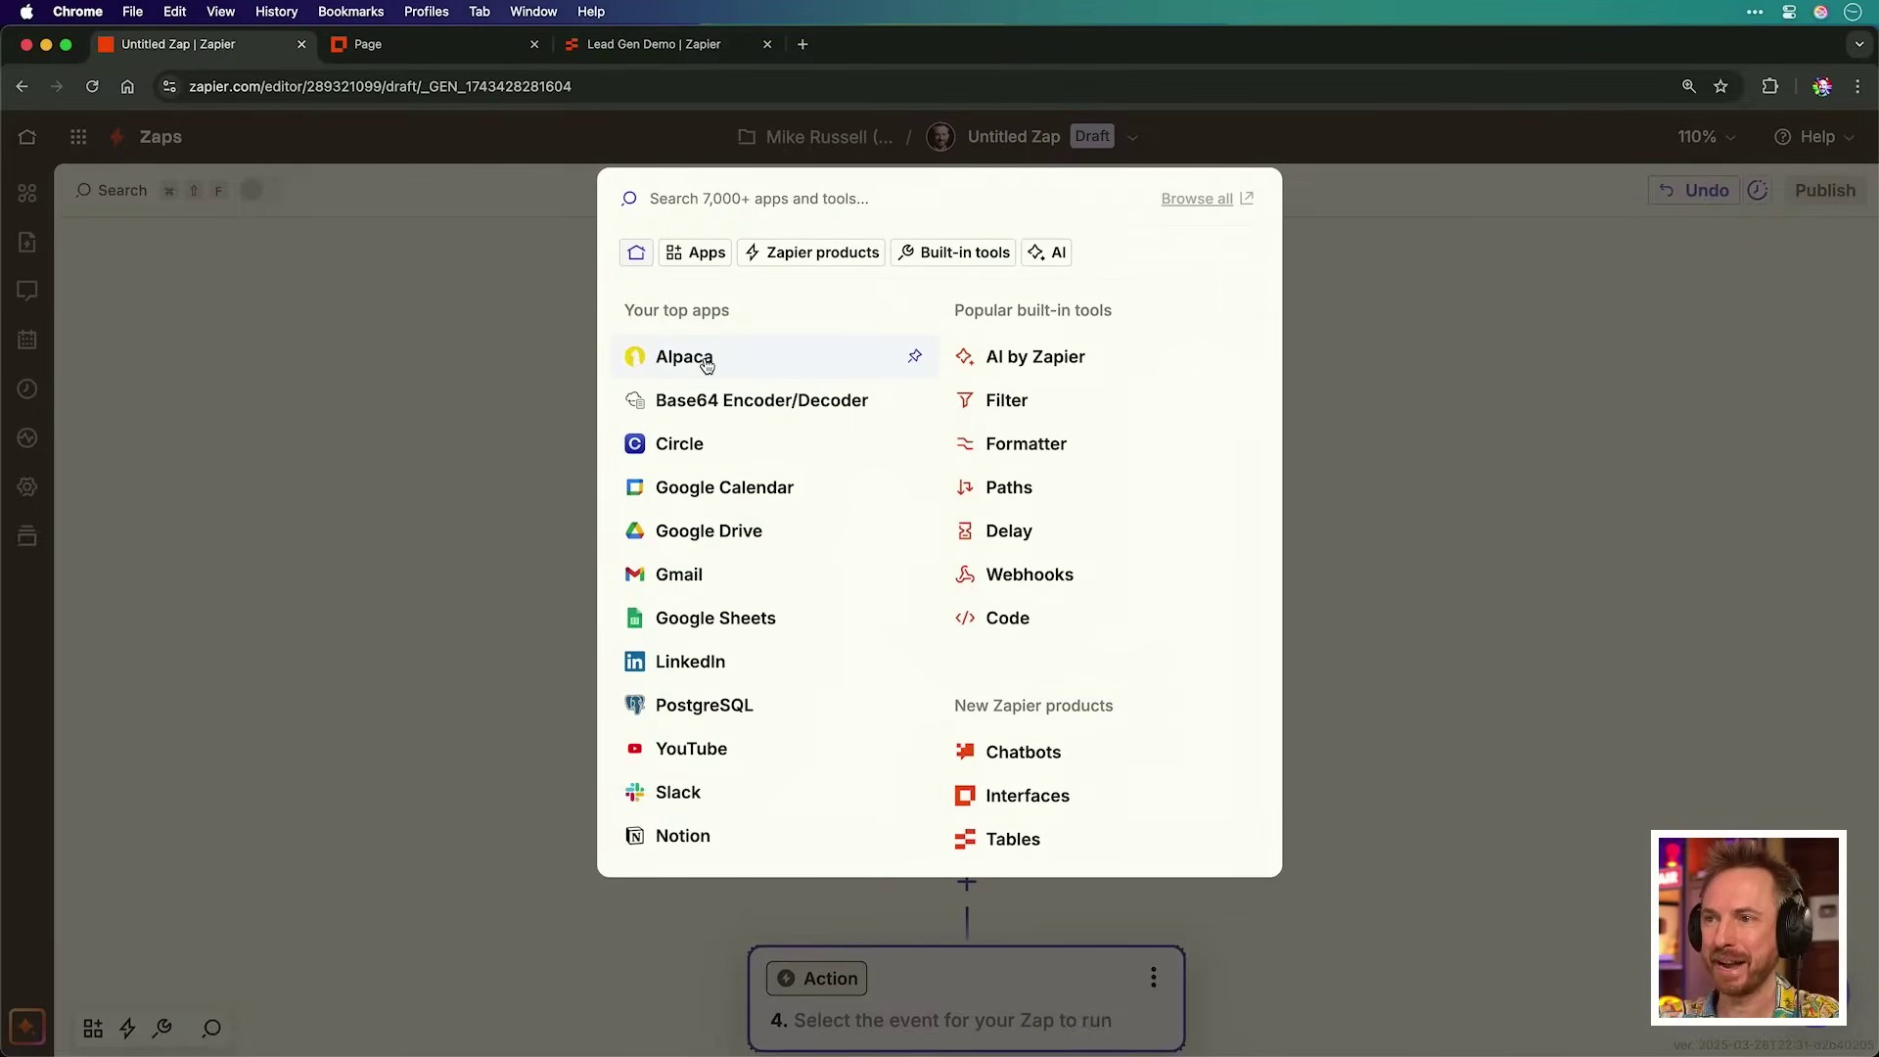
text(openai)
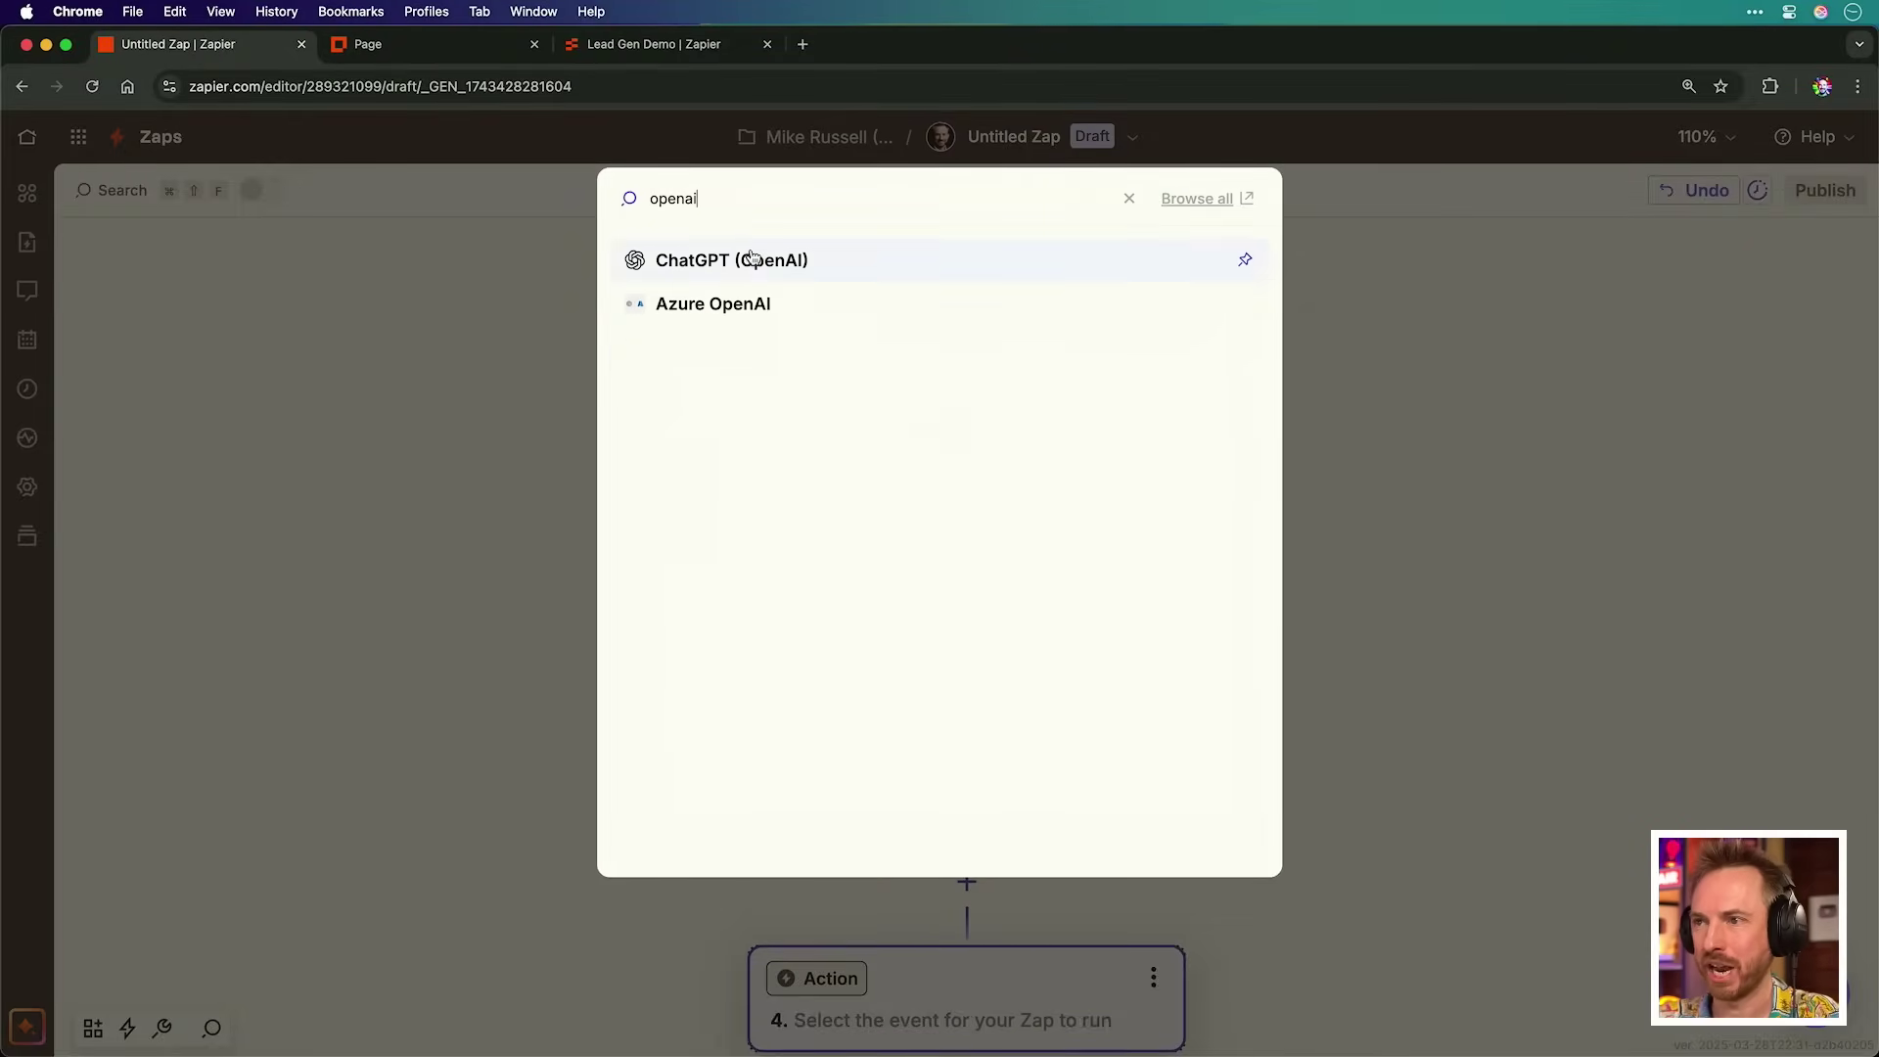
click(755, 262)
scroll(925, 527, down, 2)
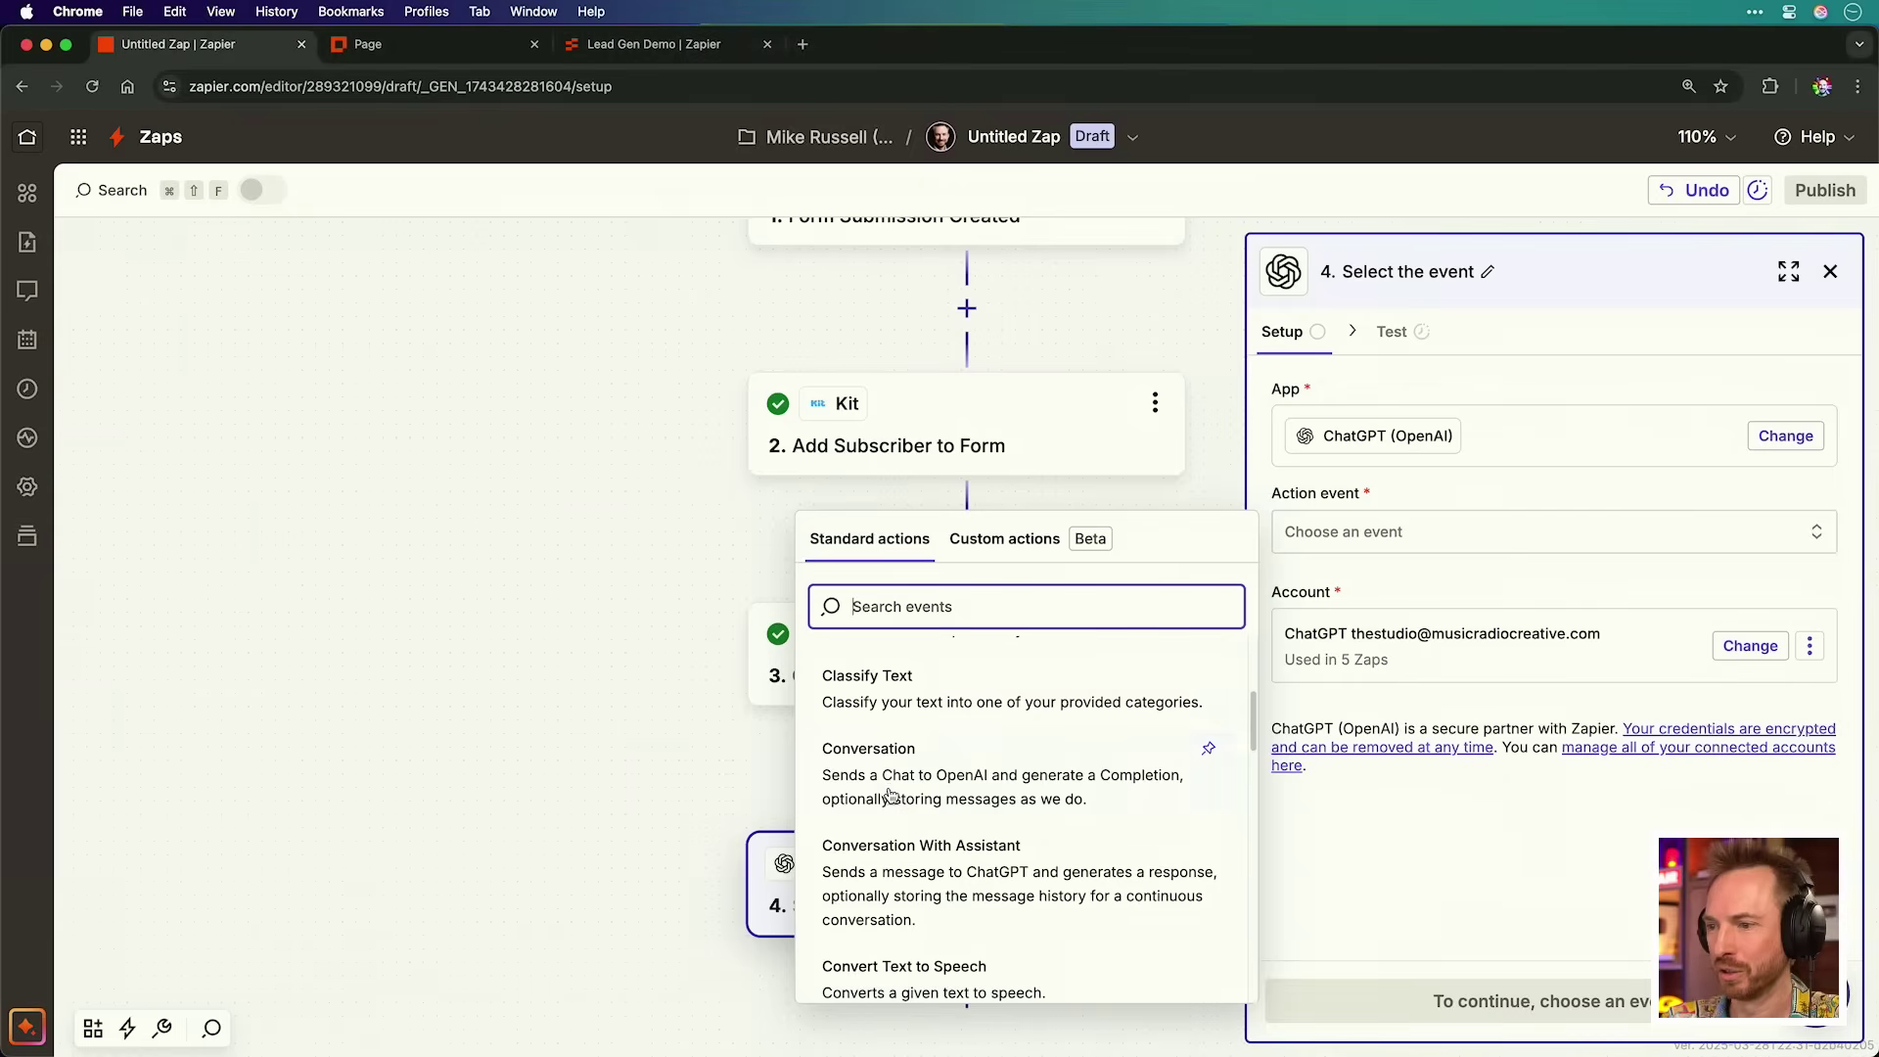
click(980, 793)
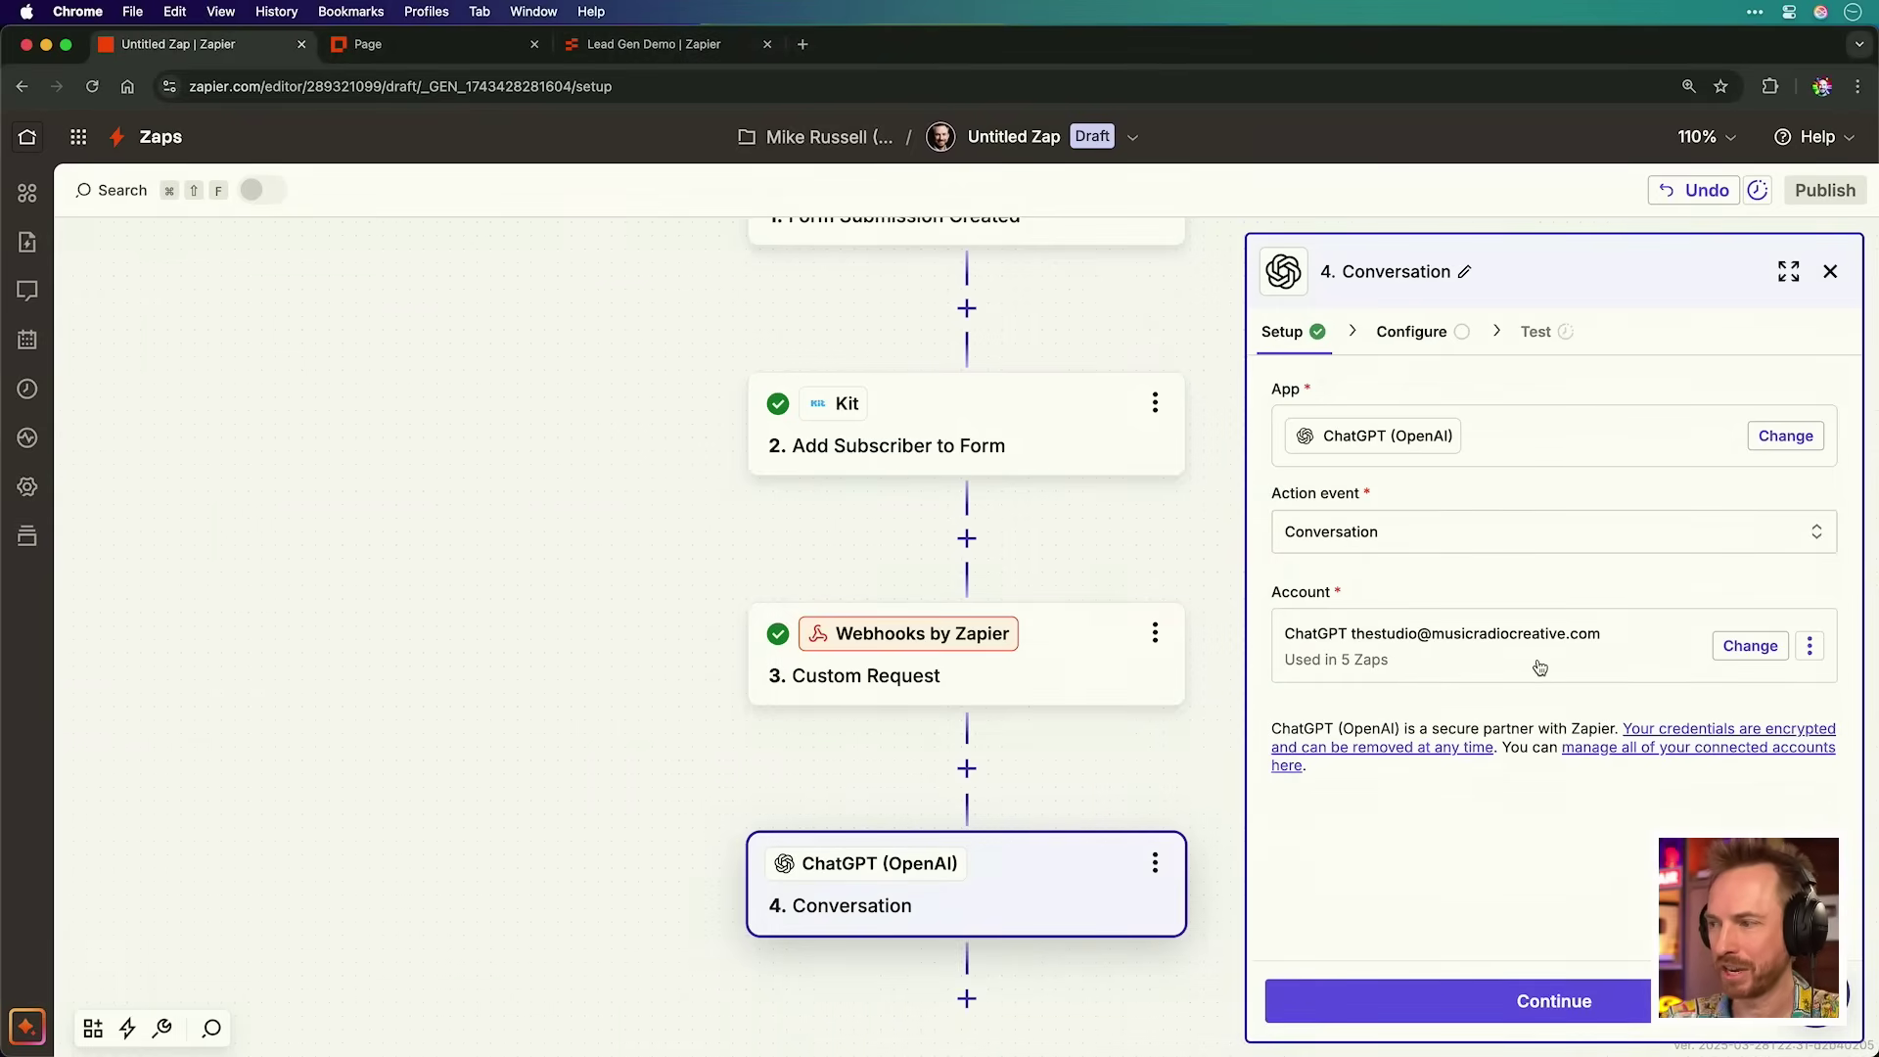
click(1396, 325)
click(1454, 436)
Step: Paste the email prompt, inserting the submitted name and the Perplexity webhook's Choices Message Content
text(Write a short, friendly informal email to and use a fact or two from this info about them: . Make the email slightly funny and sign off from Mike Russell at Creator Magic. Always include a link to join the Creator Magic community https://mrc.fm/cmc)
click(885, 395)
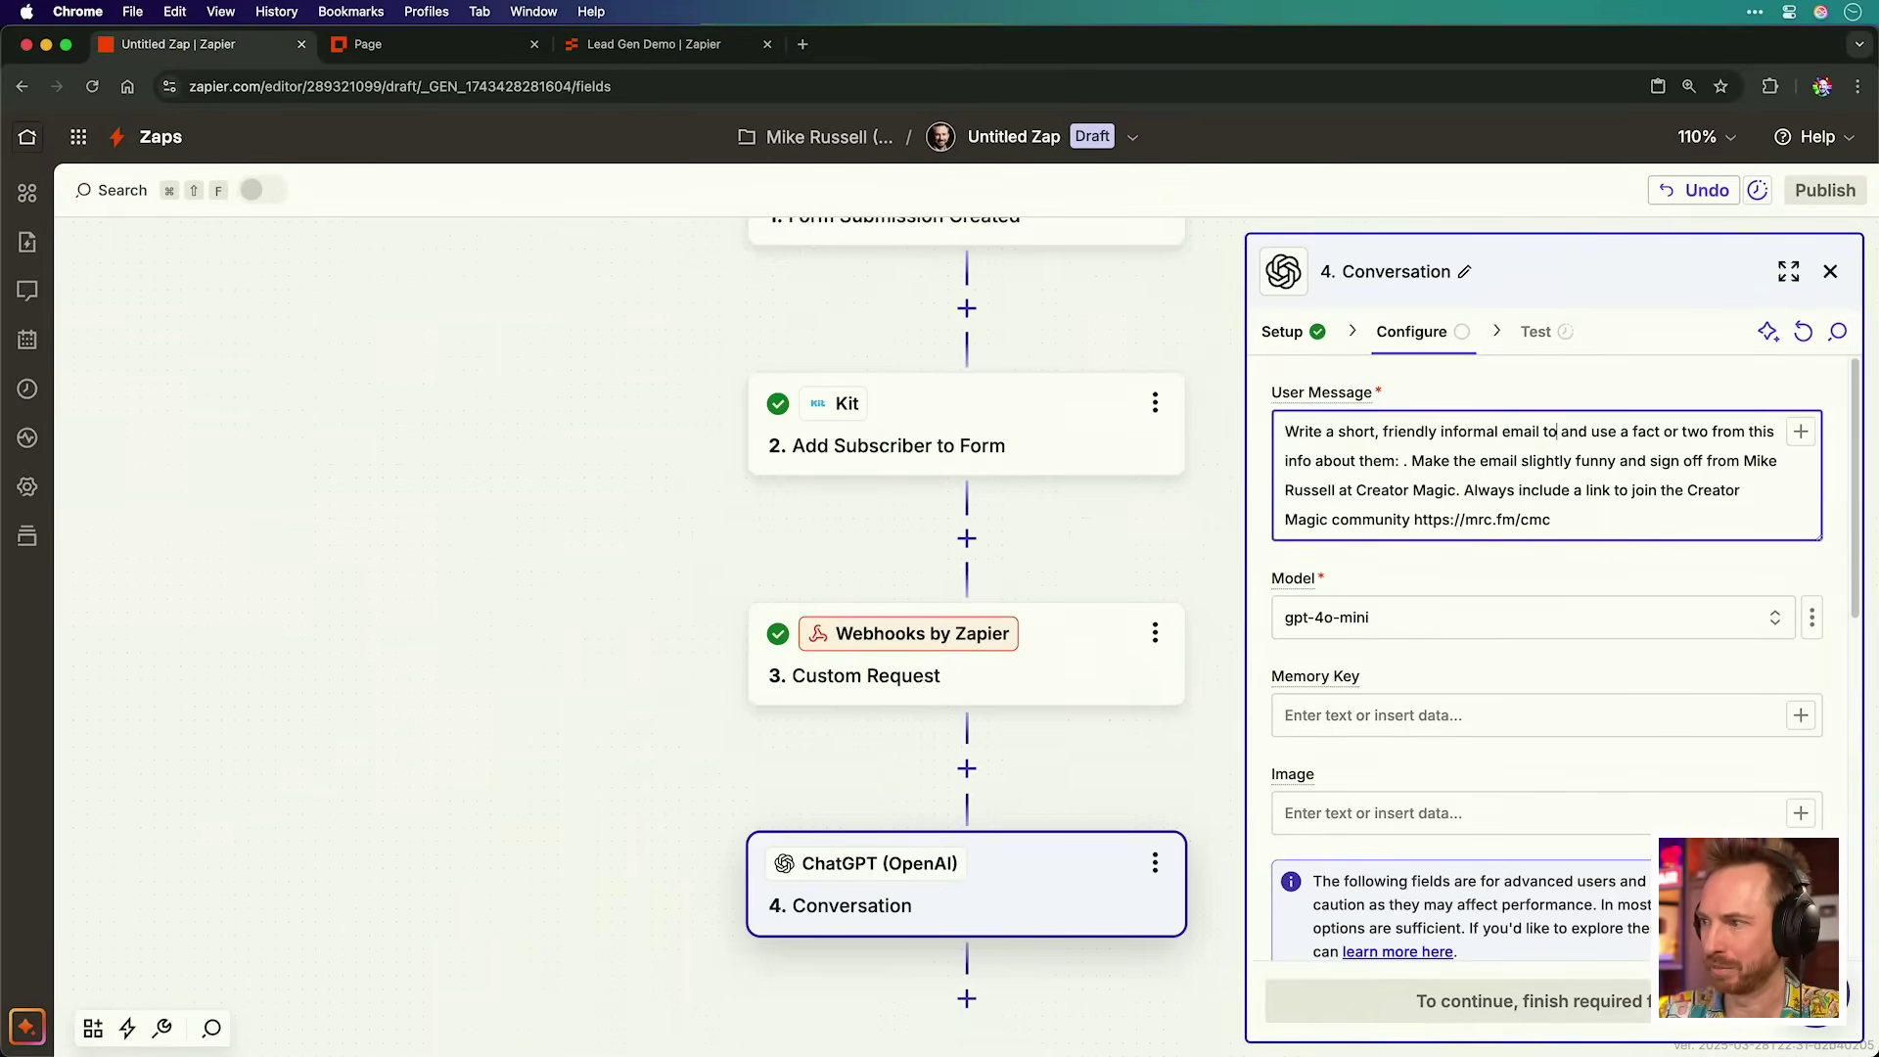
text(/)
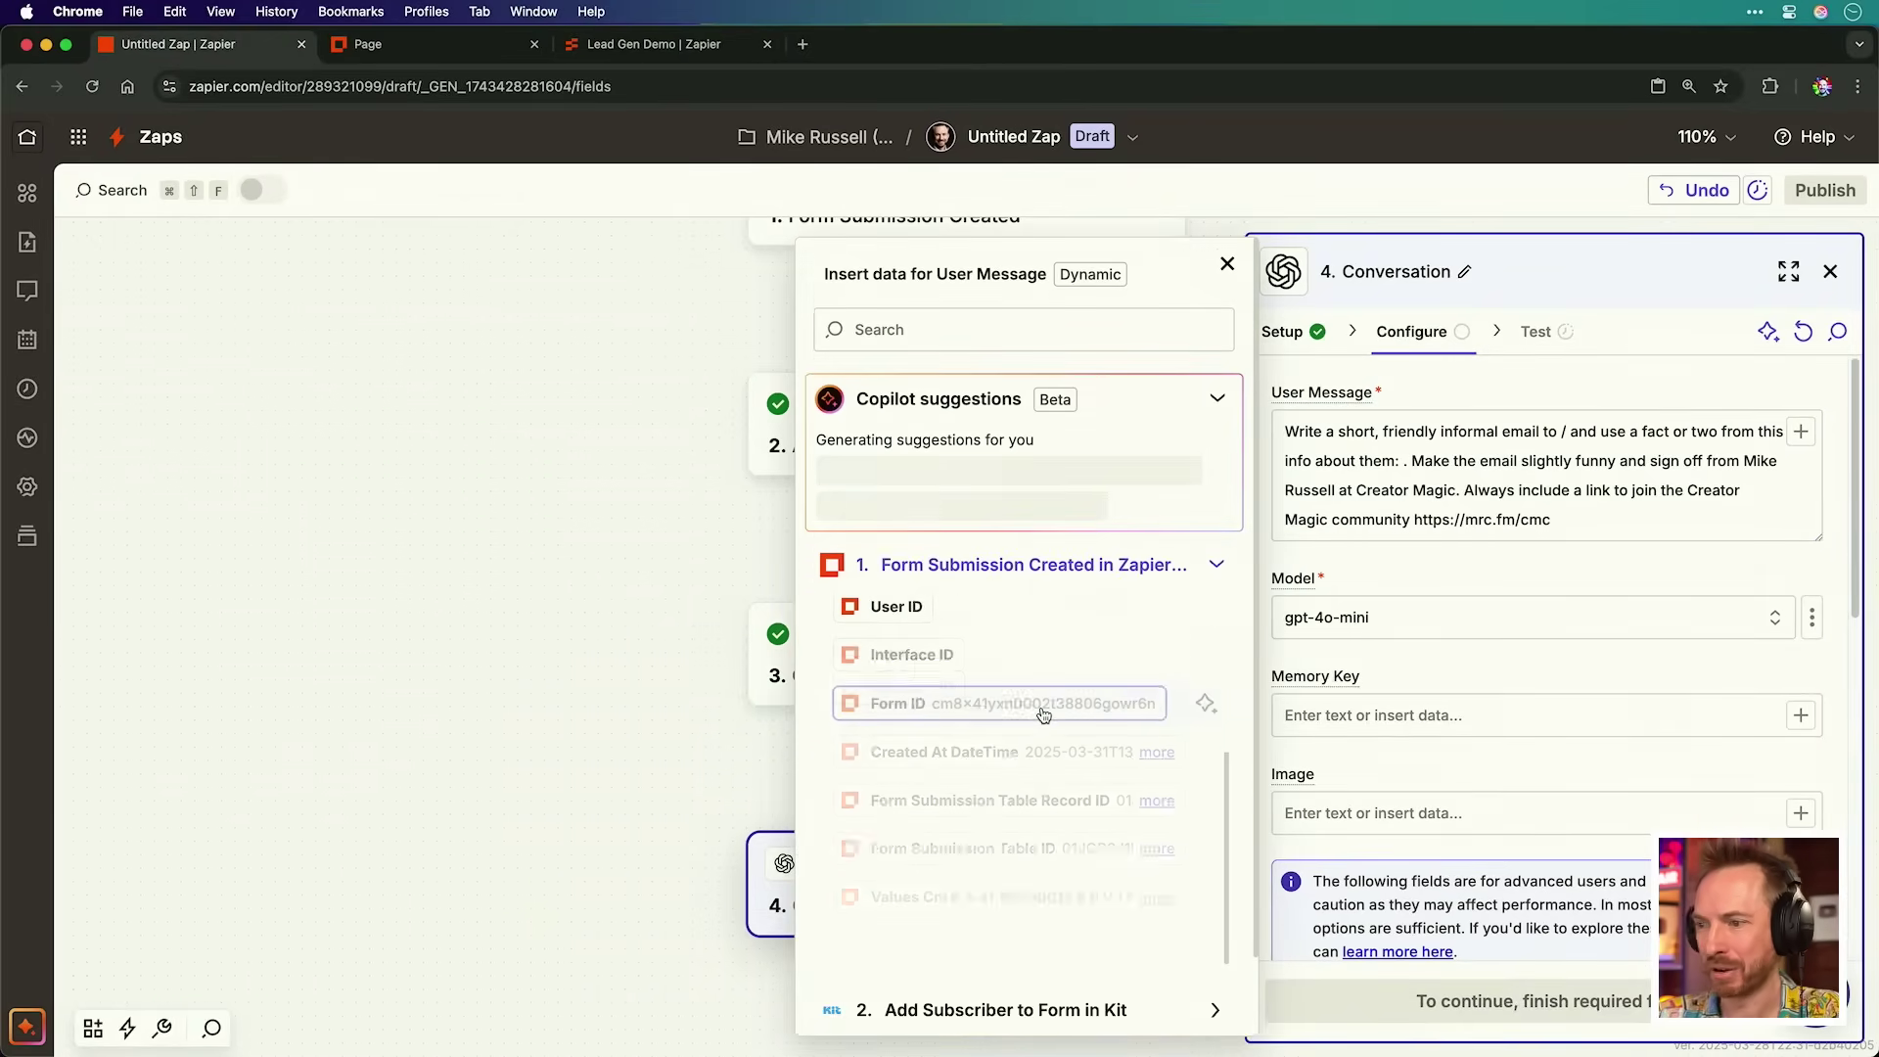
scroll(1111, 905, down, 3)
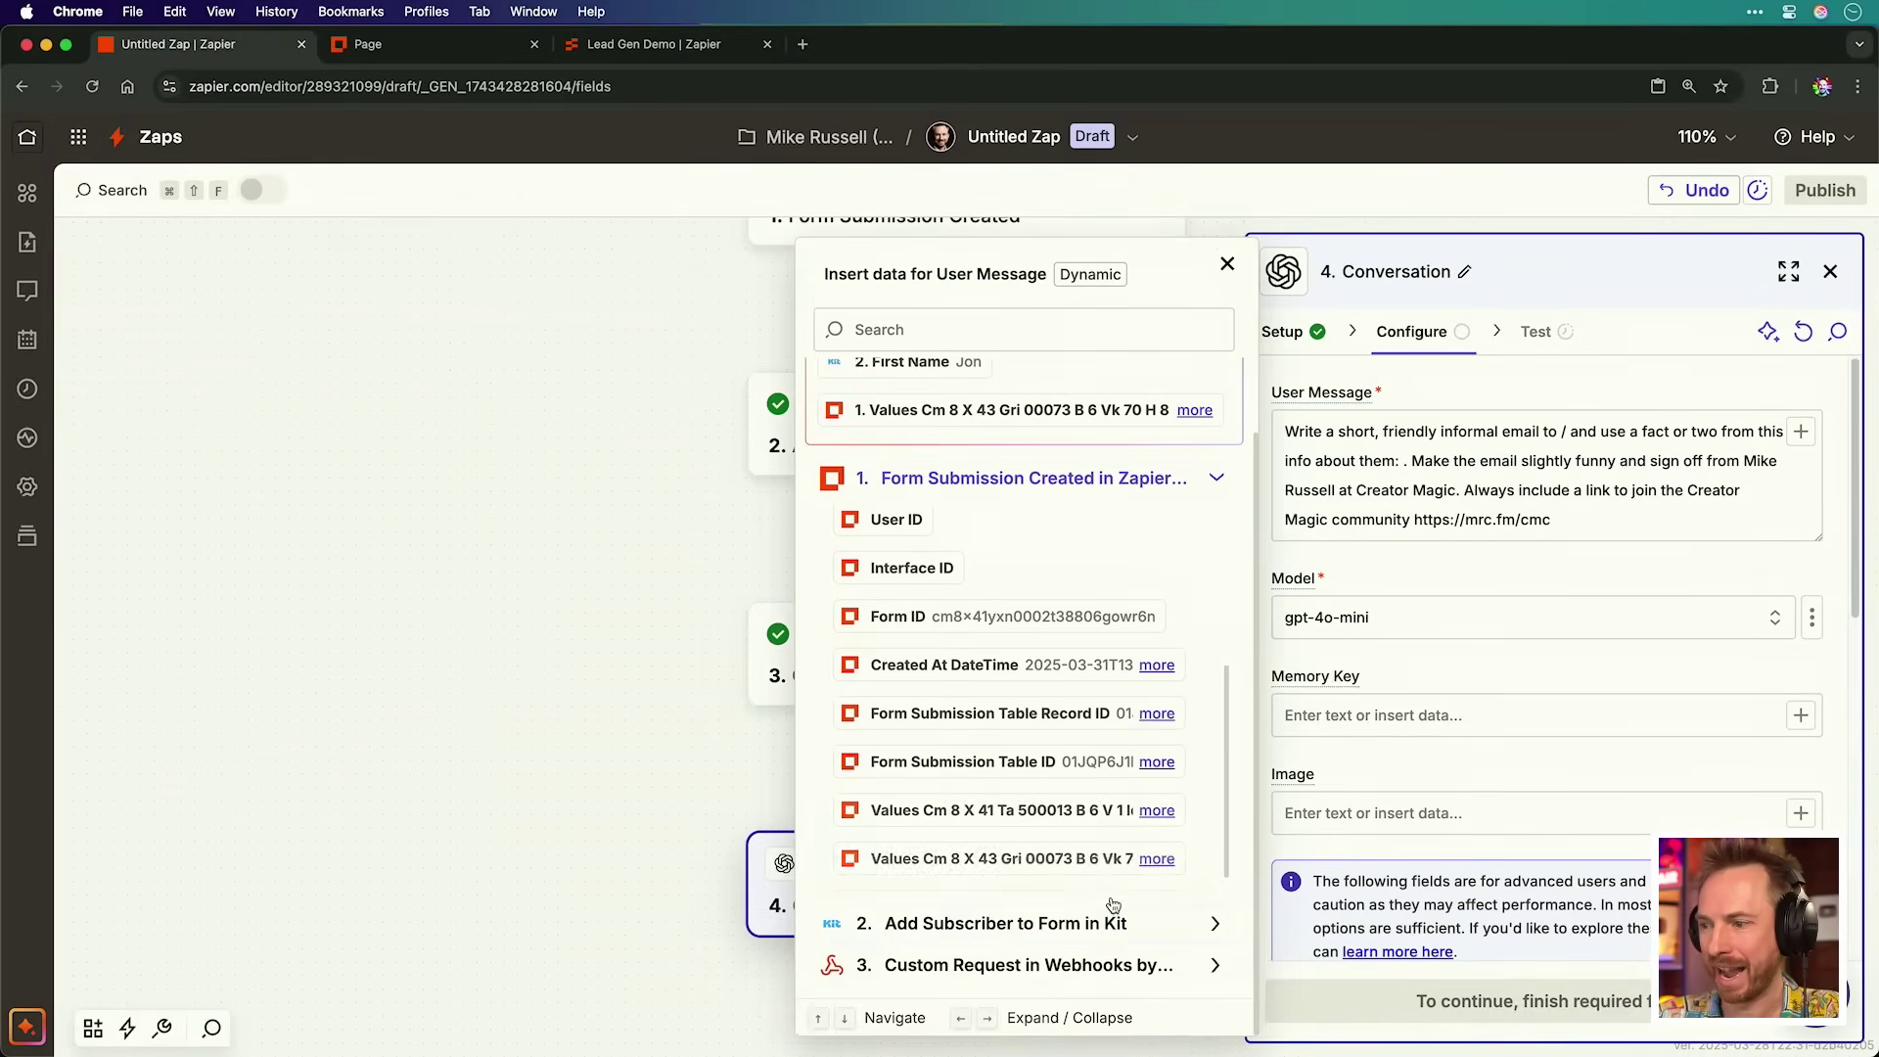
click(1154, 808)
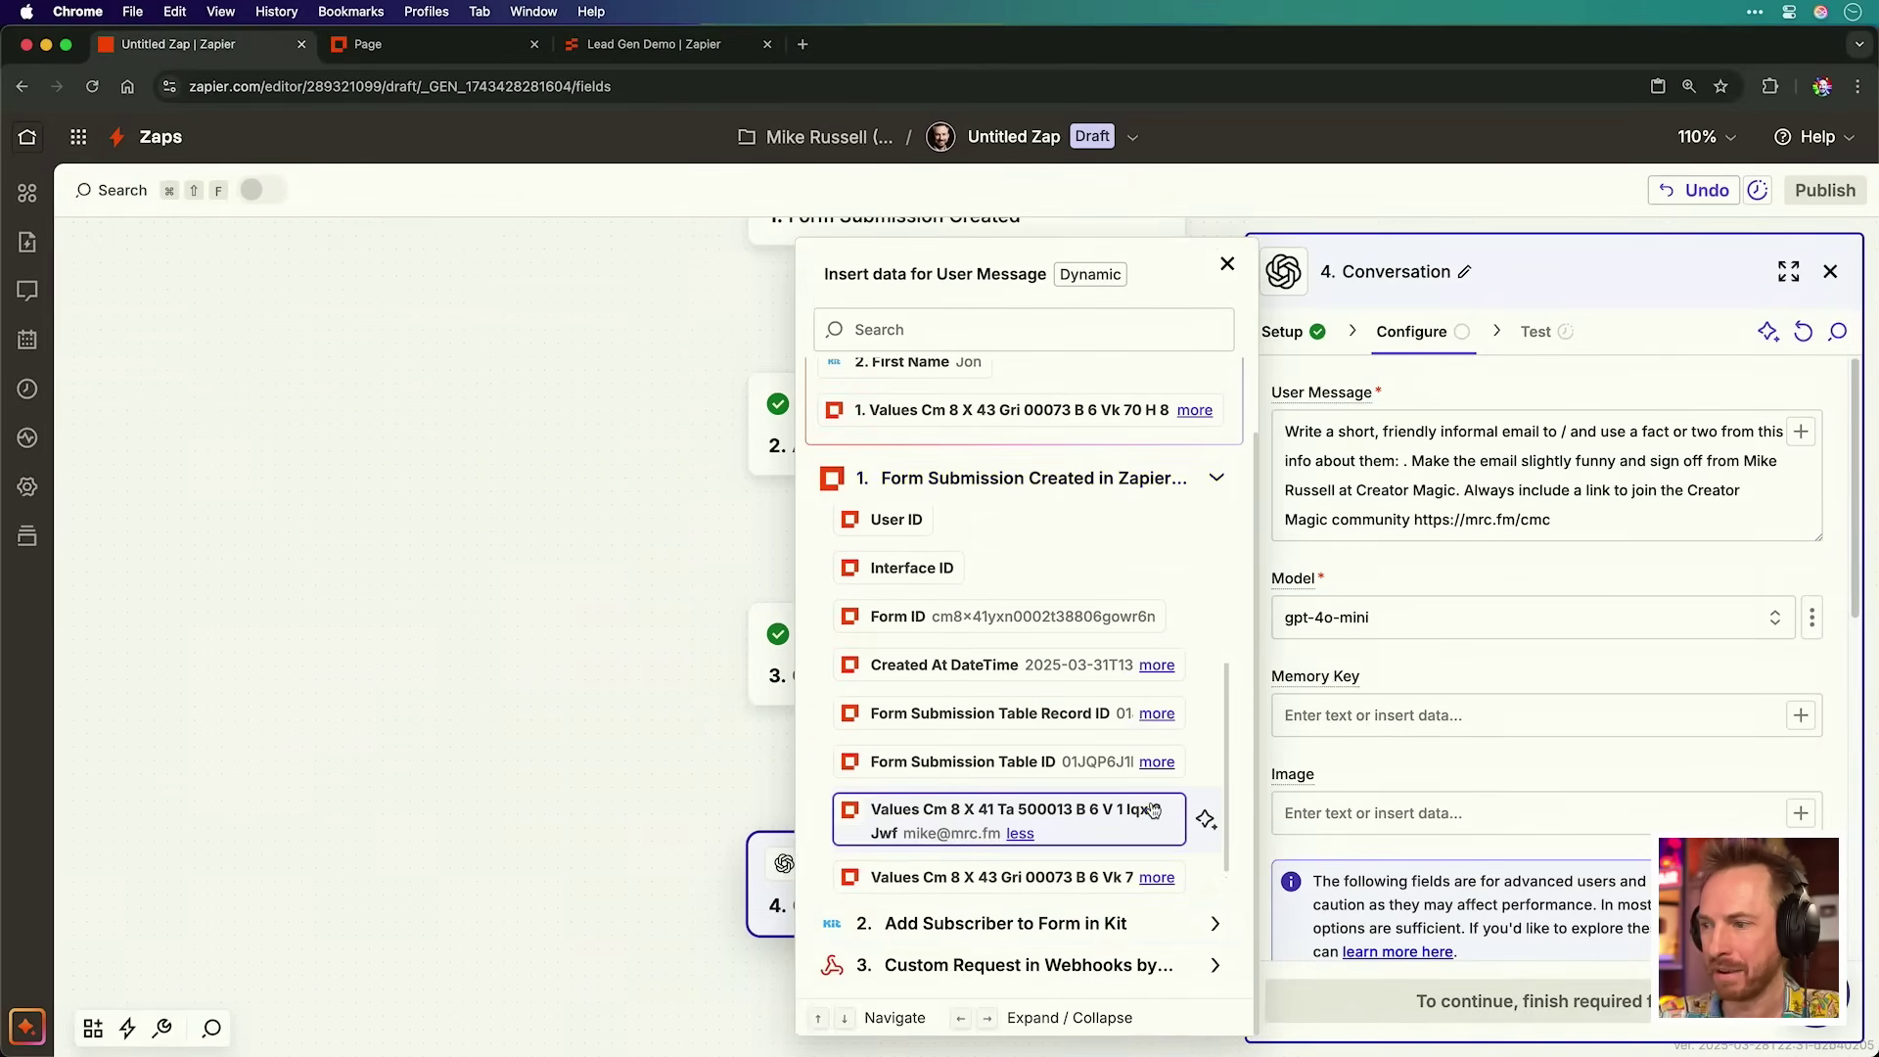
click(1154, 880)
click(947, 819)
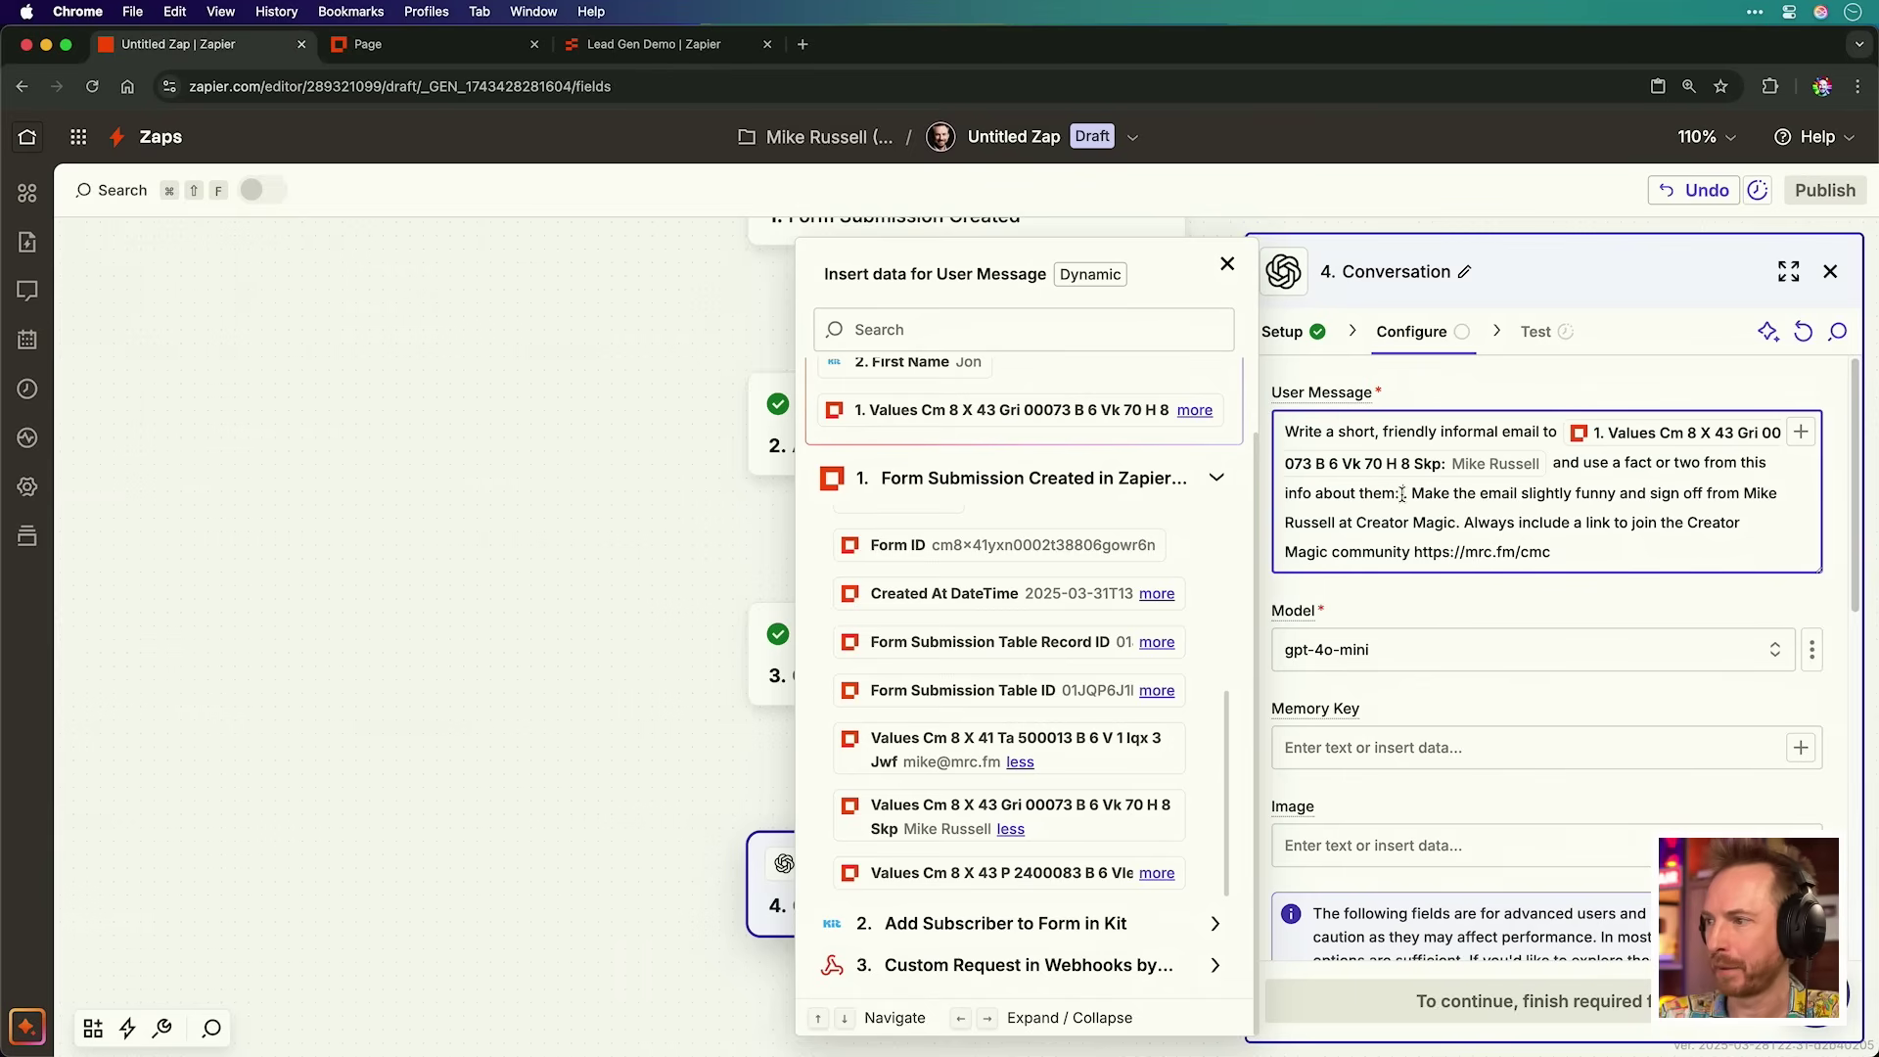
text(/ .)
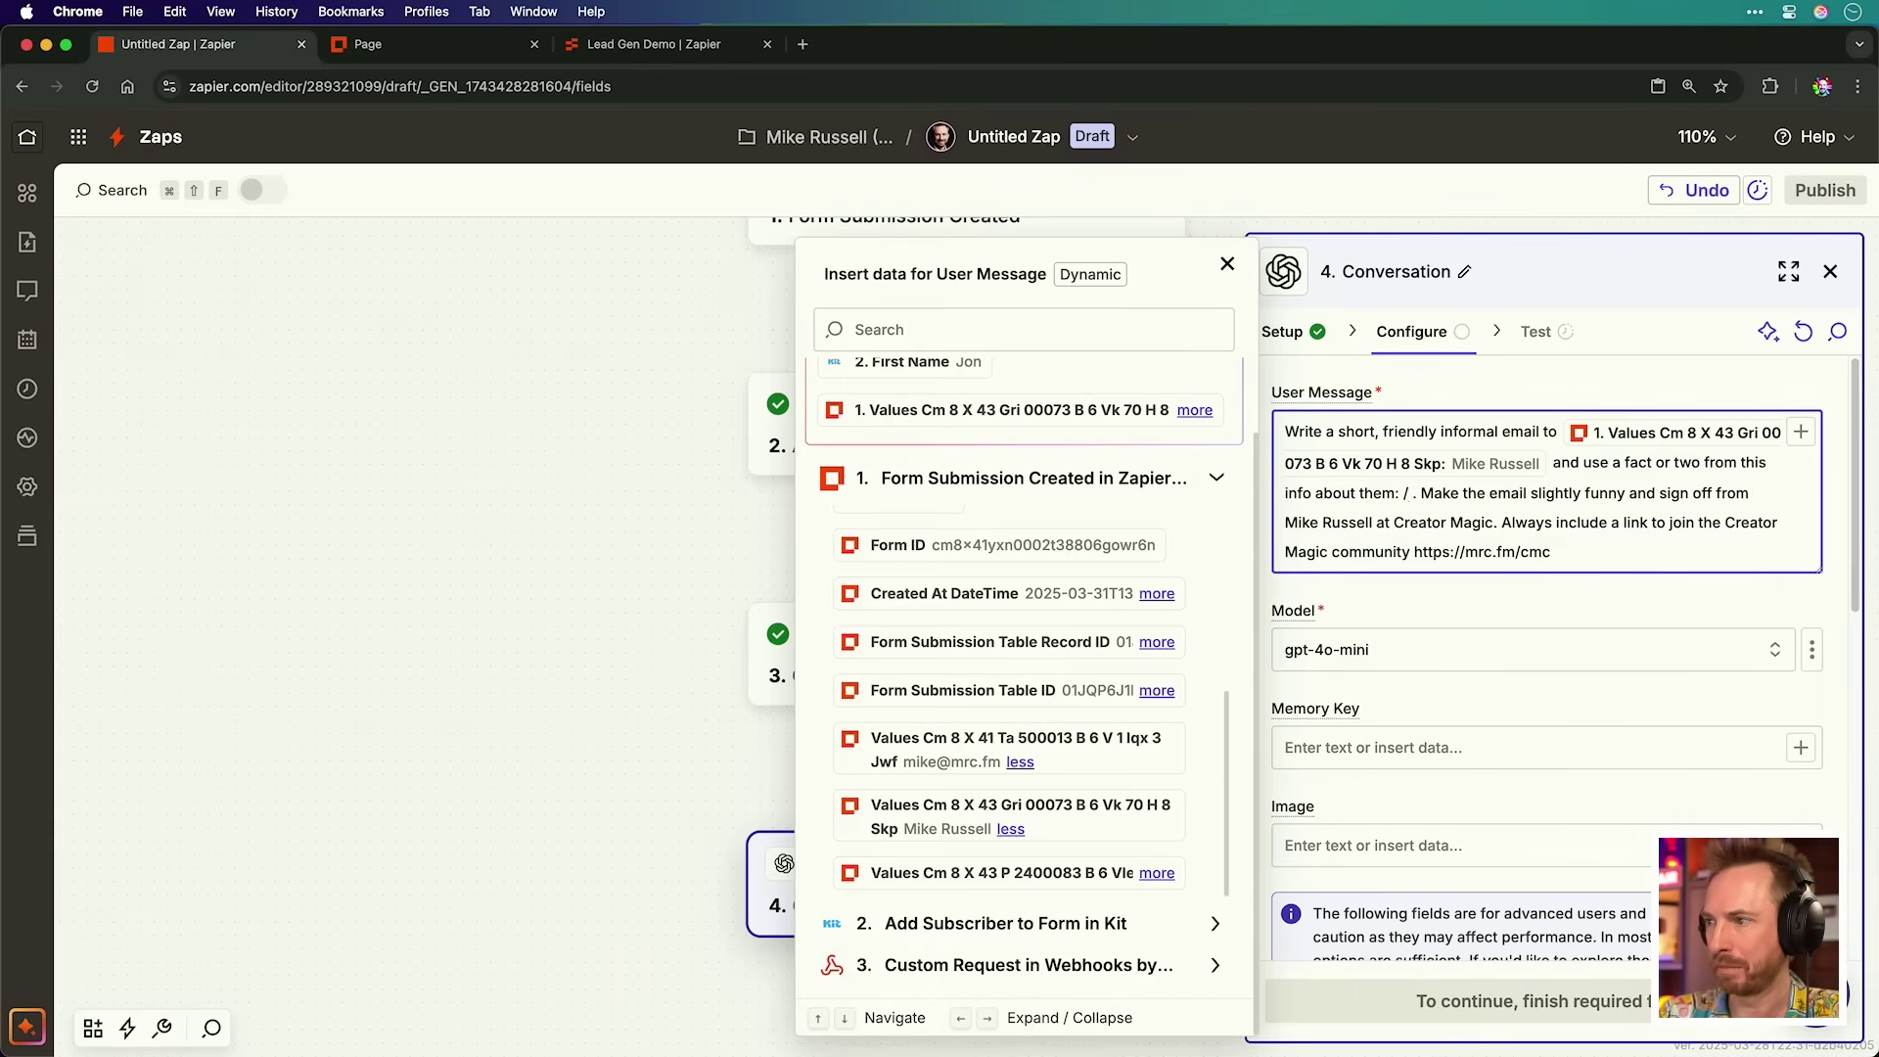
click(998, 989)
scroll(948, 922, down, 5)
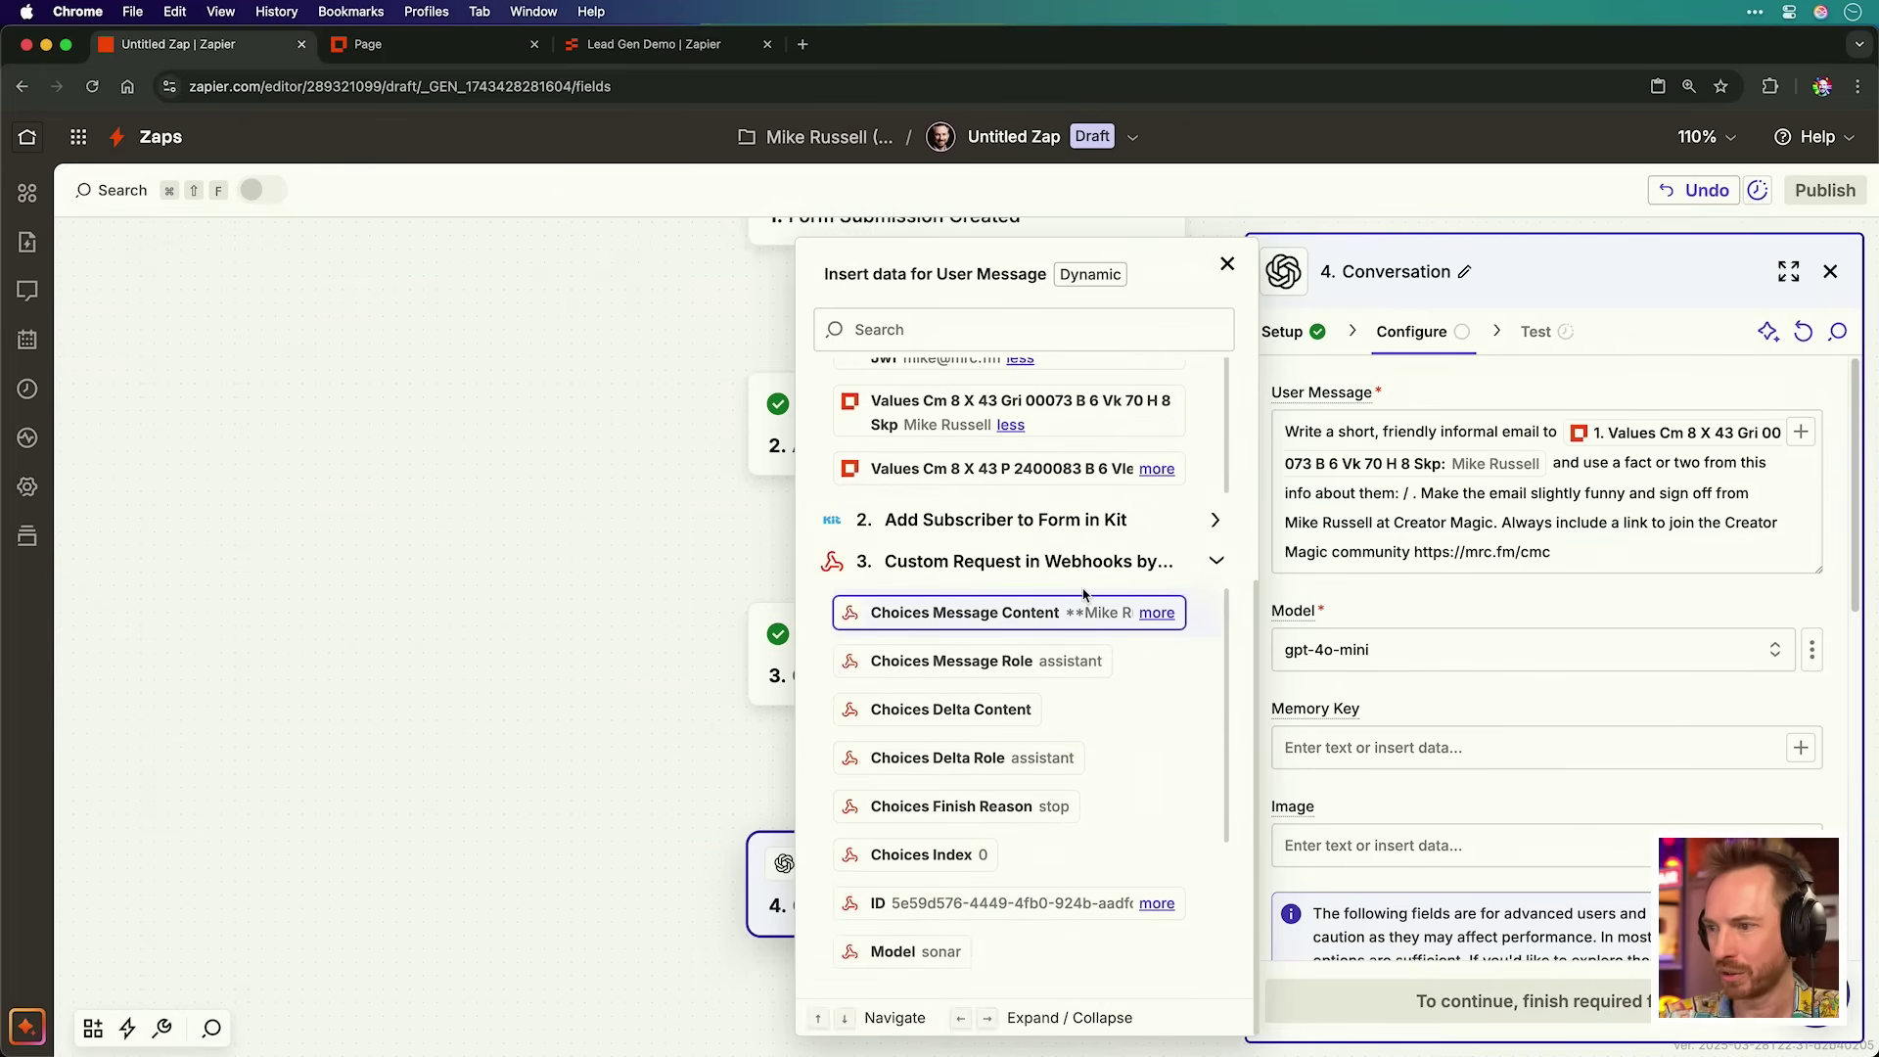
click(1058, 614)
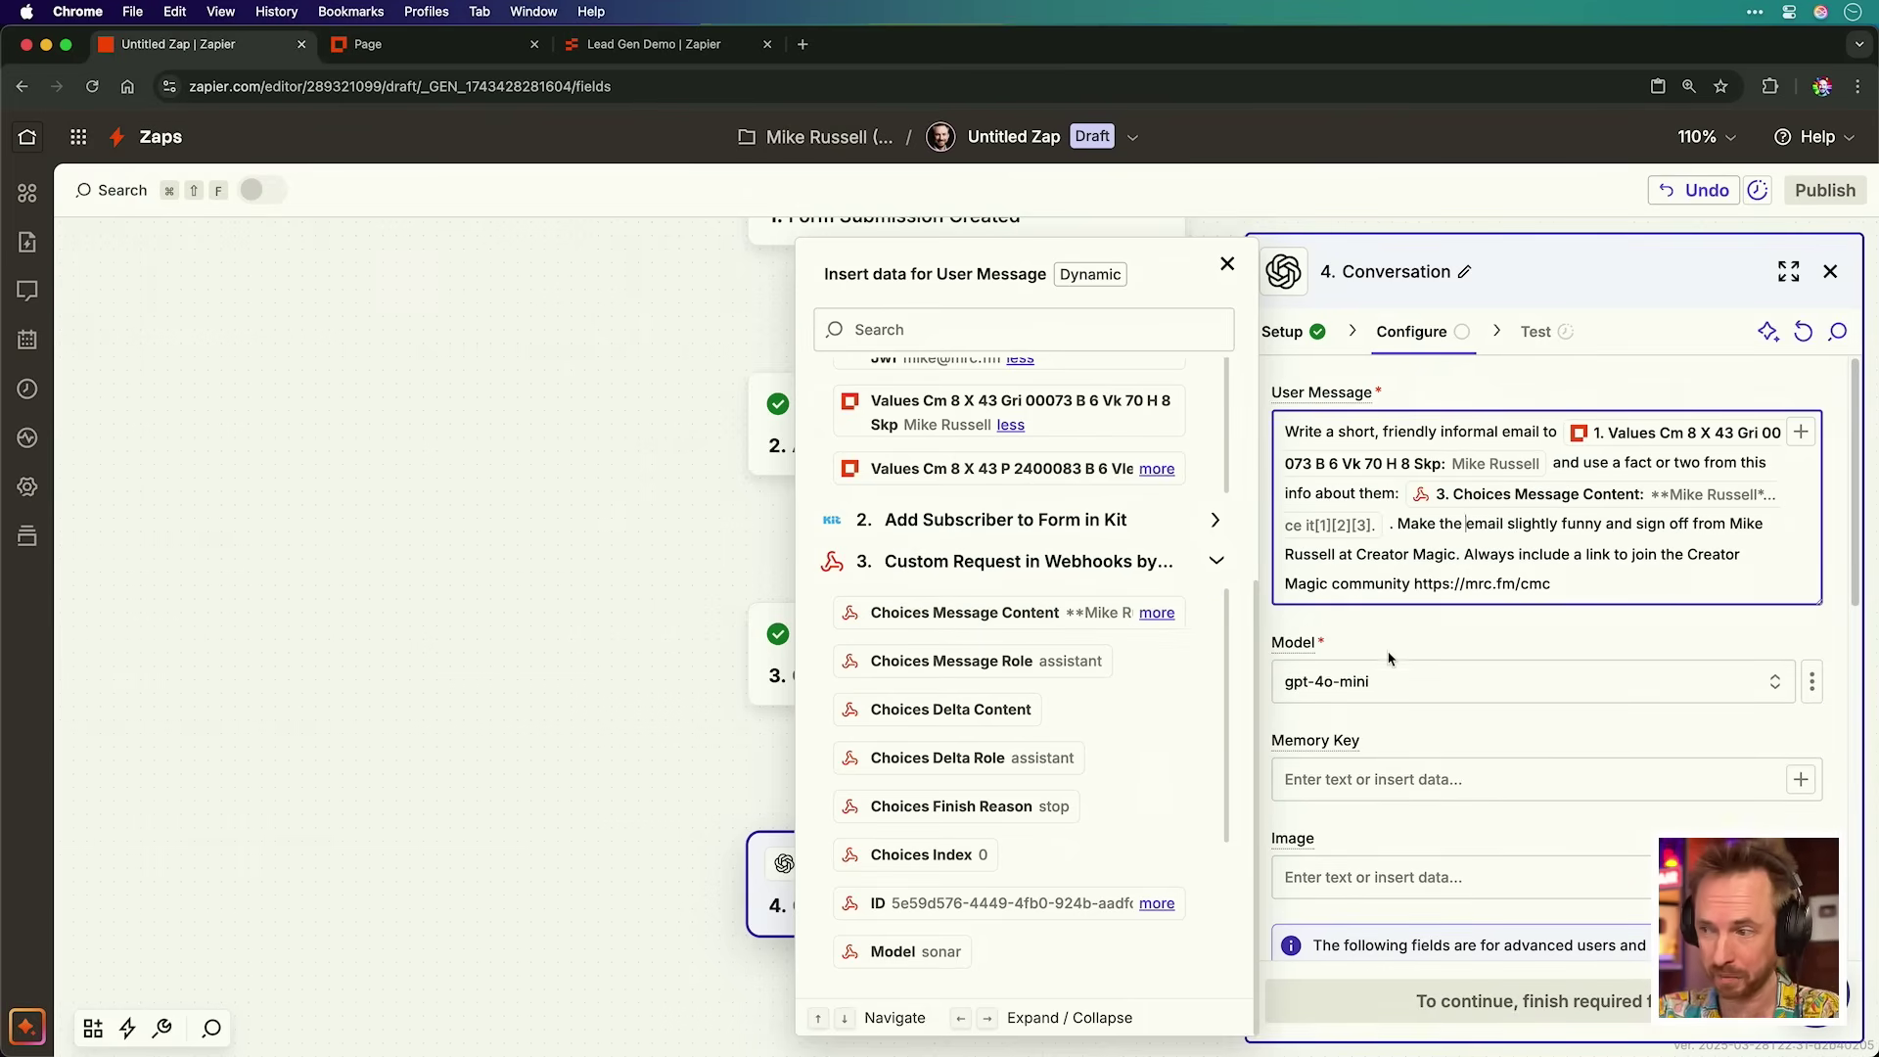
Step: Use model chatgpt-4o-latest with the funny-assistant email prompt as Assistant Instructions, then continue
click(1376, 682)
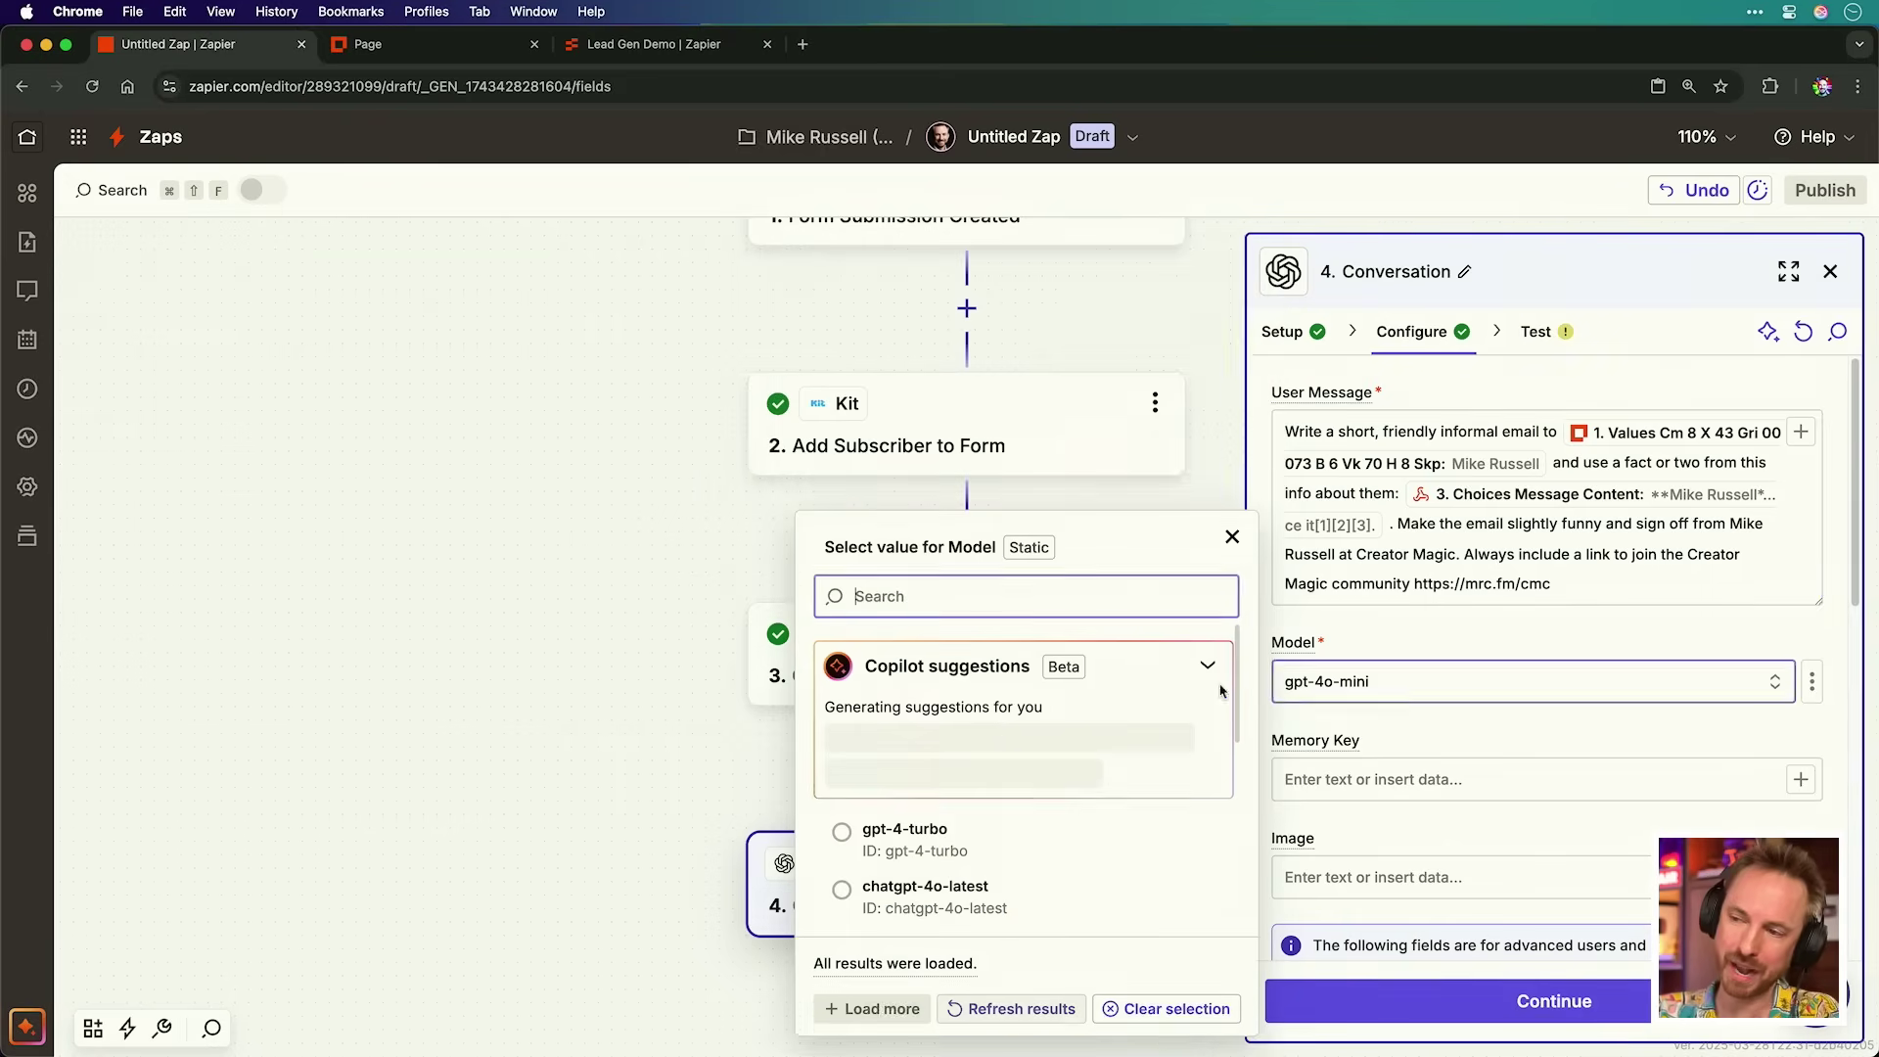
click(957, 891)
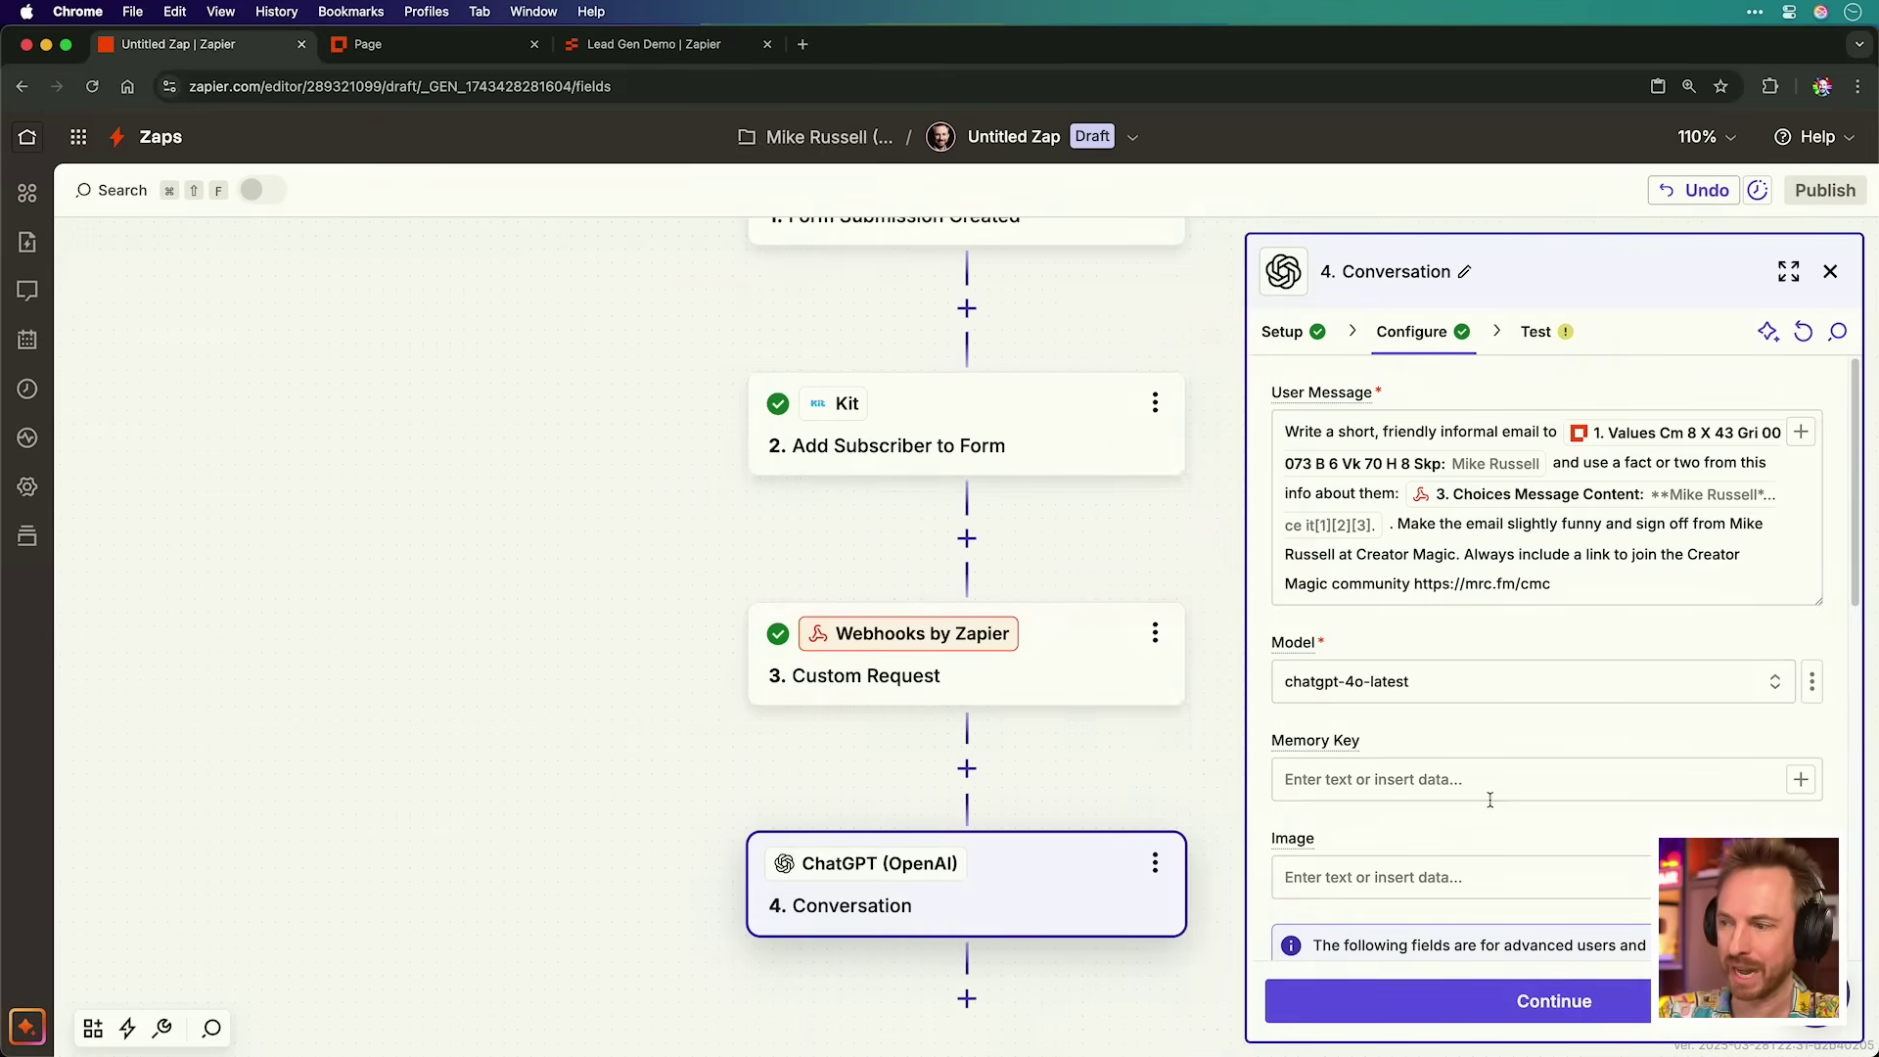
scroll(1483, 786, down, 5)
click(1677, 788)
key(ctrl+a)
text(You are a funny helpful assistant. Write a short friendly informal email. Never use markdown or any formatting. Never include title or any other instructions or replies ONLY the body text of the email. Always reply from: Mike Russell Creator Magic https://www.youtube.com/@CreatorMagicAI)
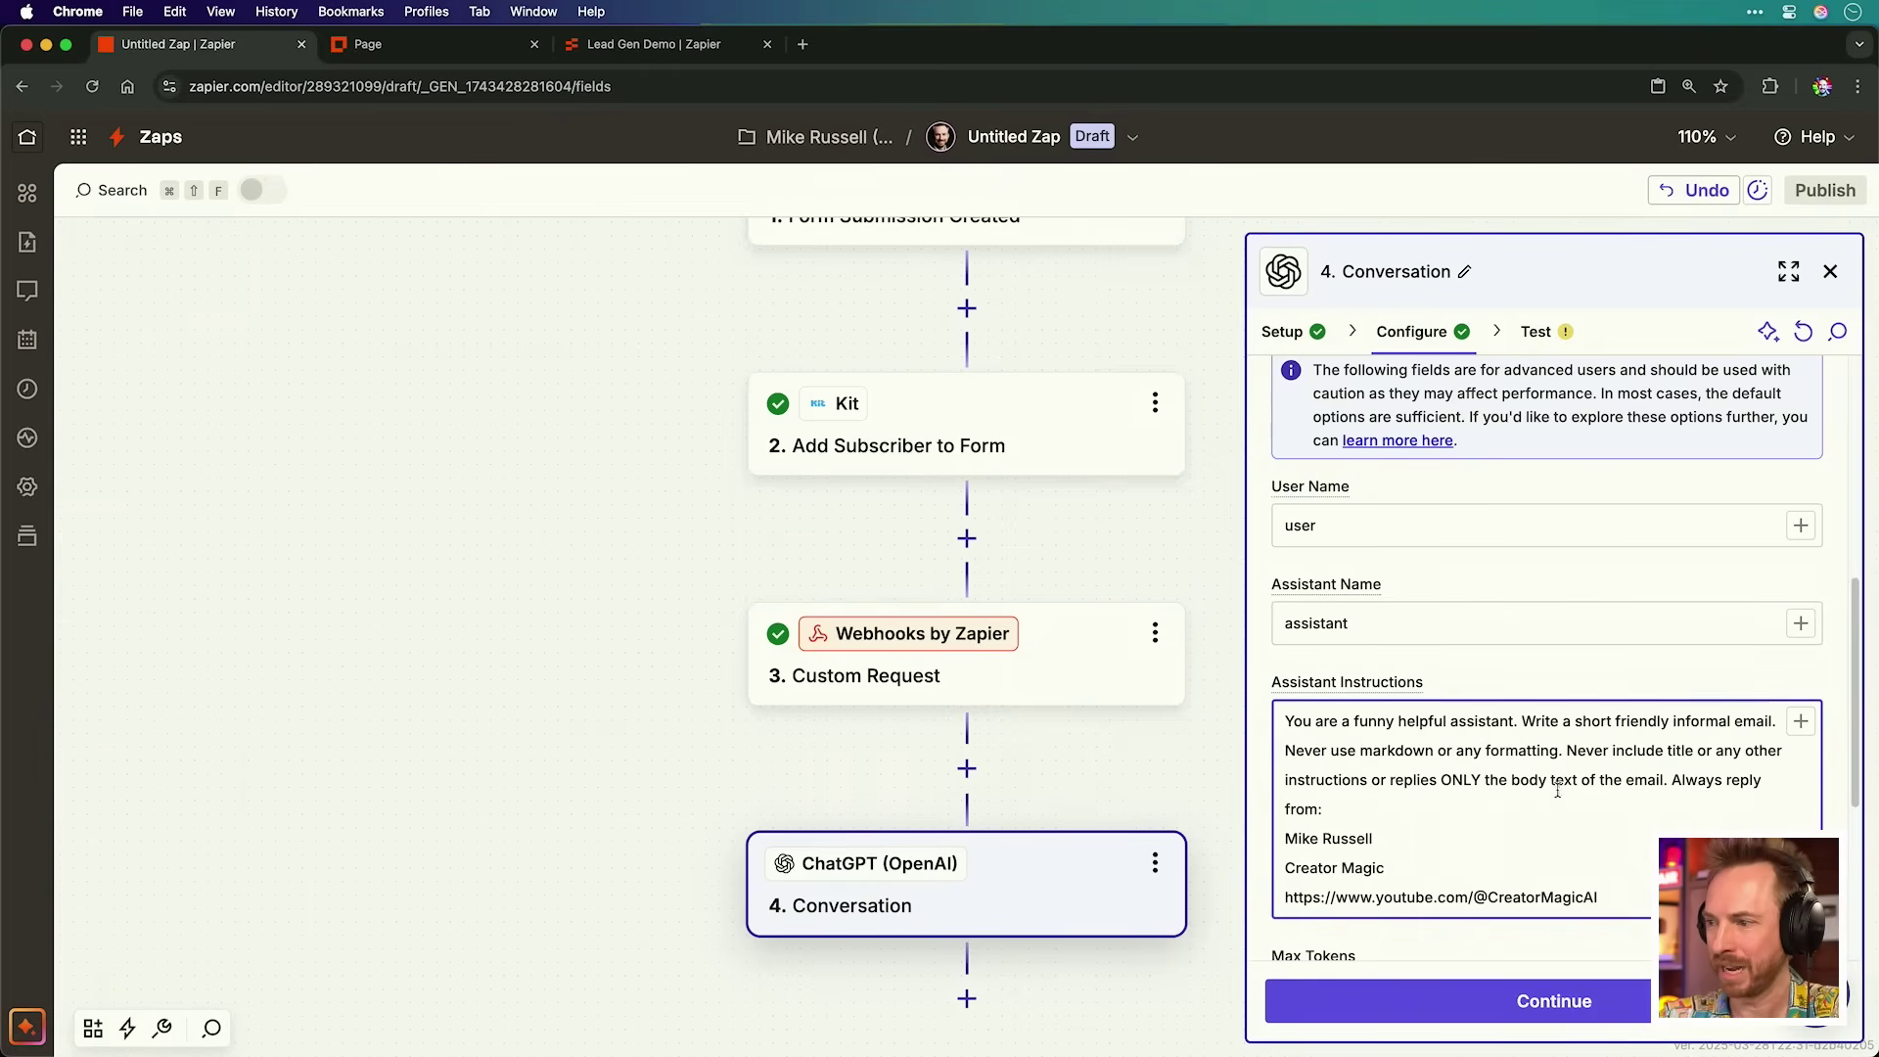
scroll(1478, 761, down, 2)
scroll(1633, 740, down, 1)
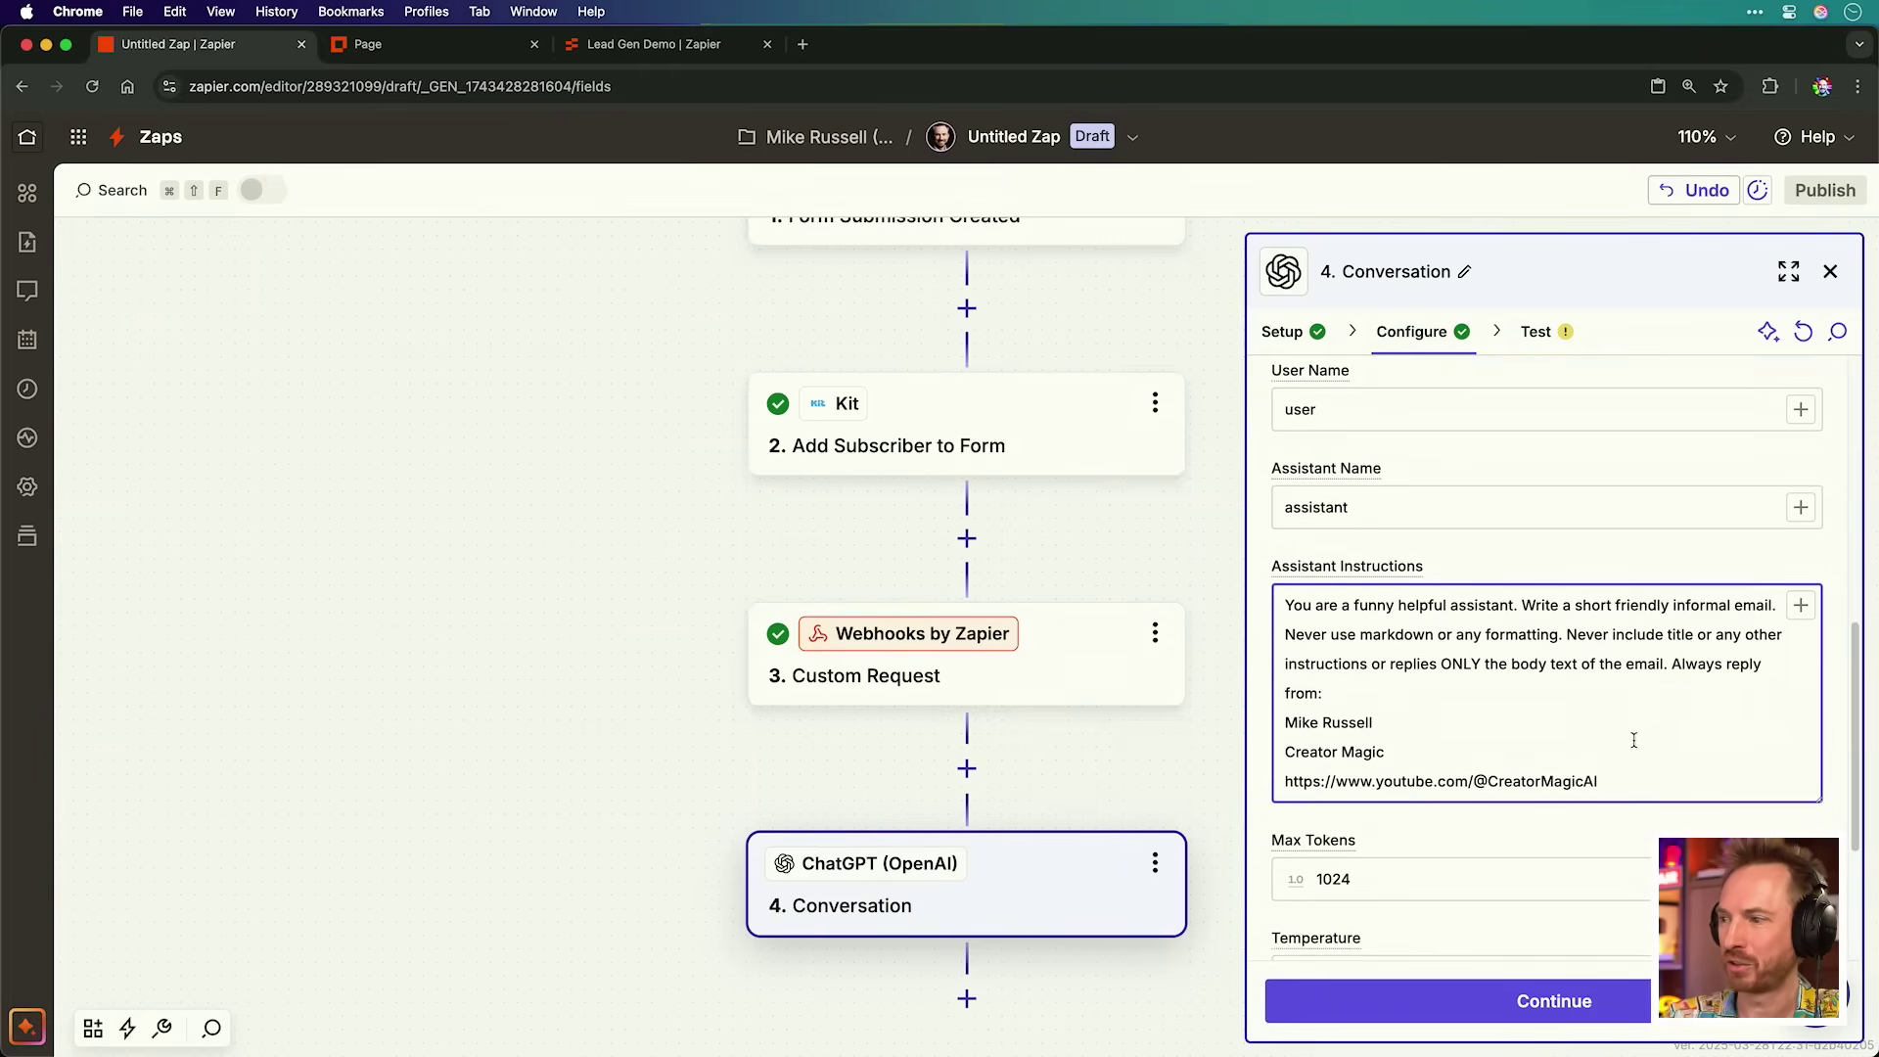
double_click(1459, 665)
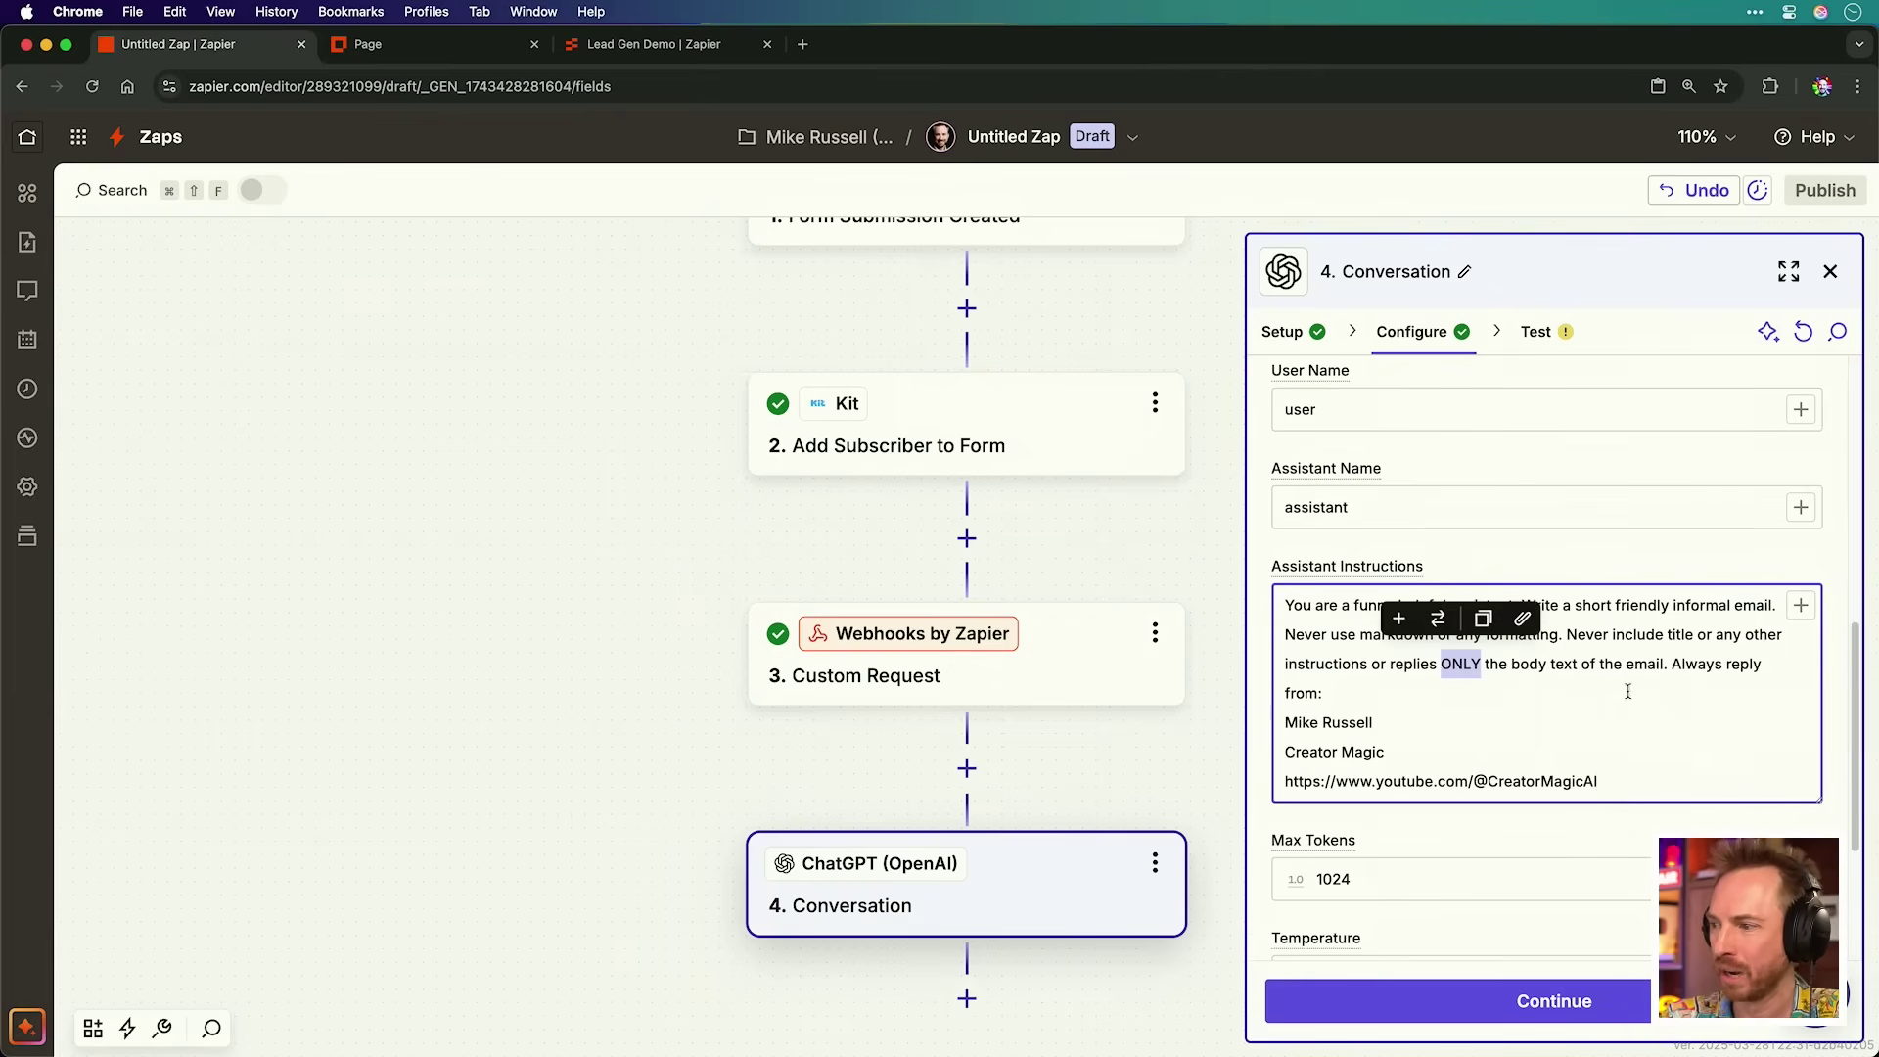
click(1715, 688)
scroll(1380, 748, down, 1)
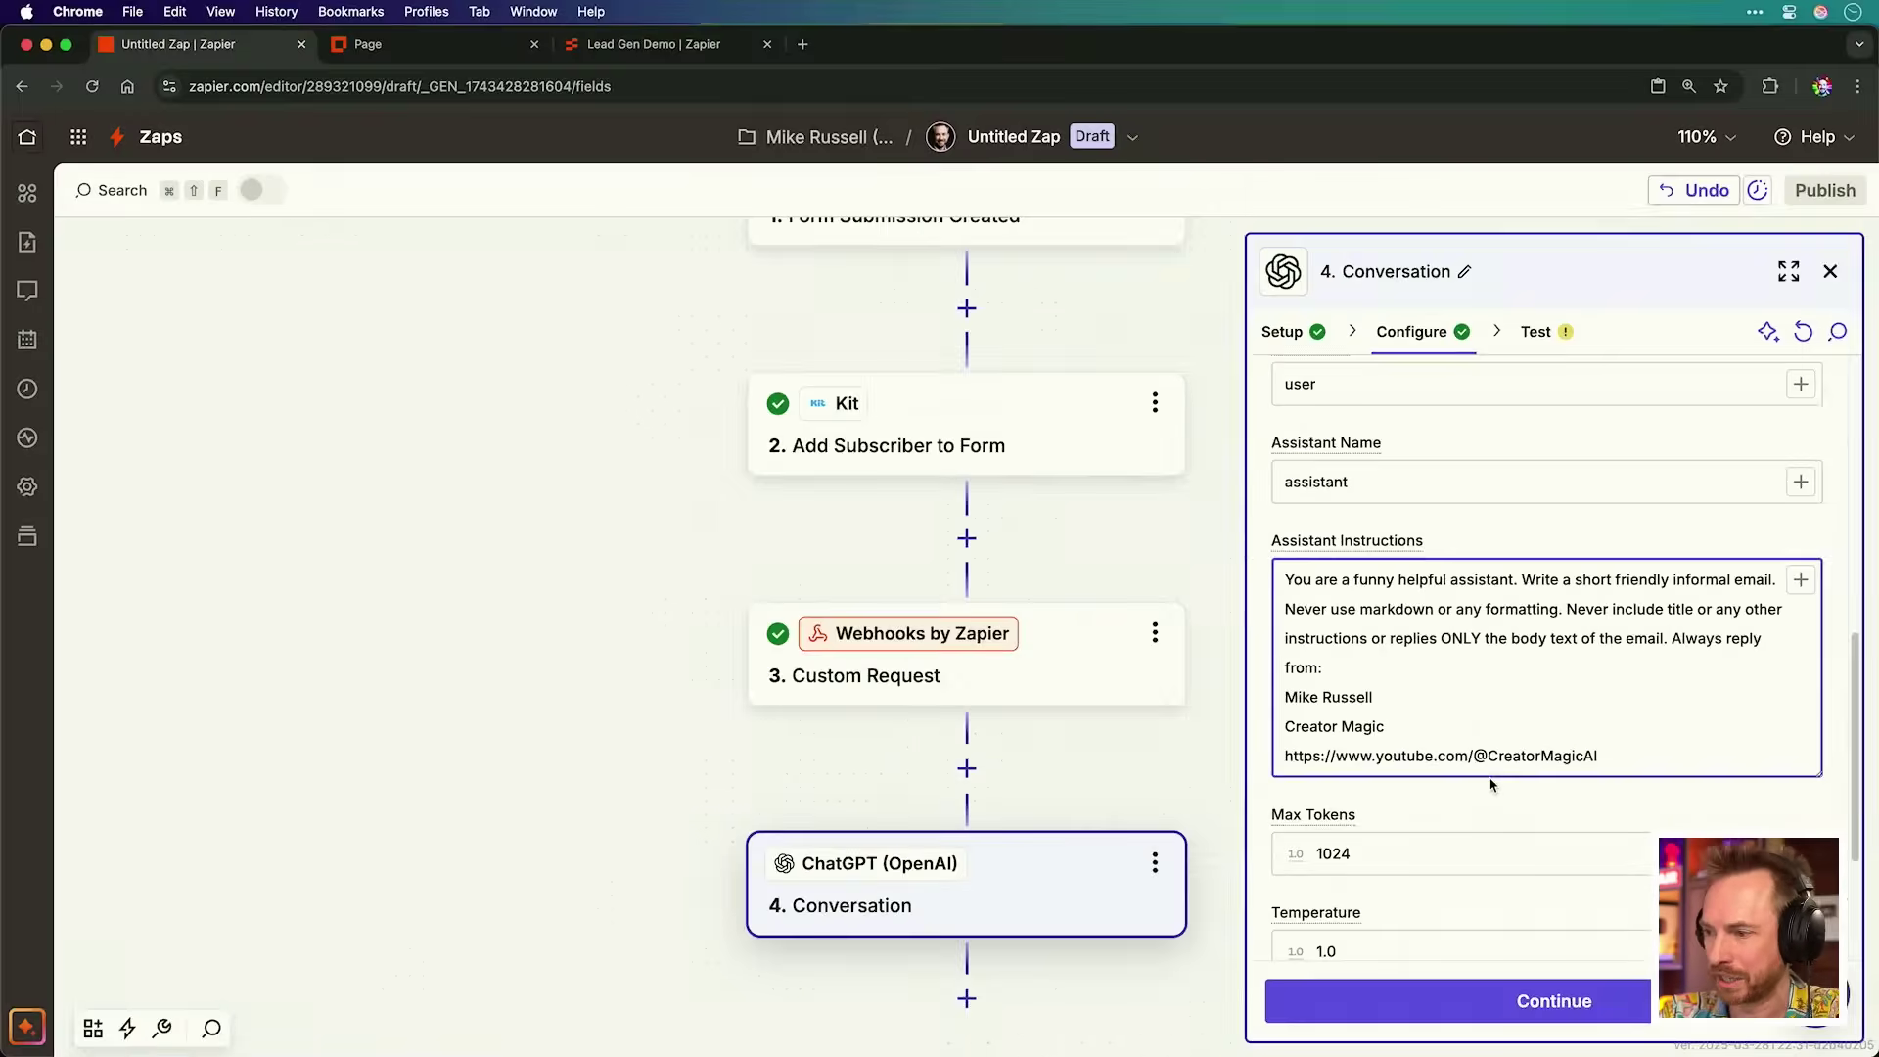
scroll(1490, 785, down, 3)
click(1485, 998)
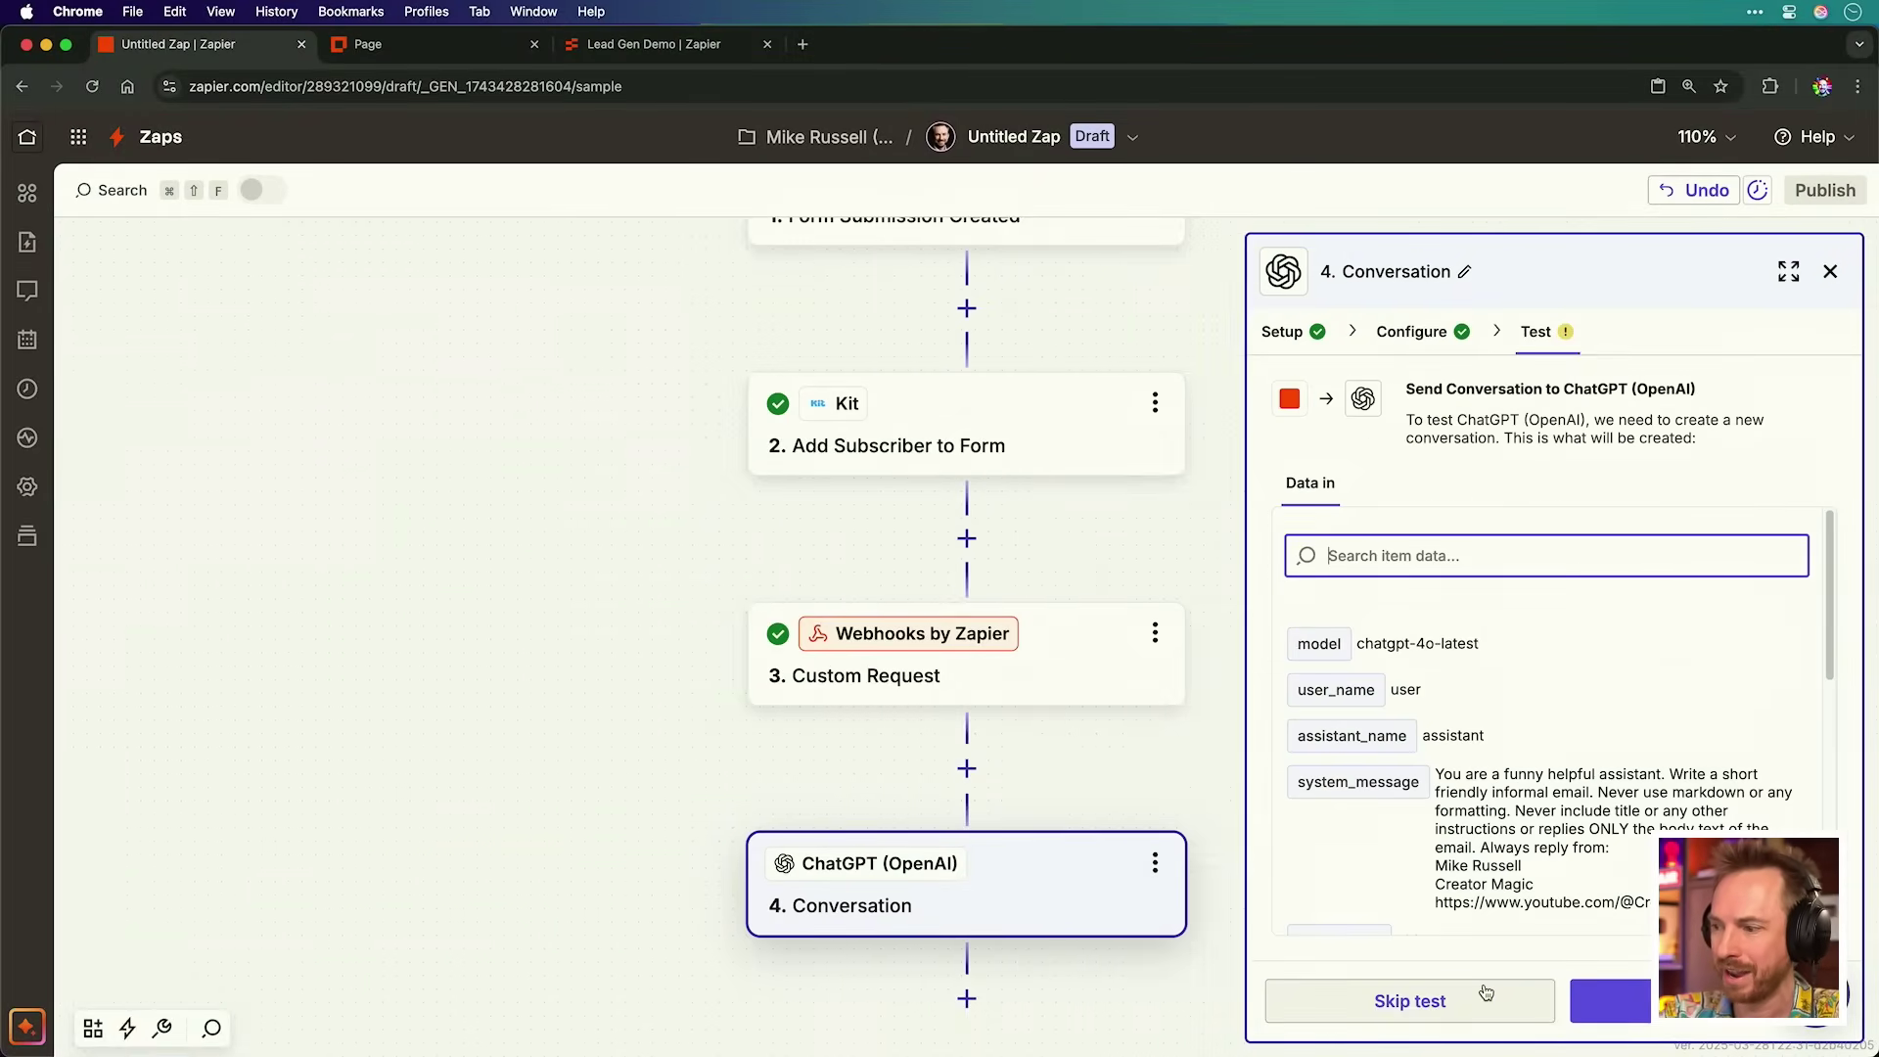
Step: Test the ChatGPT conversation, which returns a drafted email reply beginning "Hey Mike"
click(1620, 1005)
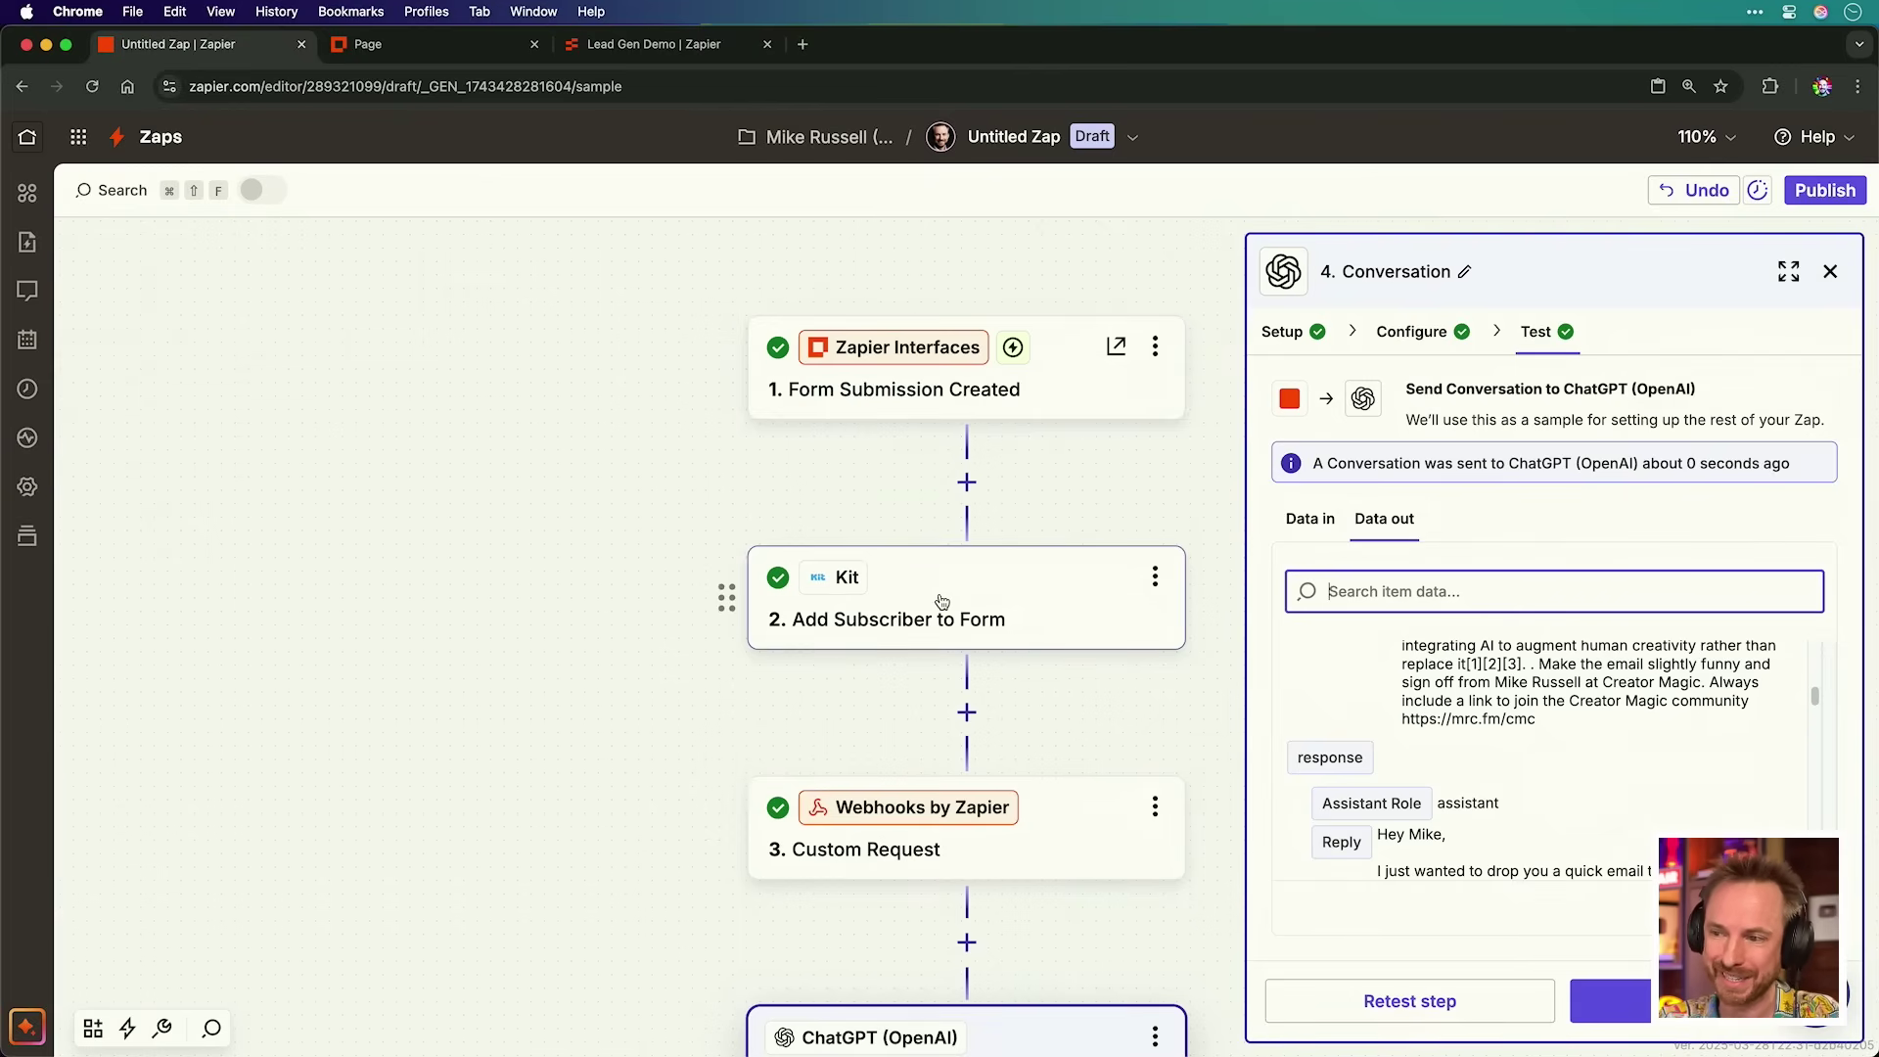
Step: Rename the webhook Custom Request step to Perplexity
click(1029, 829)
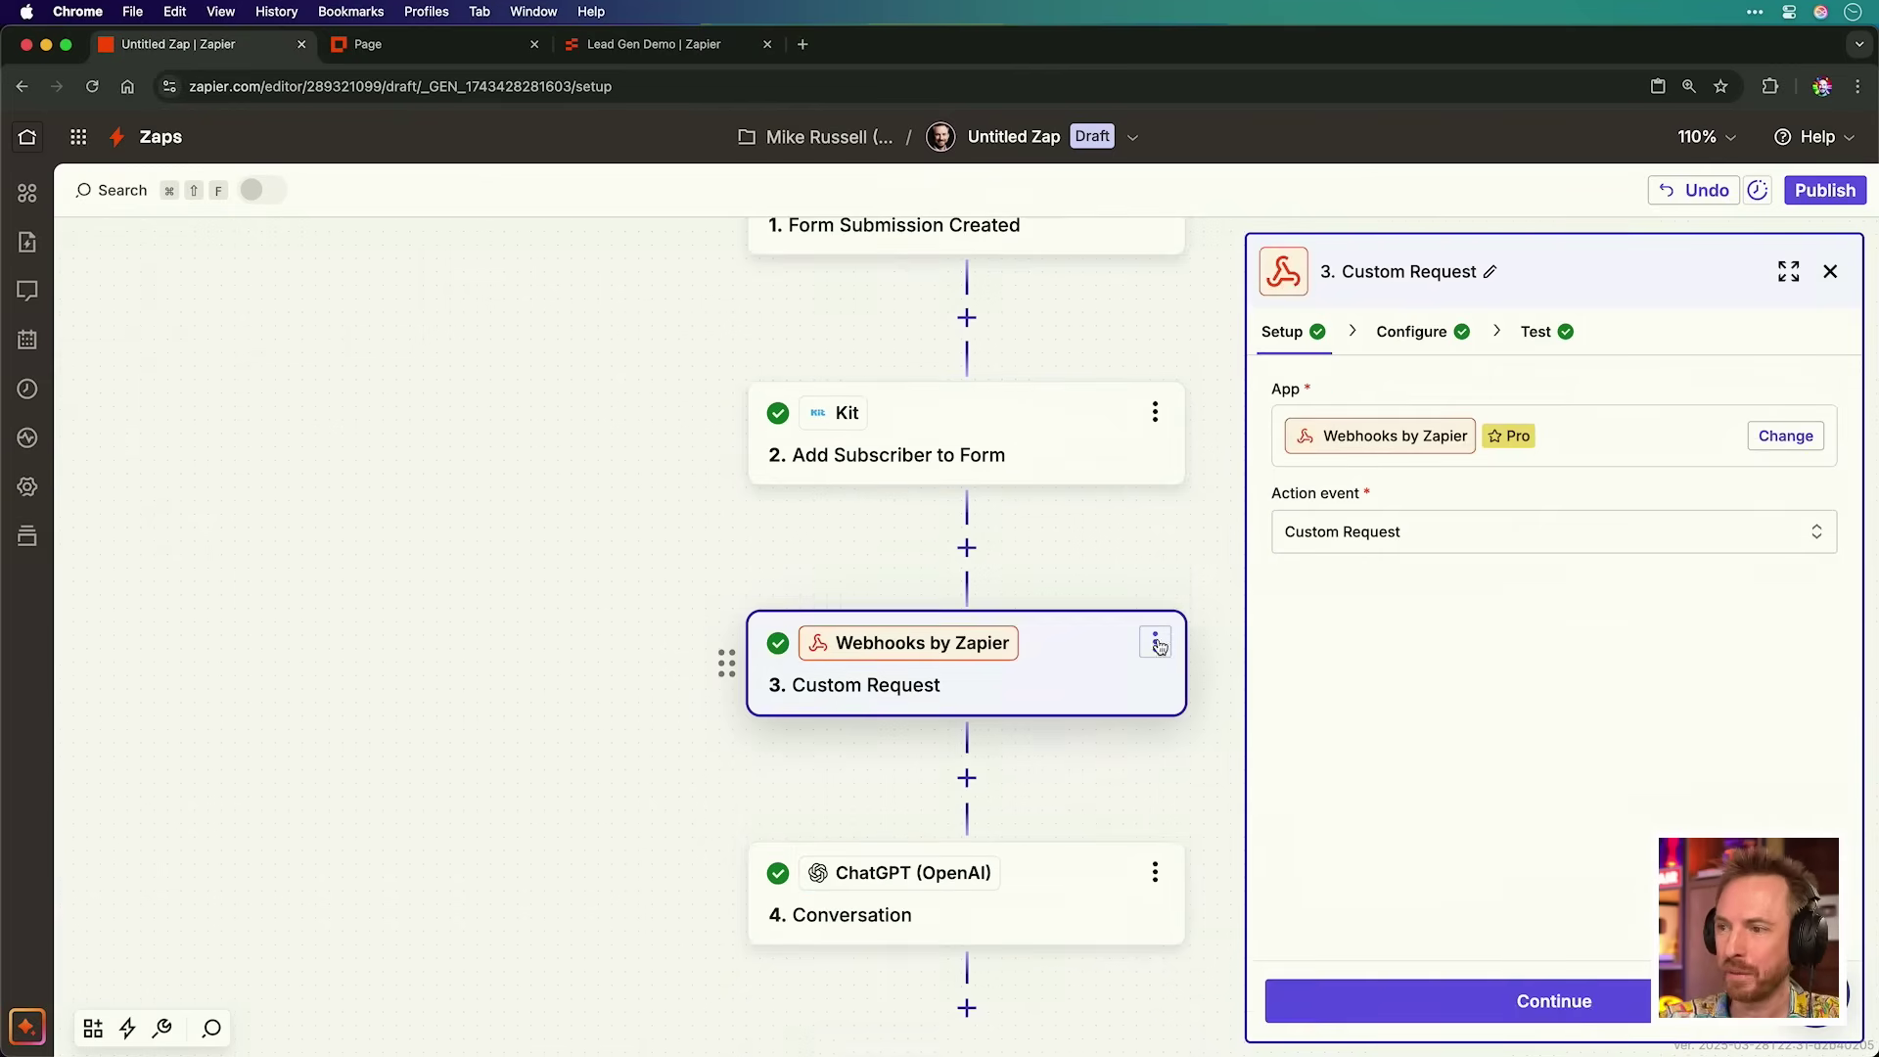
click(1493, 273)
text(Per)
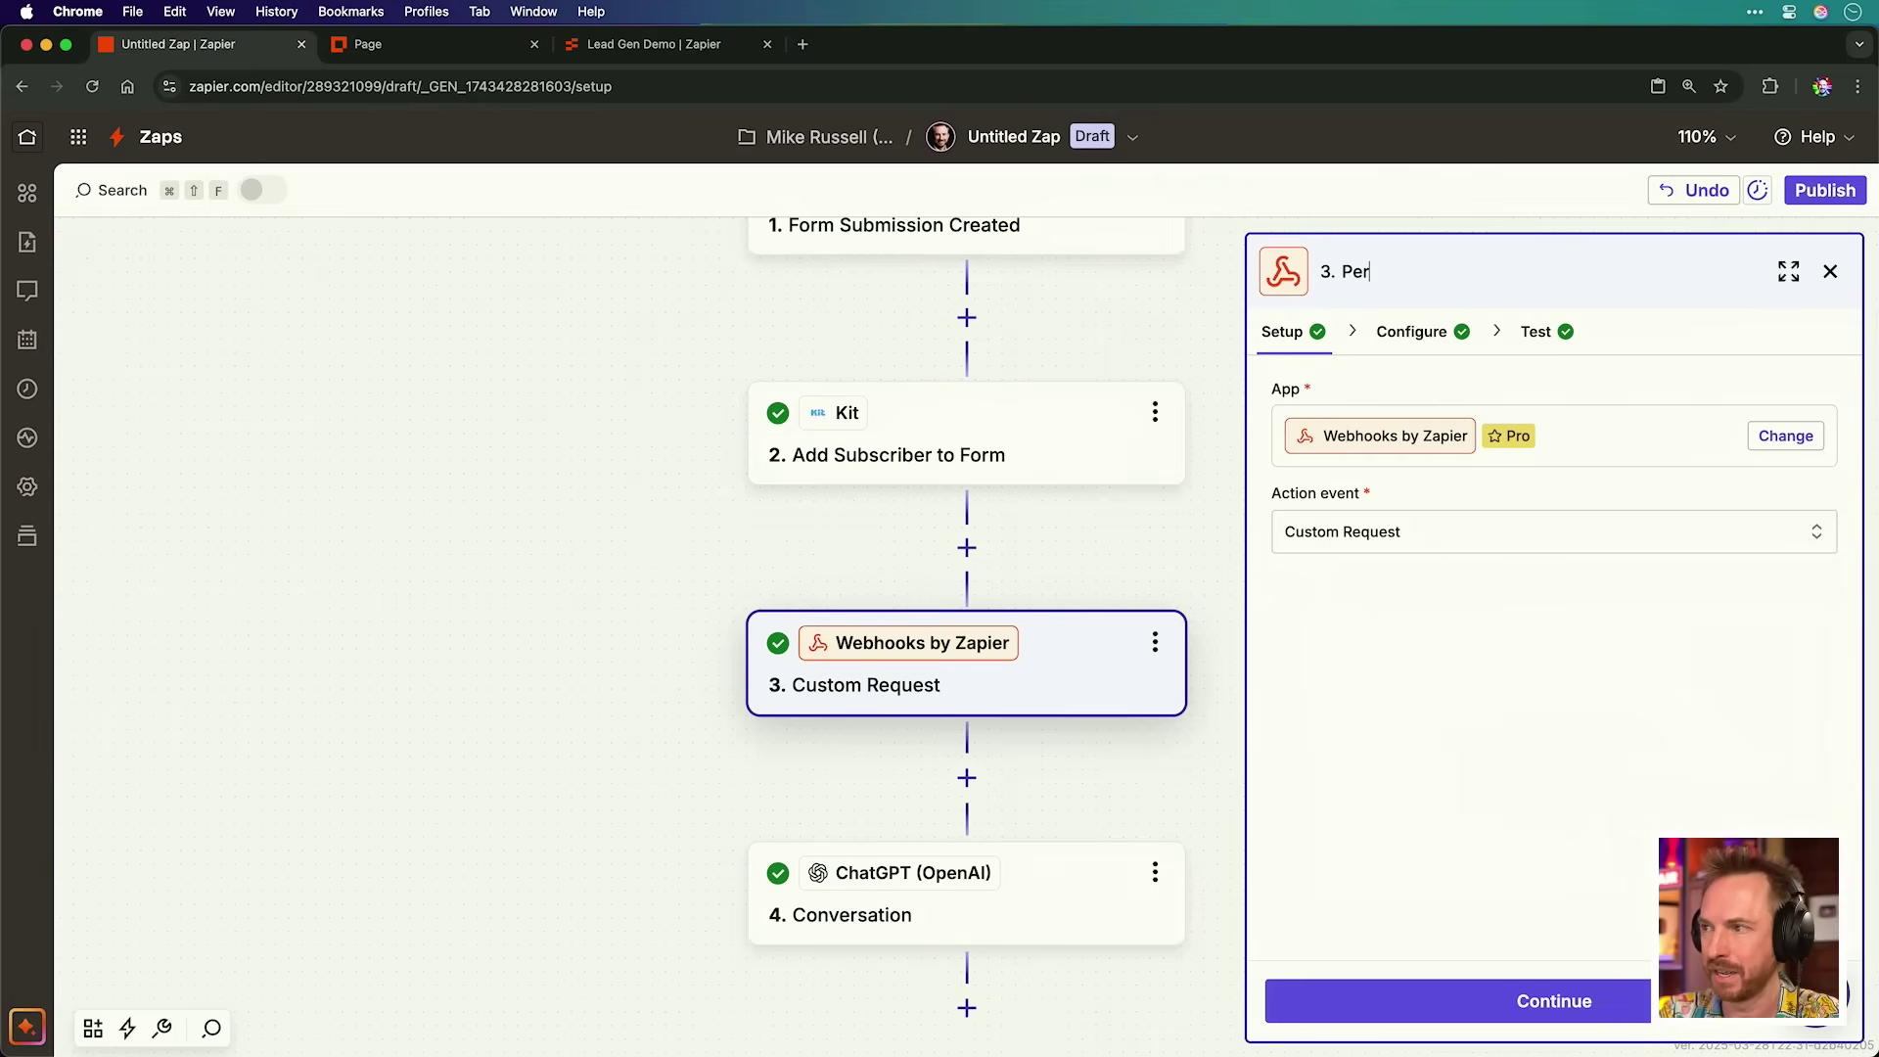
text(plexity)
key(Return)
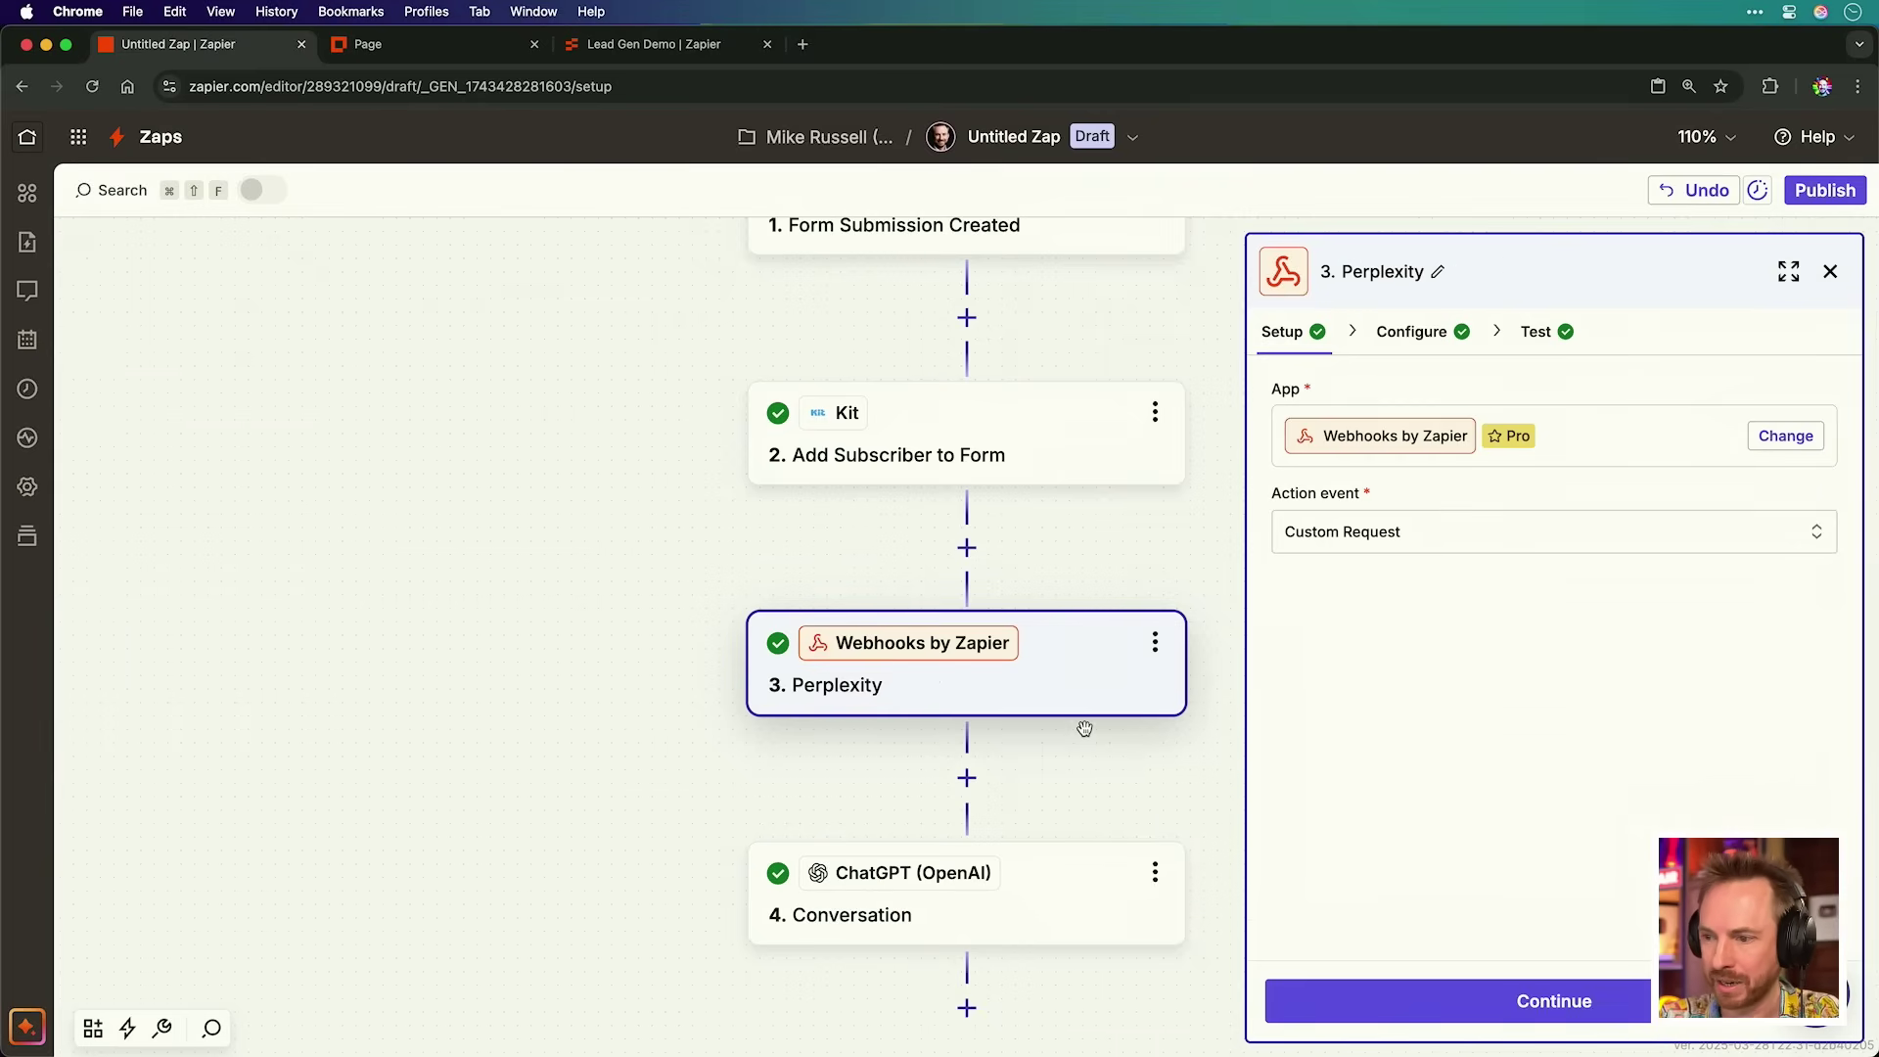
scroll(1087, 720, down, 4)
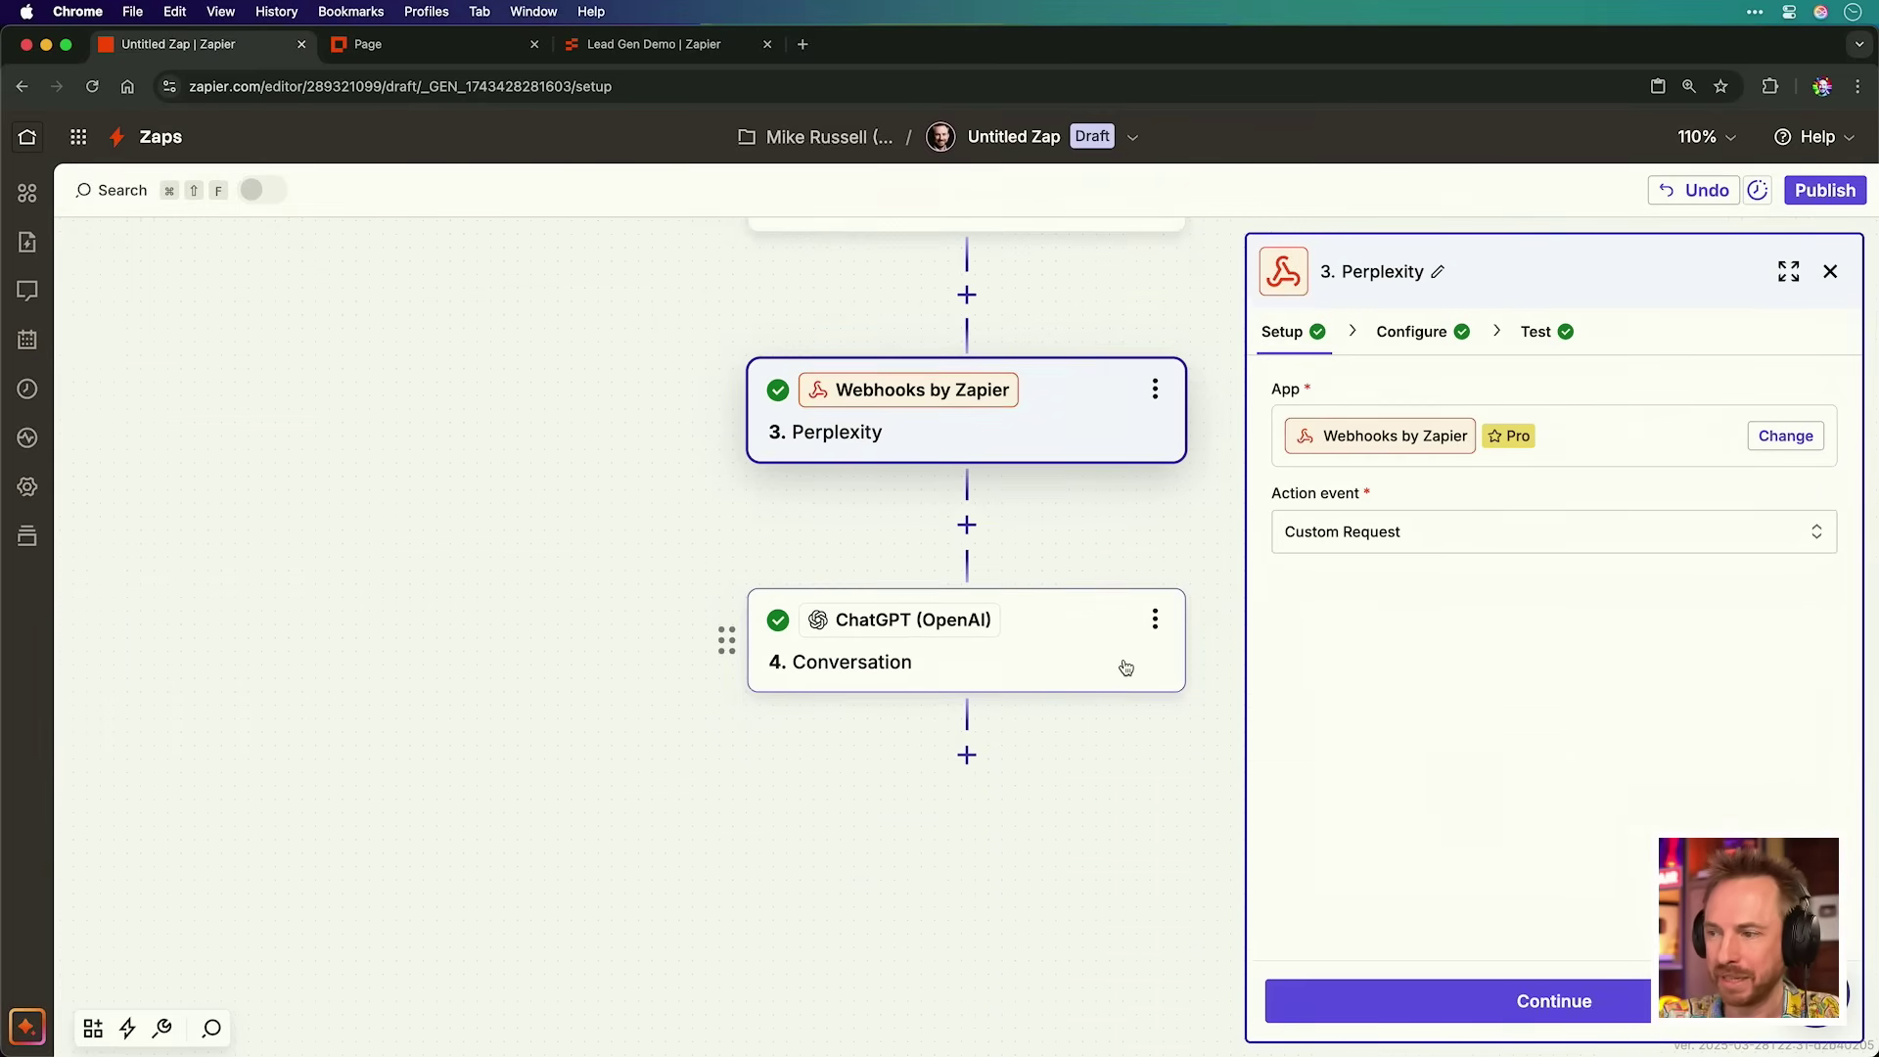
Step: Add a Gmail Send Email step after the ChatGPT conversation
click(966, 756)
text(gmail)
click(694, 265)
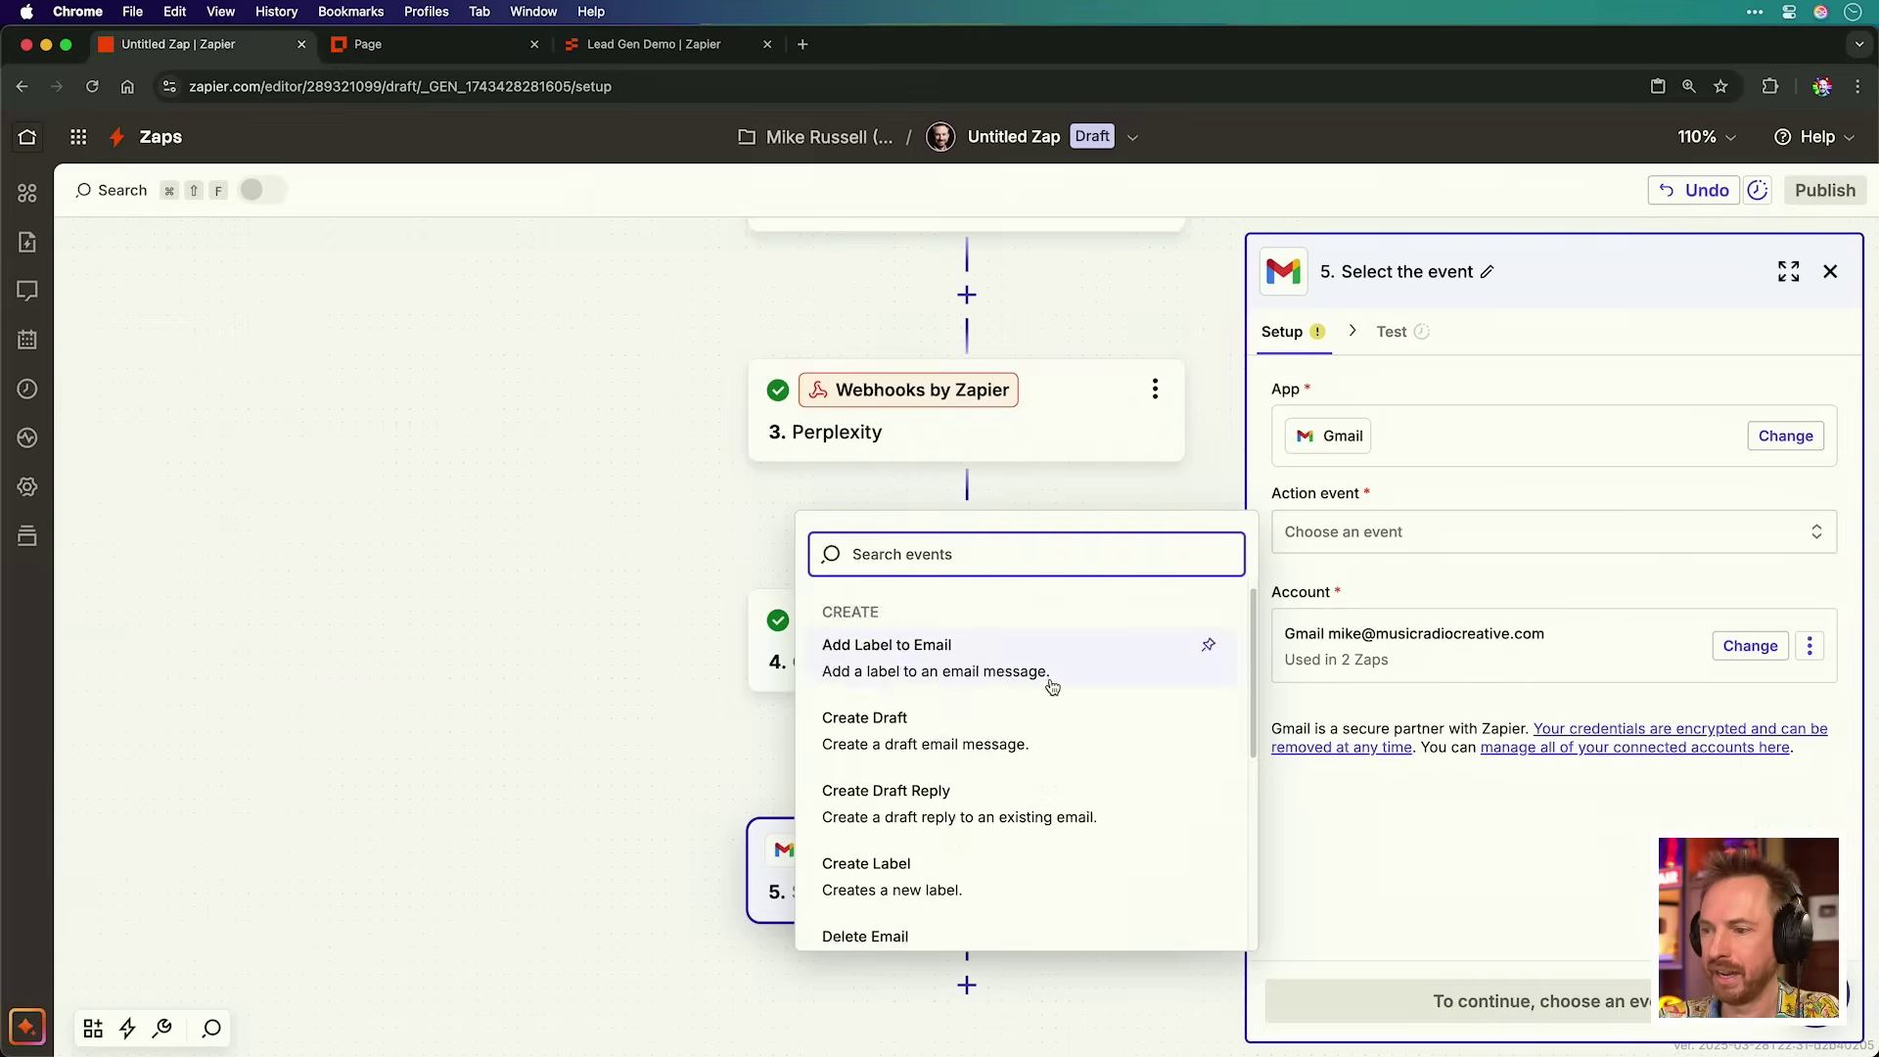
scroll(1049, 684, down, 3)
click(941, 841)
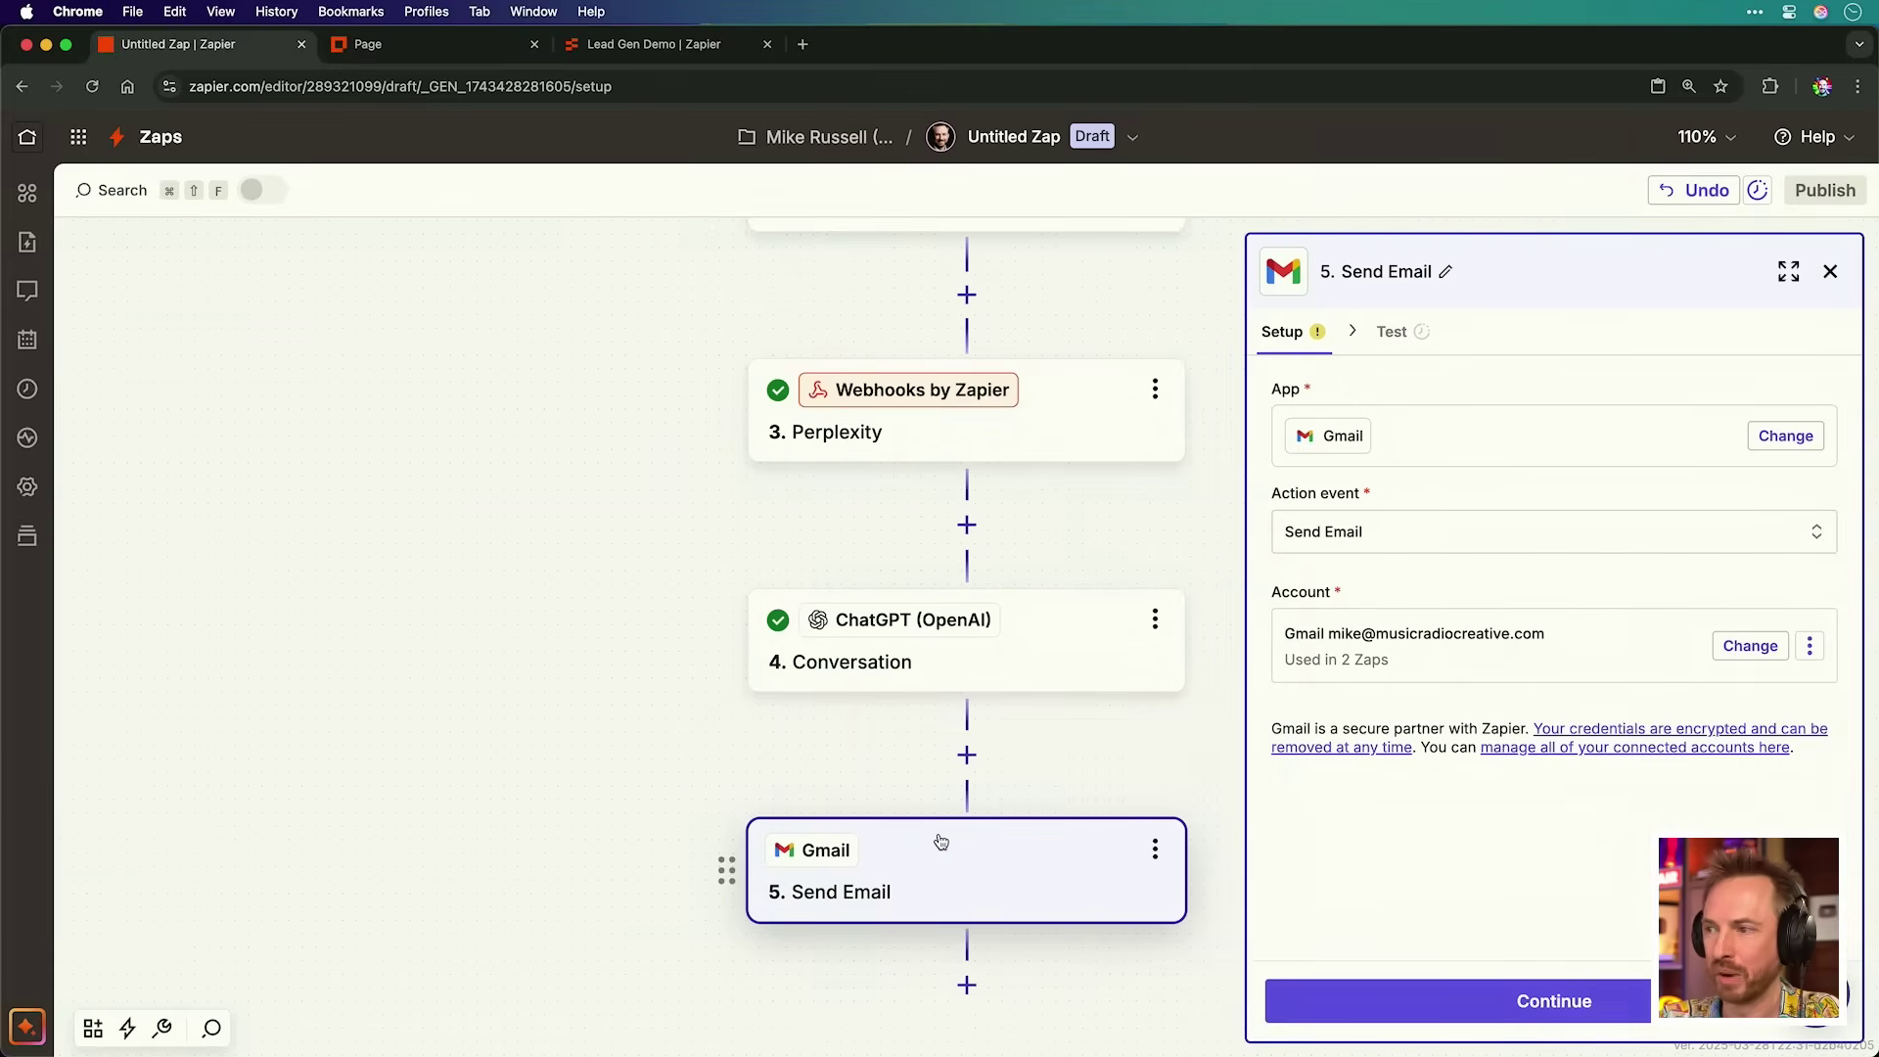
Step: Set the Gmail recipient to the form's submitted email address and start the sender name
click(1348, 1026)
text(/)
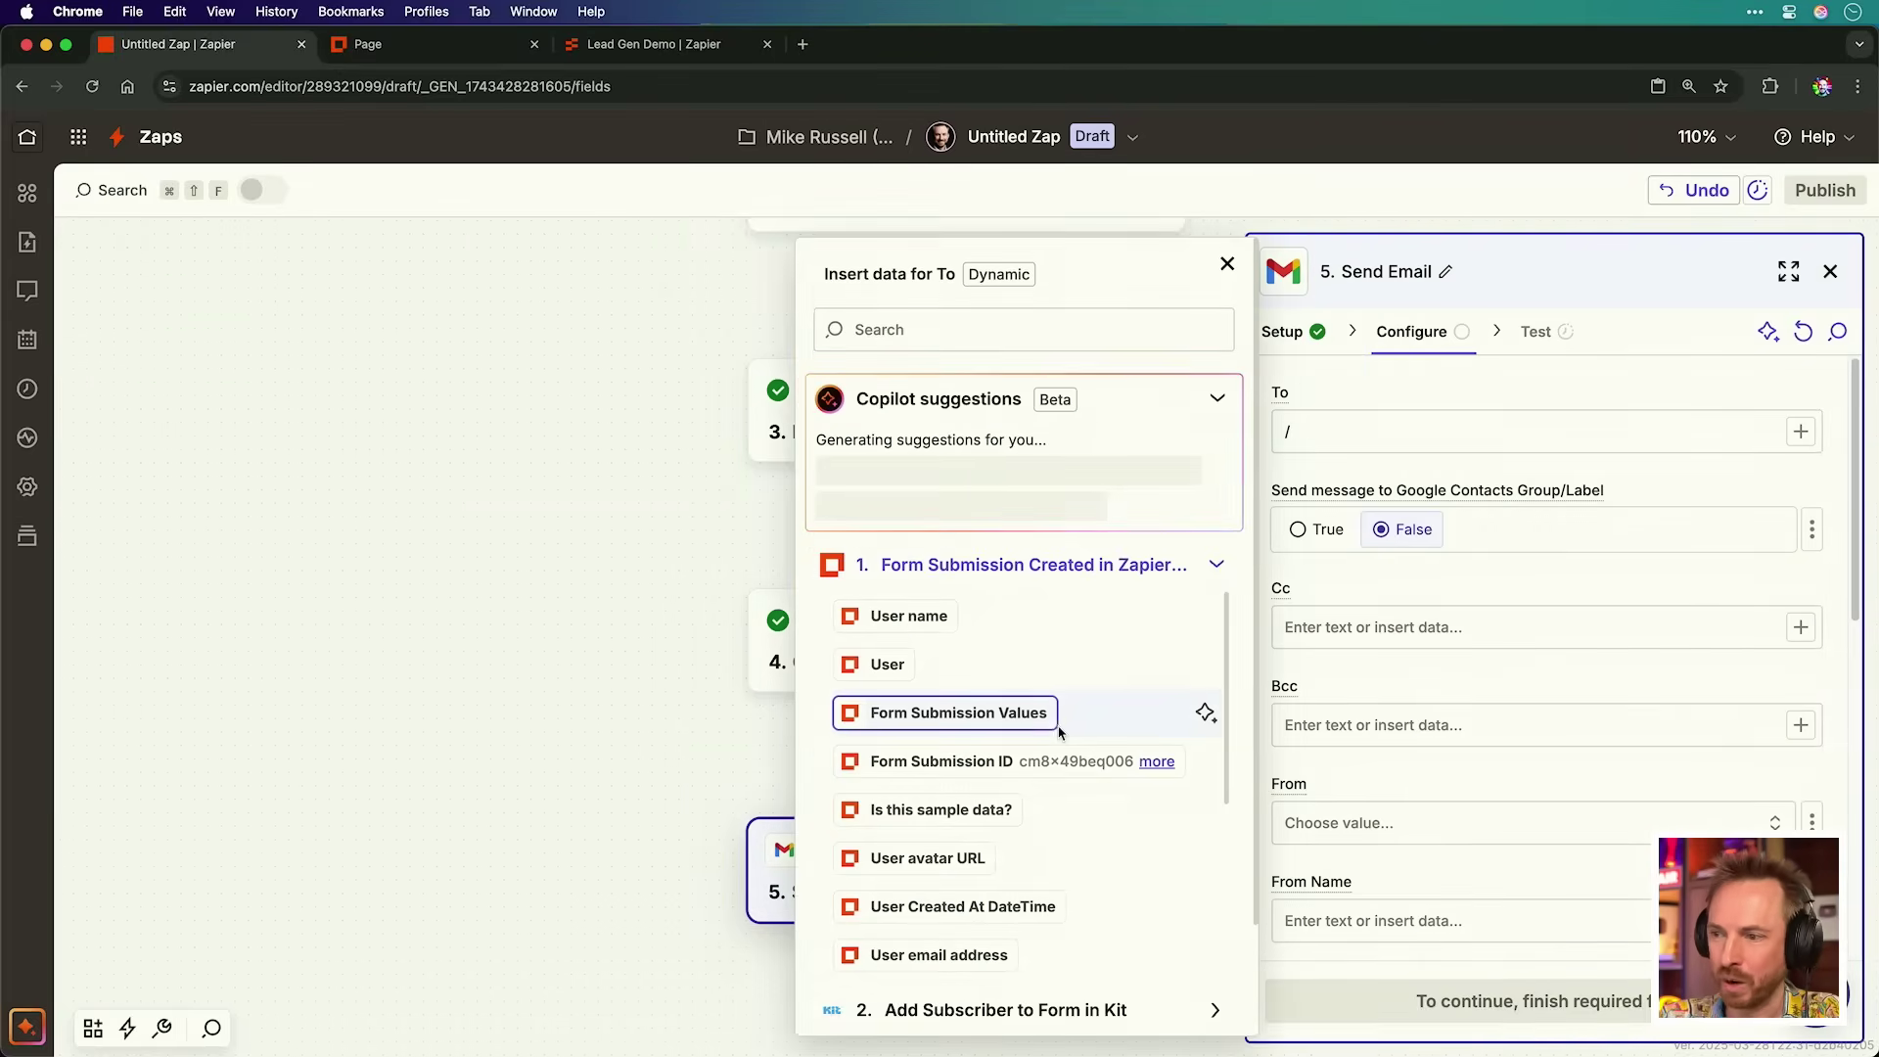
scroll(1059, 730, down, 3)
scroll(1057, 729, down, 5)
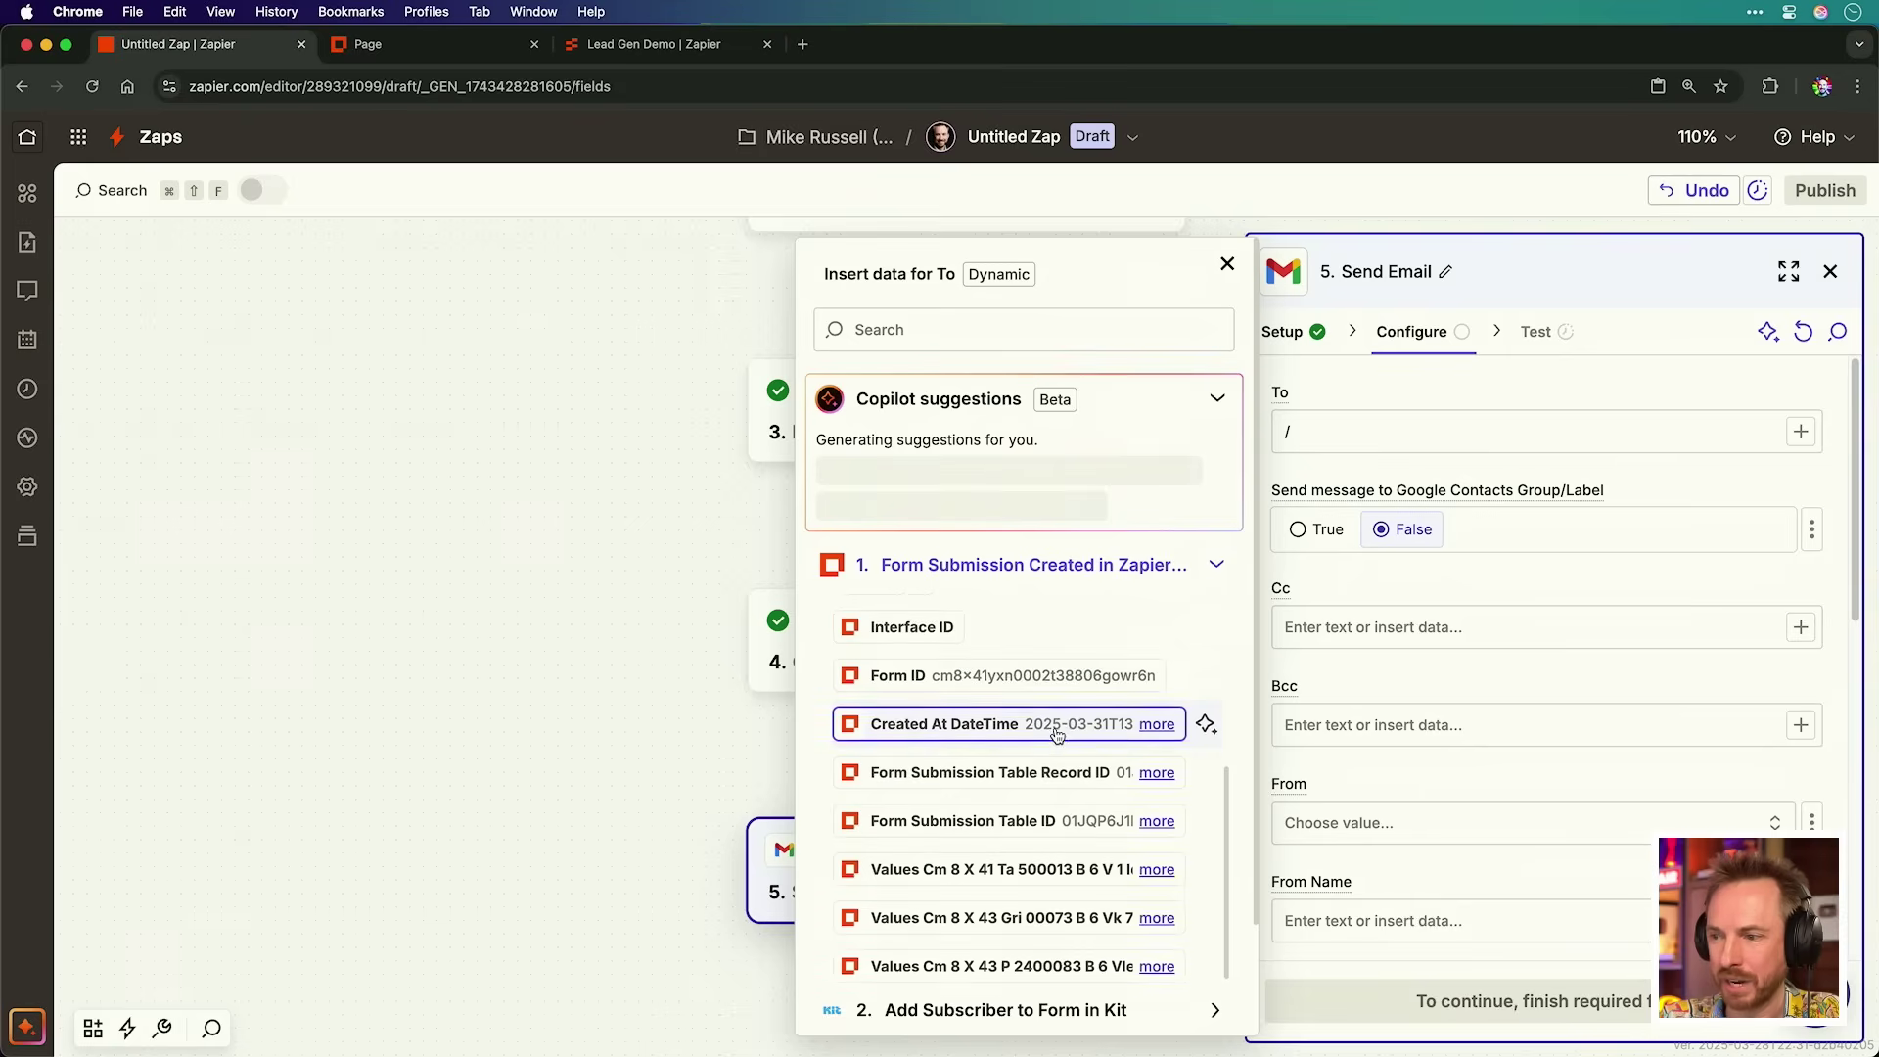
click(1153, 866)
click(970, 874)
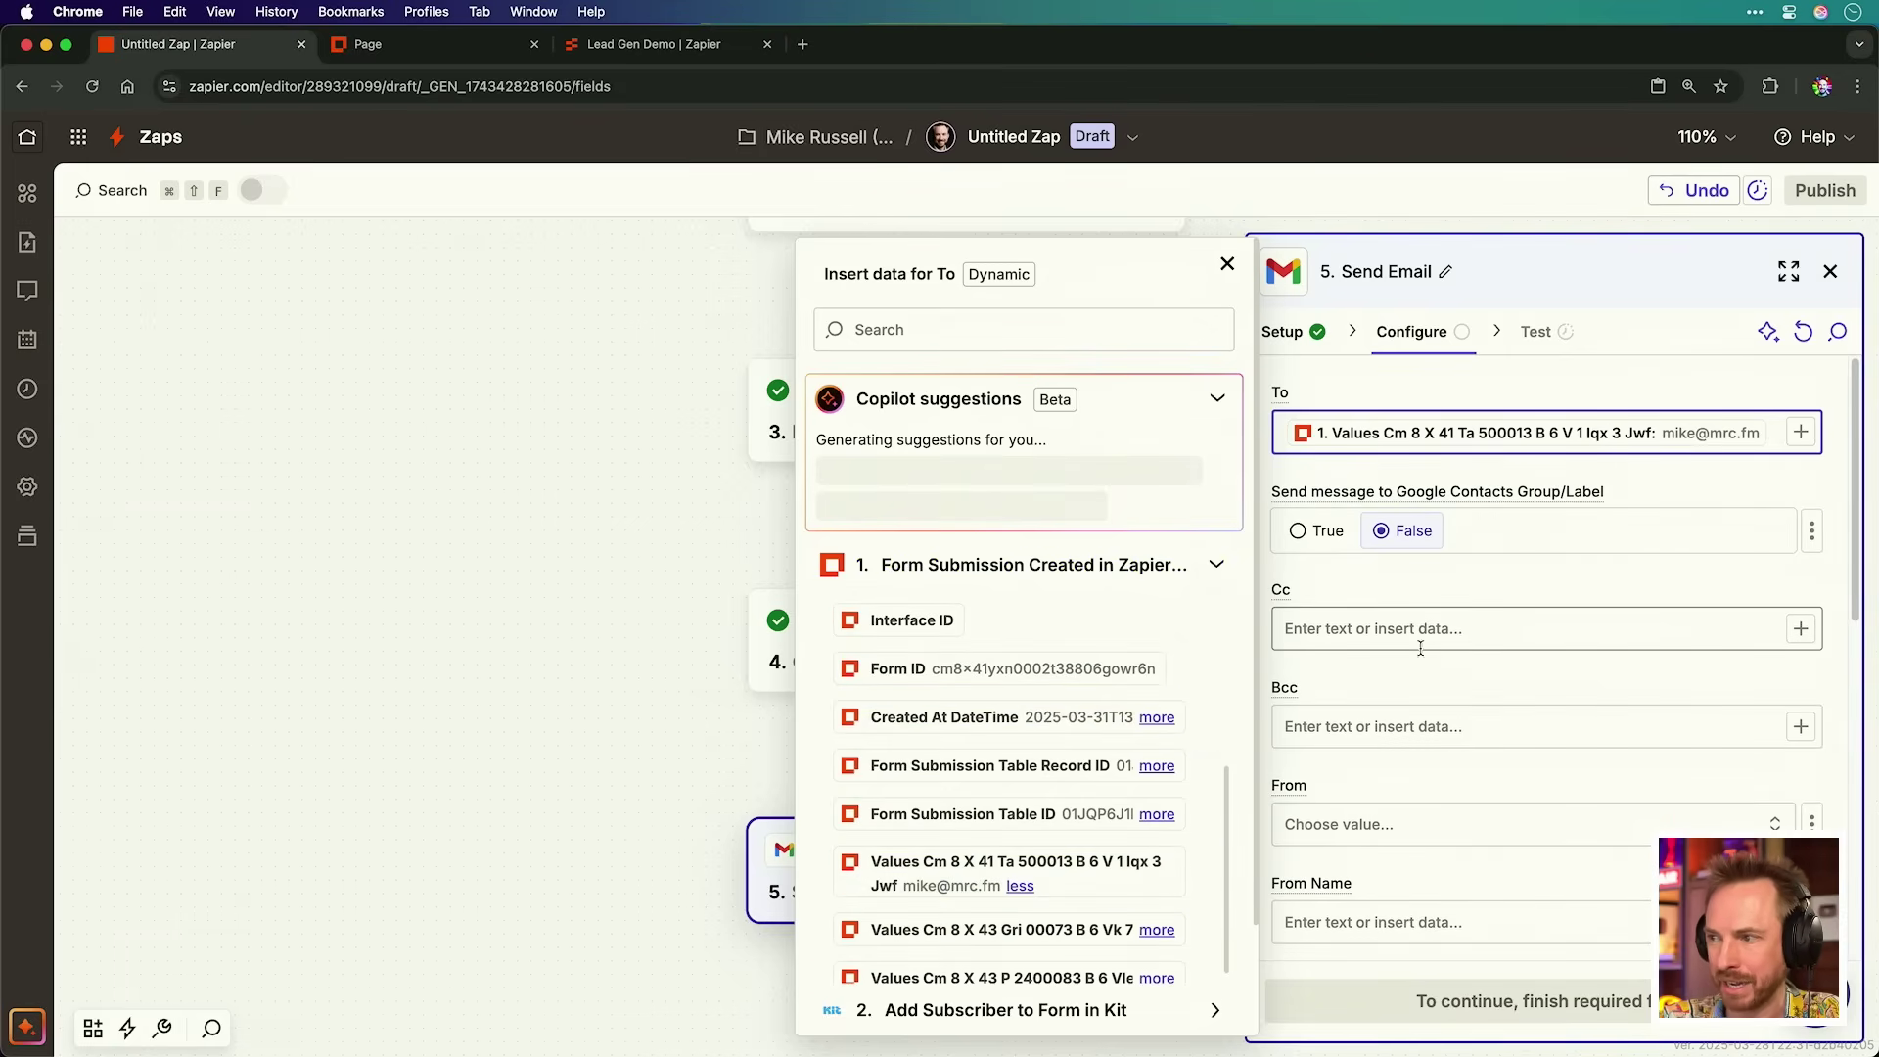
key(Escape)
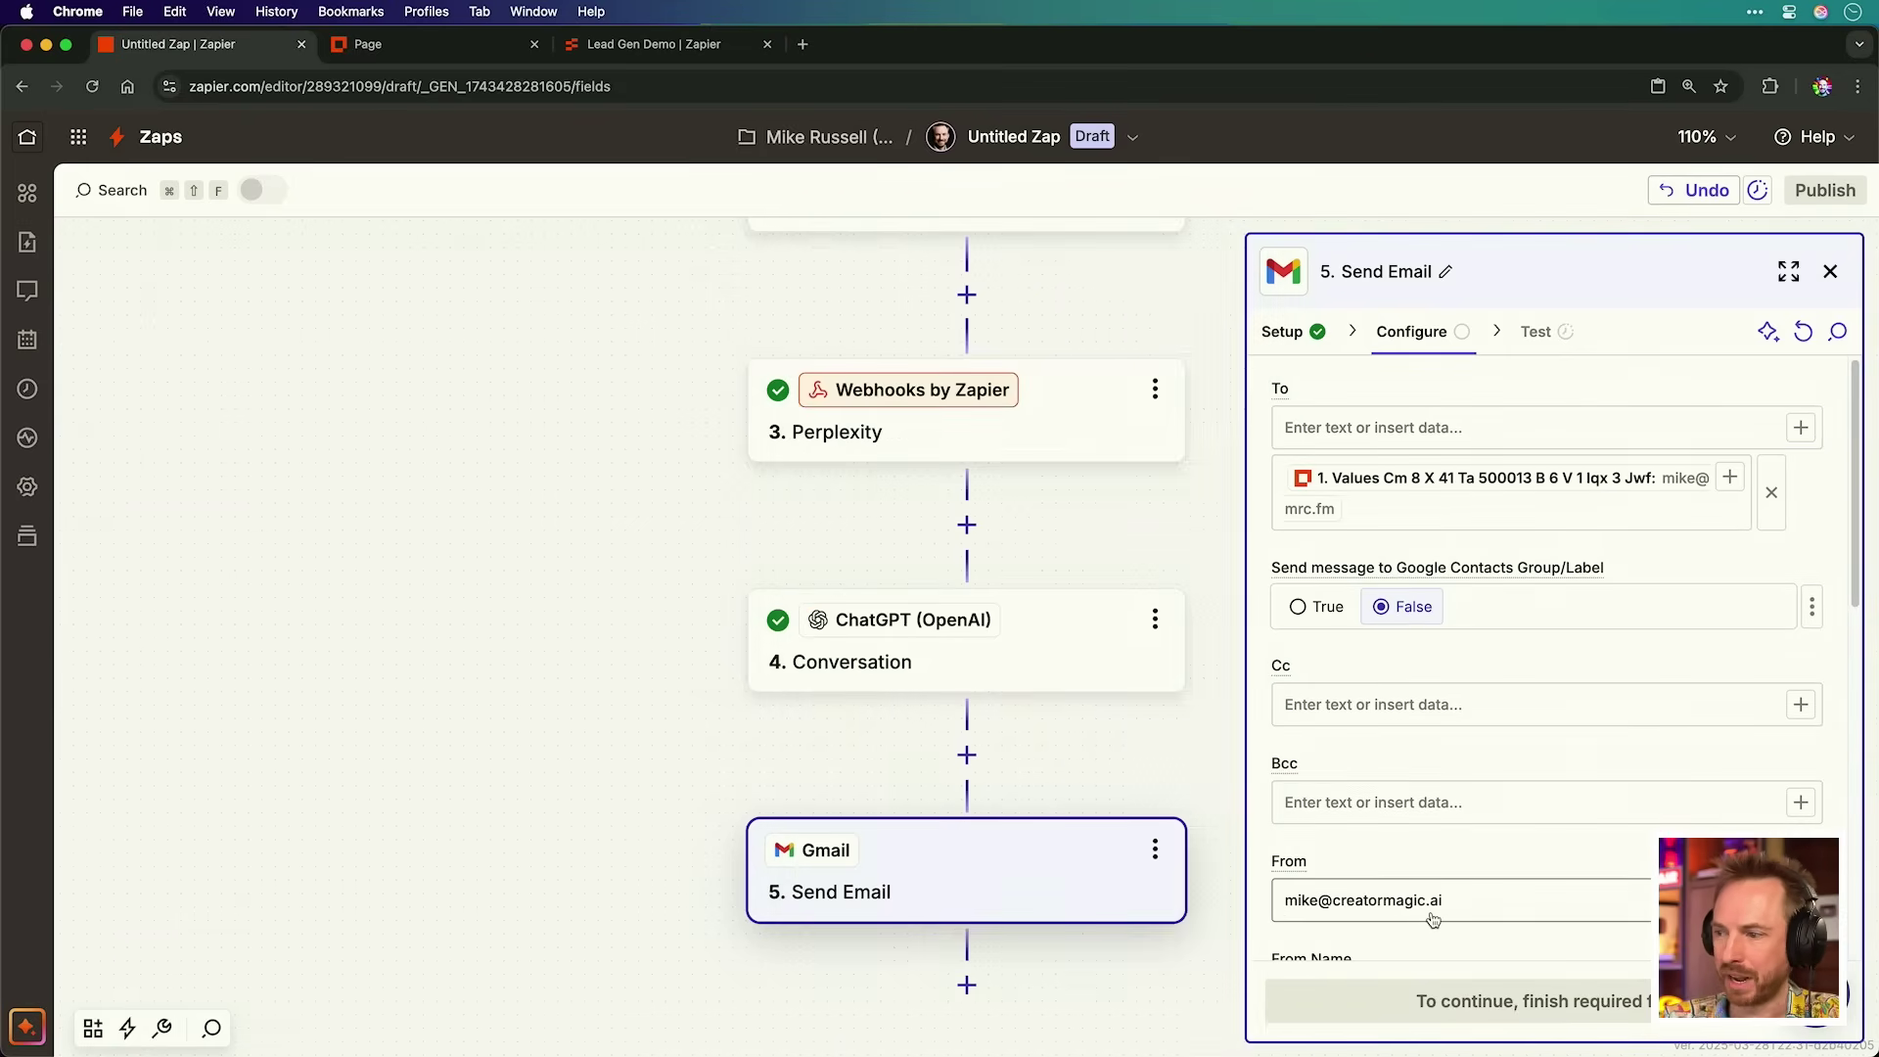
scroll(1467, 916, down, 3)
click(1418, 730)
text(Mi)
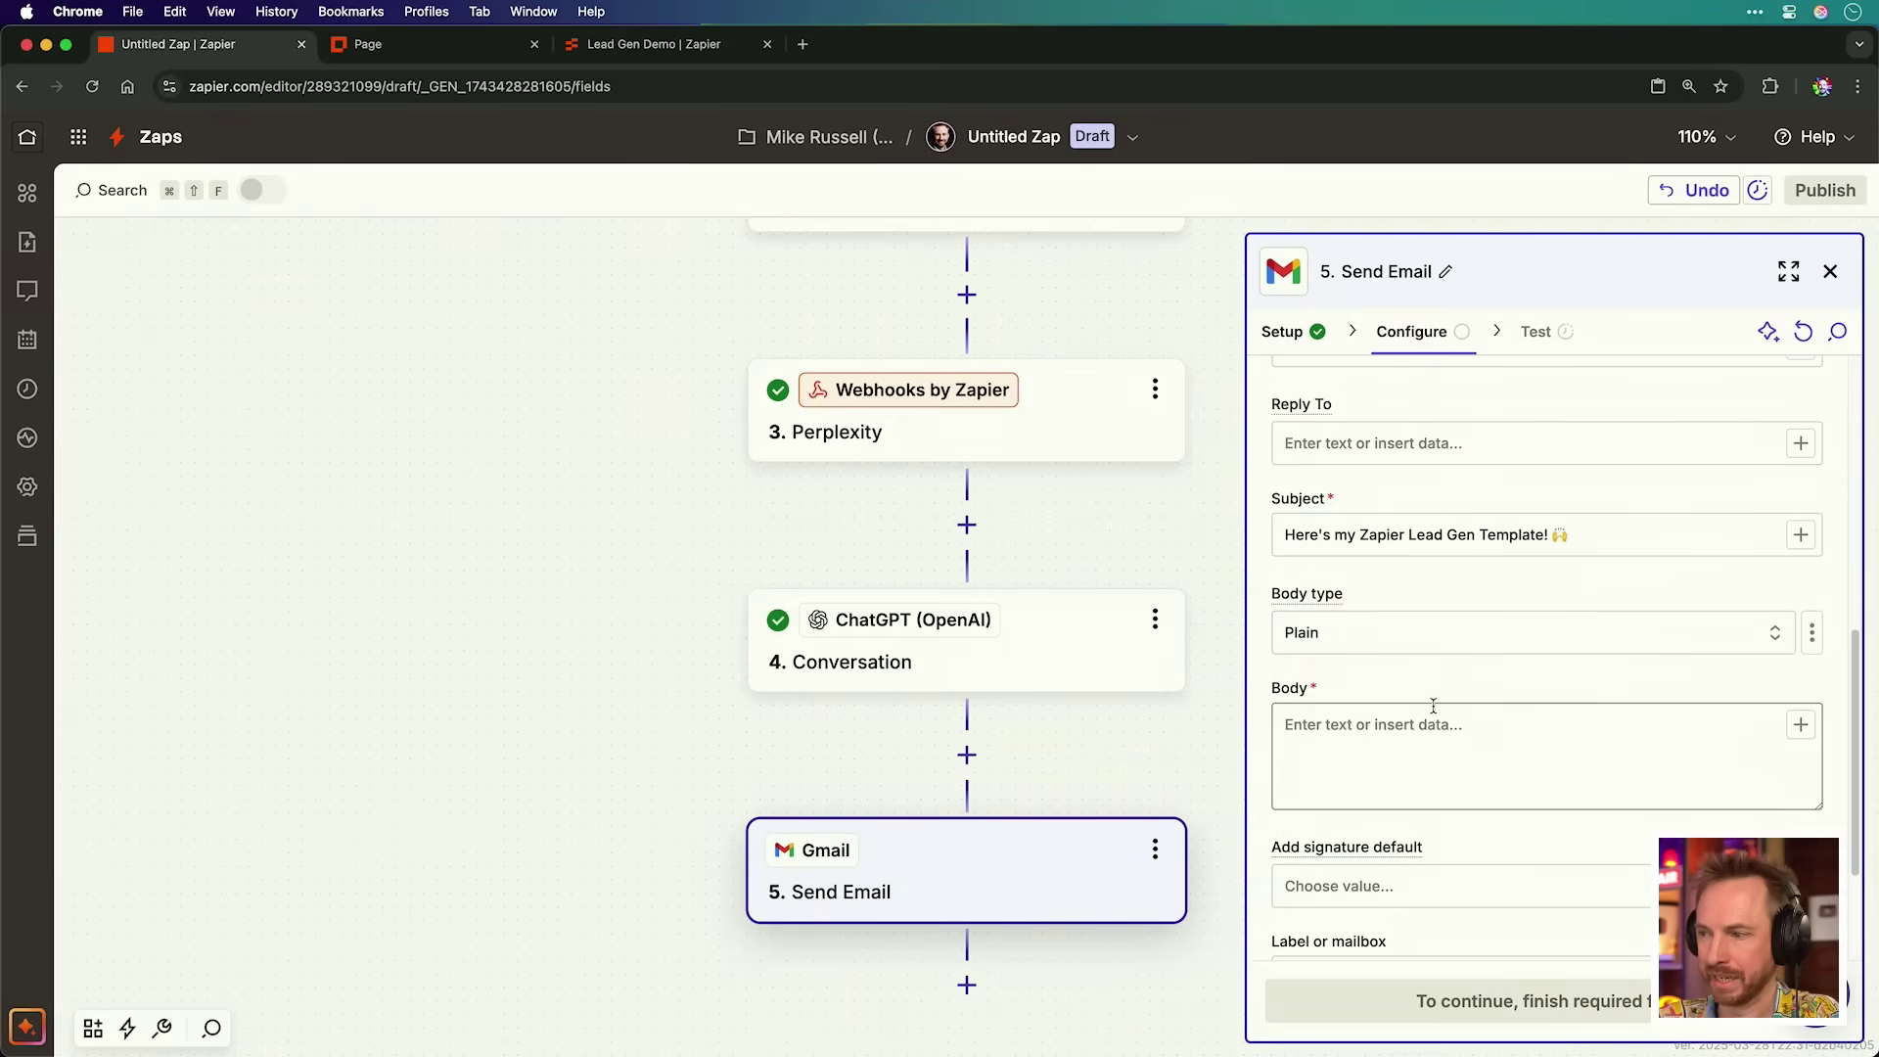
Step: Insert the ChatGPT Conversation Reply as the Gmail body and continue to testing
click(1434, 706)
scroll(1416, 747, down, 3)
text(/)
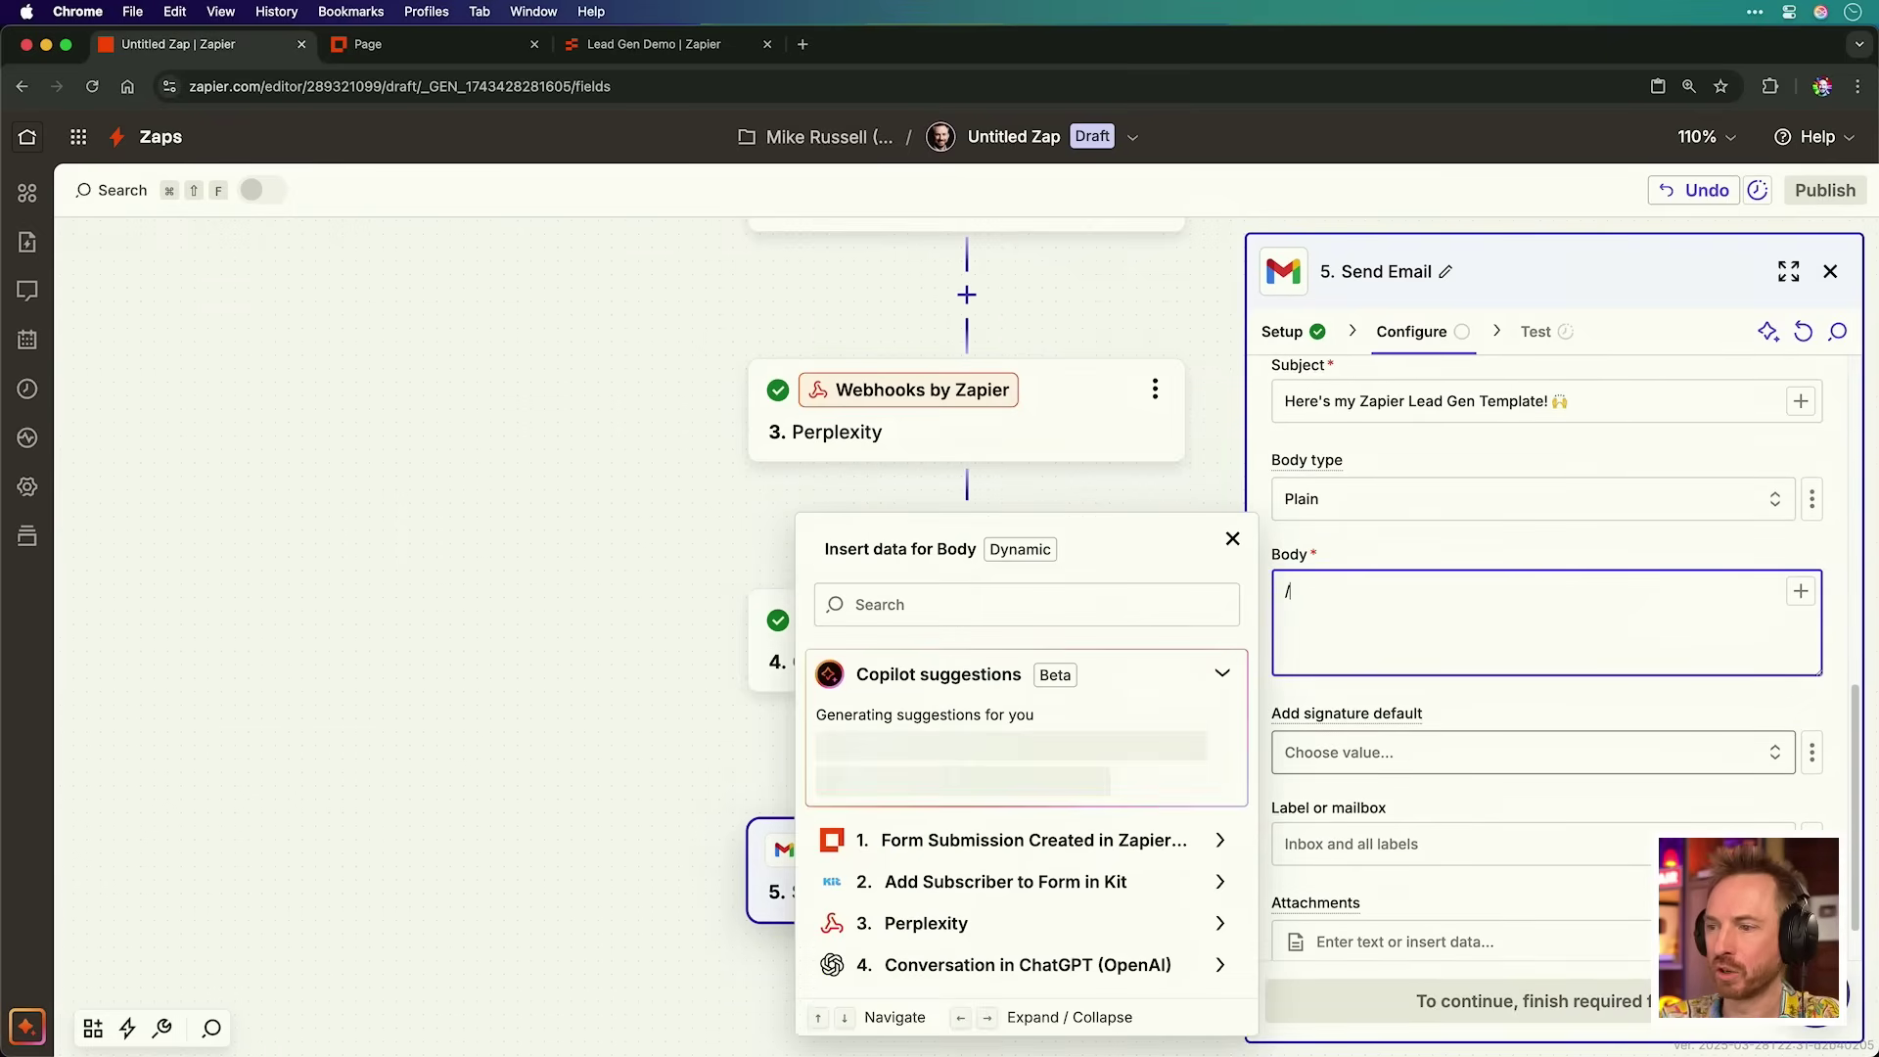
click(1007, 965)
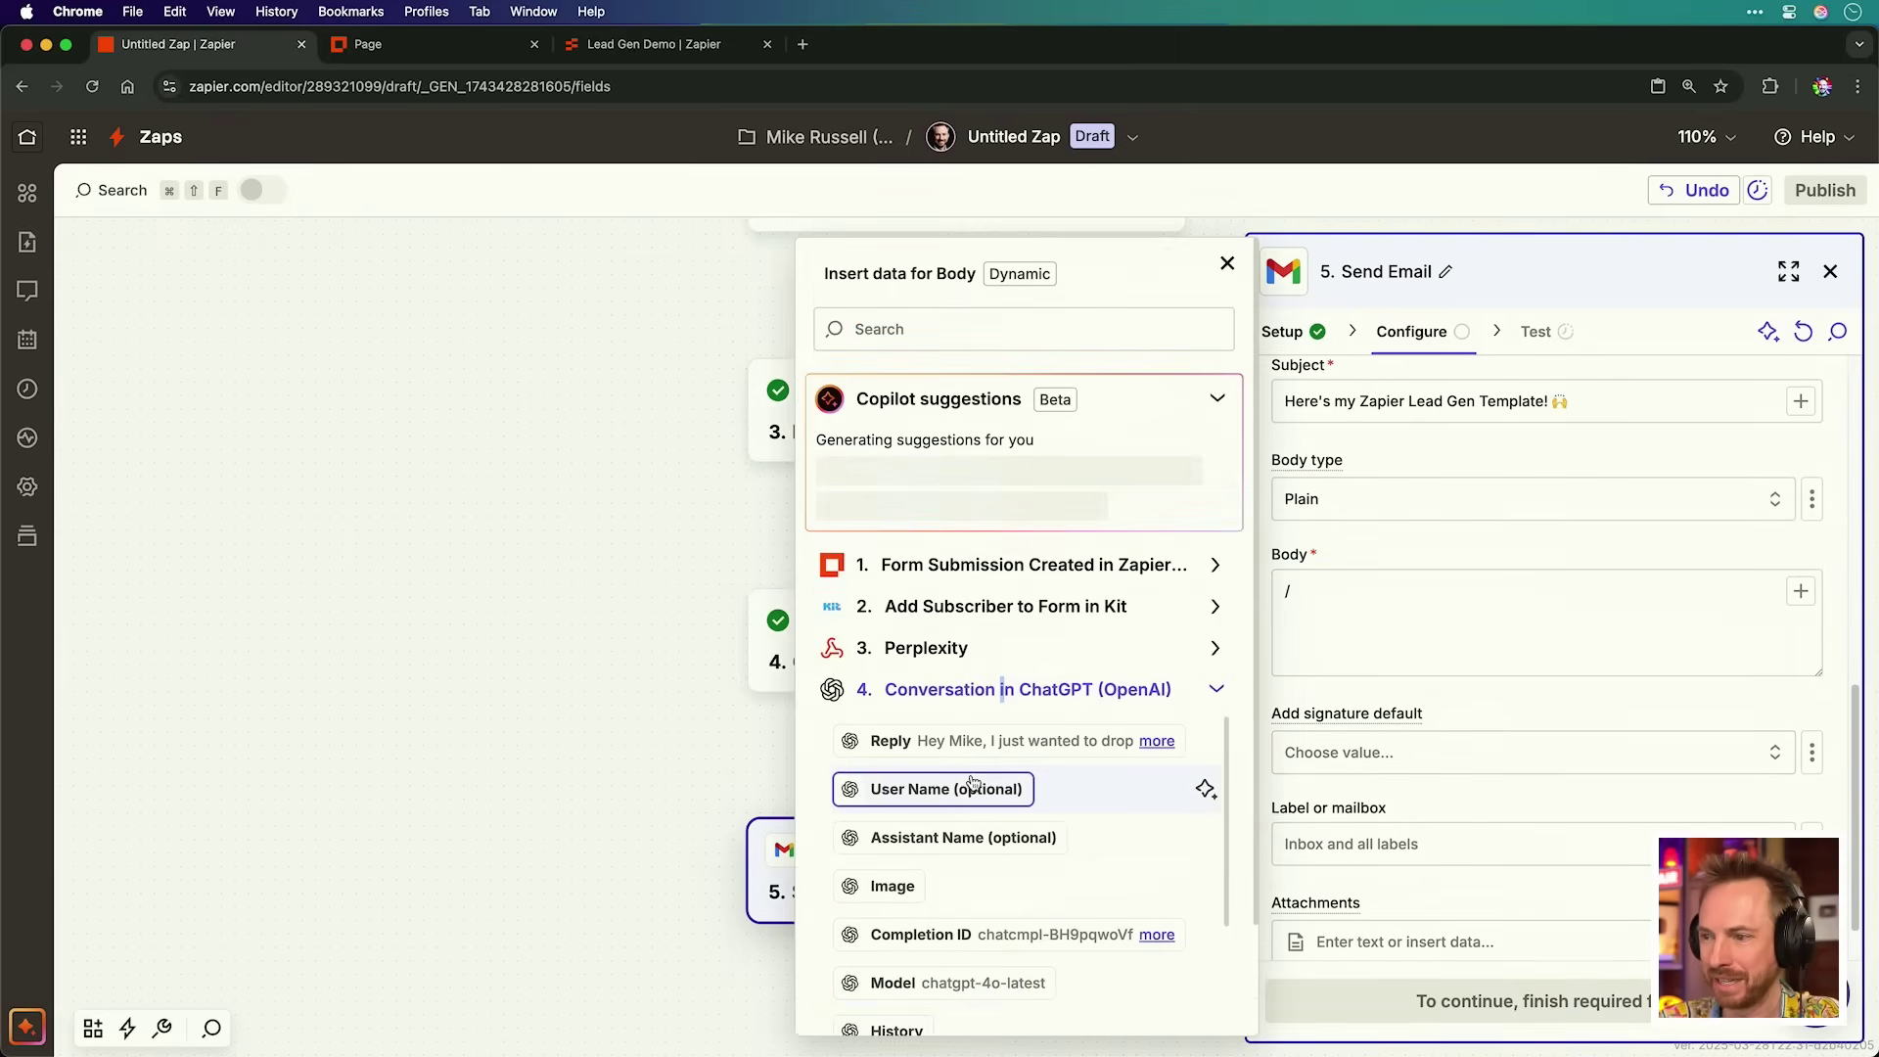
click(1013, 741)
click(1454, 1007)
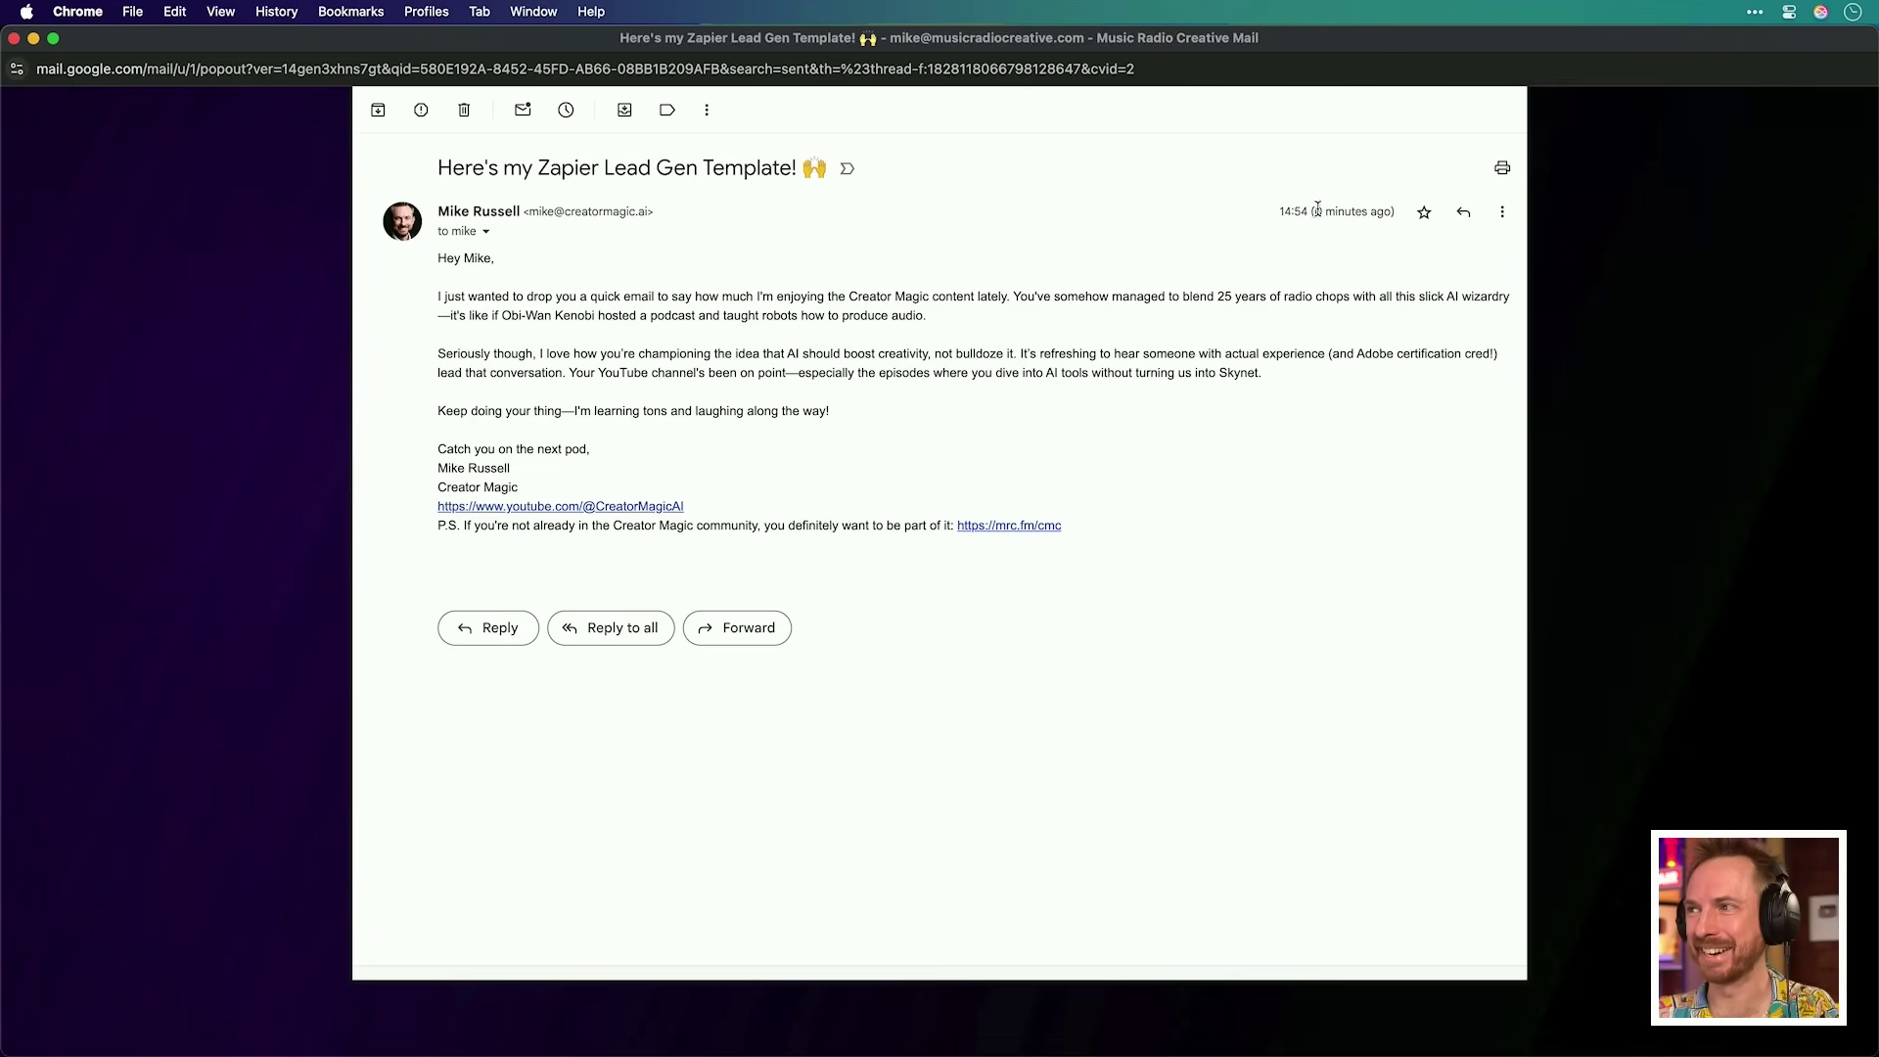
Step: Read the delivered "Here's my Zapier Lead Gen Template!" email in Gmail, clearing a stray highlight
drag(1316, 209, 1376, 211)
click(1024, 191)
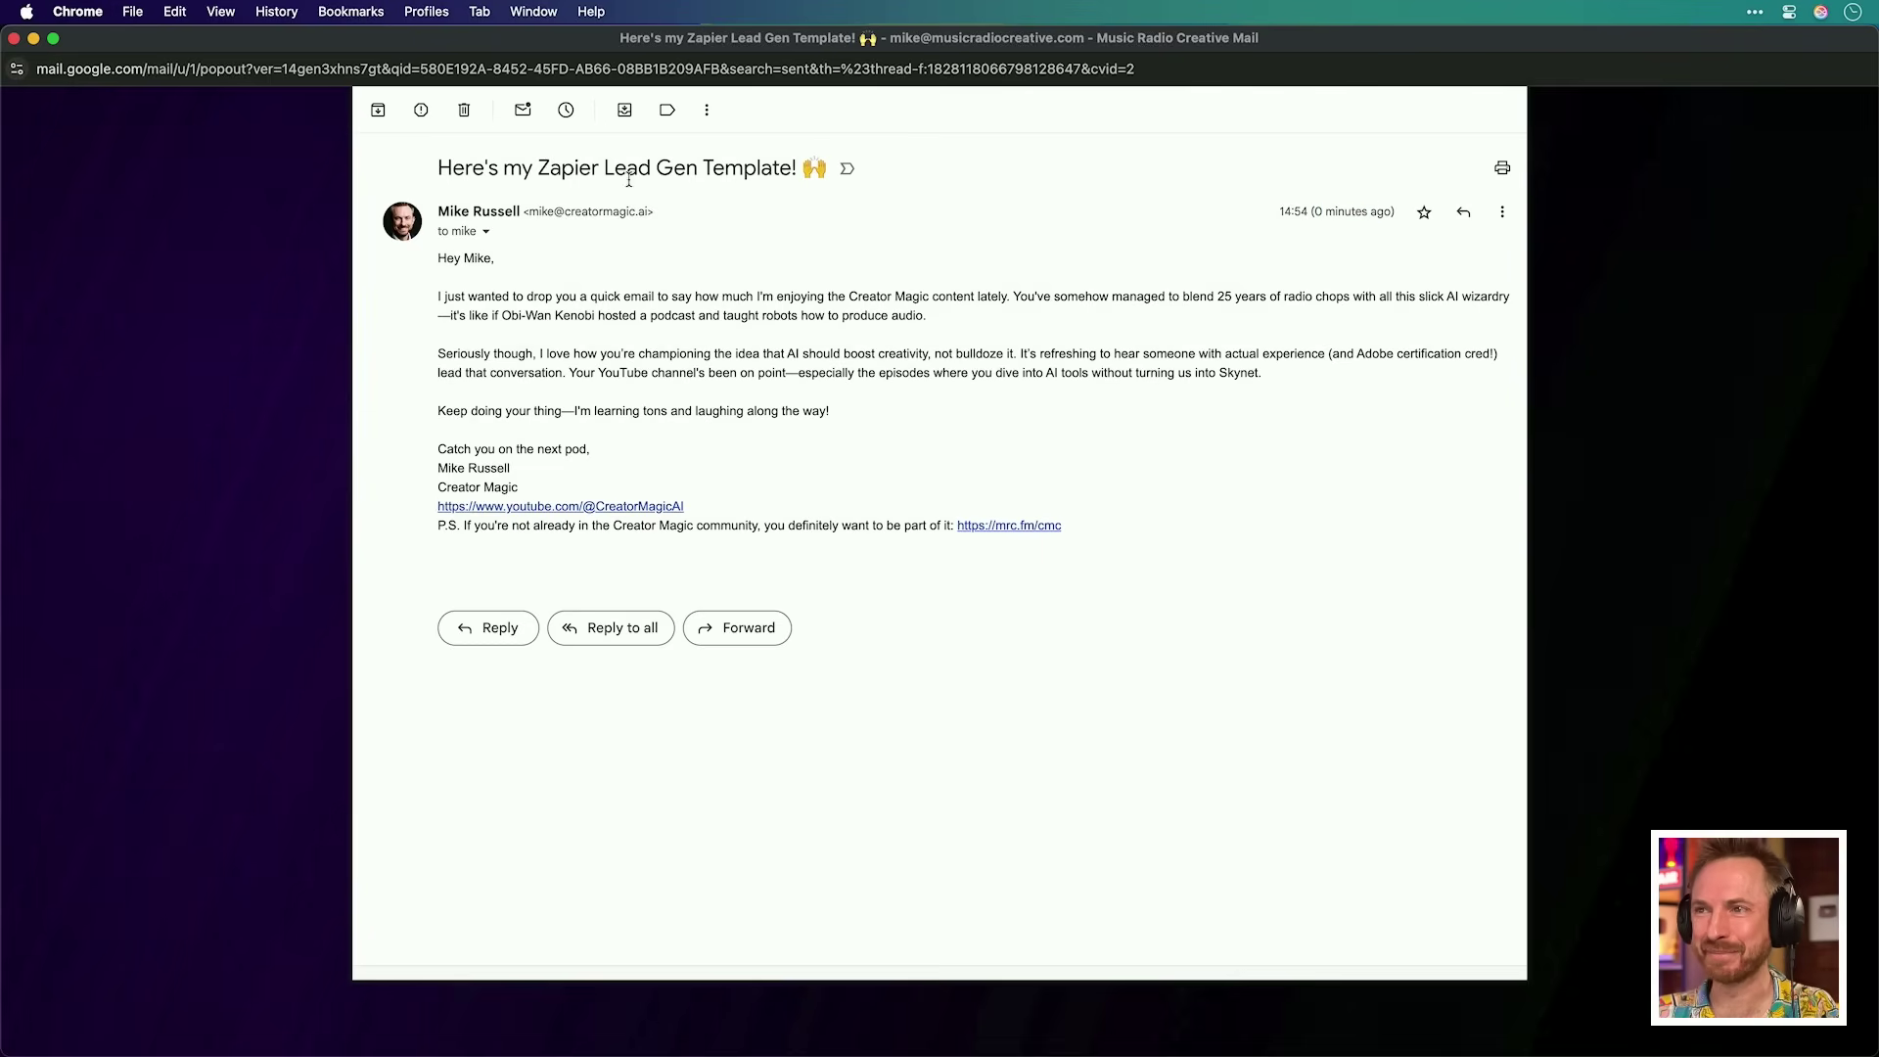